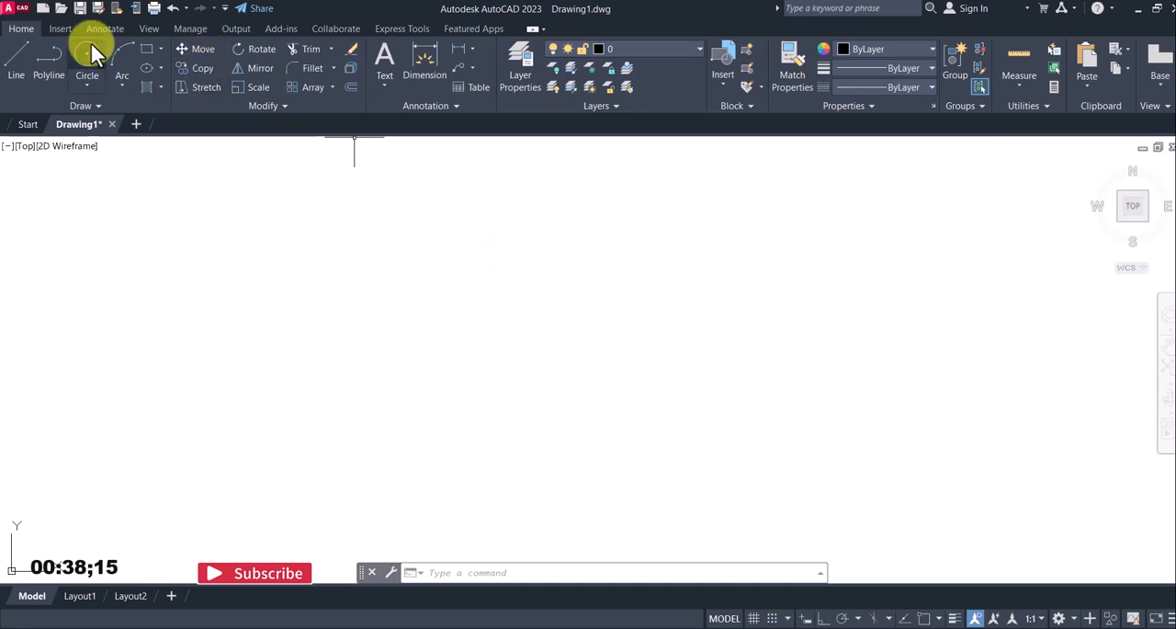
Attach image 39 from the isometric folder as a reference in the empty drawing area, at scale factor 1
left_click(61, 29)
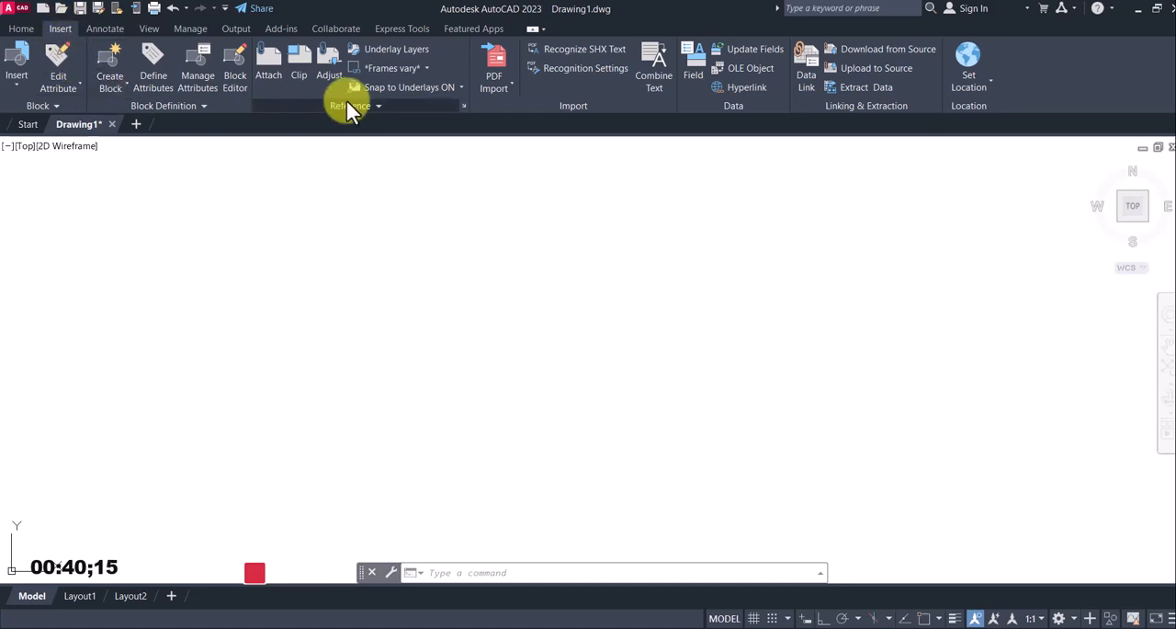
left_click(262, 64)
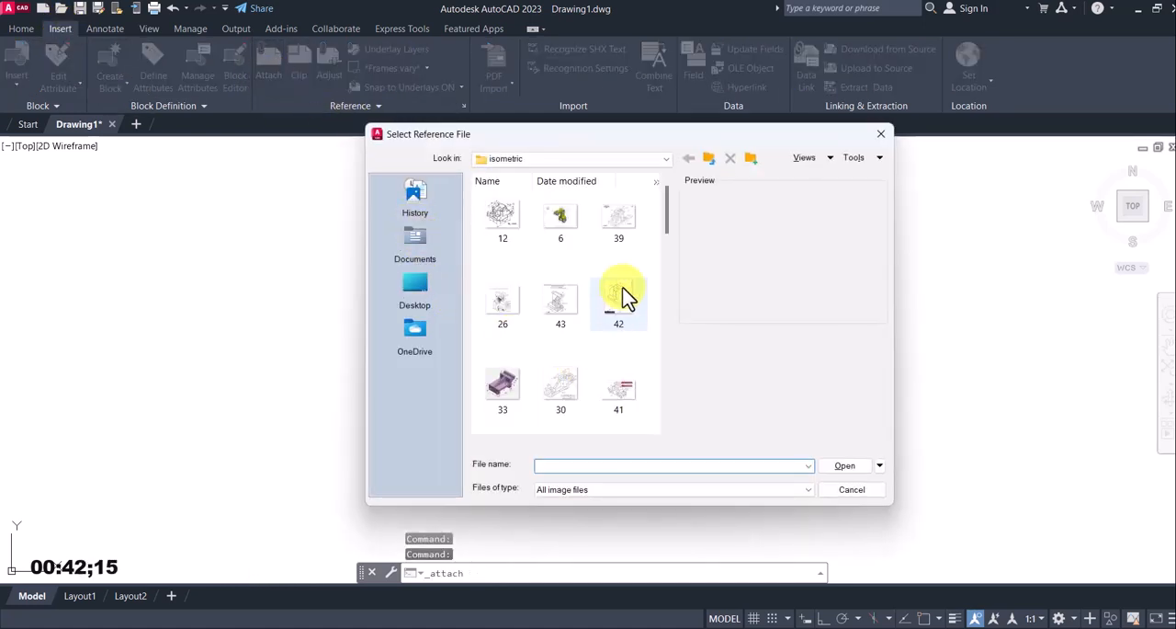
left_click(622, 232)
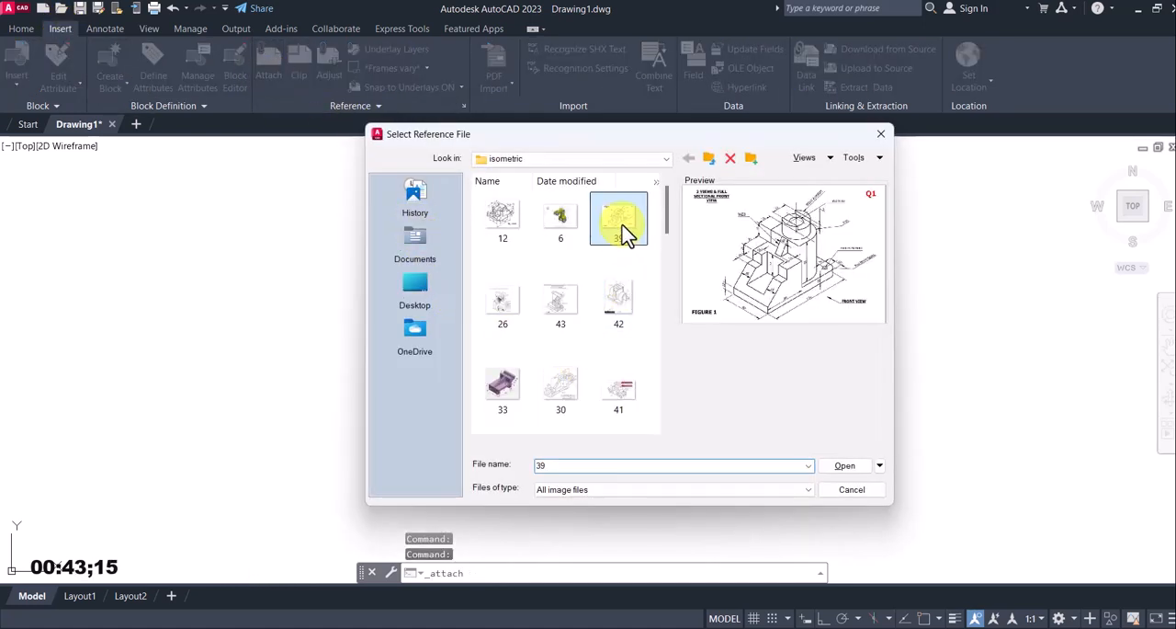
left_click(843, 466)
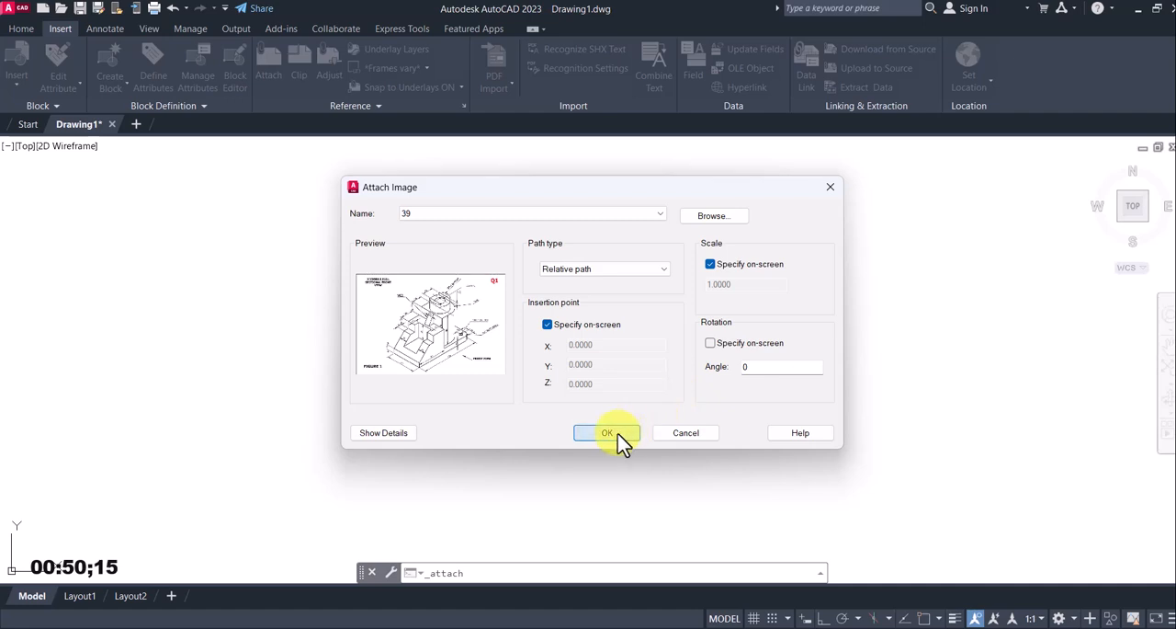
left_click(611, 432)
left_click(258, 432)
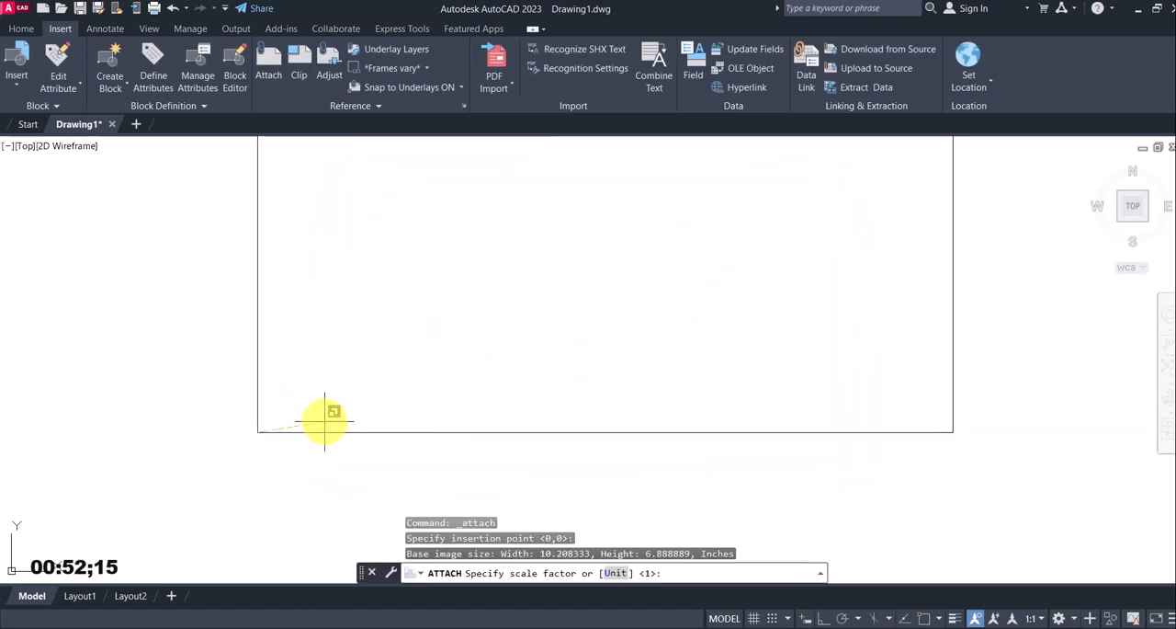
key("Return")
scroll(390, 372, "down", 6)
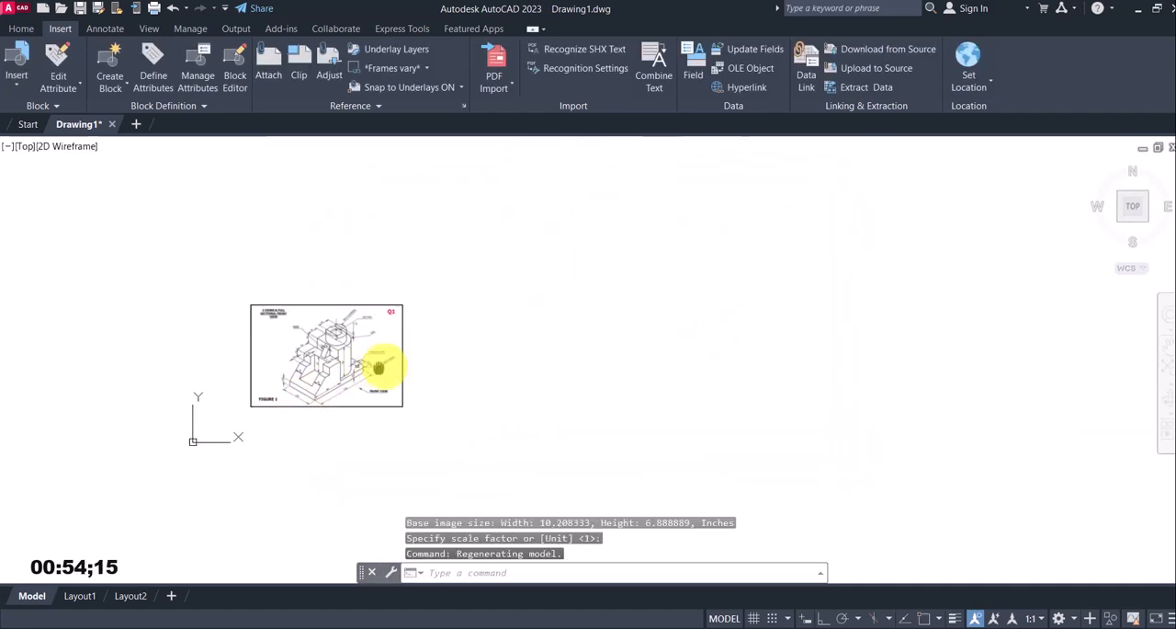
Set the drawing units' insertion scale to Millimeters
left_click(20, 28)
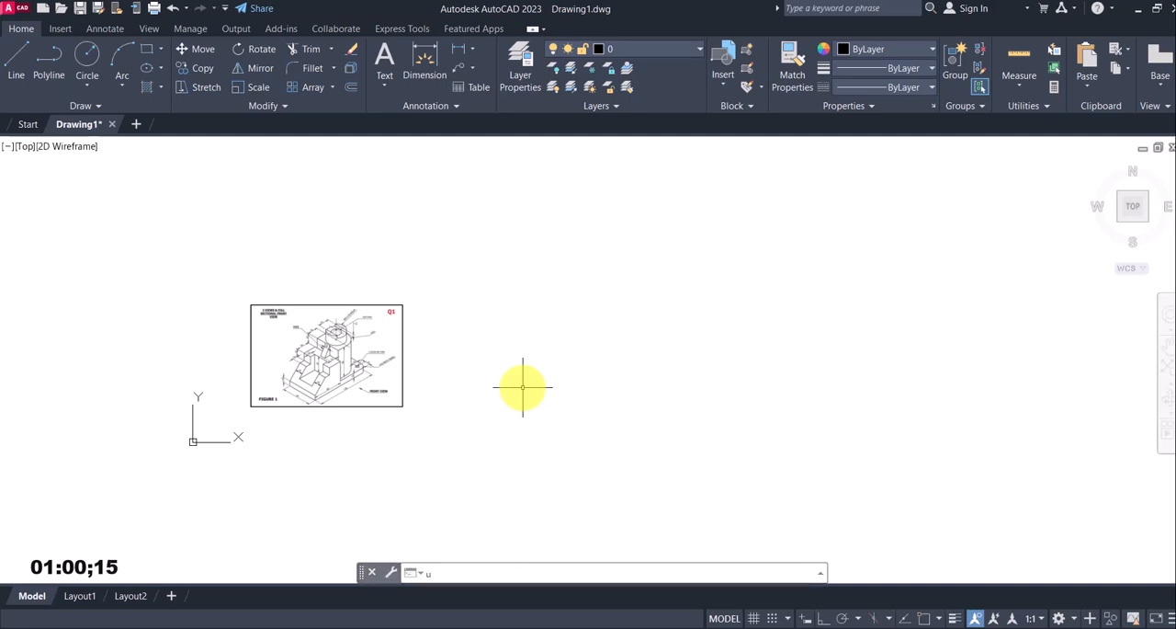
type("n")
key("Return")
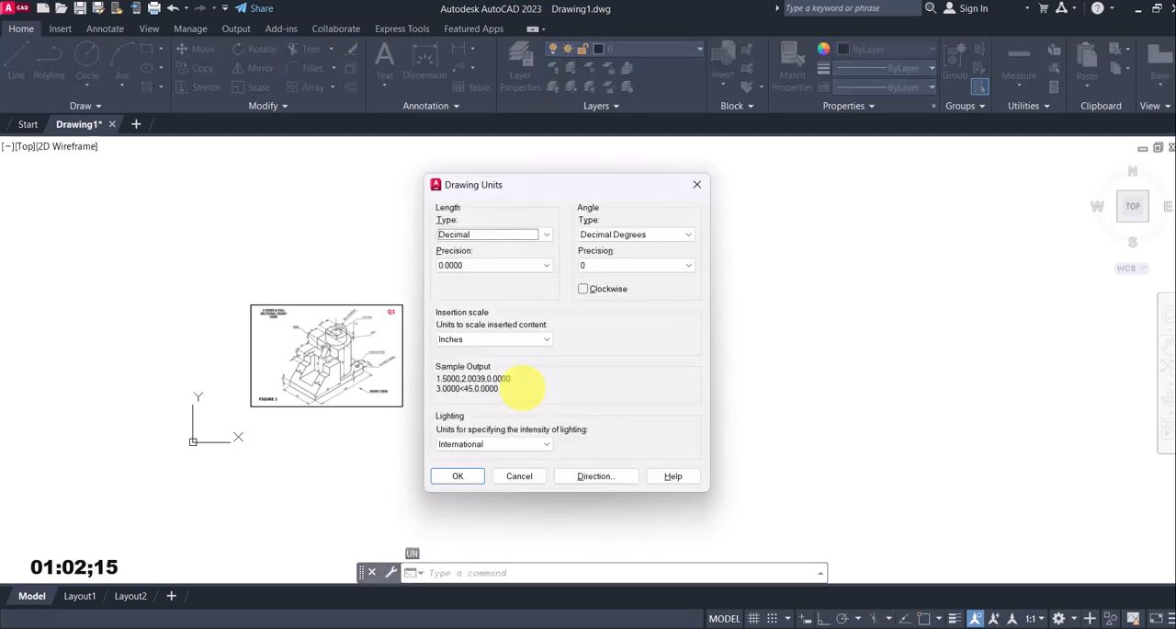
left_click(549, 342)
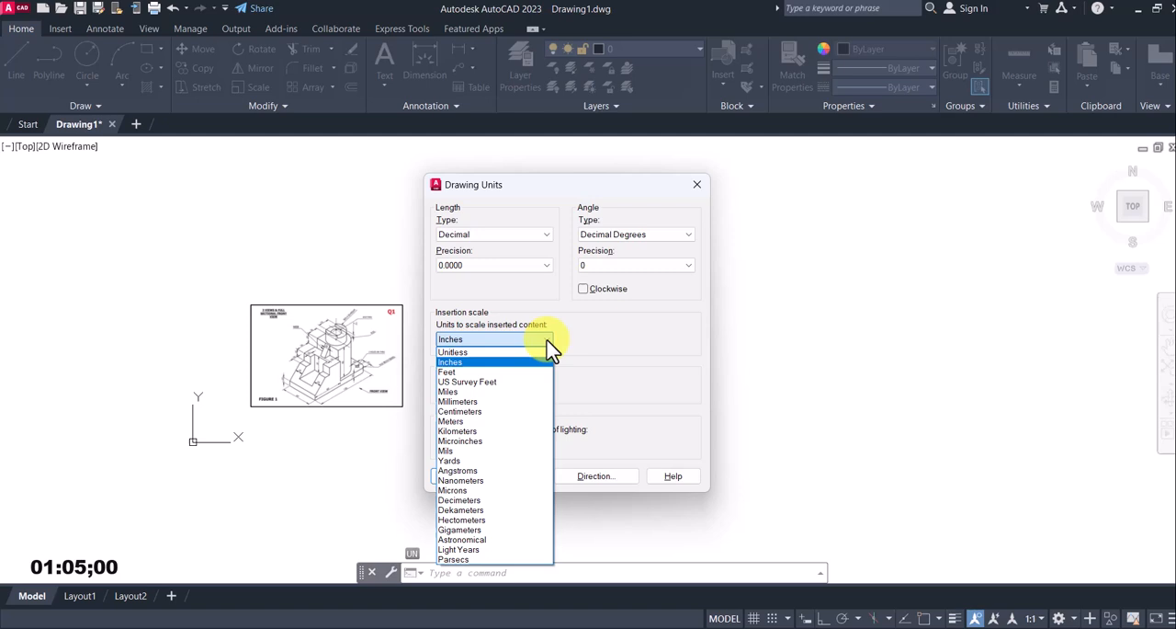
left_click(479, 401)
left_click(449, 480)
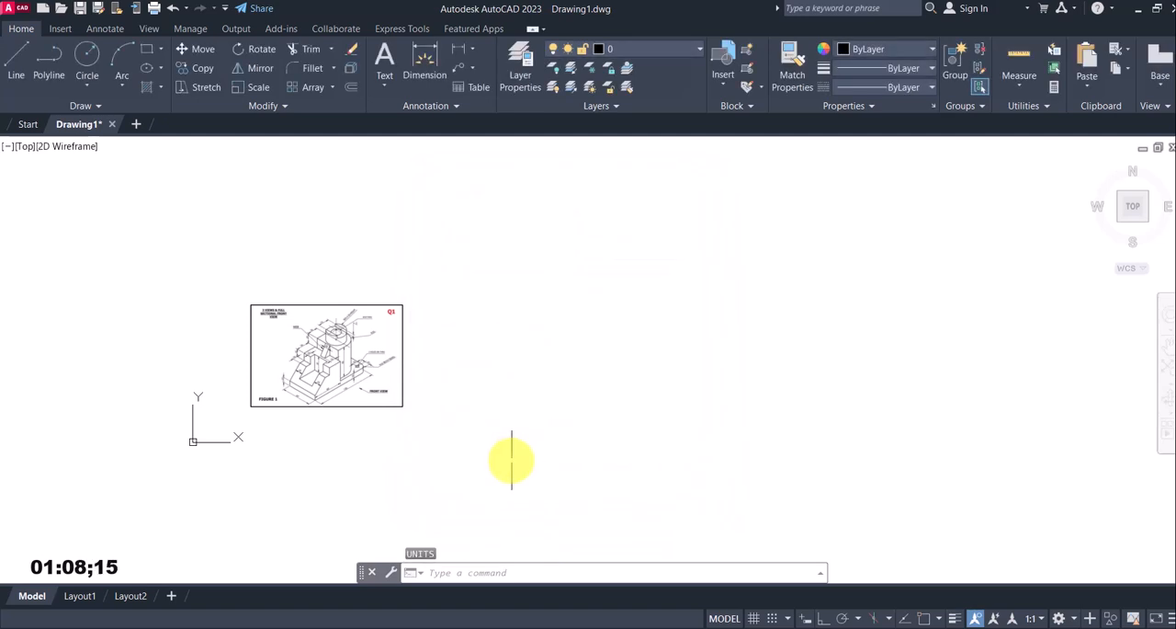
Turn on Ortho mode and isometric drafting with the left isoplane
scroll(312, 345, "up", 5)
scroll(323, 445, "up", 3)
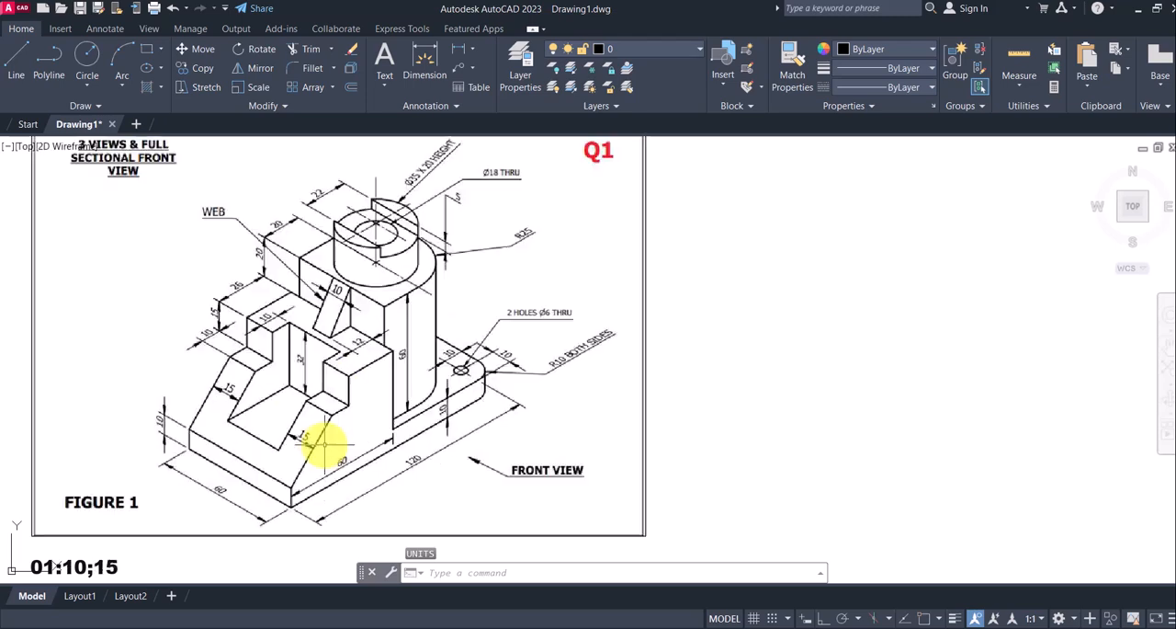
middle_click_drag(301, 375, 371, 394)
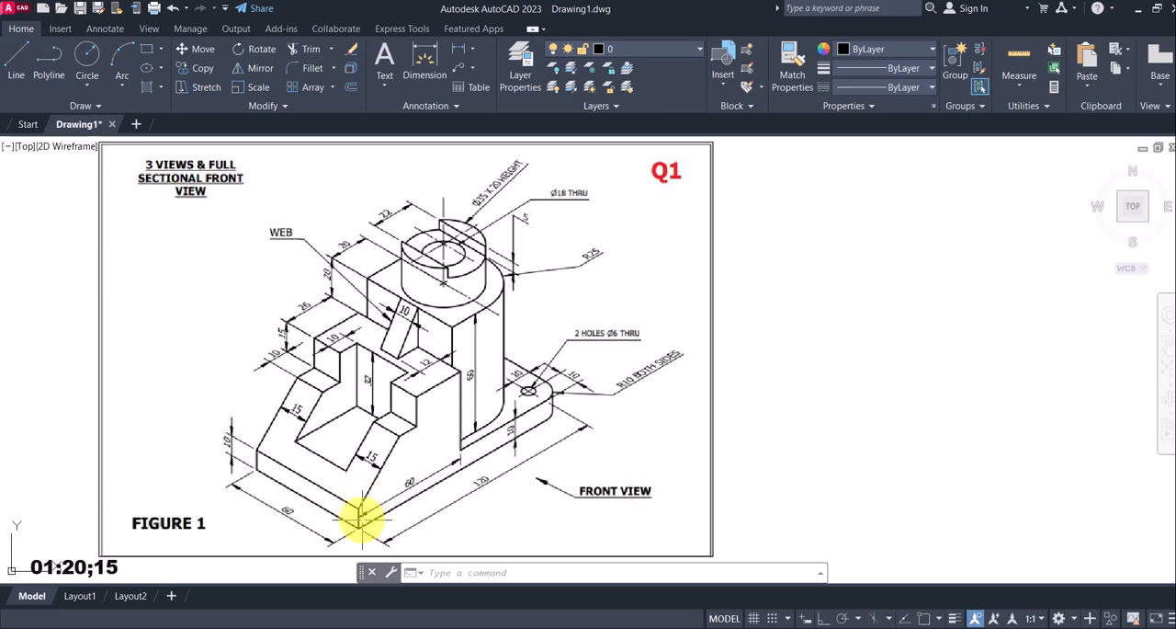
scroll(377, 459, "down", 3)
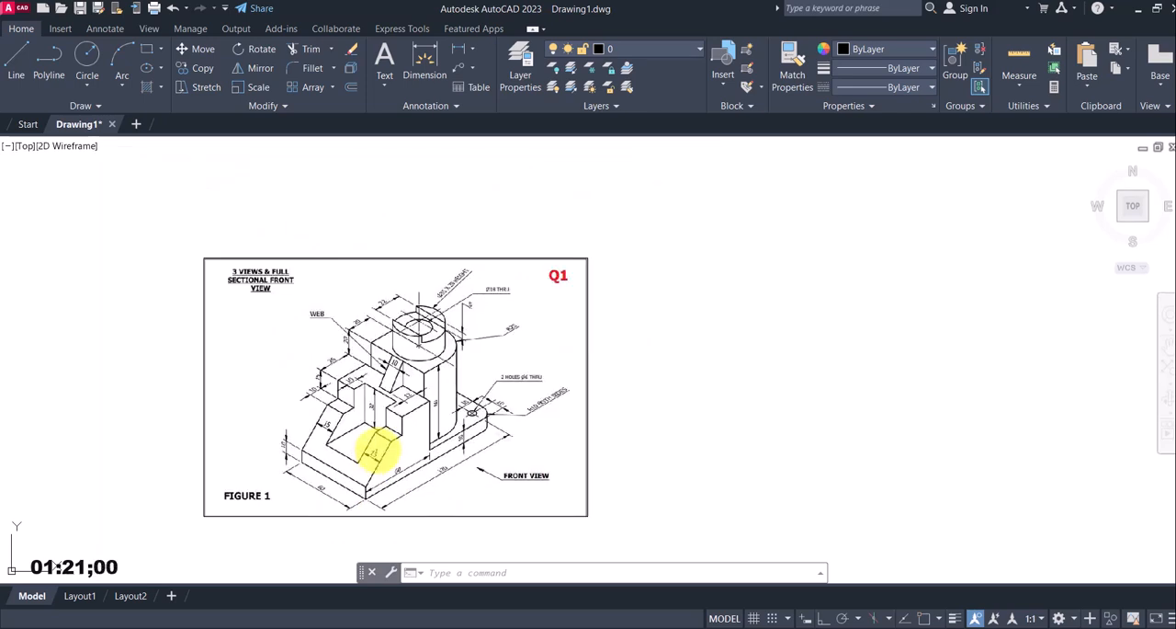
left_click(16, 69)
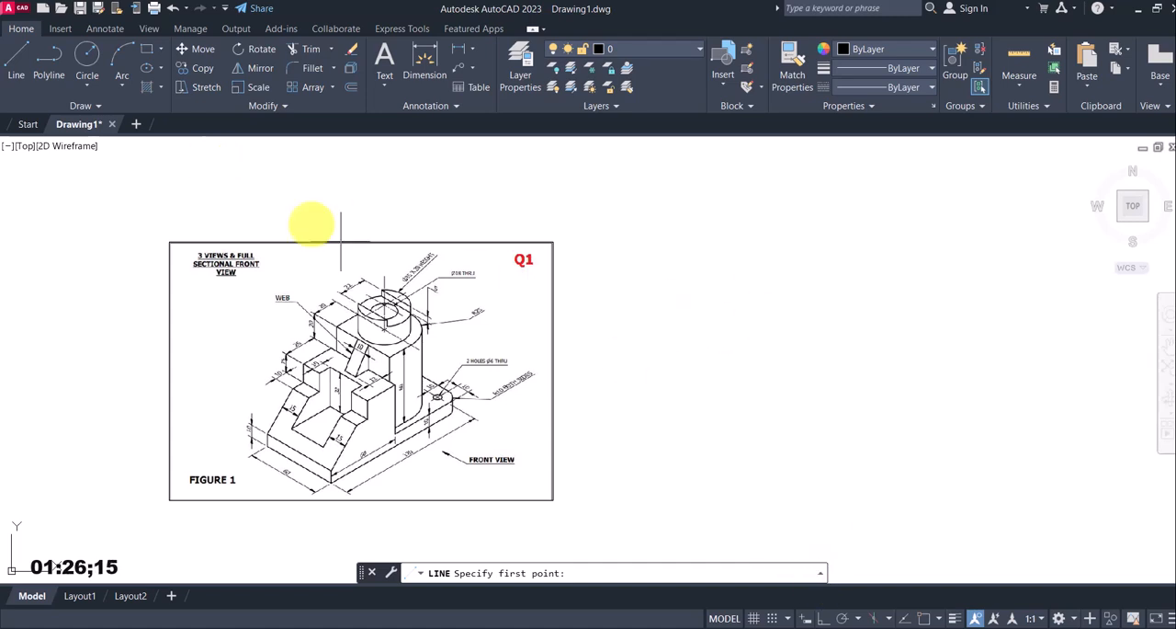
left_click(824, 619)
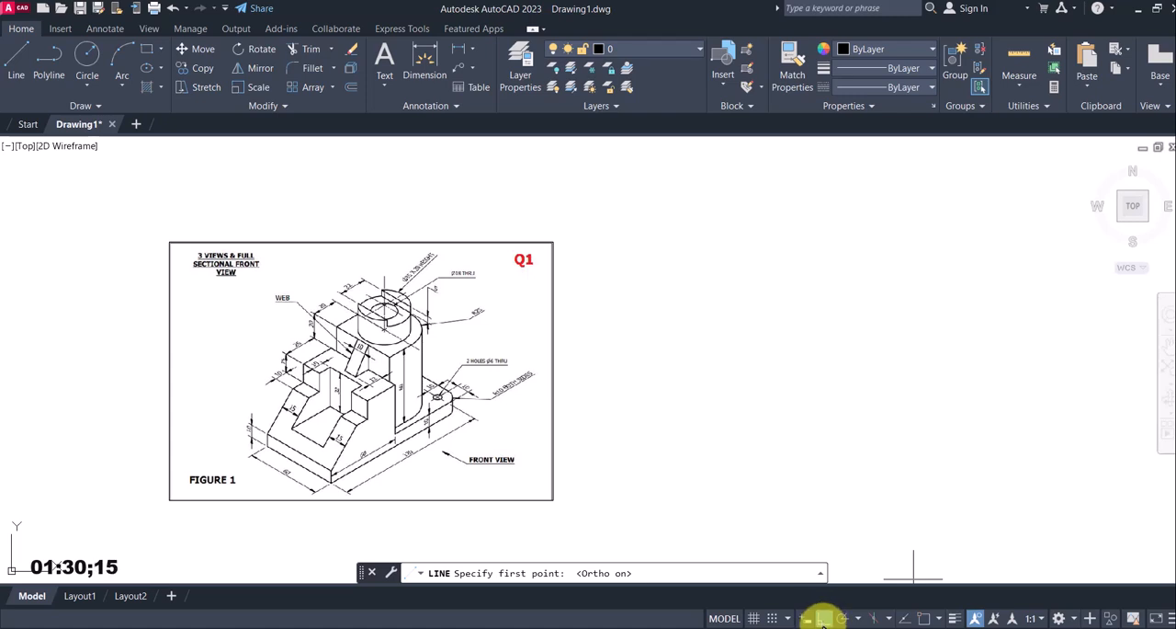
left_click(875, 618)
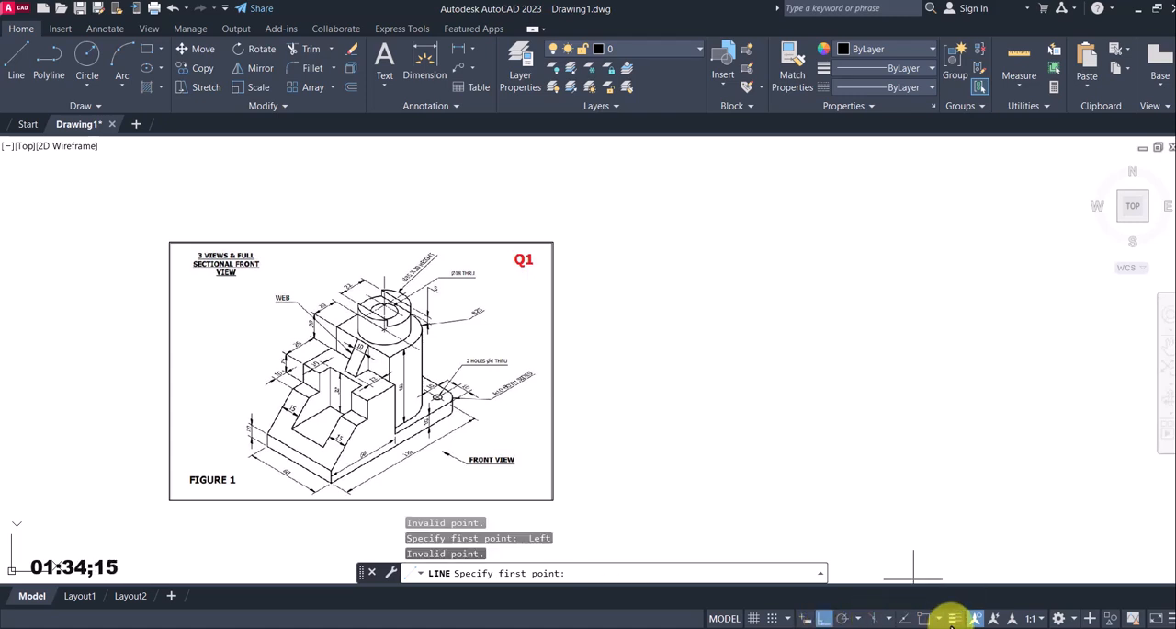
key("Escape")
left_click(874, 618)
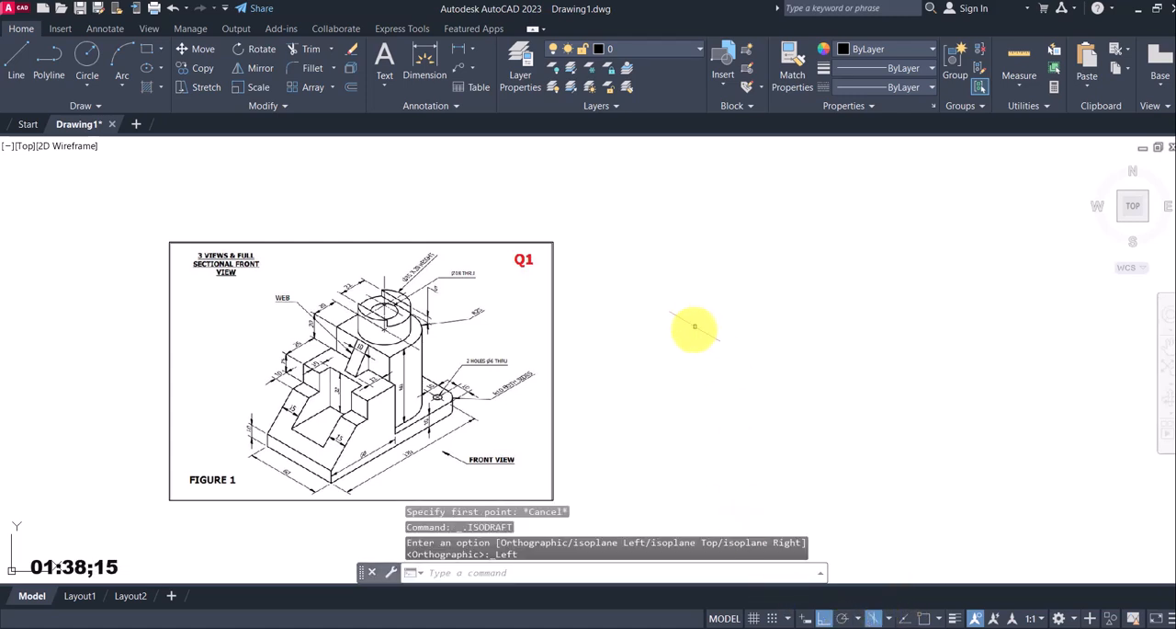
Draw a 60 mm line at 330° beside the reference image for the lower edge of the base's 60 mm side
left_click(17, 65)
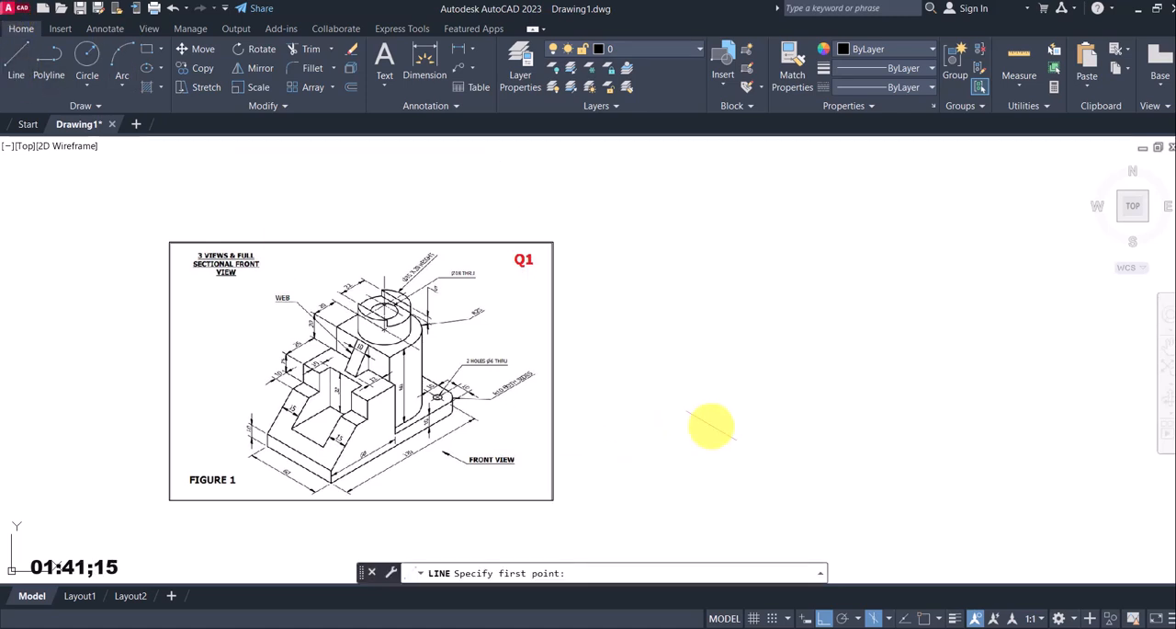
left_click(690, 319)
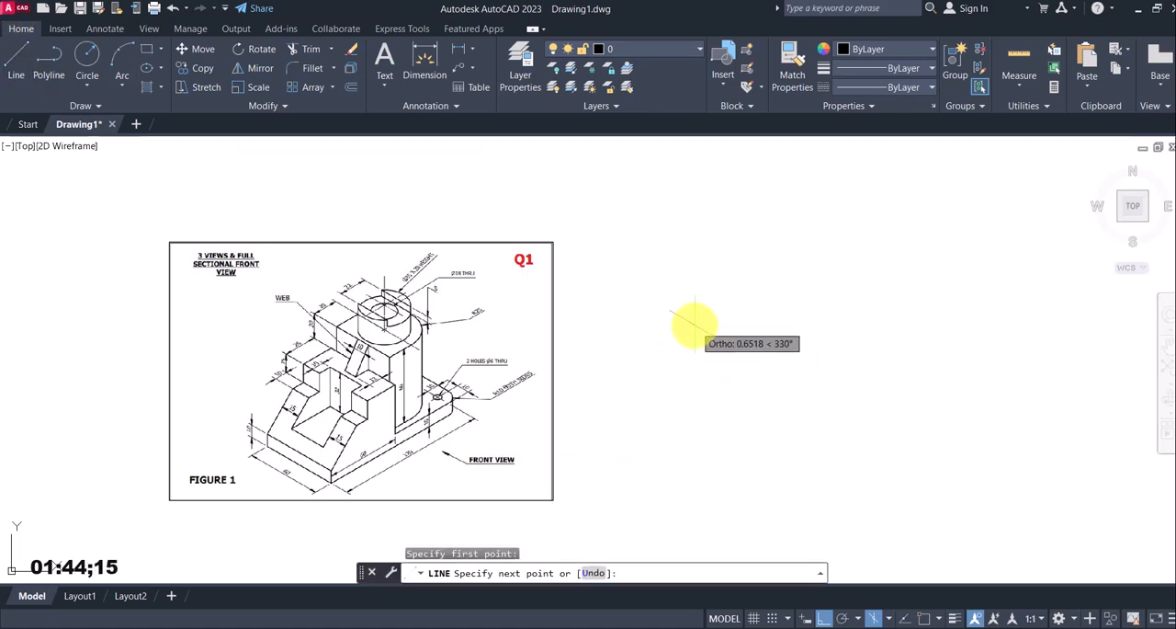
left_click(872, 618)
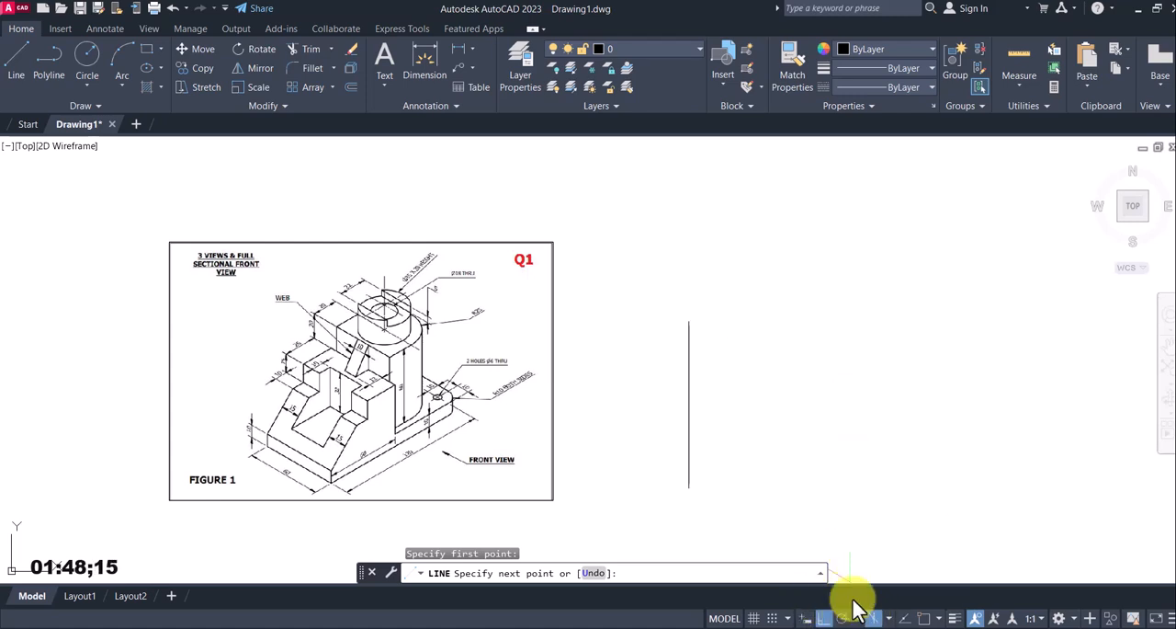
scroll(259, 444, "up", 4)
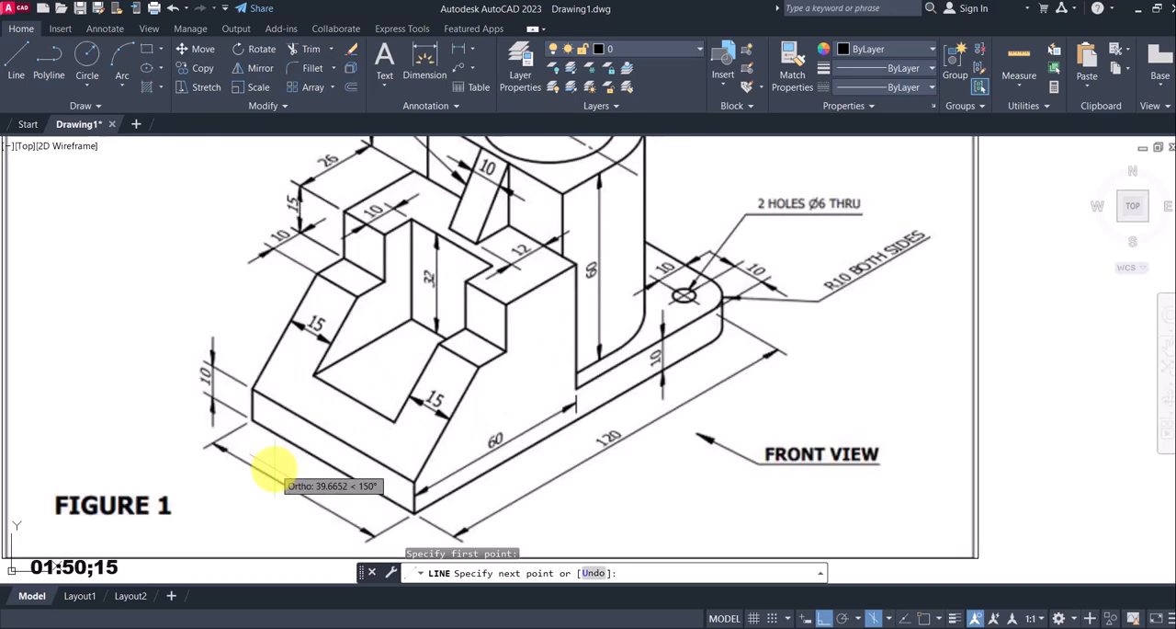
scroll(460, 460, "up", 5)
scroll(439, 457, "down", 6)
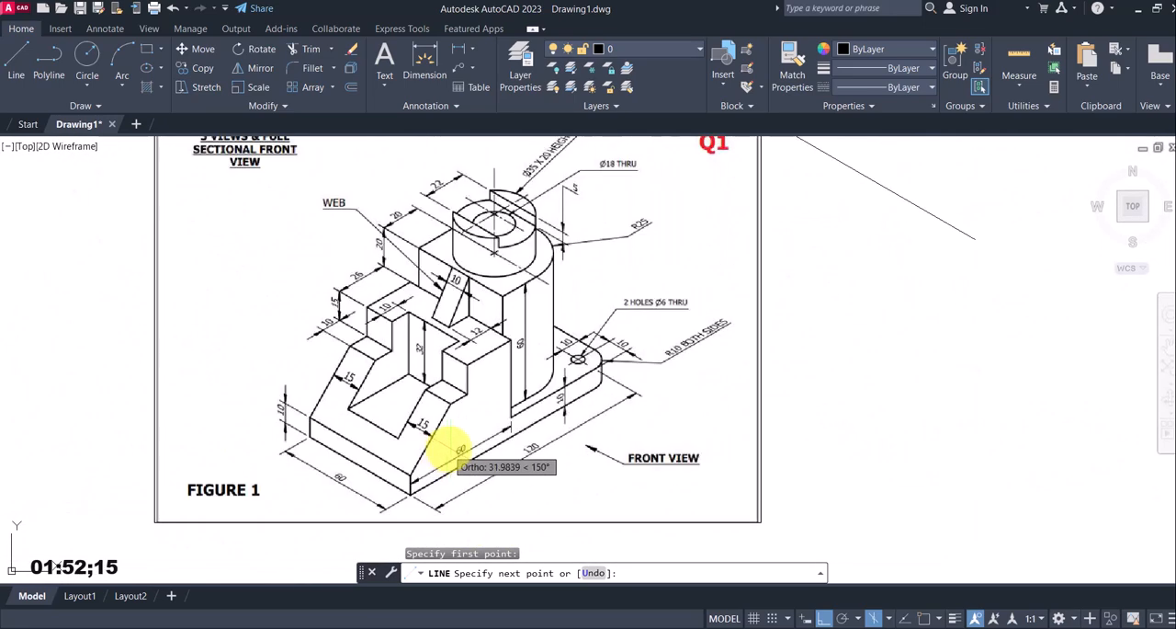
middle_click_drag(854, 400, 588, 442)
scroll(643, 404, "up", 5)
scroll(652, 404, "down", 6)
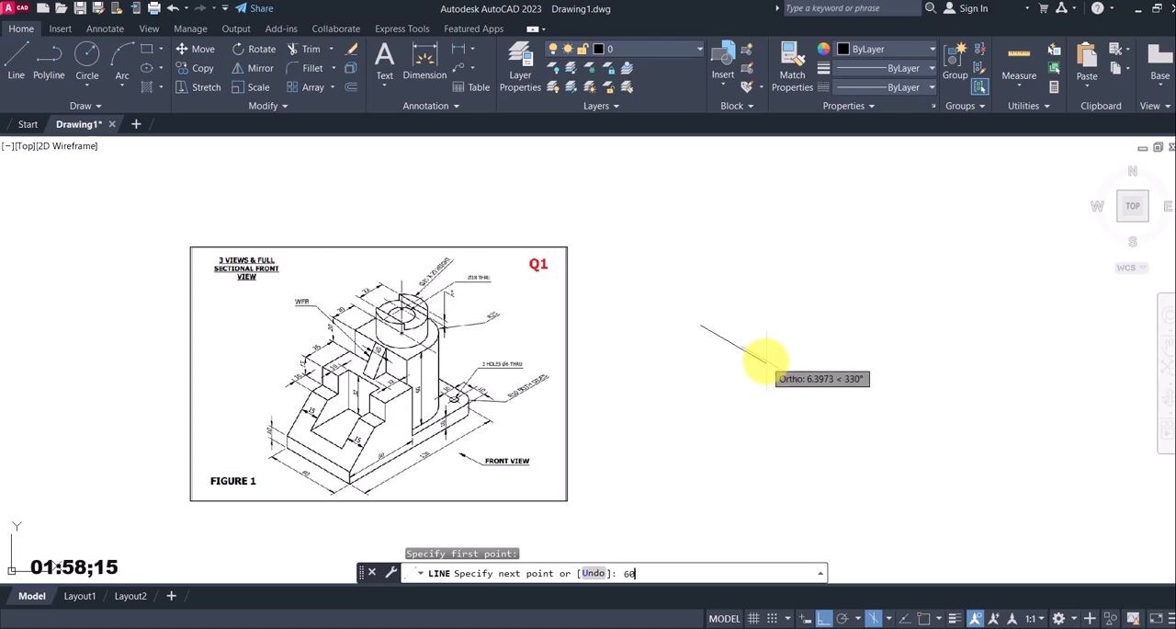
key("Return")
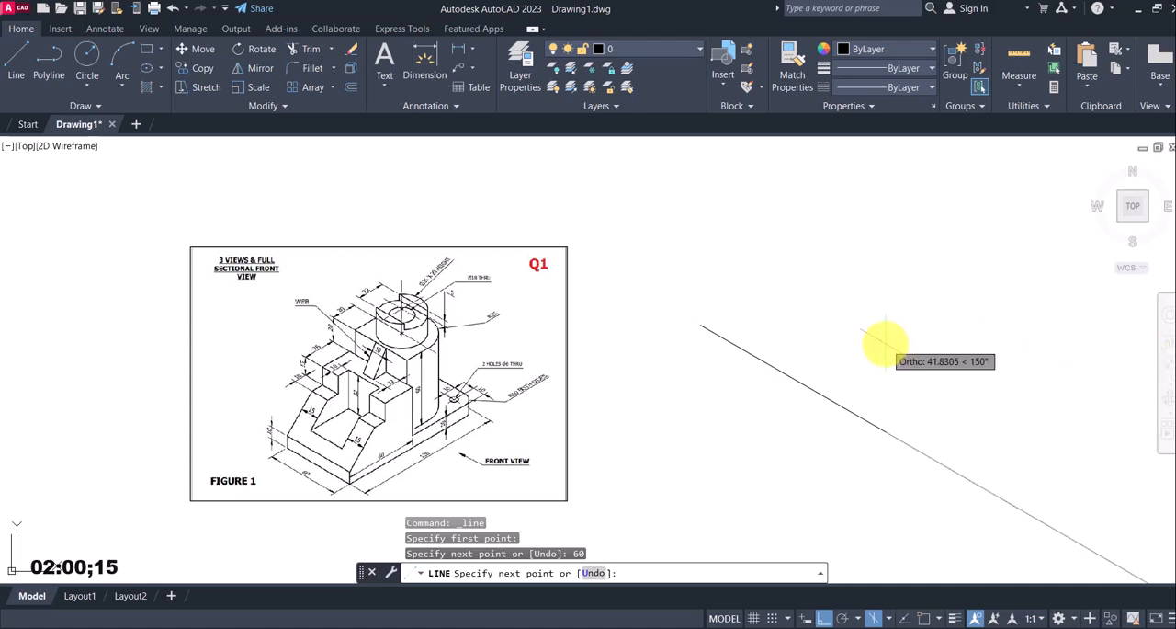
scroll(878, 342, "down", 5)
mouse_move(837, 388)
middle_mouse_down()
mouse_move(716, 395)
mouse_move(677, 365)
middle_mouse_up()
scroll(843, 390, "up", 2)
scroll(716, 395, "down", 2)
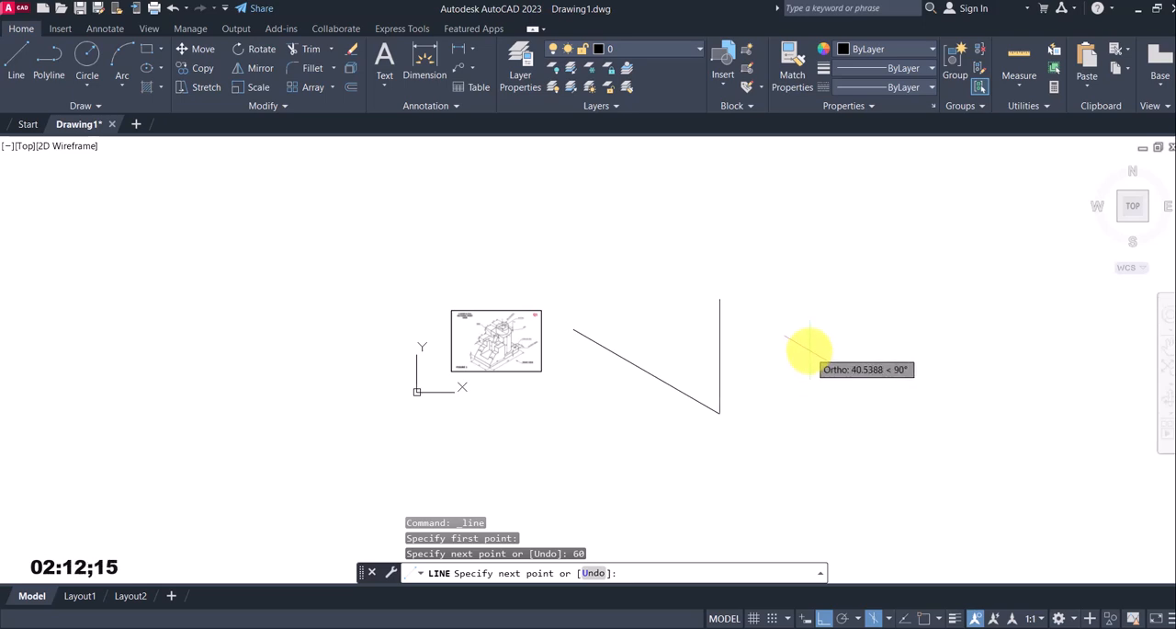
key("Escape")
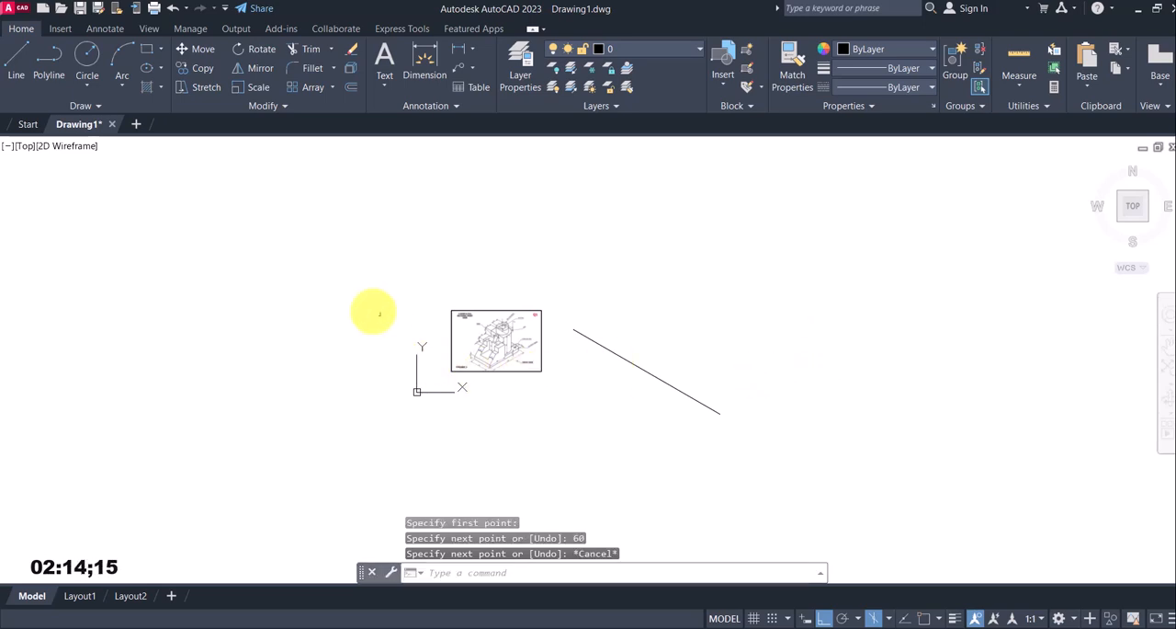
Enlarge the reference image by stretching its lower-left and upper-left corners outward
left_click(480, 344)
left_click(446, 307)
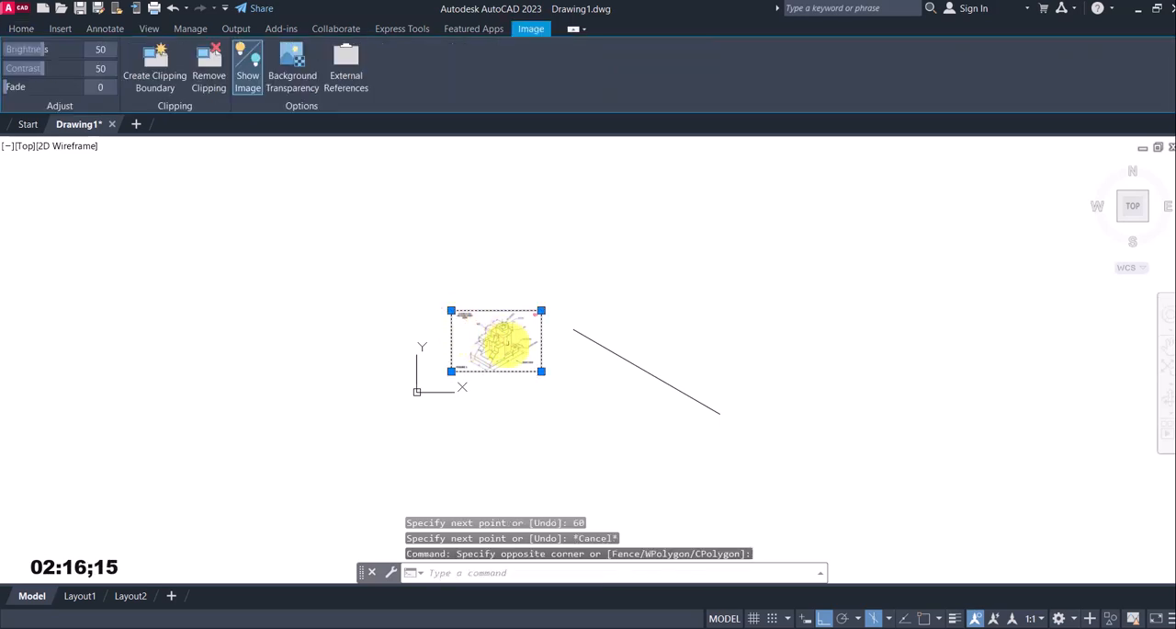
left_click(451, 370)
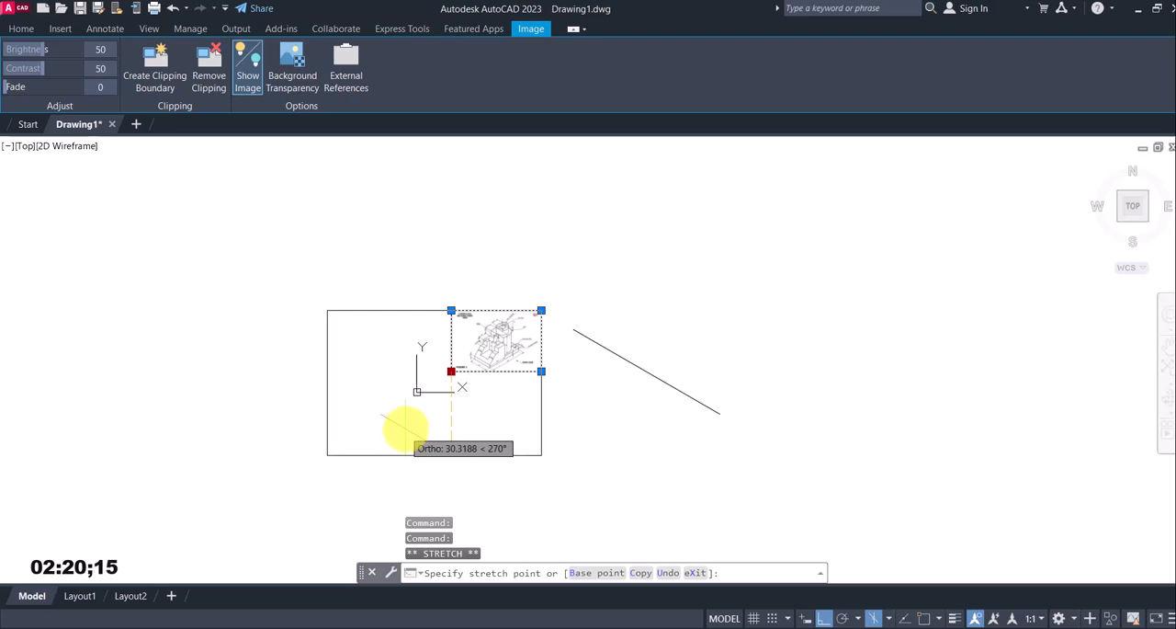
left_click(357, 437)
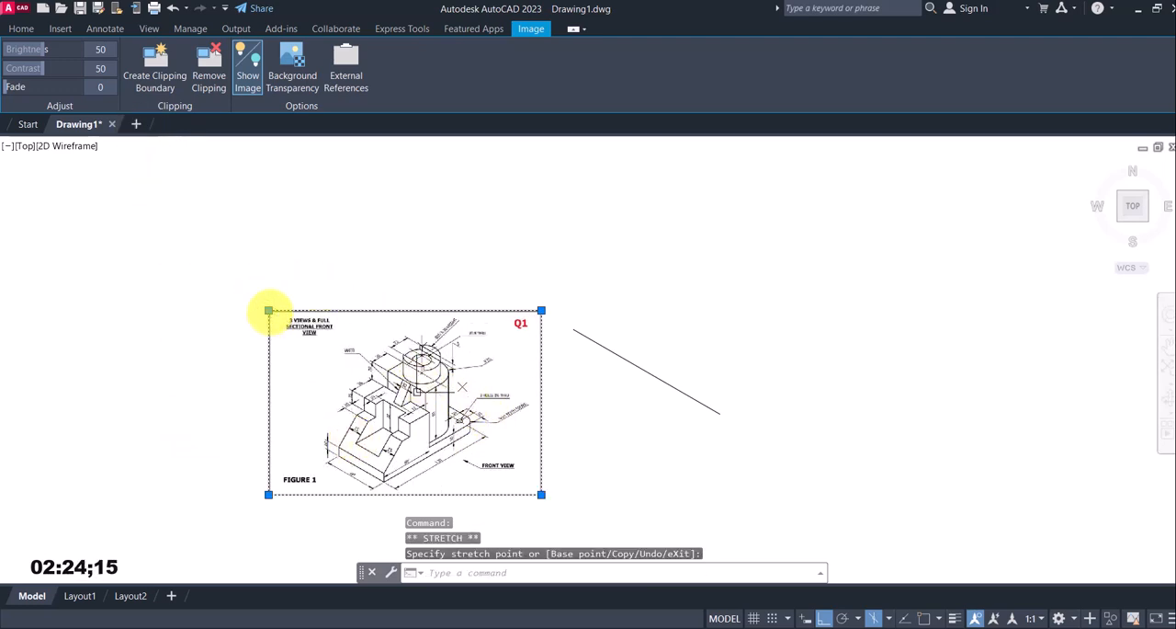
left_click(268, 310)
left_click(195, 241)
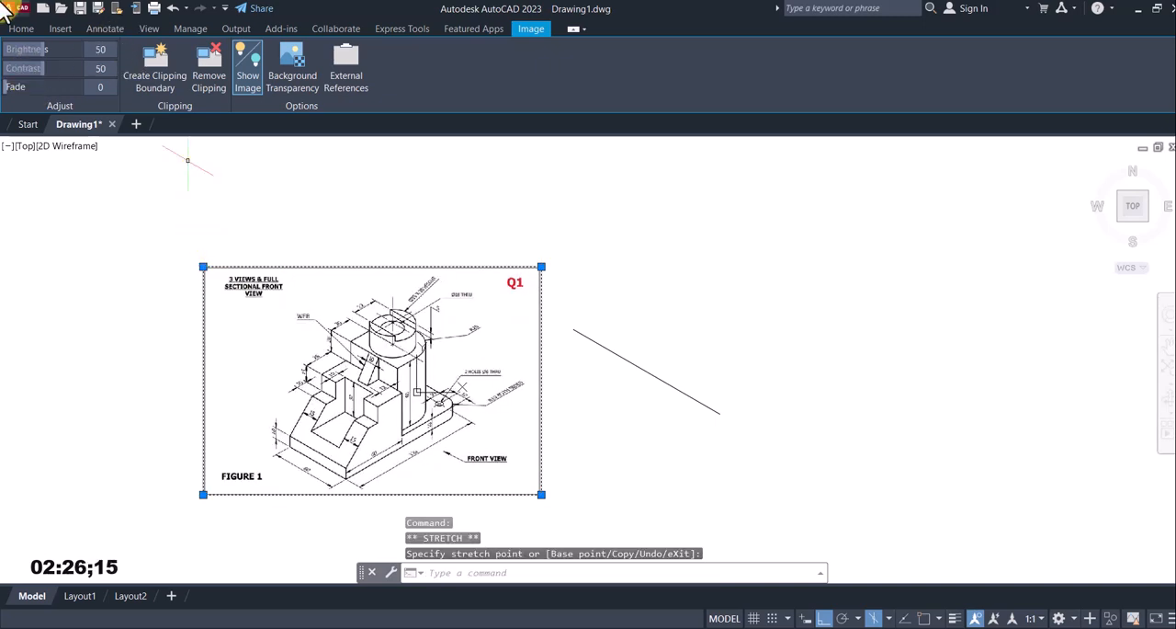
left_click(20, 30)
left_click(206, 51)
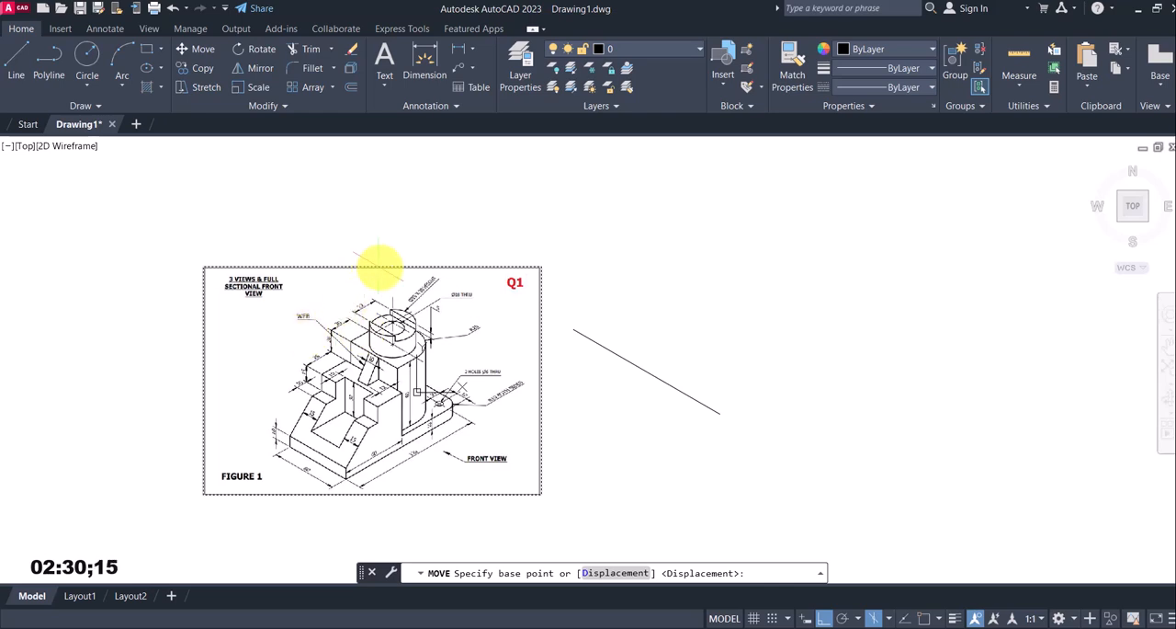
key("Escape")
Move the reference image straight up by about 29 mm
left_click(398, 440)
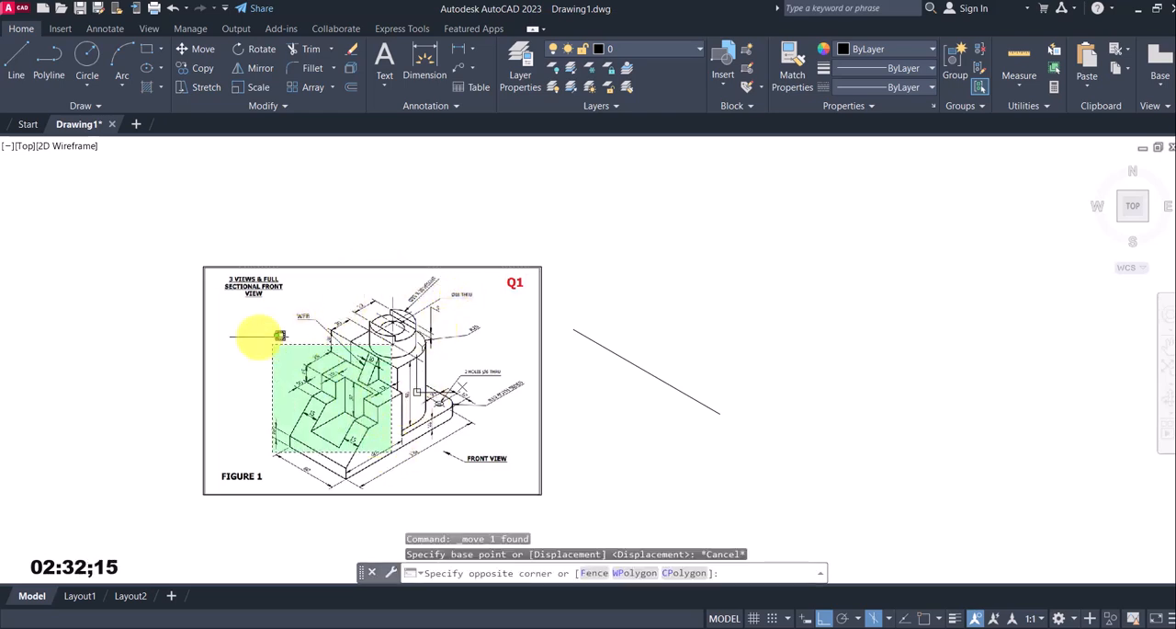
left_click(178, 262)
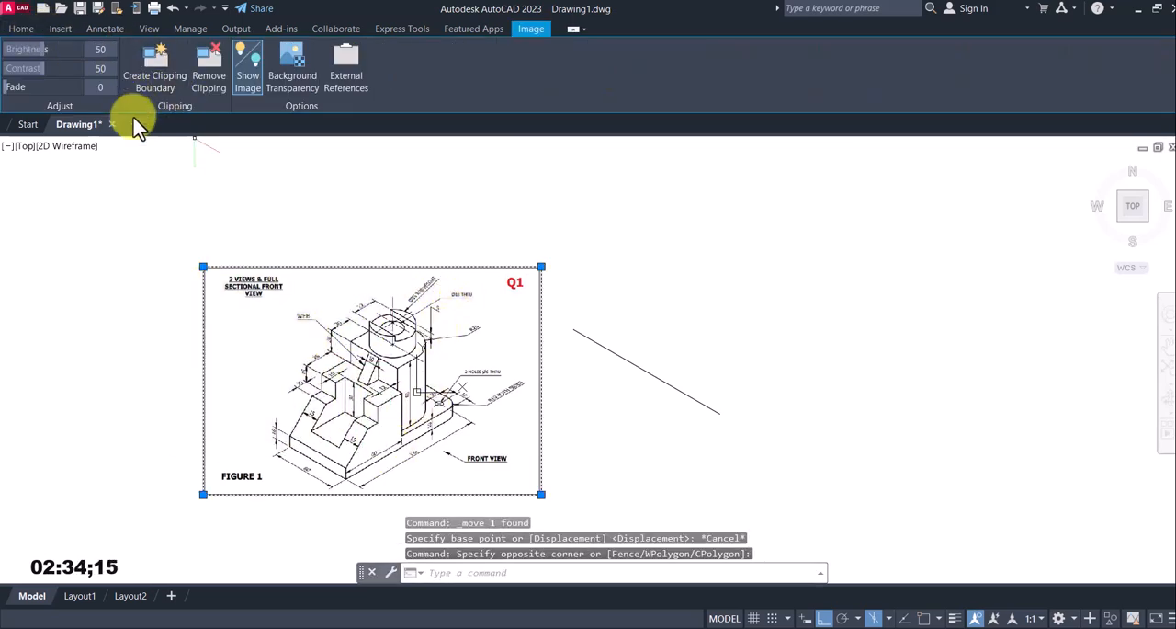
type("m")
key("Return")
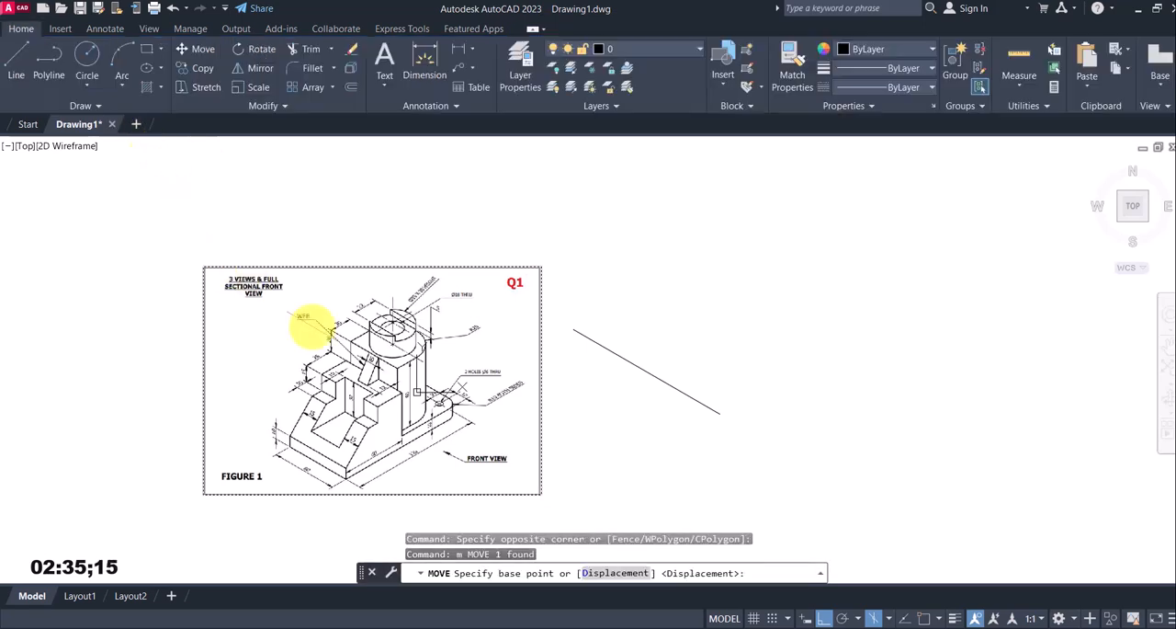
left_click(514, 481)
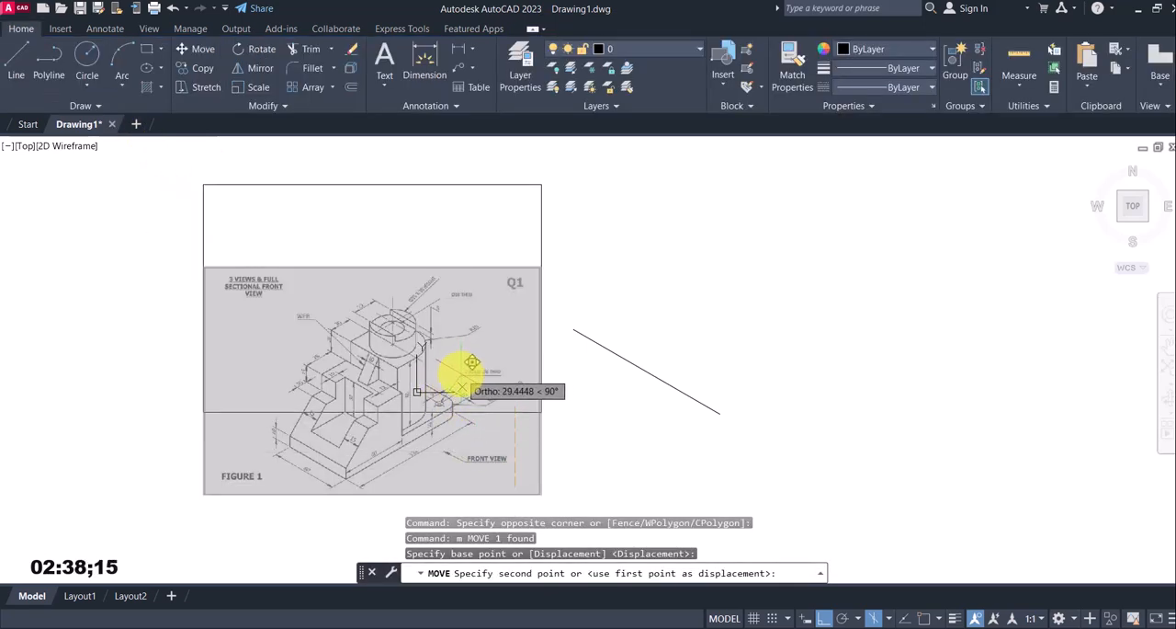
left_click(462, 387)
middle_click_drag(578, 404, 473, 420)
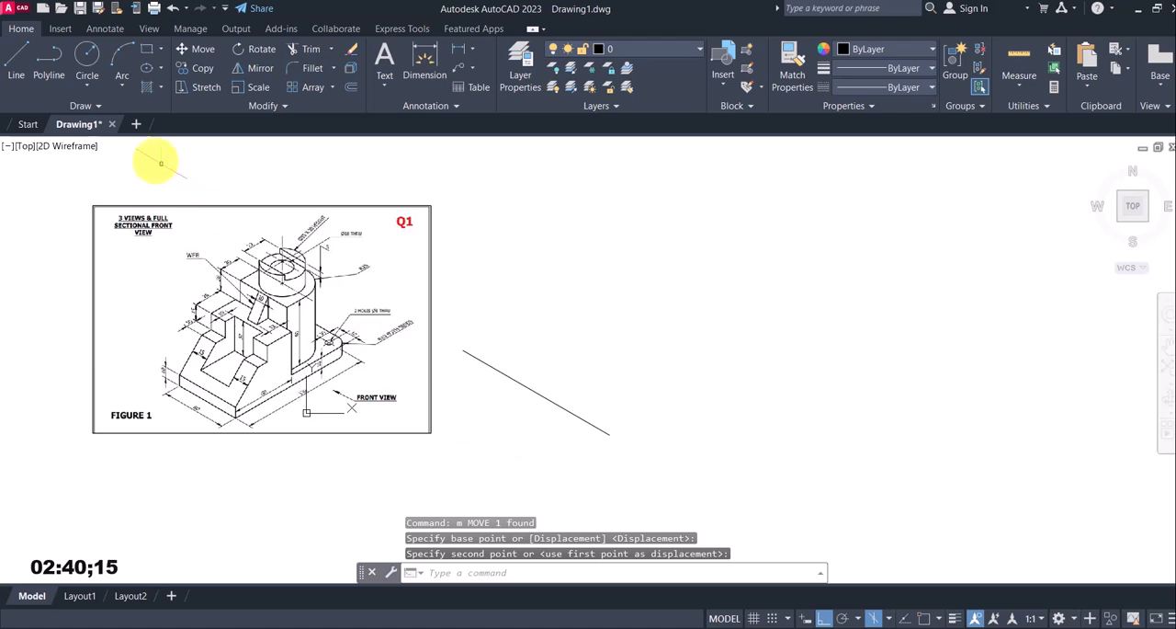
With object snap on, complete the base's 60 mm end face by drawing 10 mm up, 60 mm at 150° and 10 mm down from the lower line's right end
left_click(17, 65)
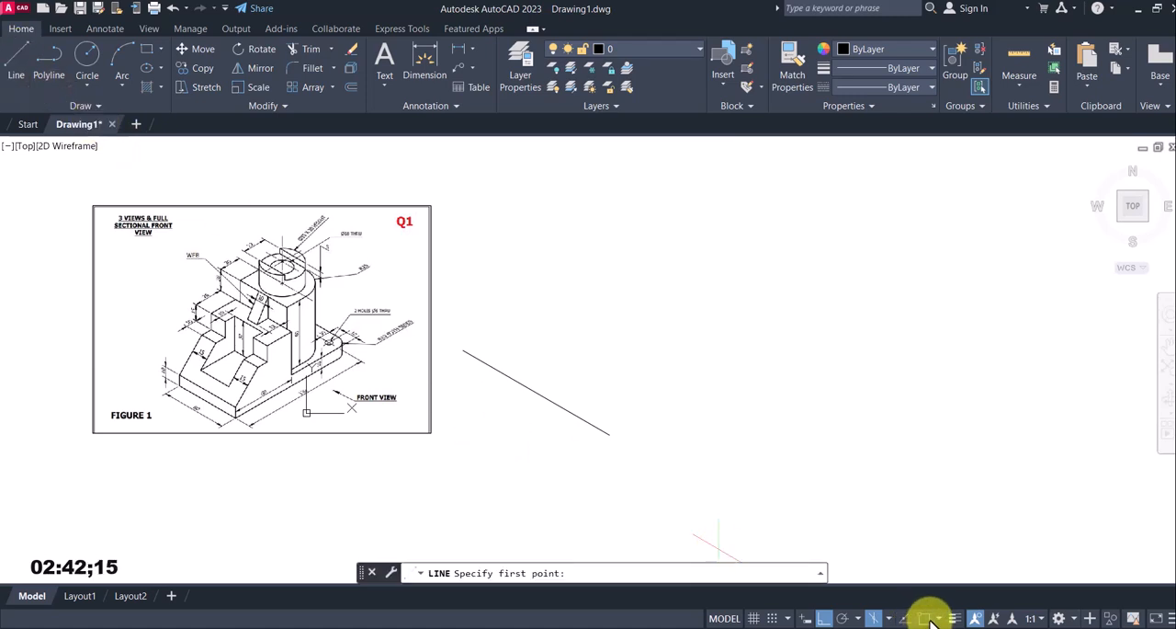
left_click(610, 434)
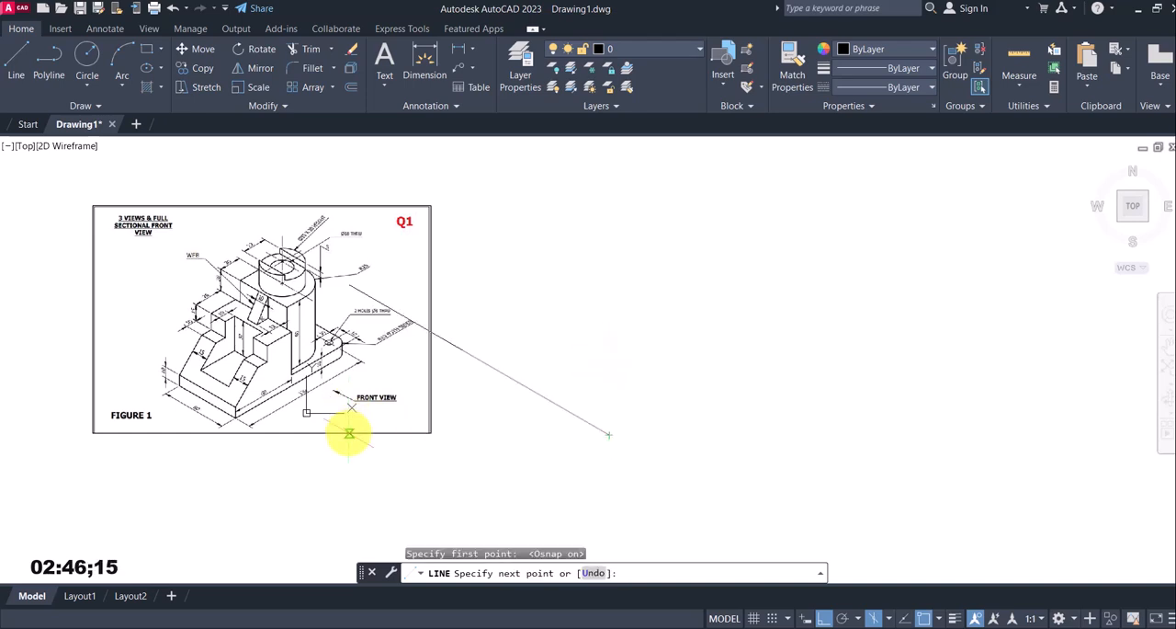
scroll(168, 379, "up", 4)
scroll(338, 388, "down", 4)
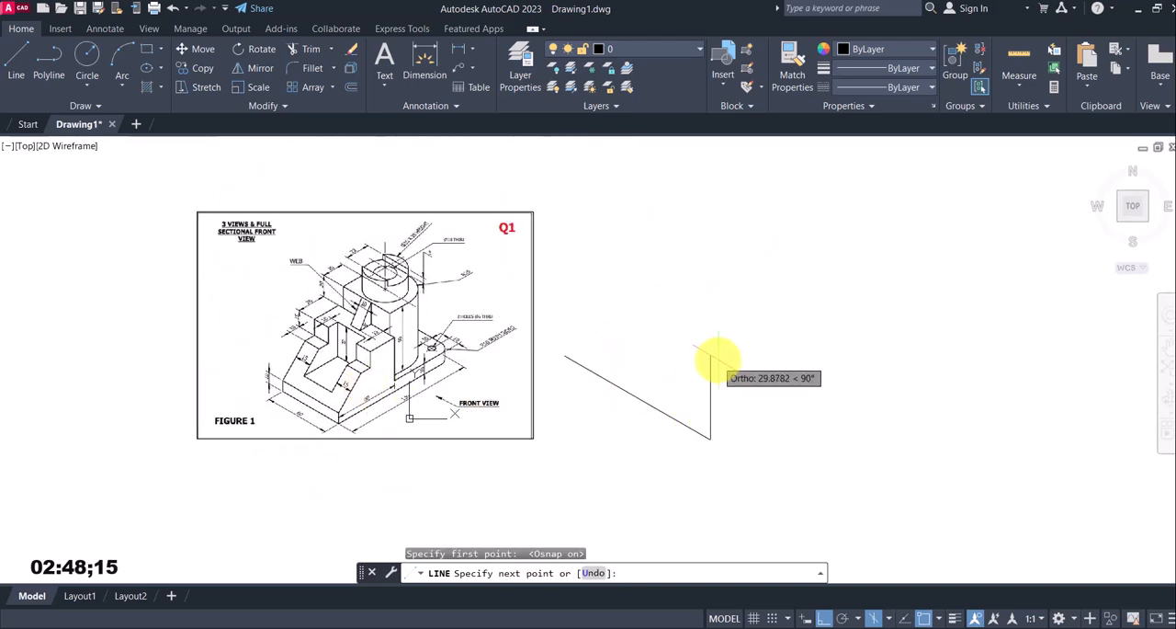
type("10")
key("Return")
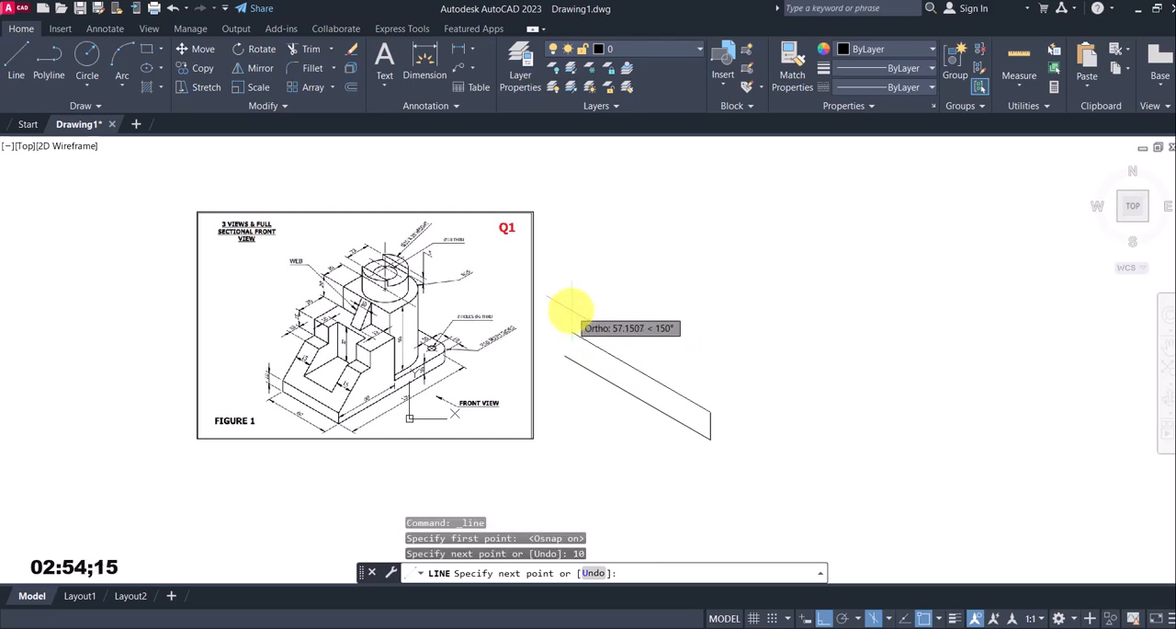
key("Return")
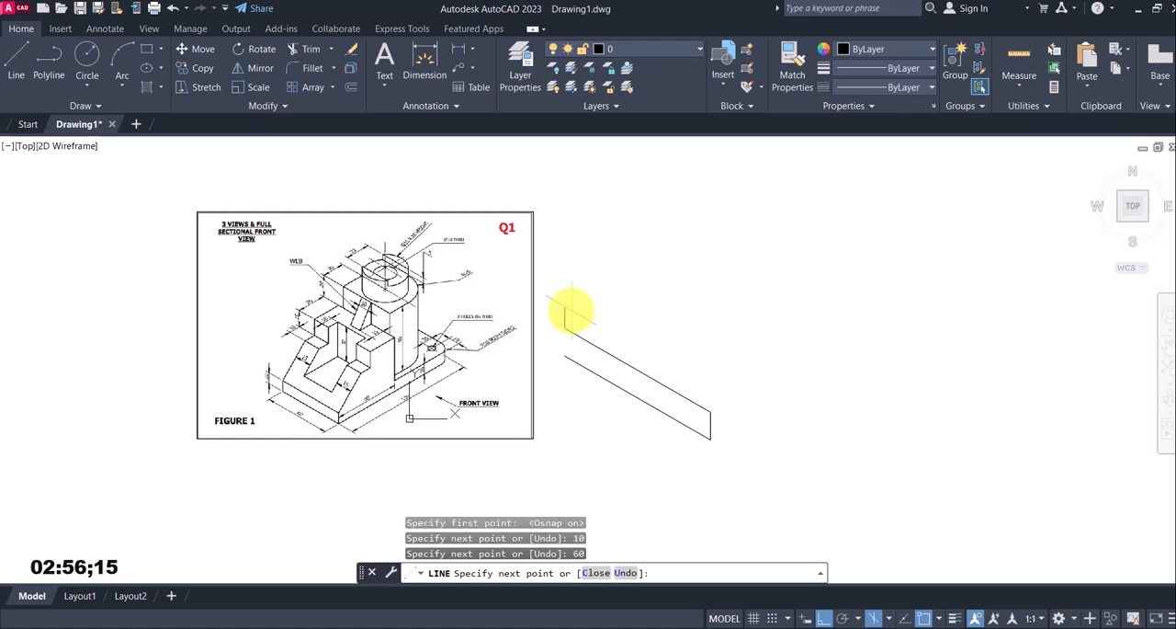
type("10")
key("Return")
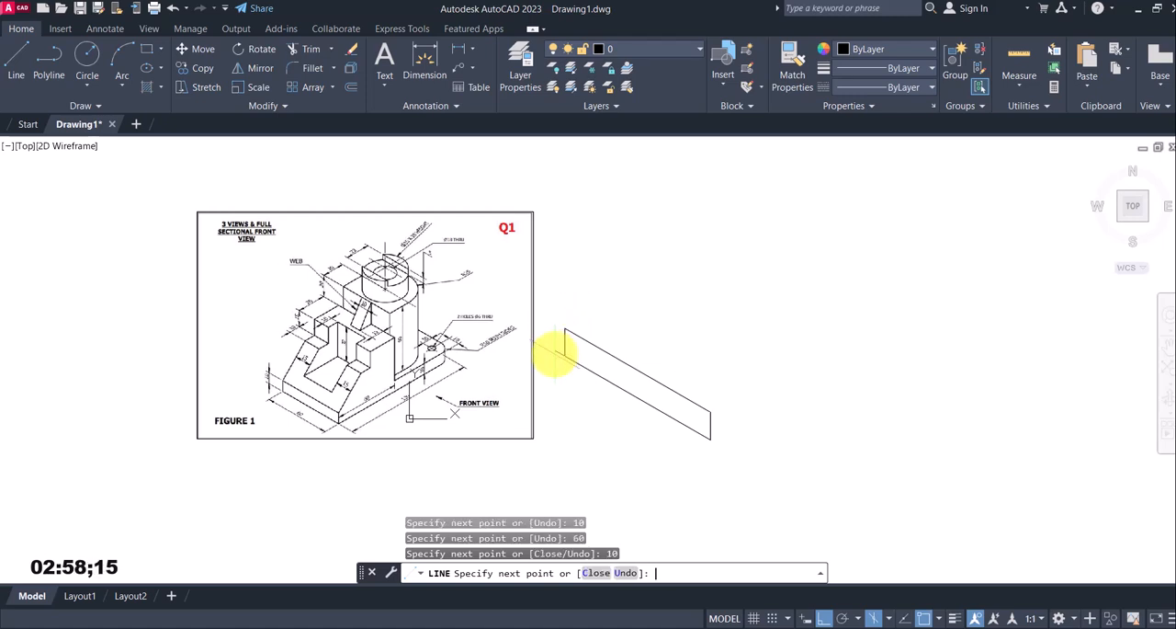
key("Escape")
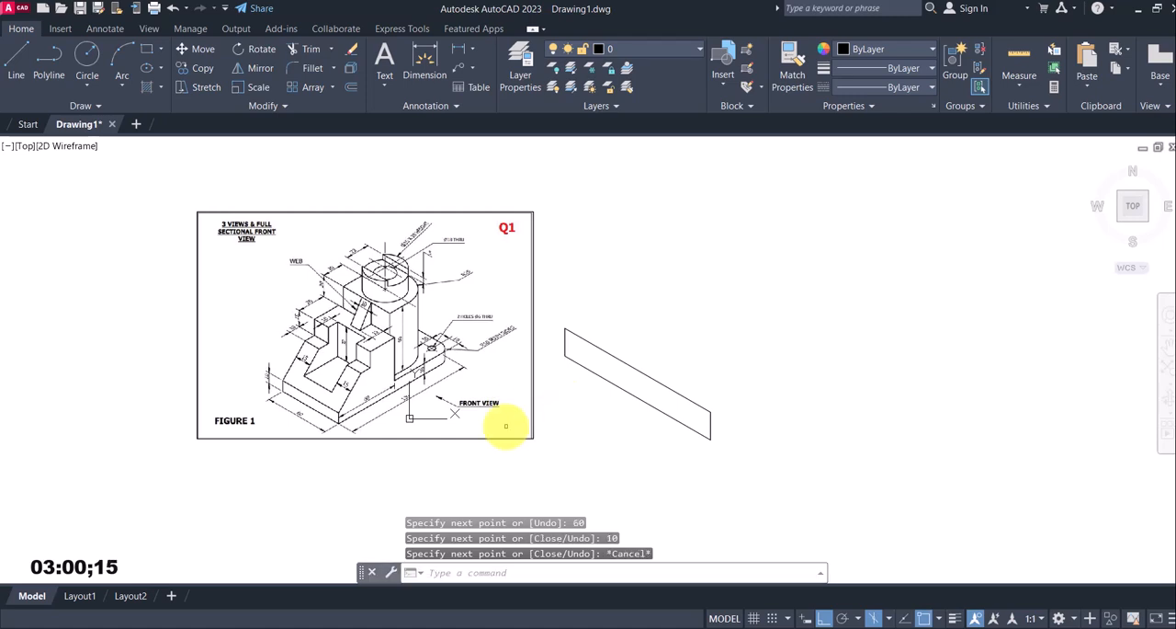
From the end face's lowest corner, draw a 120 mm line at 30° in the top isoplane and a 10 mm vertical upward in the right isoplane
scroll(326, 416, "up", 4)
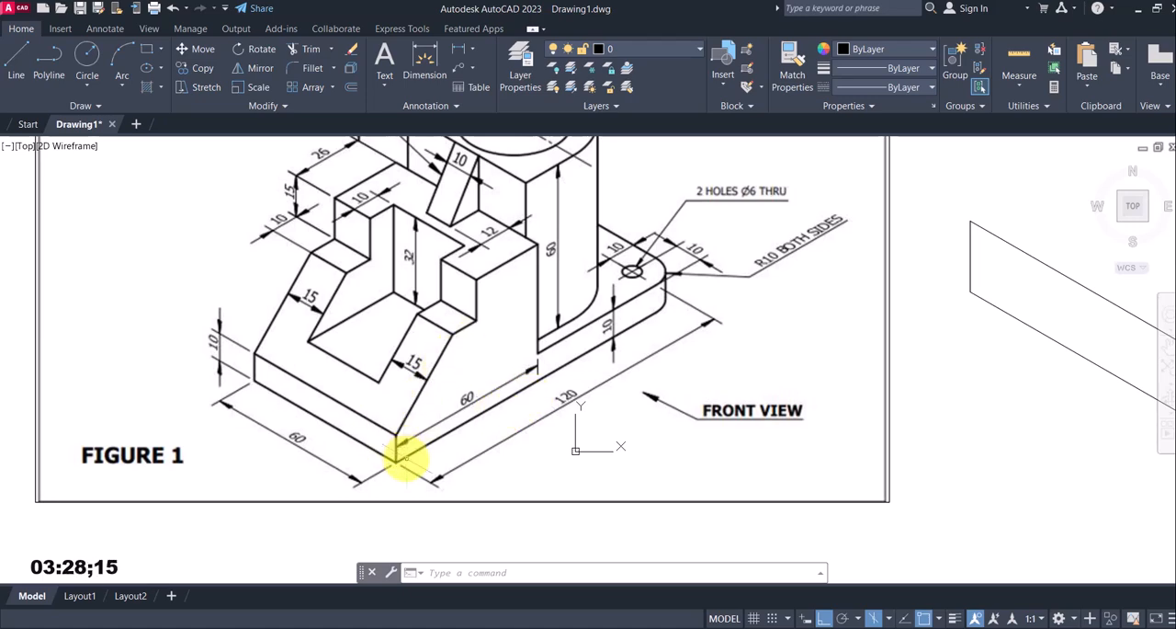
scroll(405, 456, "down", 2)
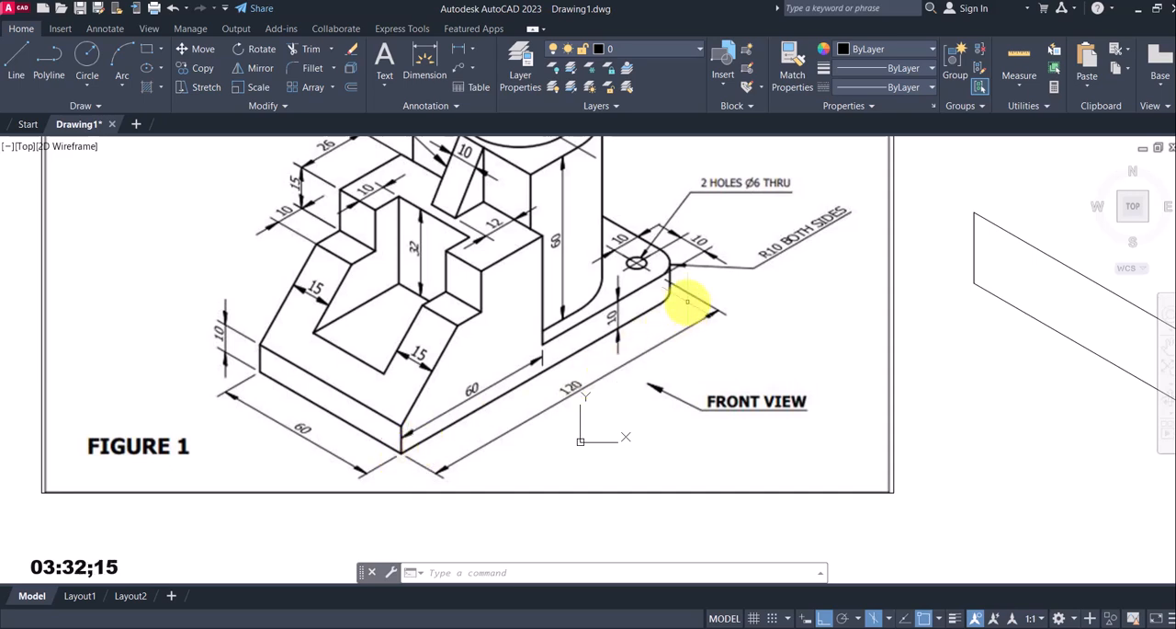
scroll(687, 301, "down", 4)
middle_click_drag(830, 386, 616, 414)
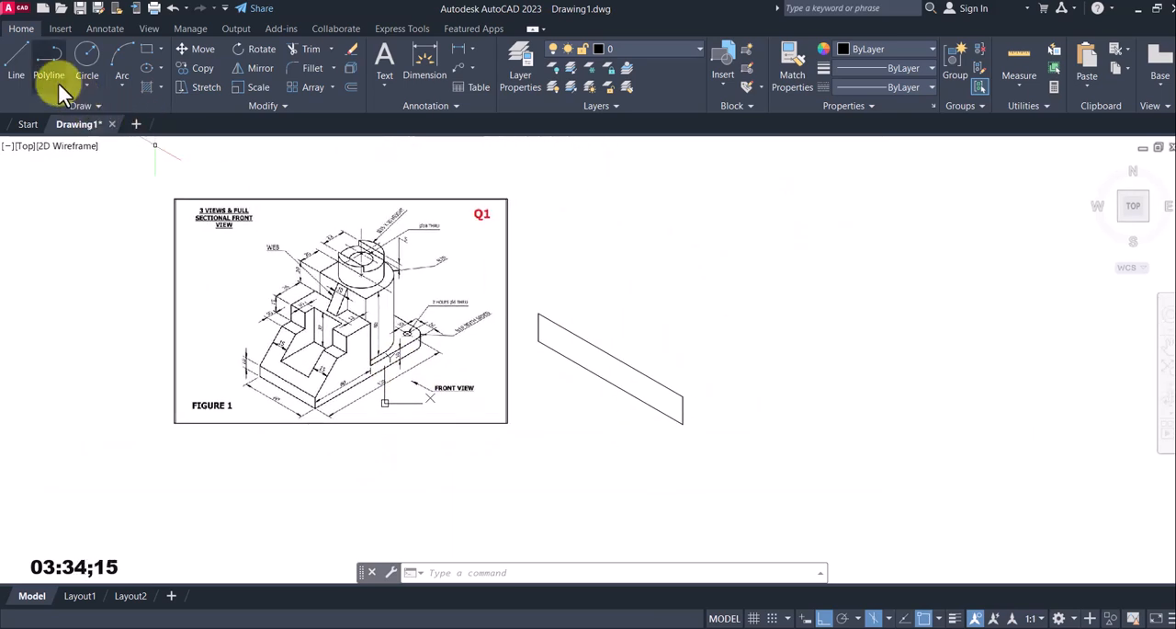
left_click(13, 56)
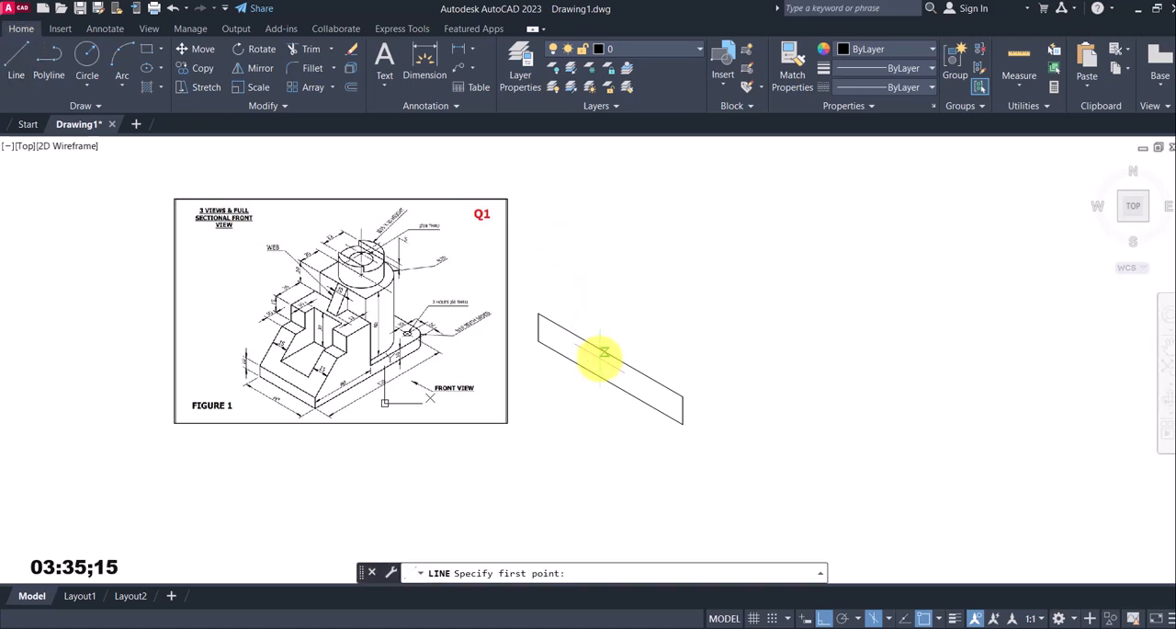
left_click(682, 424)
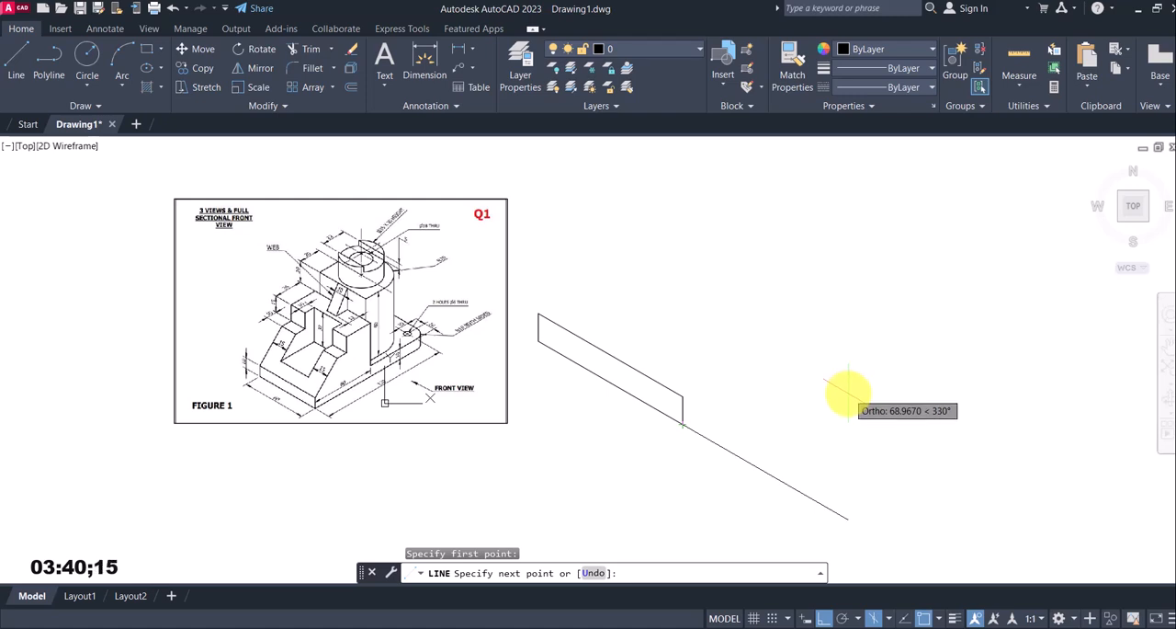
key("F5")
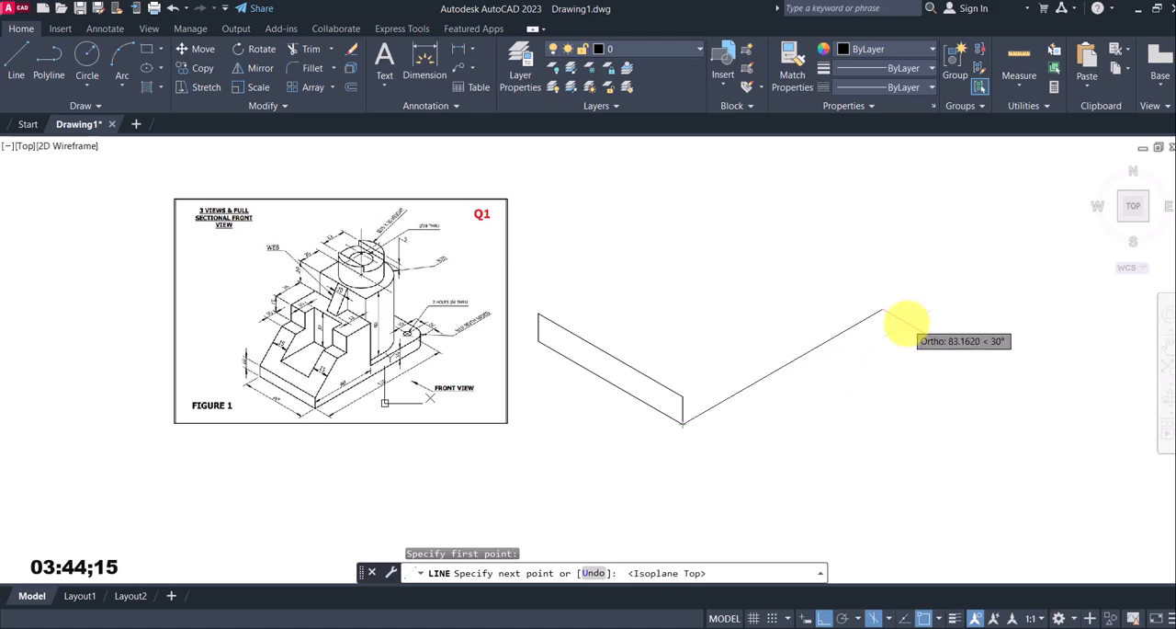
key("Return")
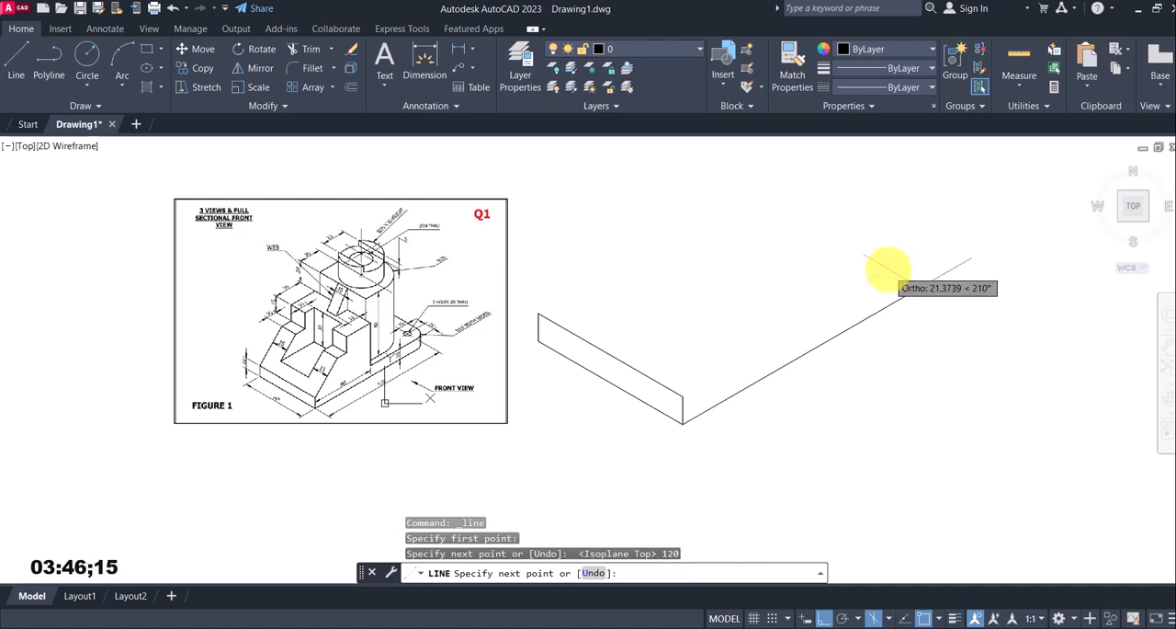
key("F5")
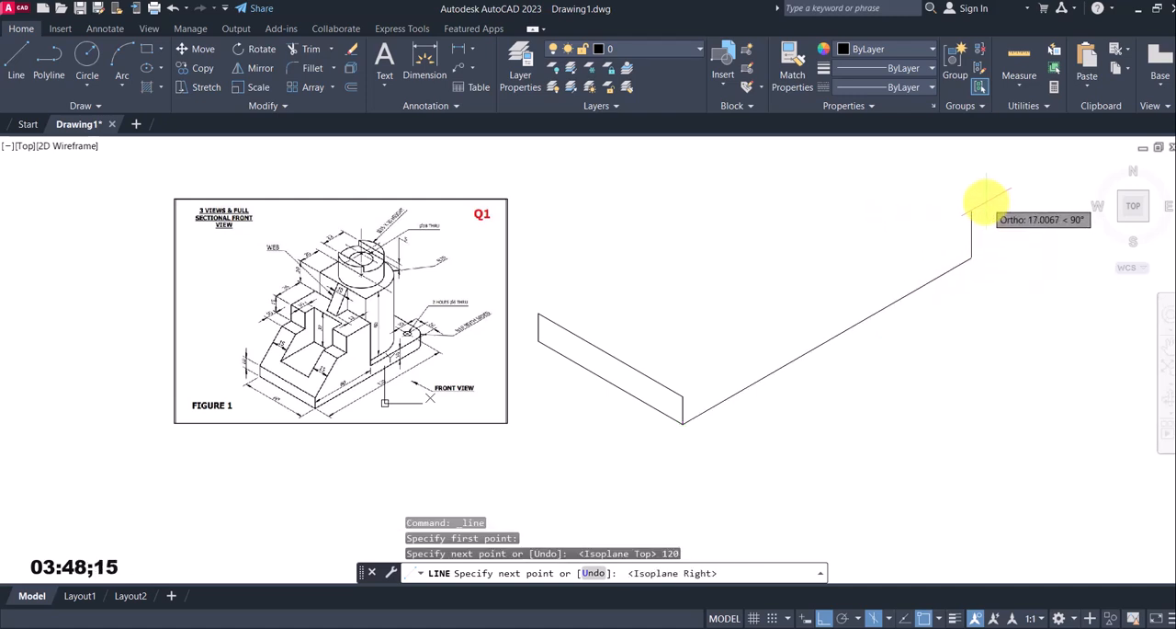
type("10")
key("Return")
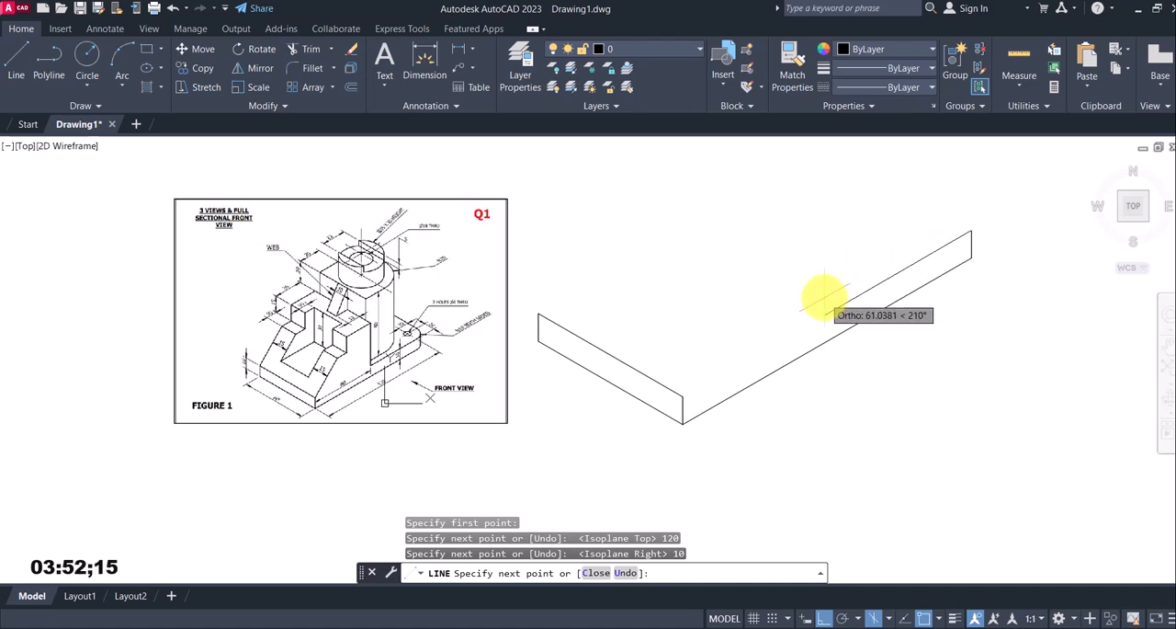
Continue the line from the top of the 10 mm vertical 60 mm back at 210° along the base's upper edge
middle_click_drag(834, 297, 800, 328)
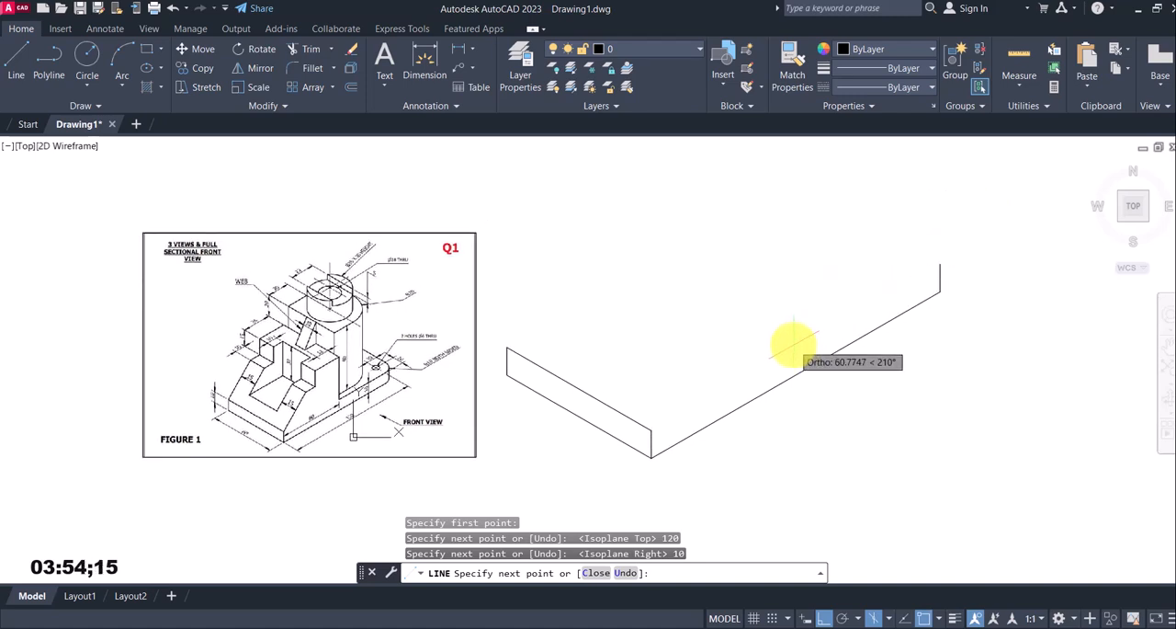
scroll(349, 423, "up", 5)
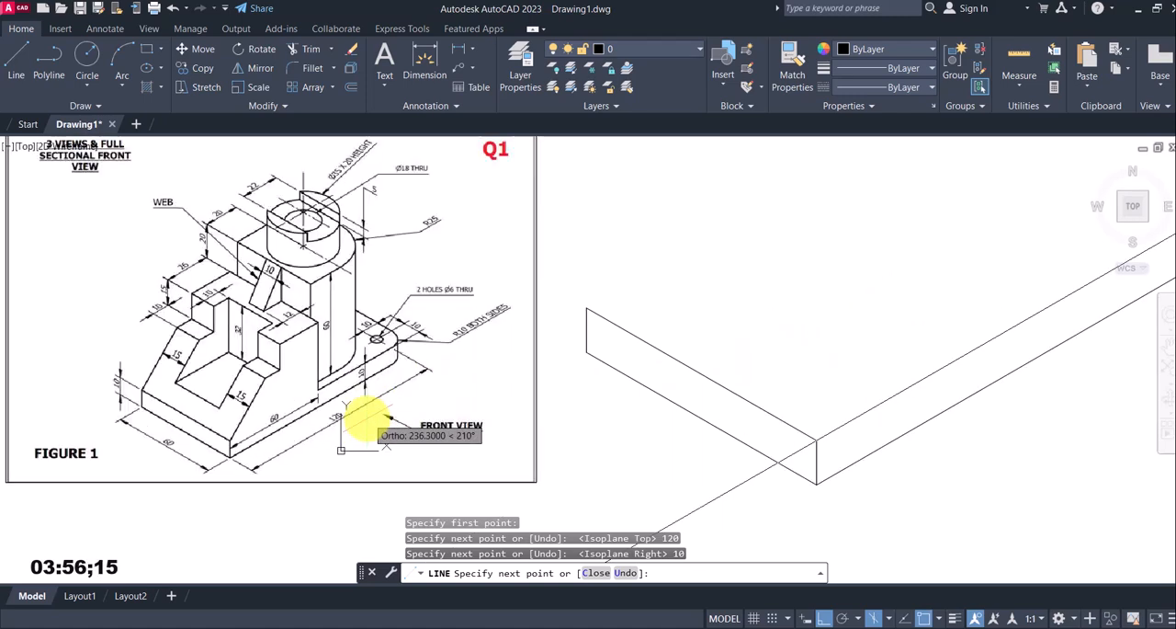
scroll(334, 424, "down", 3)
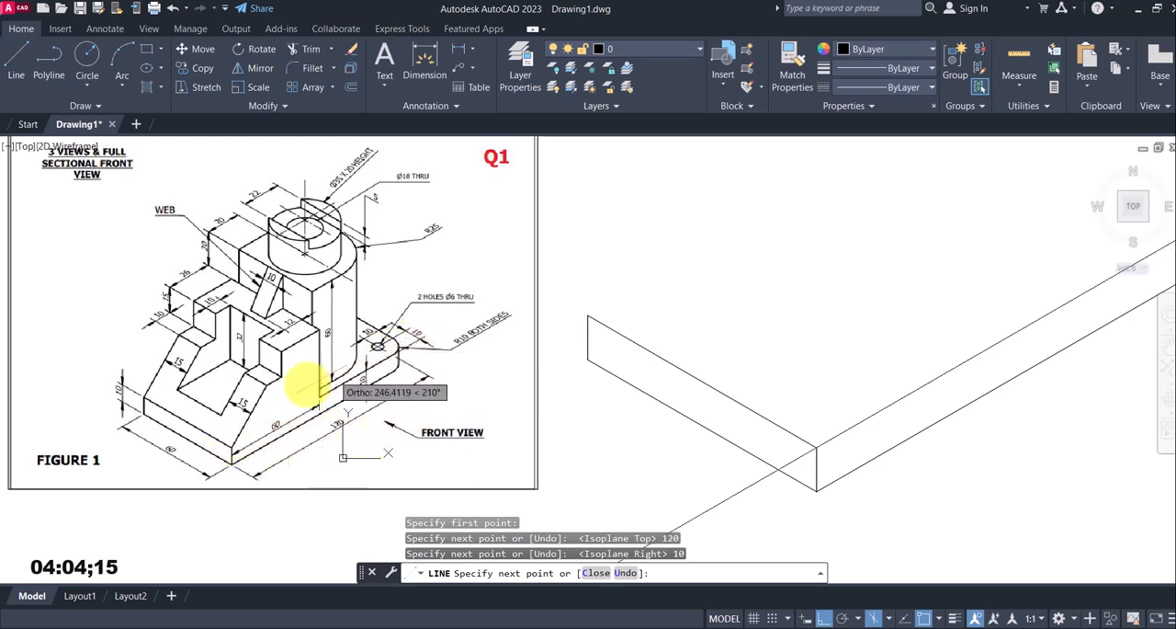
scroll(506, 441, "down", 2)
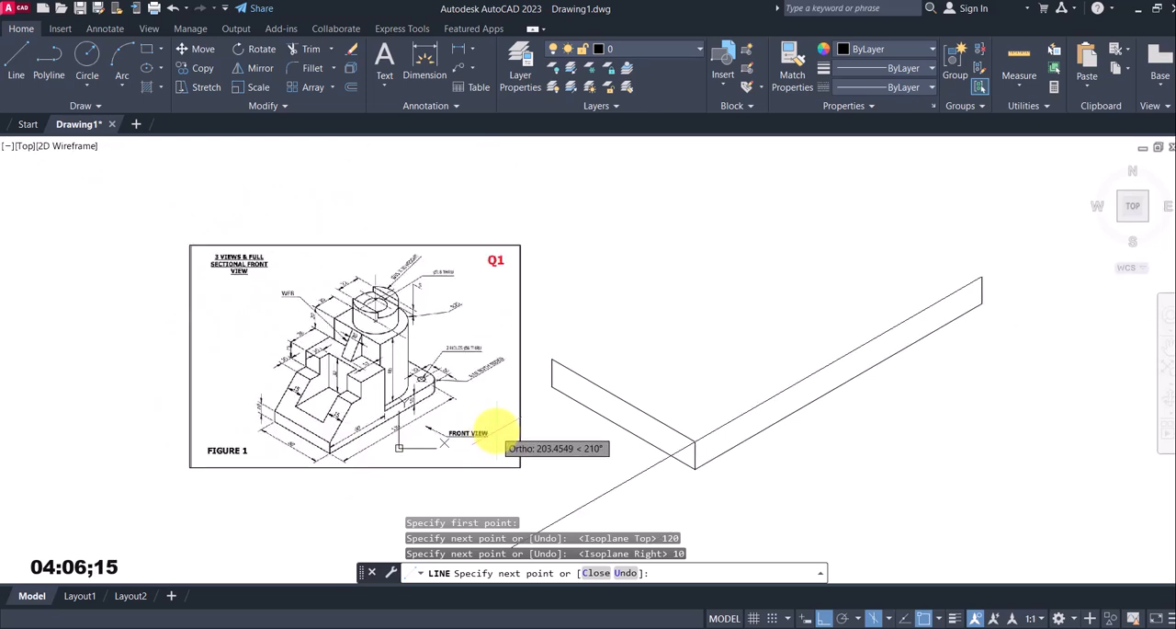
type("0")
key("Return")
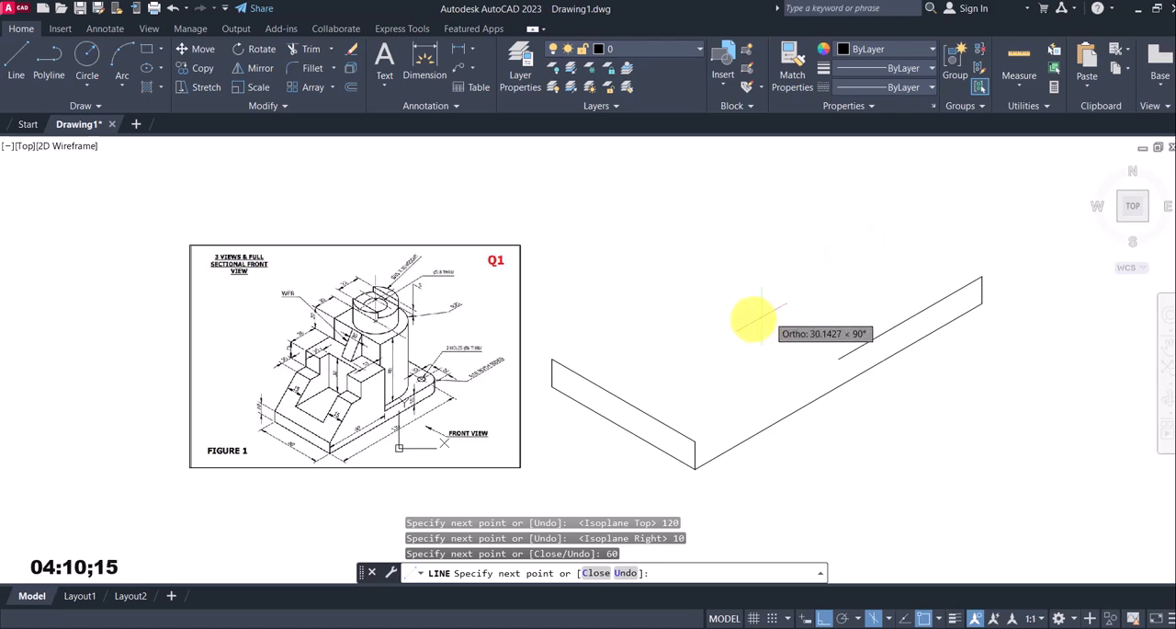
Continue the front profile with a 40 mm vertical line upward from the end of the 60 mm upper edge
scroll(450, 379, "up", 3)
scroll(315, 394, "down", 3)
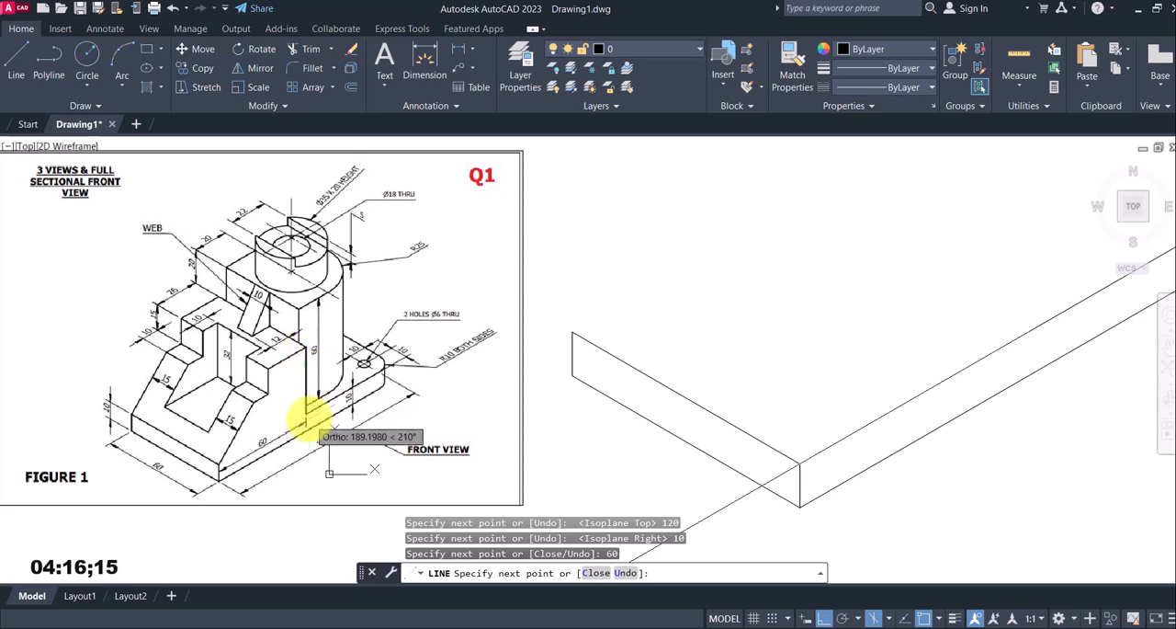
middle_click_drag(913, 299, 830, 323)
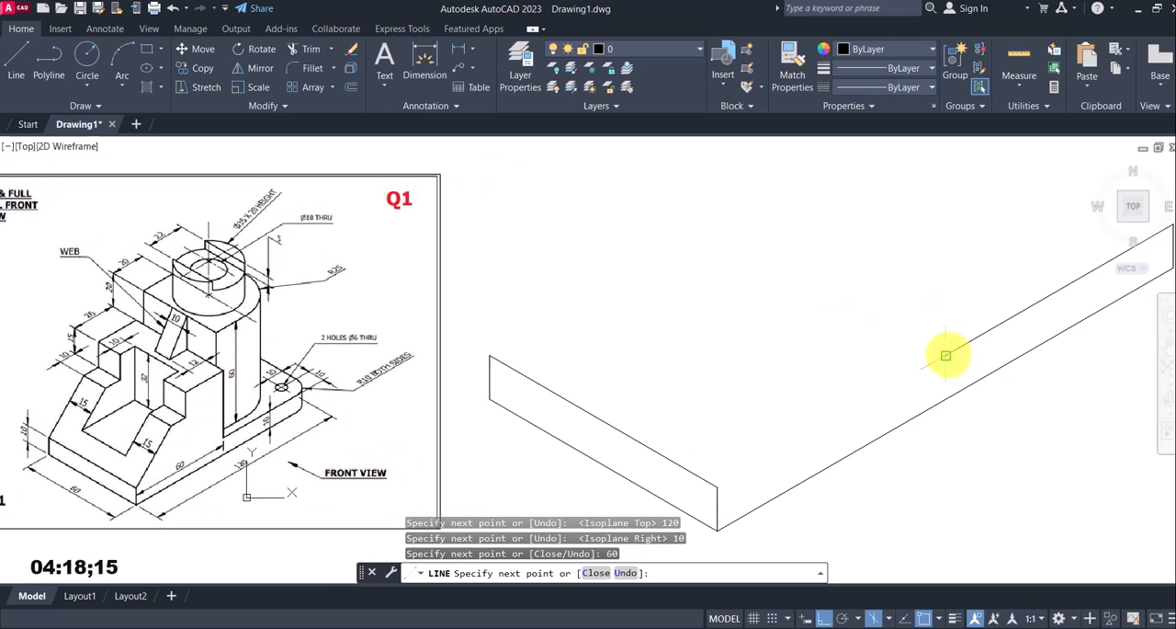
middle_click_drag(948, 355, 968, 333)
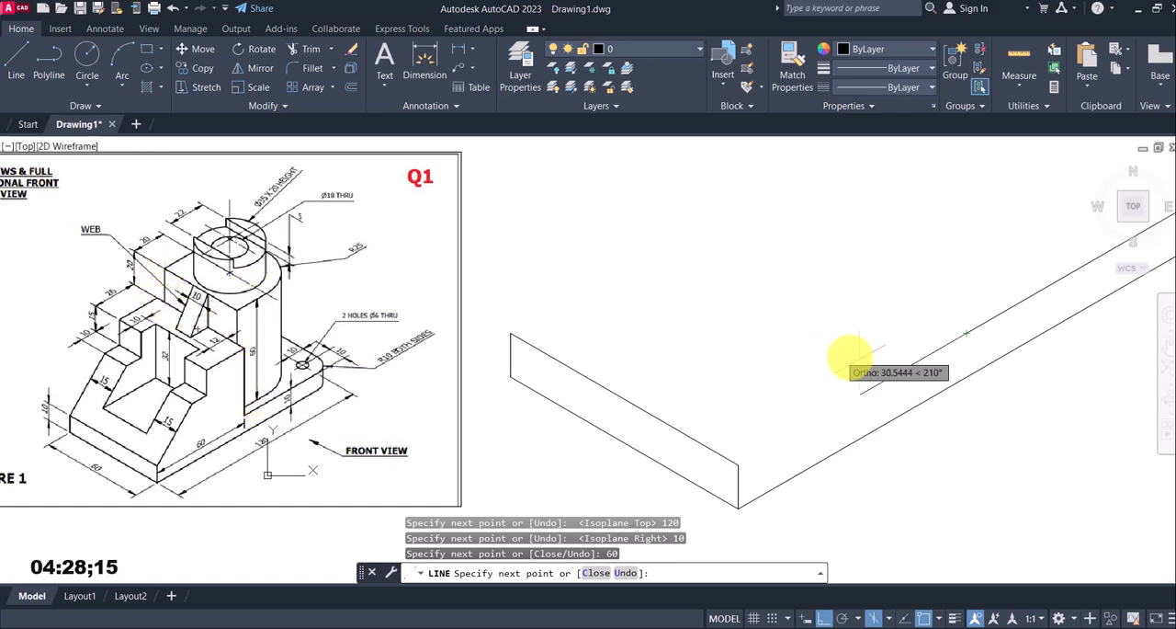
left_click(963, 330)
scroll(955, 257, "down", 3)
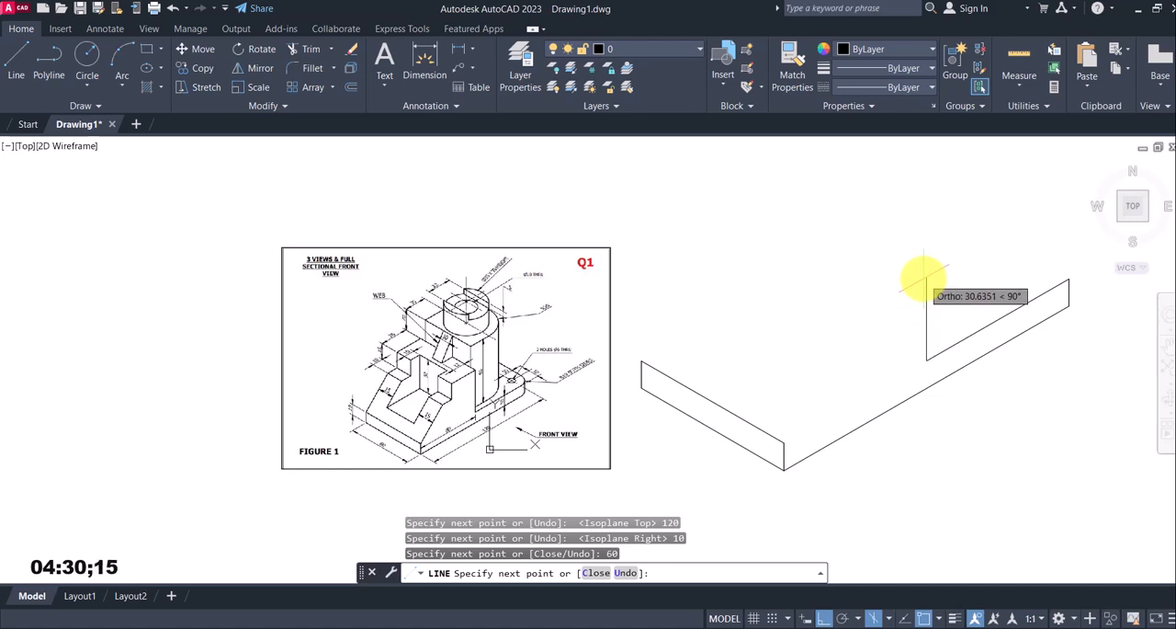
type("40")
key("Return")
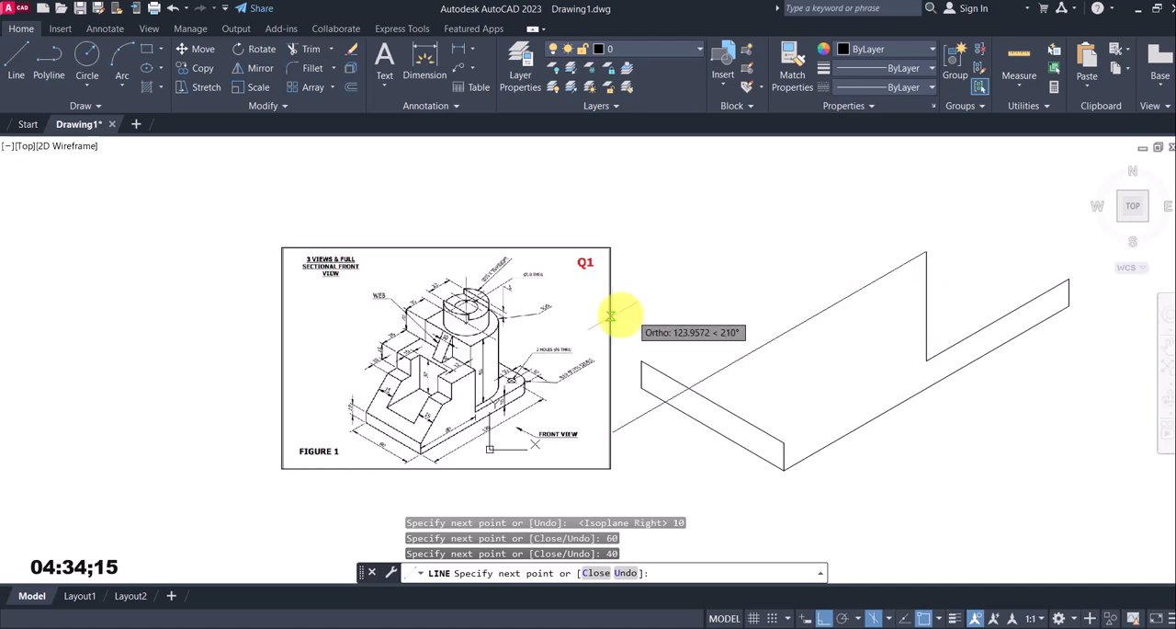
Continue the front profile with a 26 mm line at 210° from the top of the 40 mm vertical
scroll(489, 402, "up", 2)
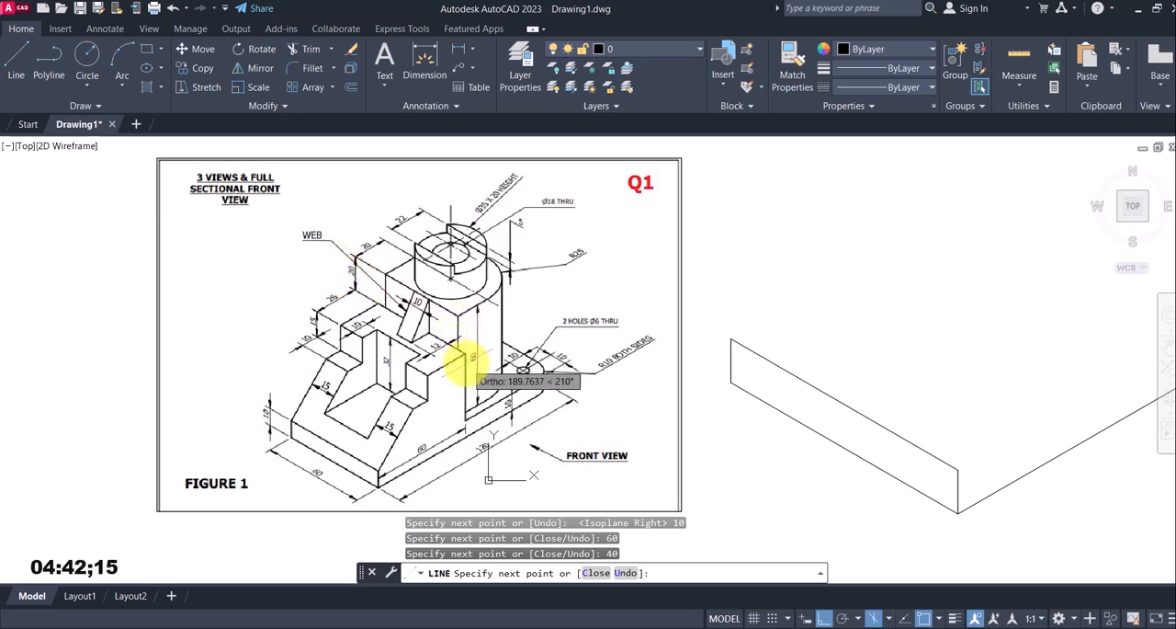
scroll(880, 326, "down", 2)
middle_click_drag(929, 313, 863, 345)
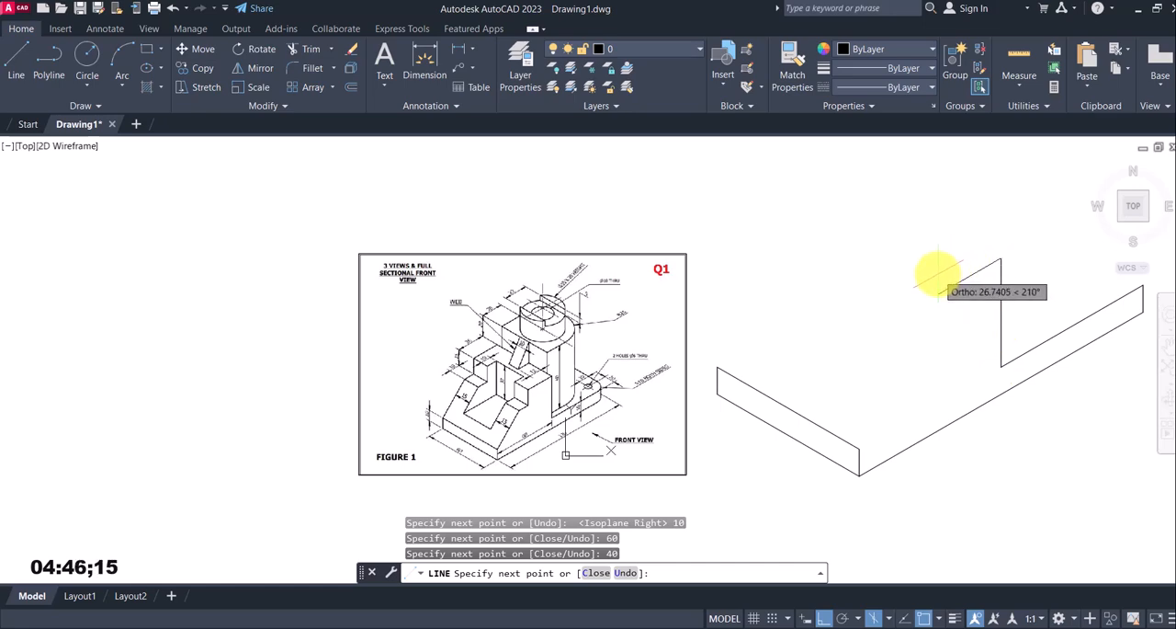
scroll(590, 349, "up", 5)
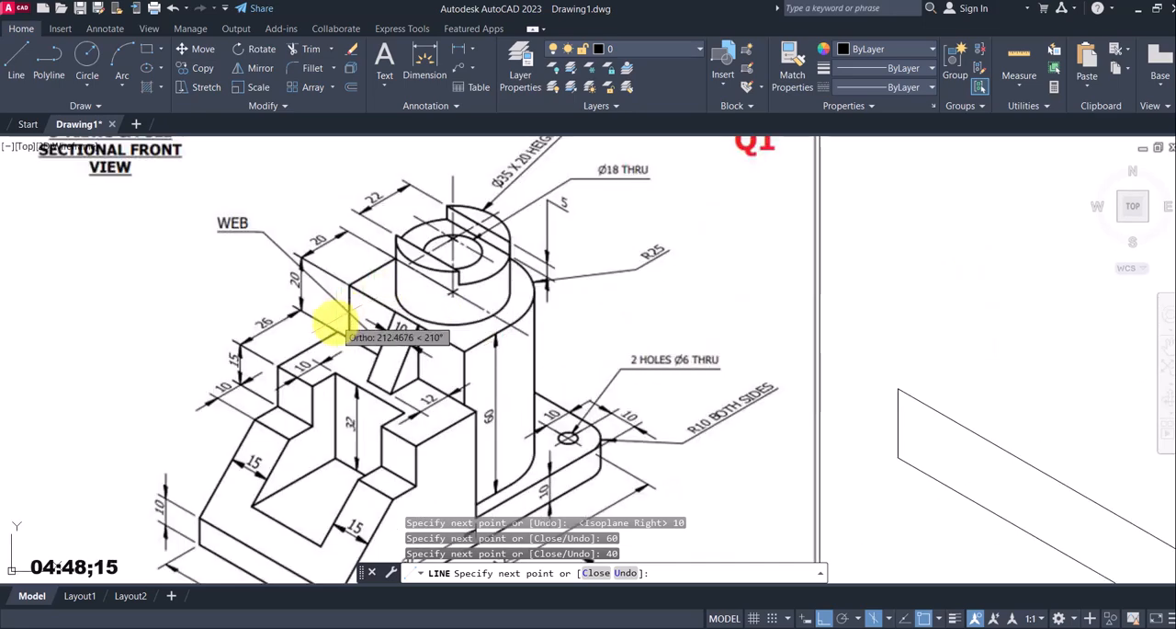
scroll(402, 321, "down", 5)
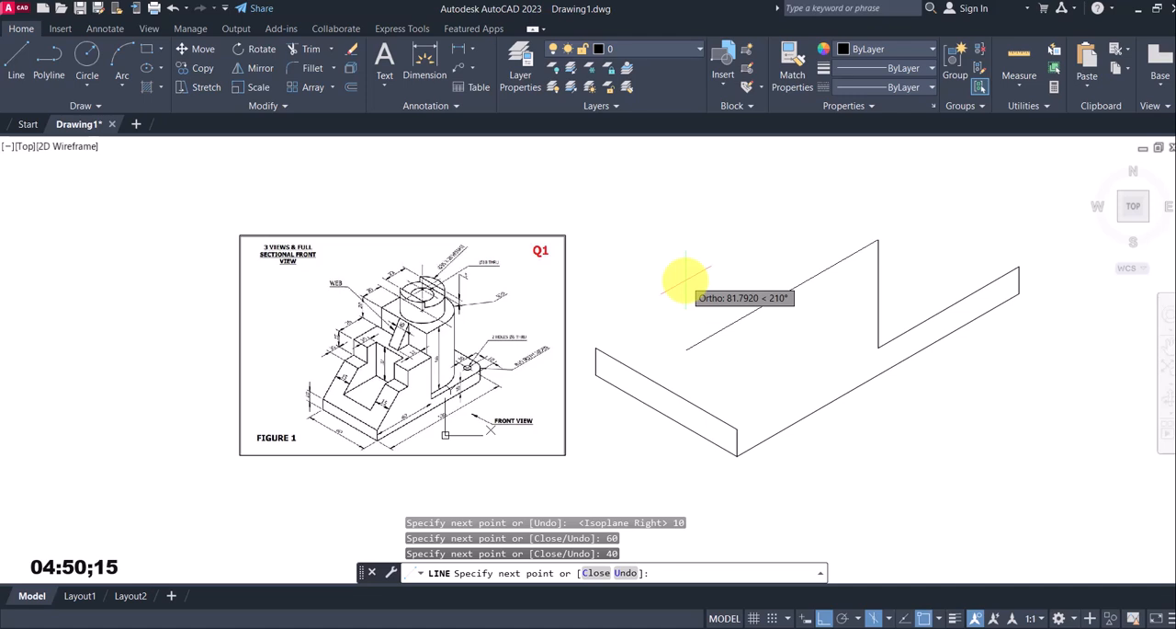
key("Return")
left_click(818, 276)
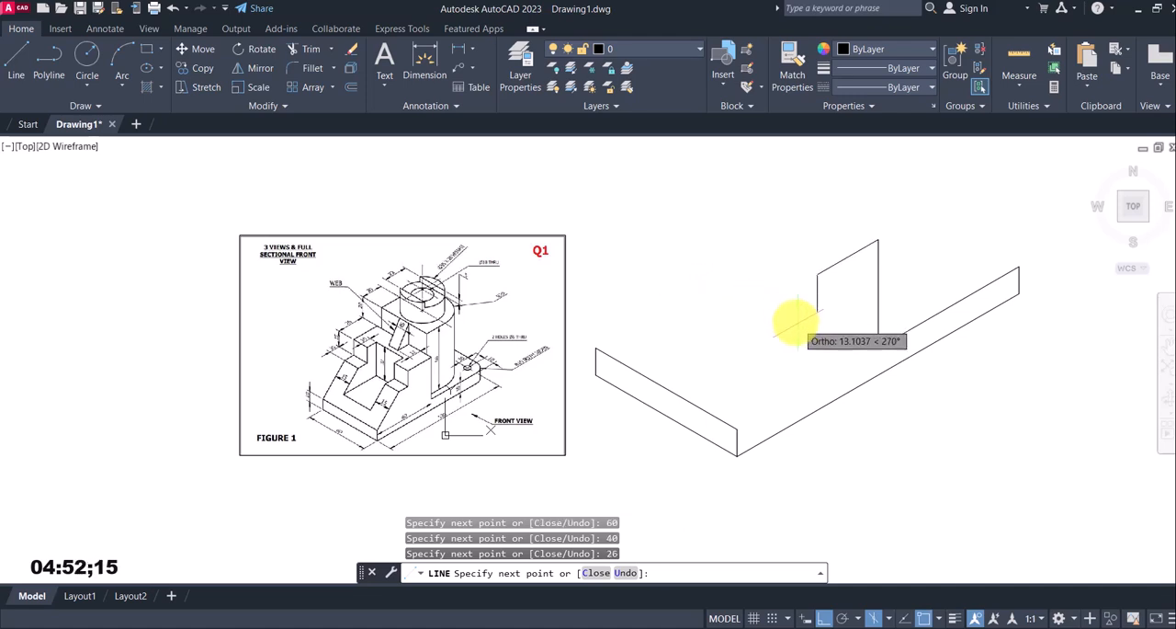
Continue the profile 15 mm down and 10 mm at 210°, ending with a sloping line to the end face's nearest upper corner
scroll(808, 347, "up", 2)
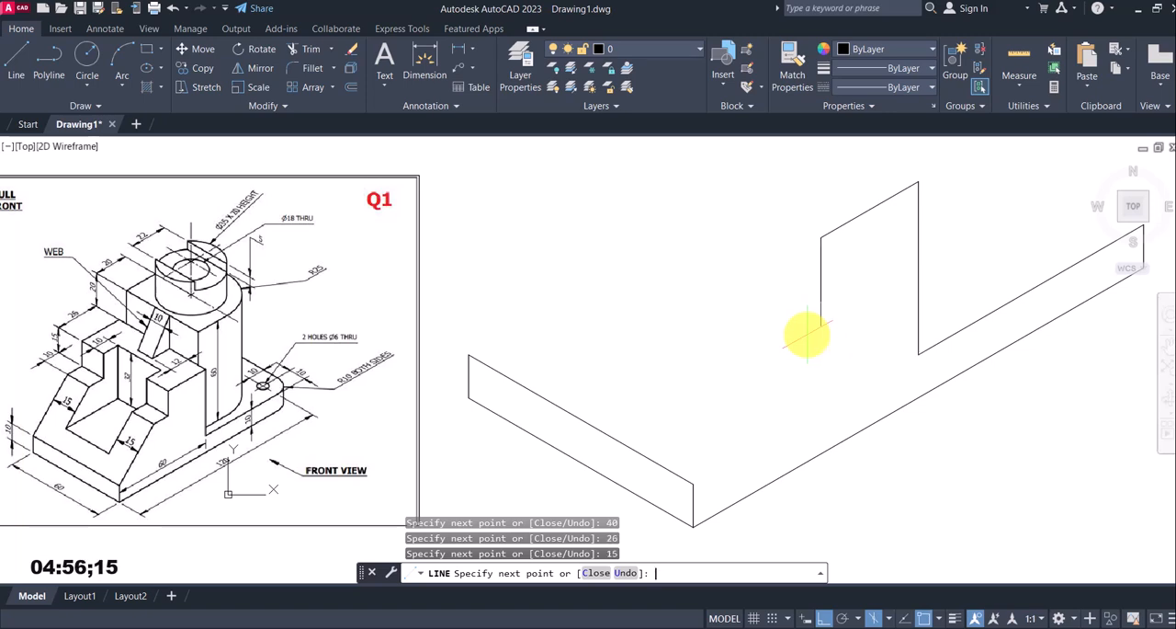
left_click(812, 313)
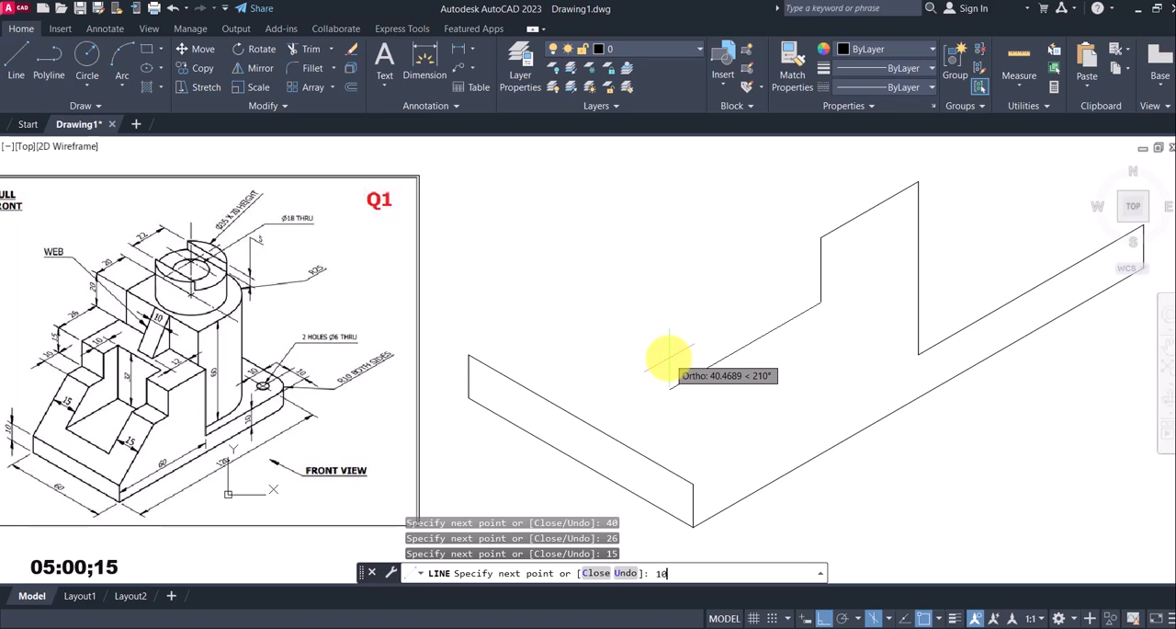
middle_click_drag(824, 365, 913, 303)
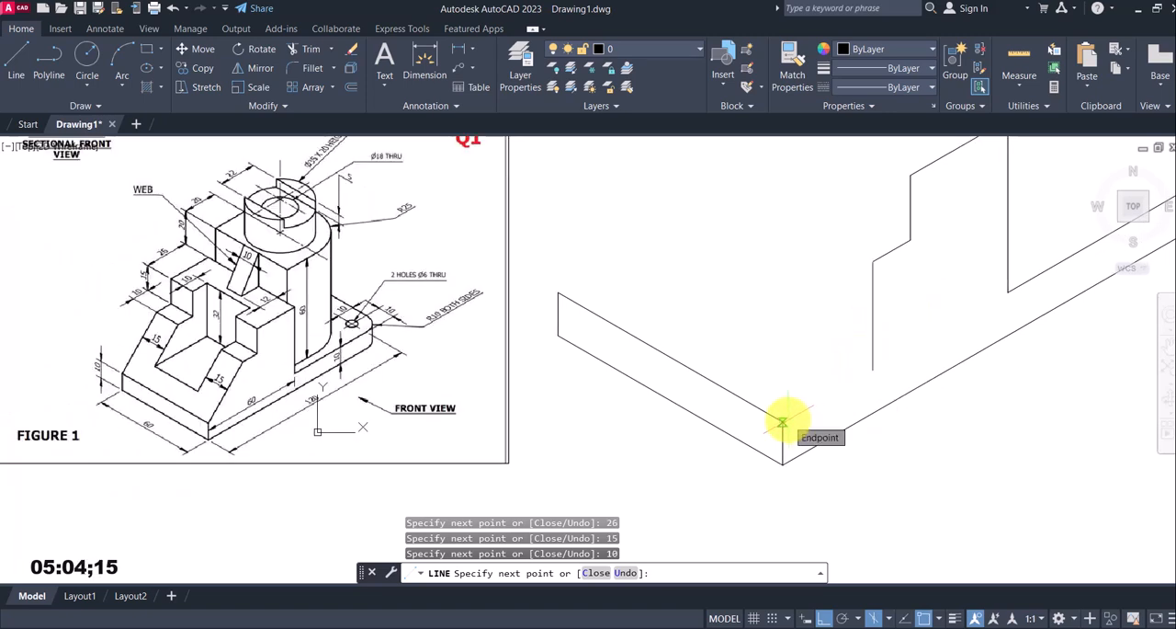
key("Escape")
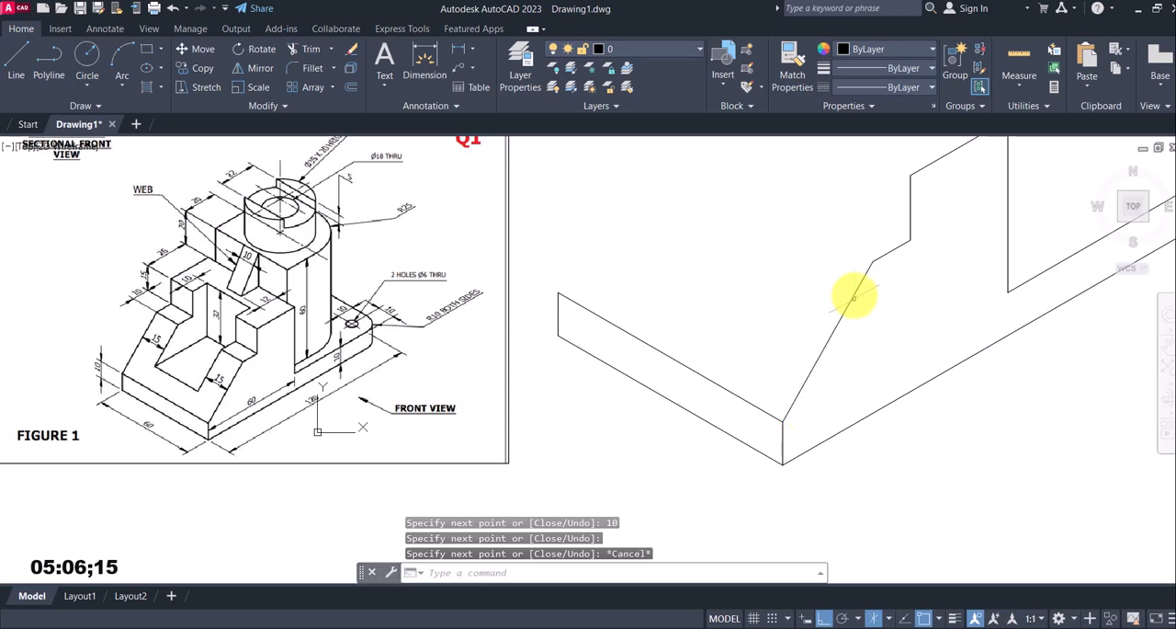
left_click(827, 343)
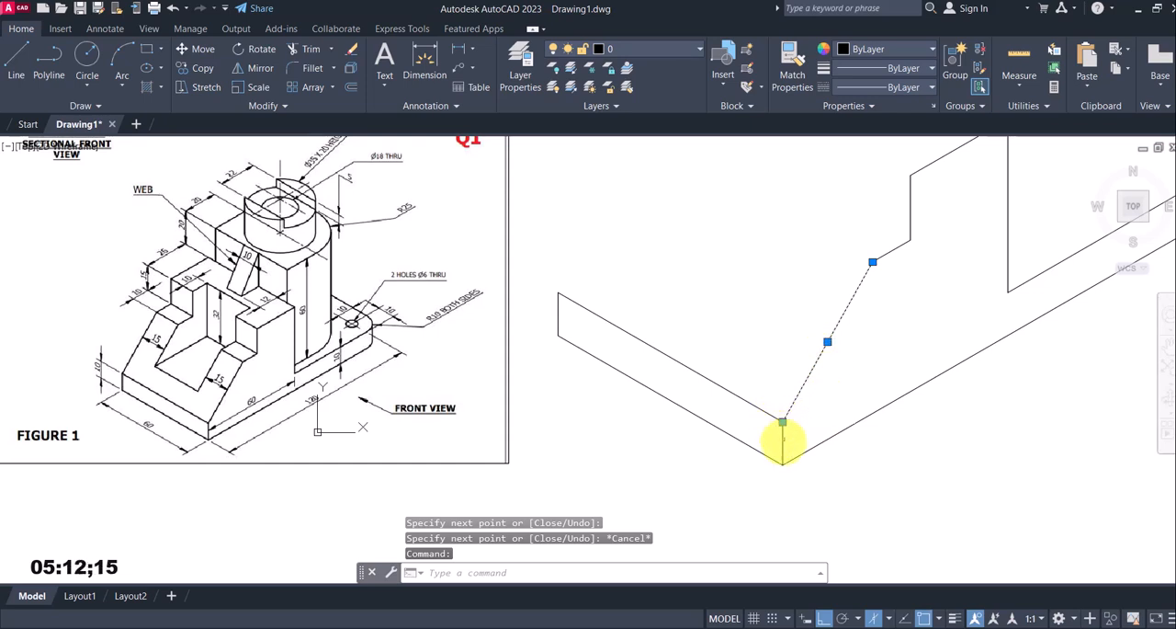
middle_click_drag(985, 175, 893, 278)
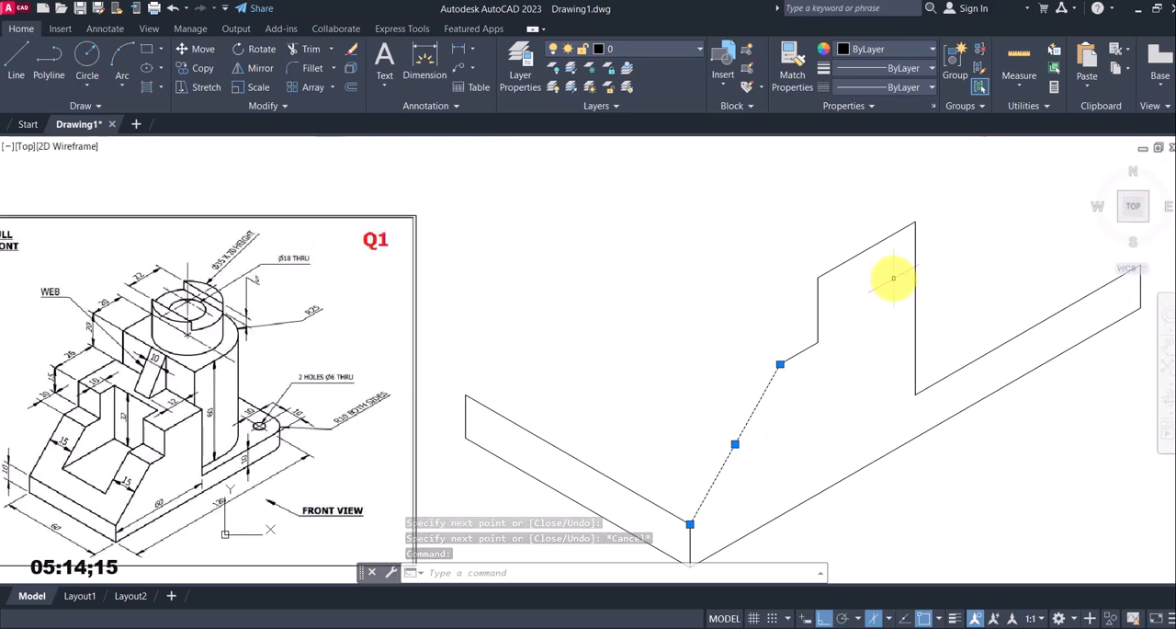
scroll(905, 248, "down", 4)
scroll(763, 294, "up", 3)
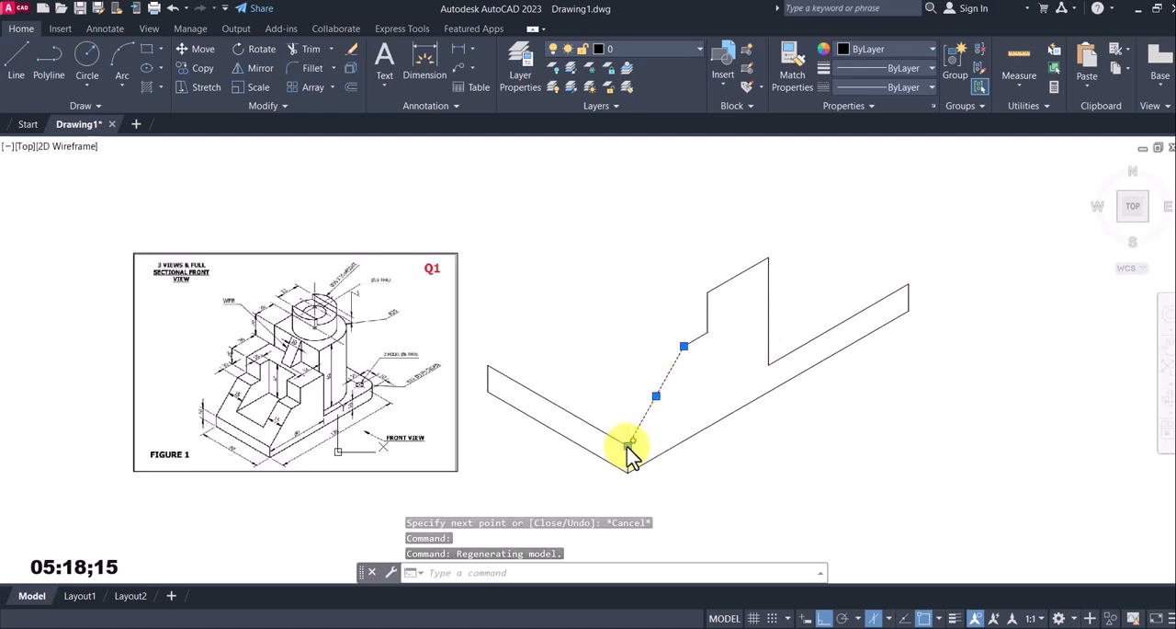
key("Escape")
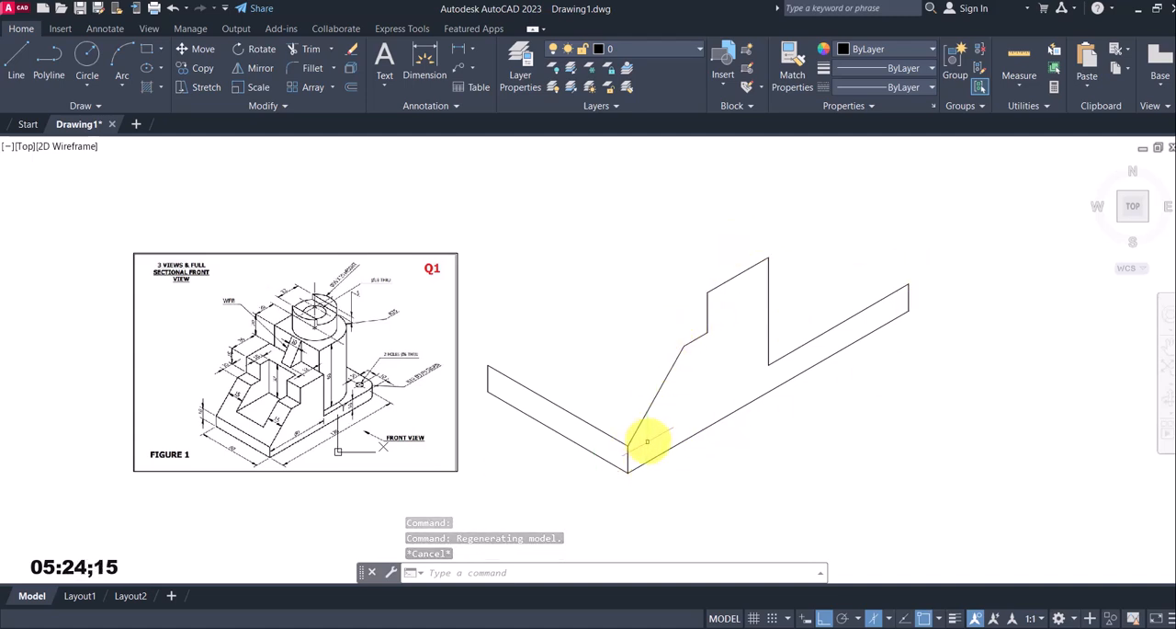
Copy the profile's sloping line from its lower endpoint to the opposite upper corner of the 60 mm end face
middle_click_drag(698, 394, 744, 355)
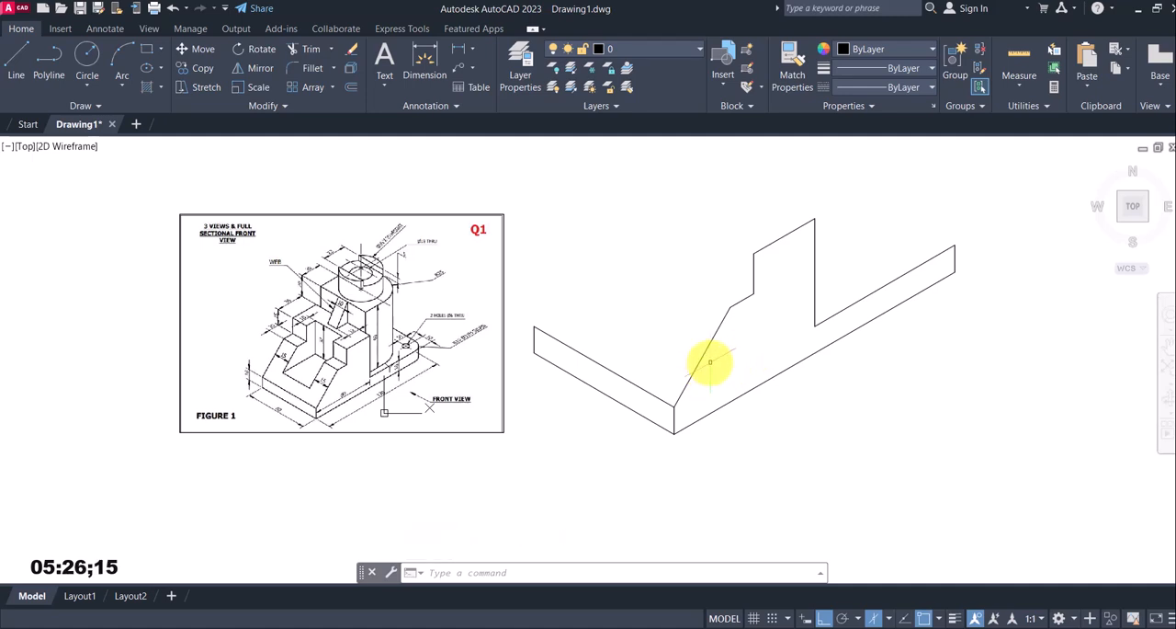
left_click(202, 68)
left_click(716, 389)
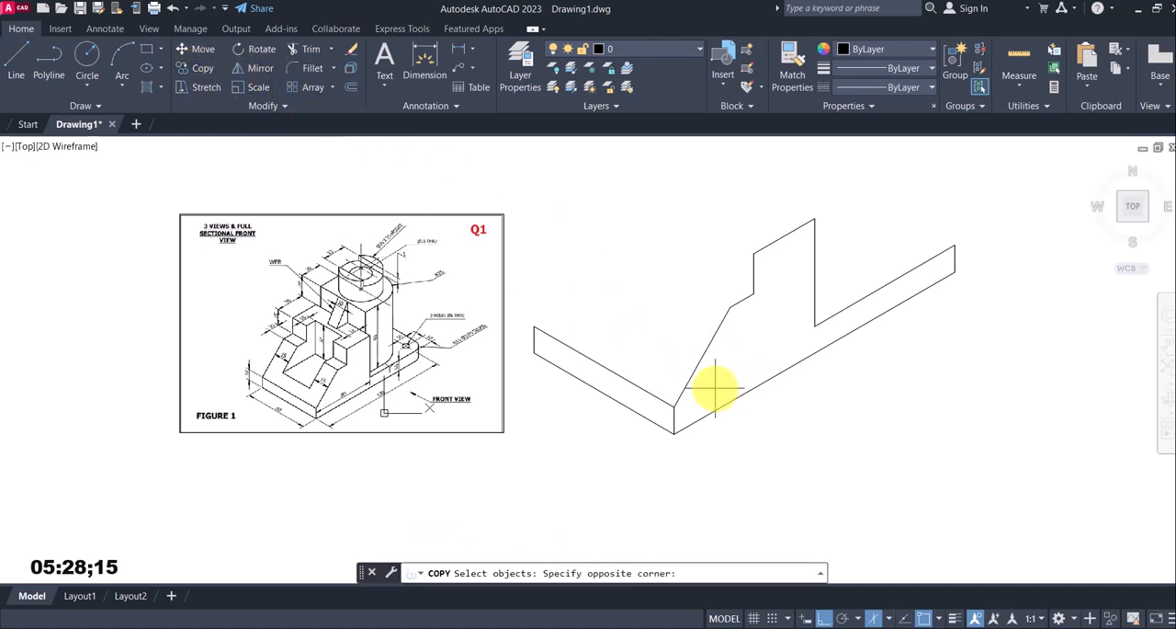
left_click(664, 336)
key("Return")
left_click(675, 405)
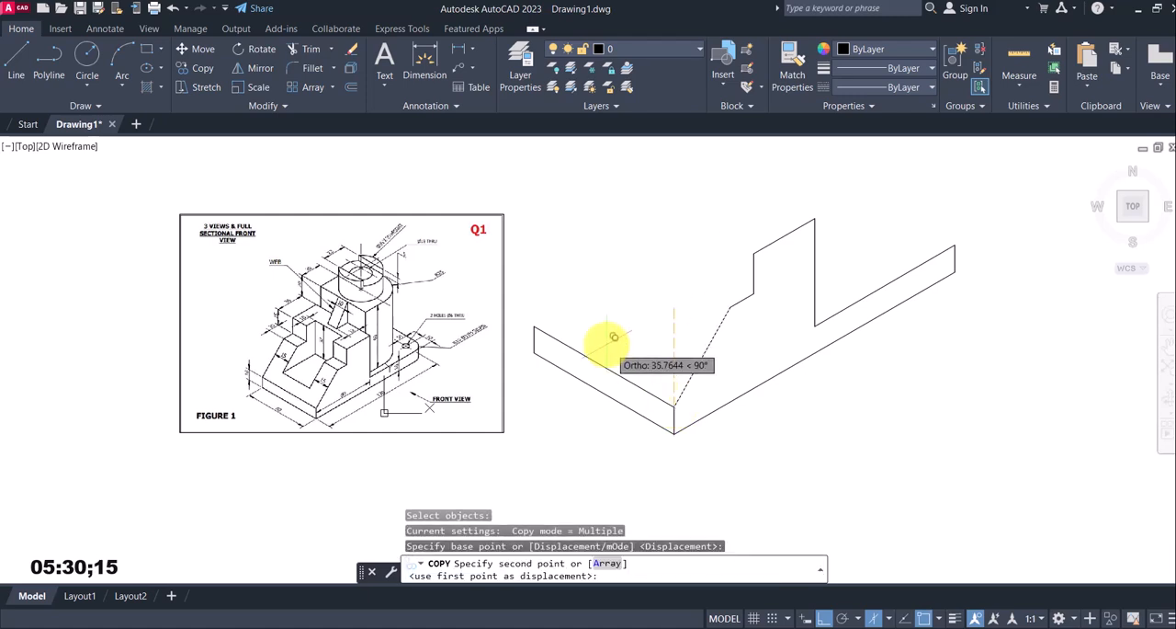
left_click(534, 325)
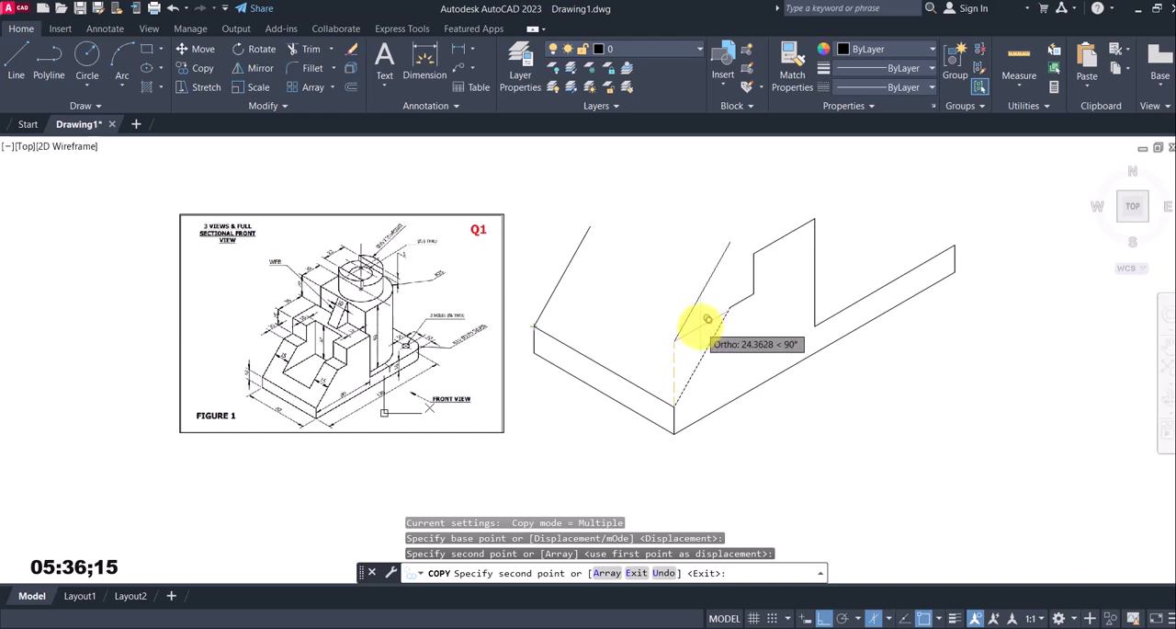
key("Escape")
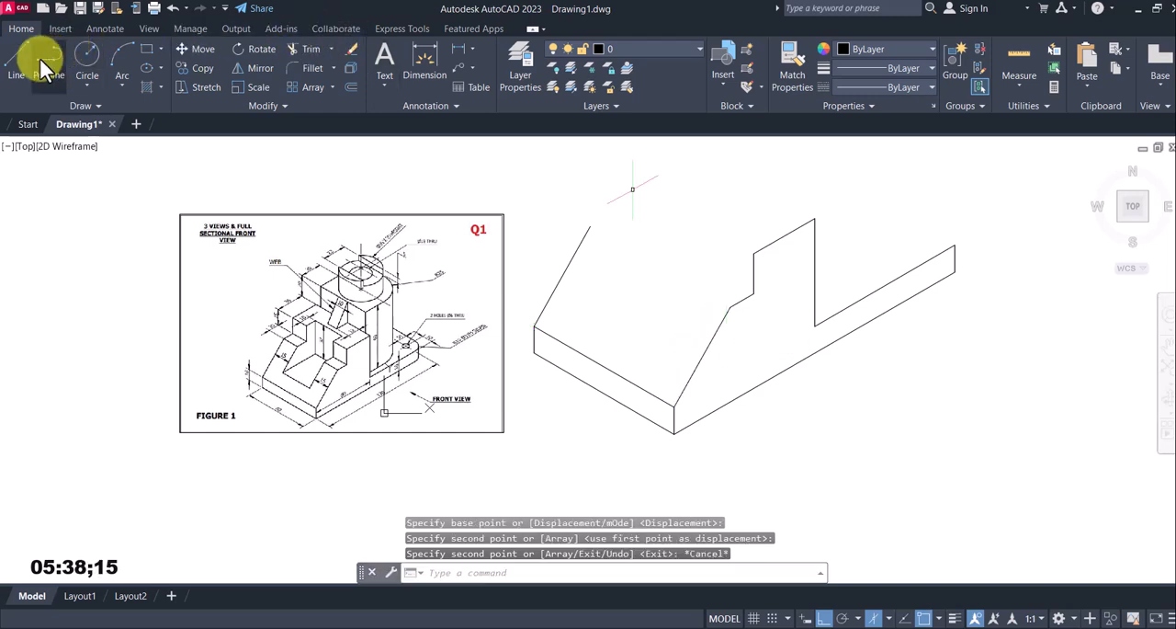
From the top of the original sloping line, draw 15 mm at 150° and 10 mm at 30°, closing the step face at the 15 mm vertical's foot
left_click(17, 66)
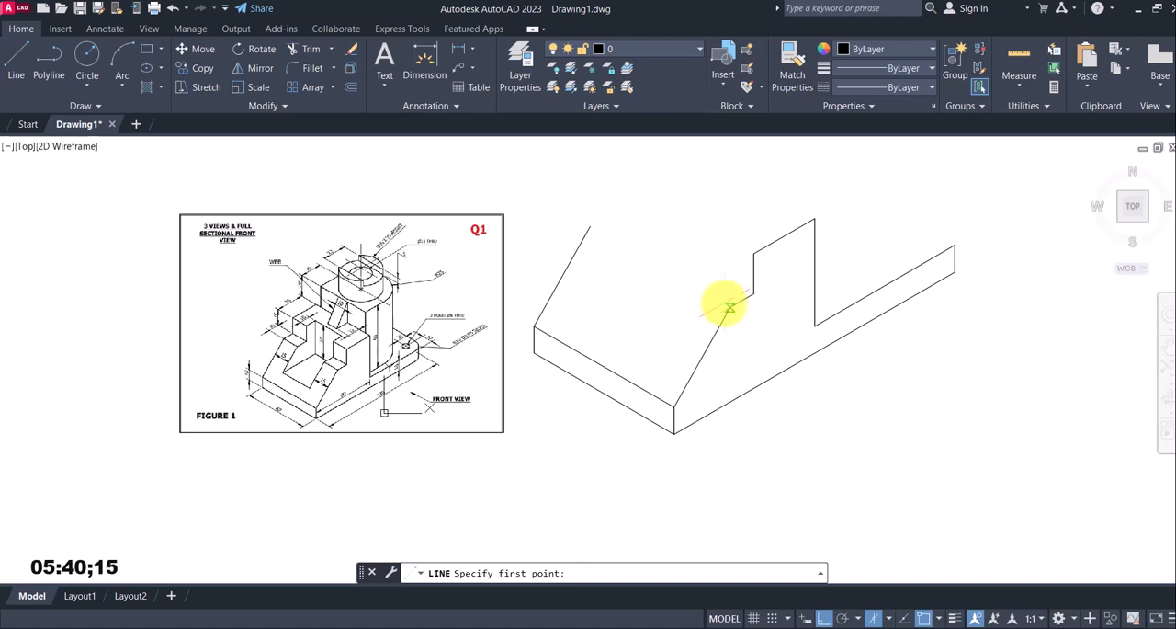
left_click(730, 307)
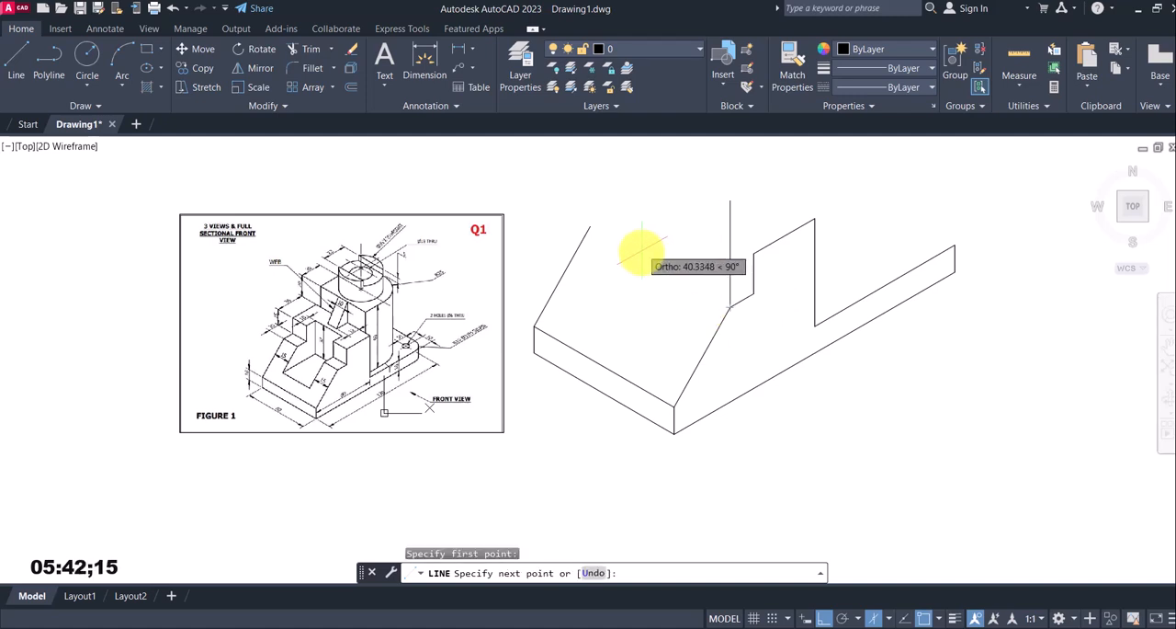
key("F5")
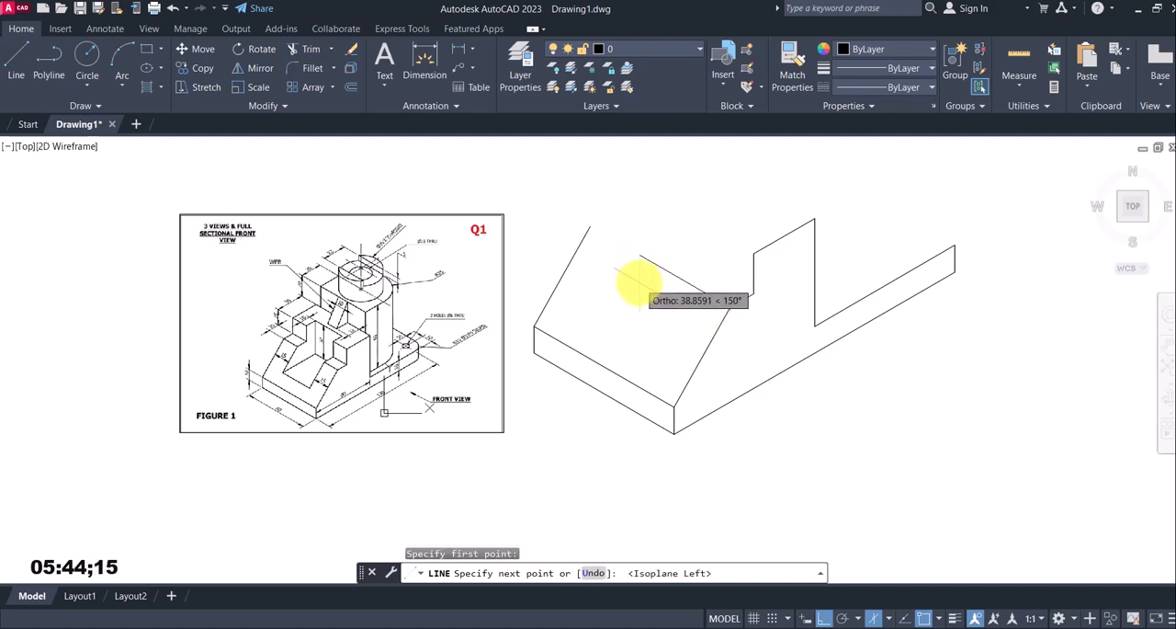
type("15")
key("Return")
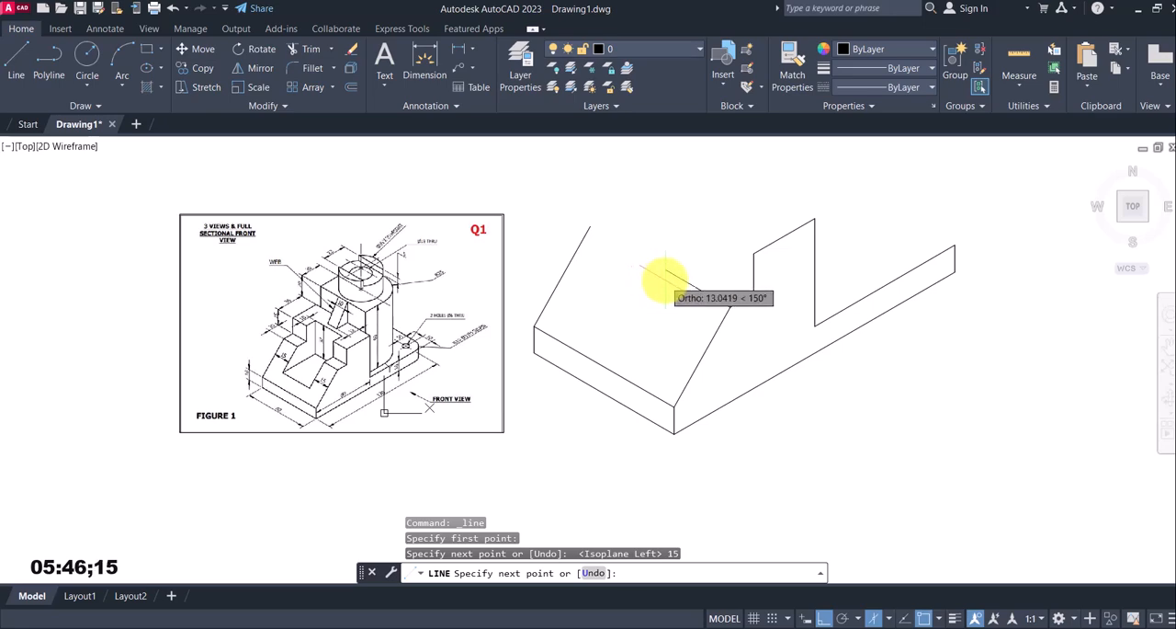
scroll(276, 326, "up", 5)
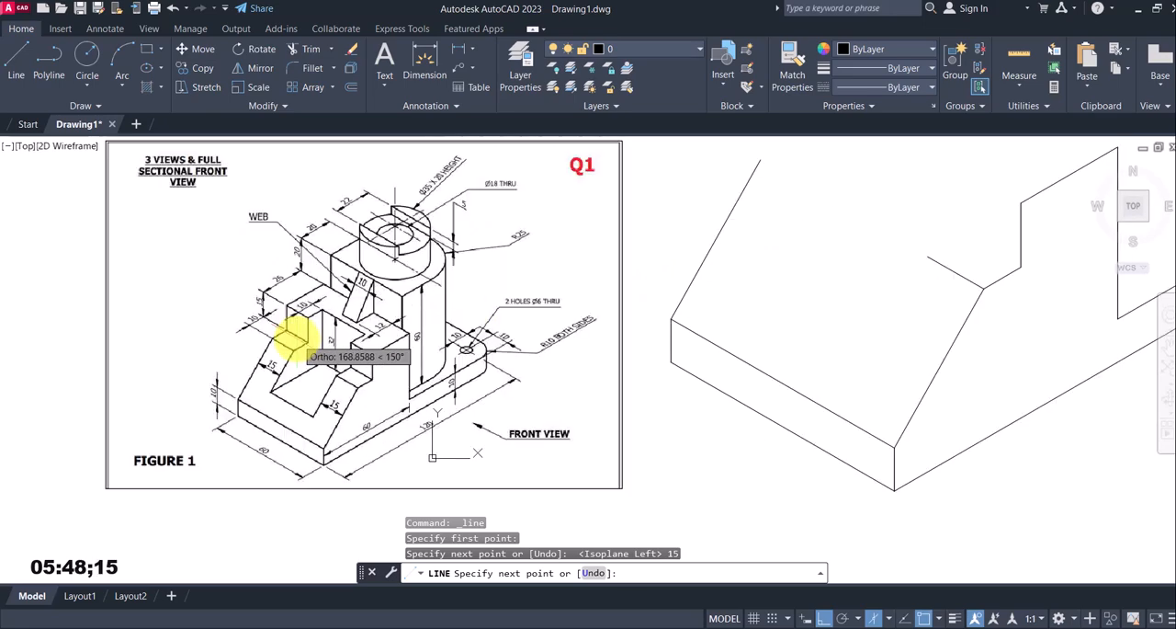
scroll(248, 313, "down", 5)
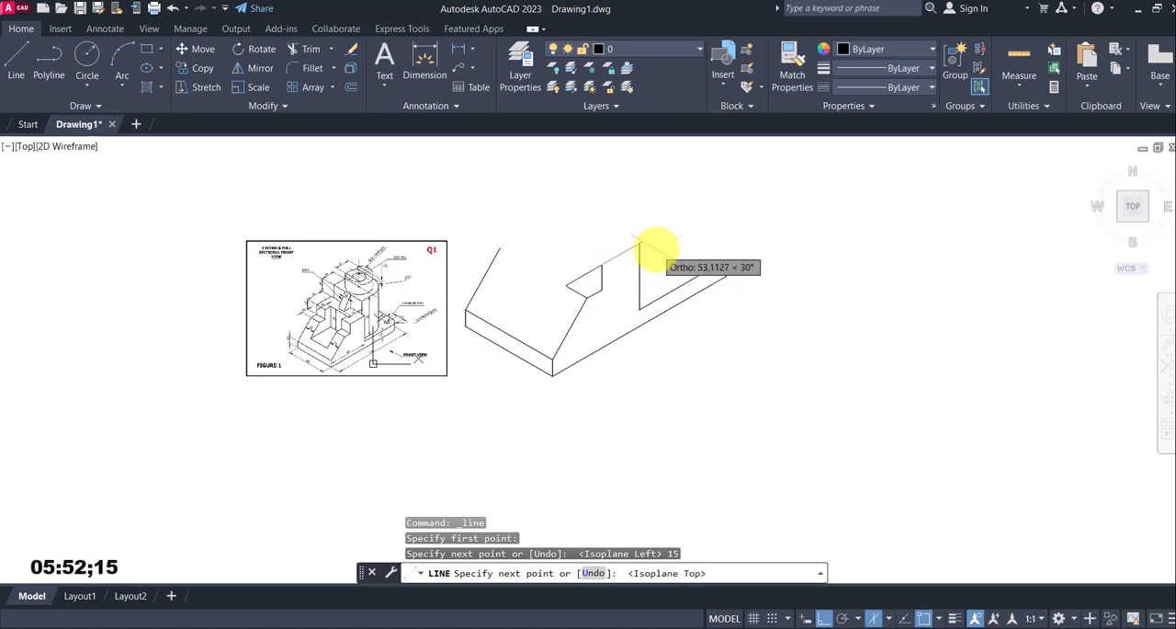
key("Return")
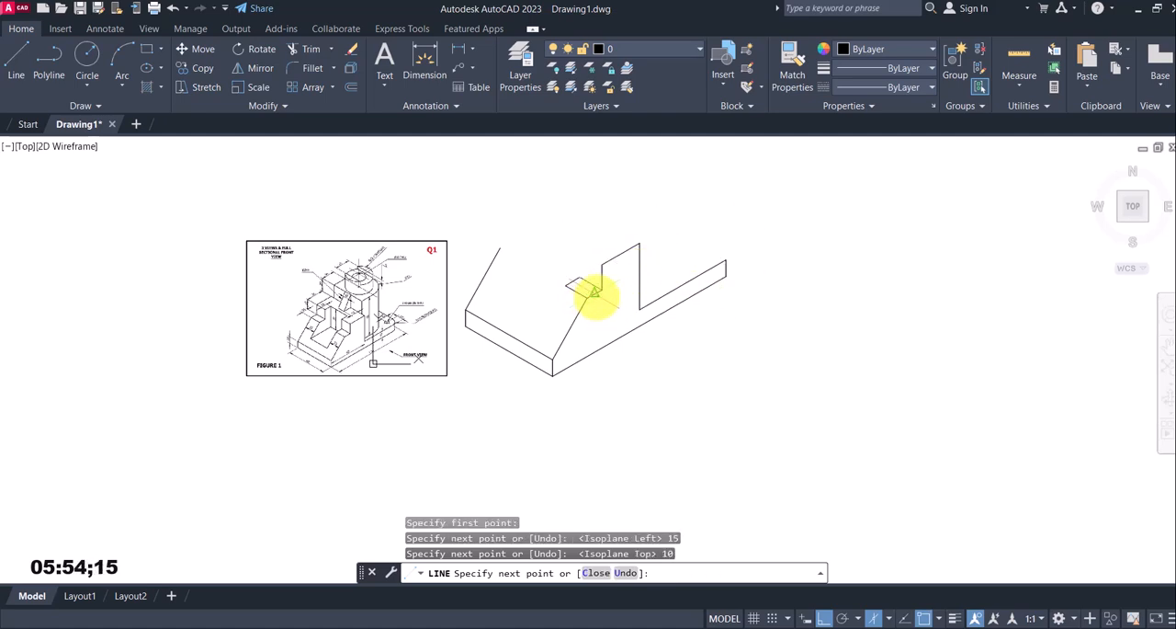
left_click(601, 289)
key("Escape")
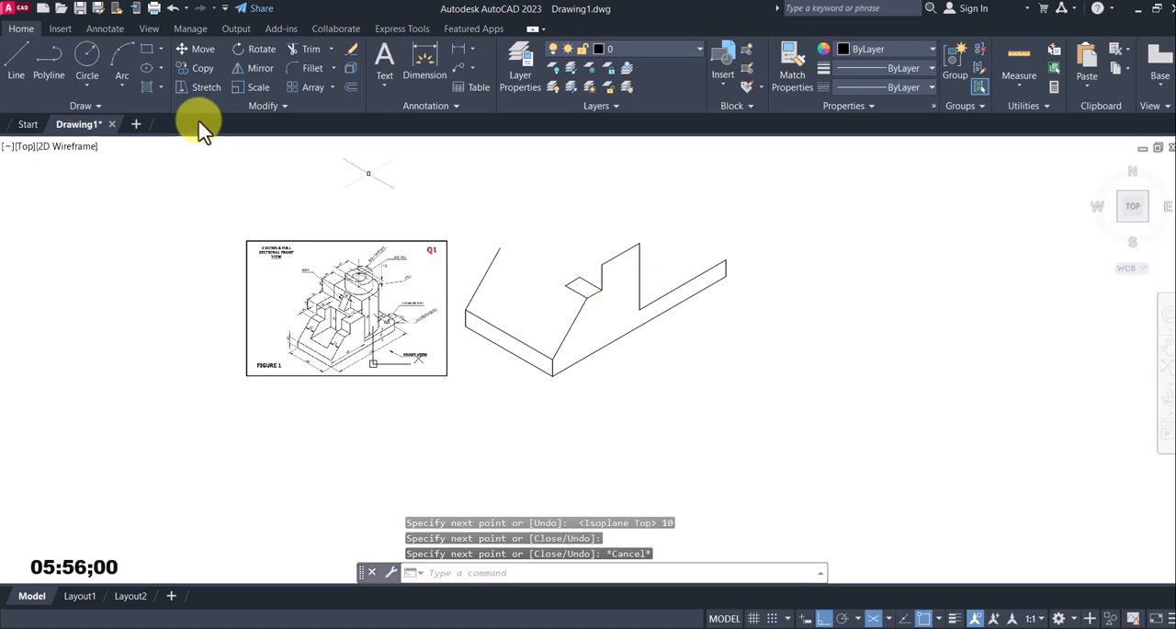
From the top of the copied sloping line, draw a matching closed step face with 15 mm at 330°, 10 mm at 30° and 15 mm at 150°
left_click(16, 57)
left_click(500, 248)
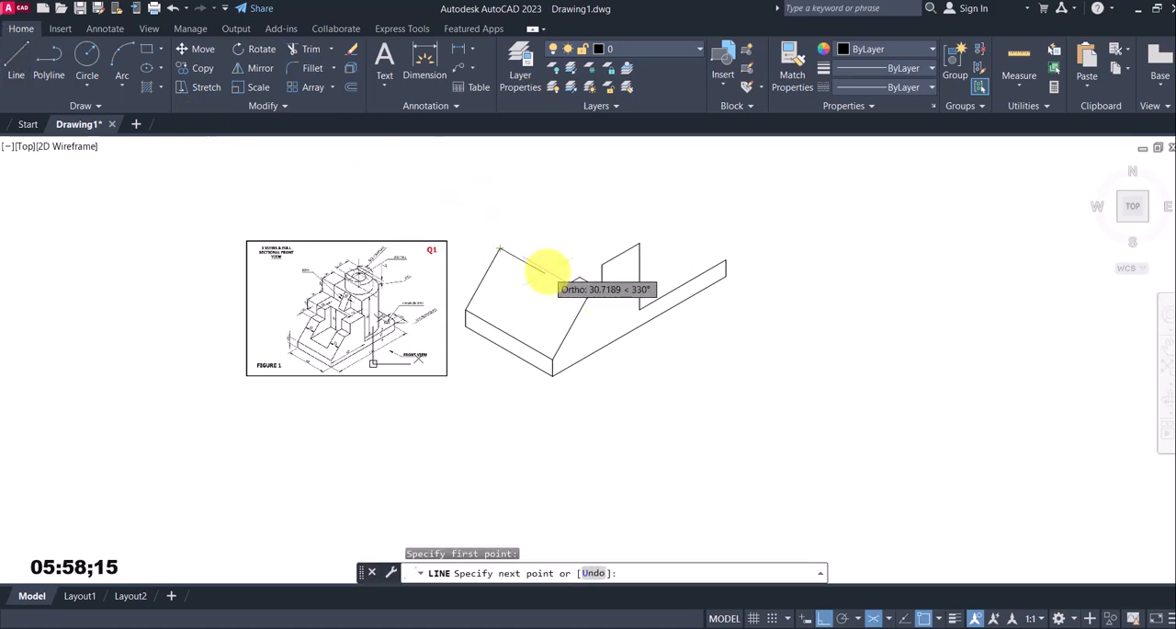
type("15")
key("Return")
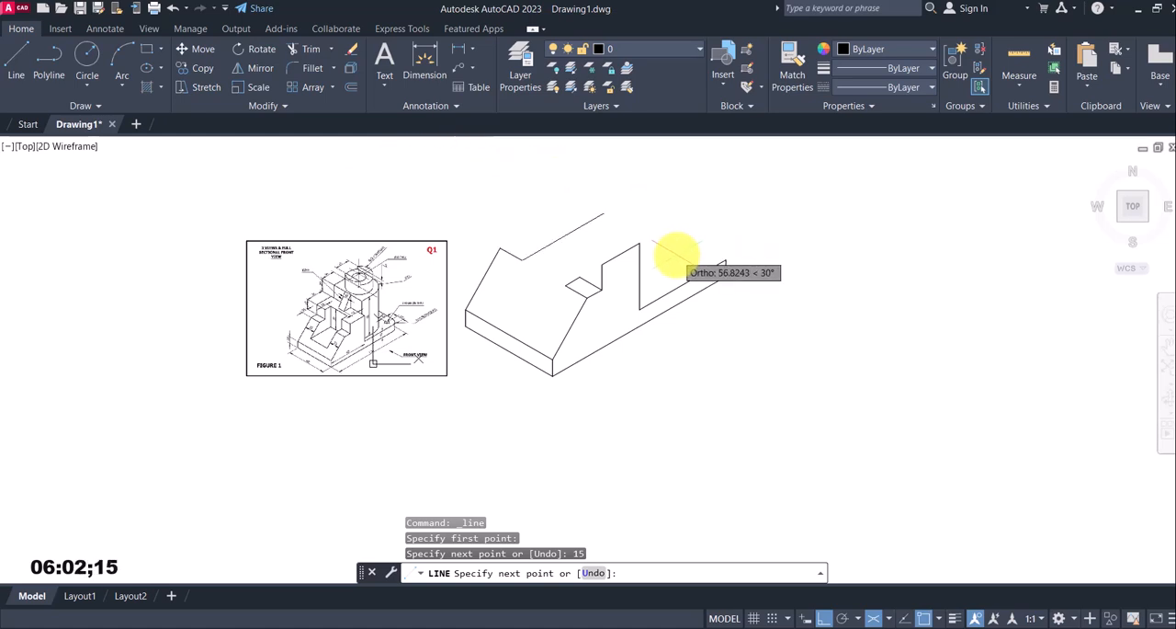
key("F5")
type("10")
key("Return")
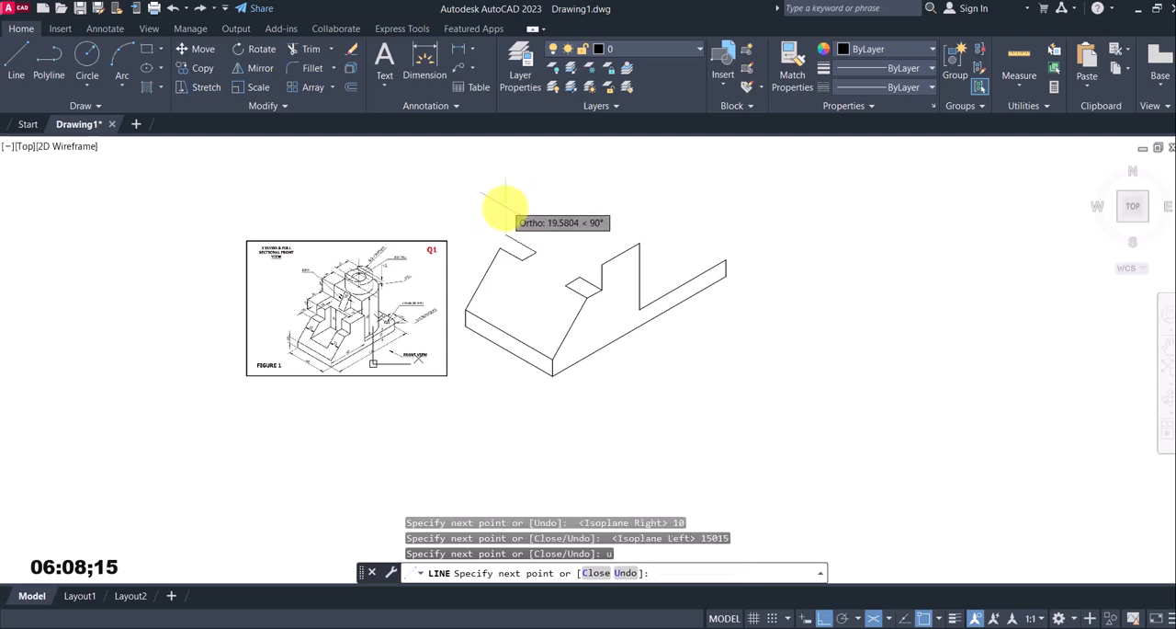
type("15")
key("Return")
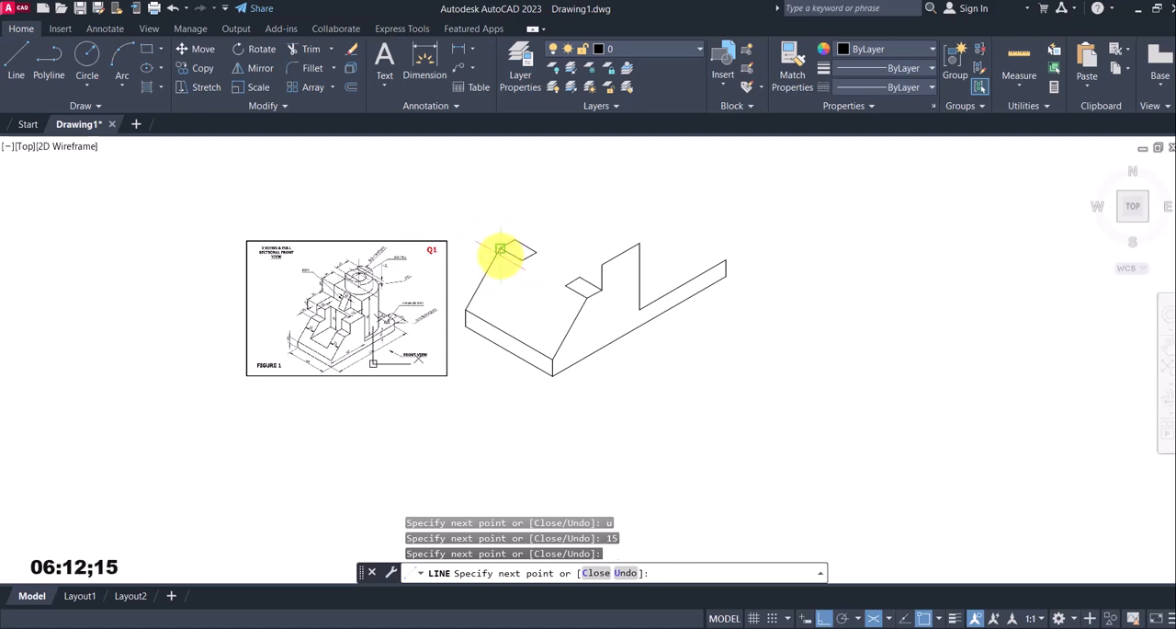
key("Escape")
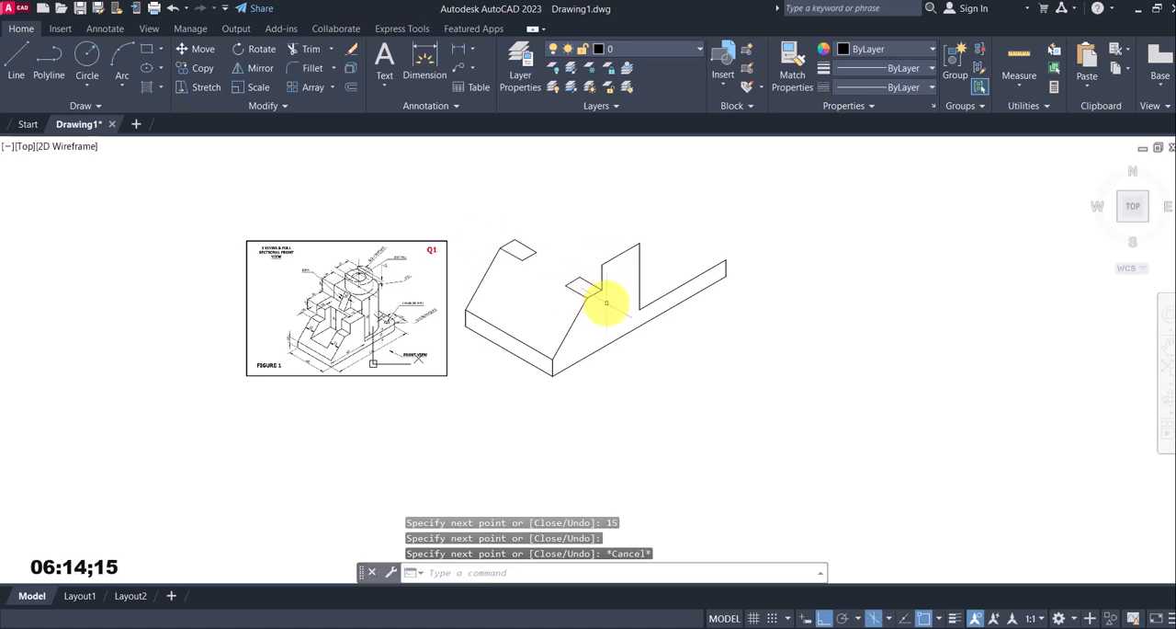
Copy the near sloping line from its upper endpoint to the inner front corners of both step faces
scroll(606, 300, "up", 3)
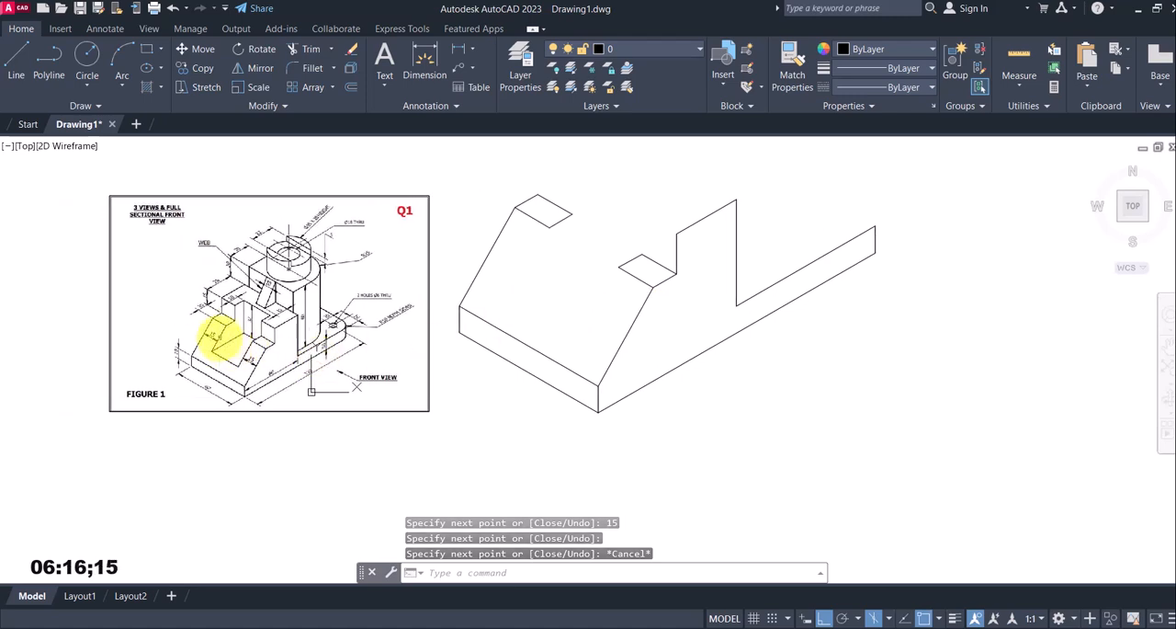
scroll(210, 354, "up", 6)
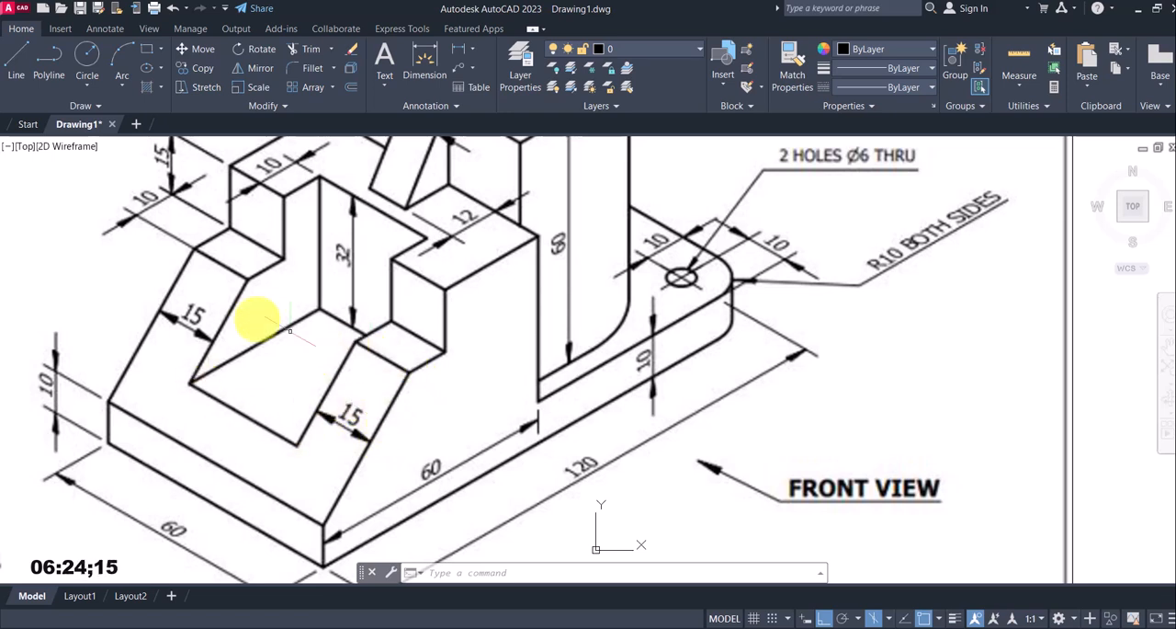
scroll(282, 349, "down", 6)
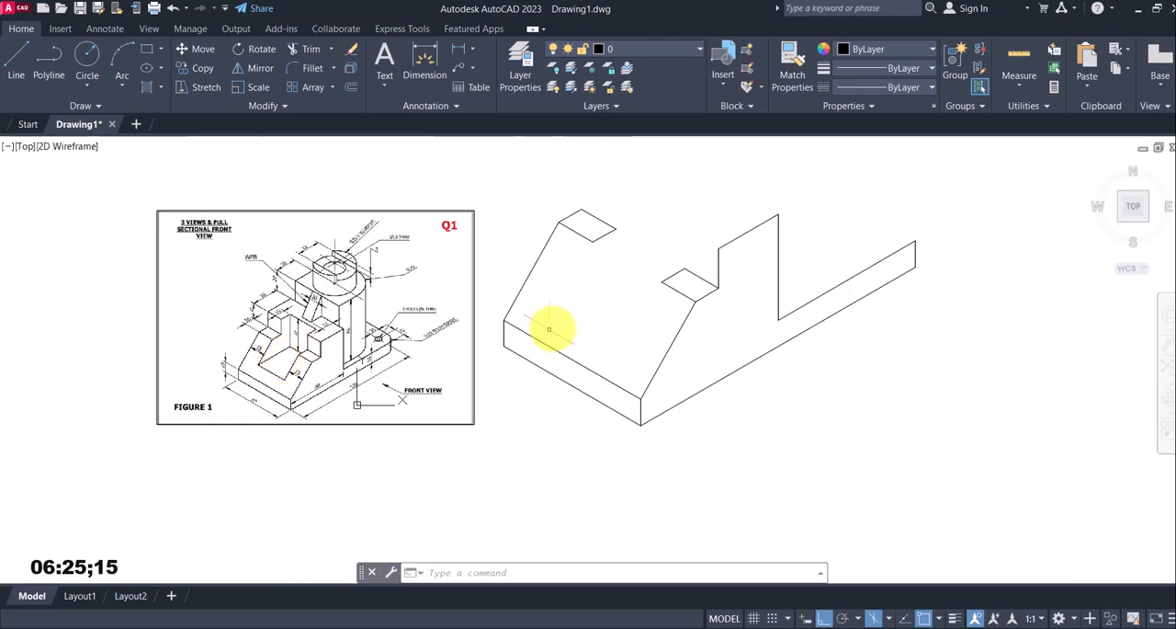
left_click(203, 69)
left_click(680, 344)
left_click(665, 333)
key("Return")
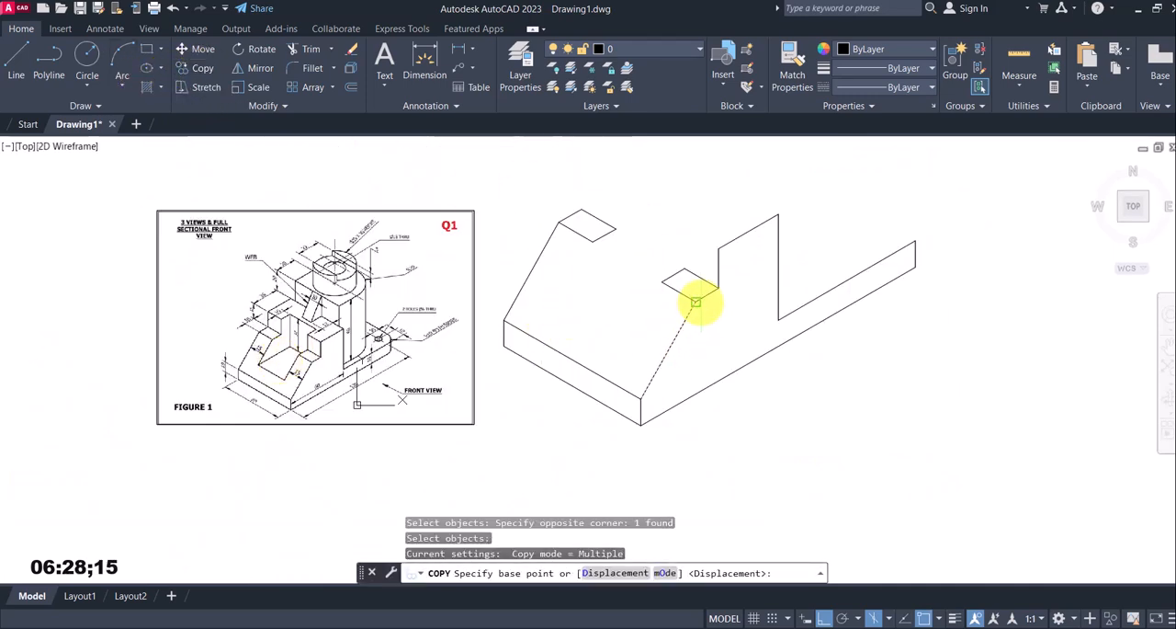
left_click(695, 301)
left_click(589, 241)
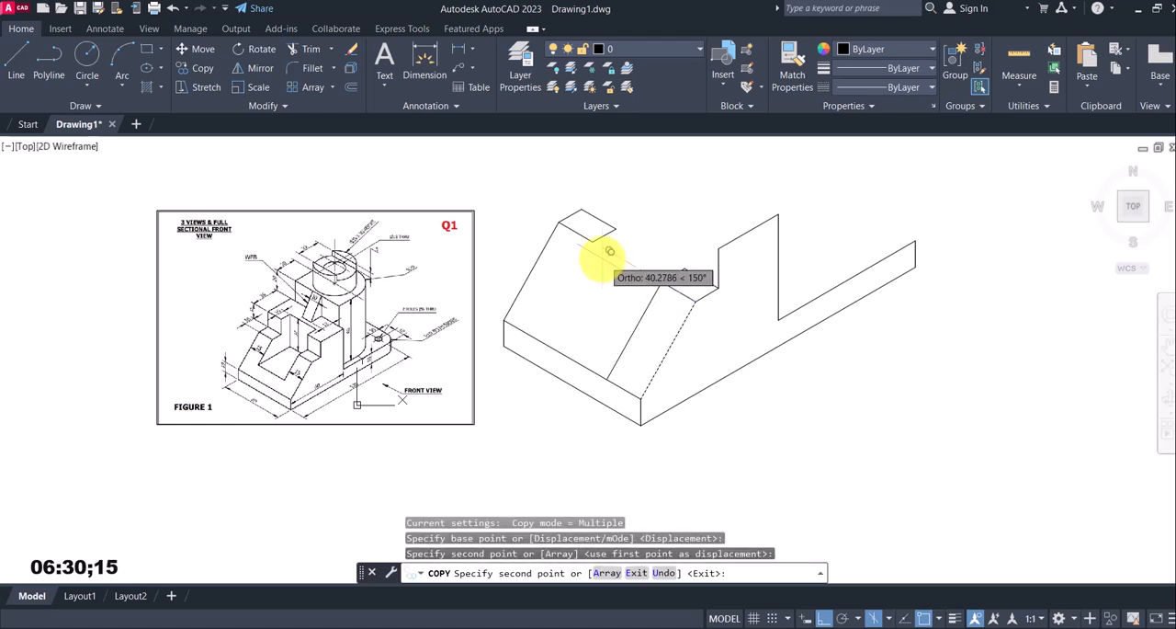
key("Escape")
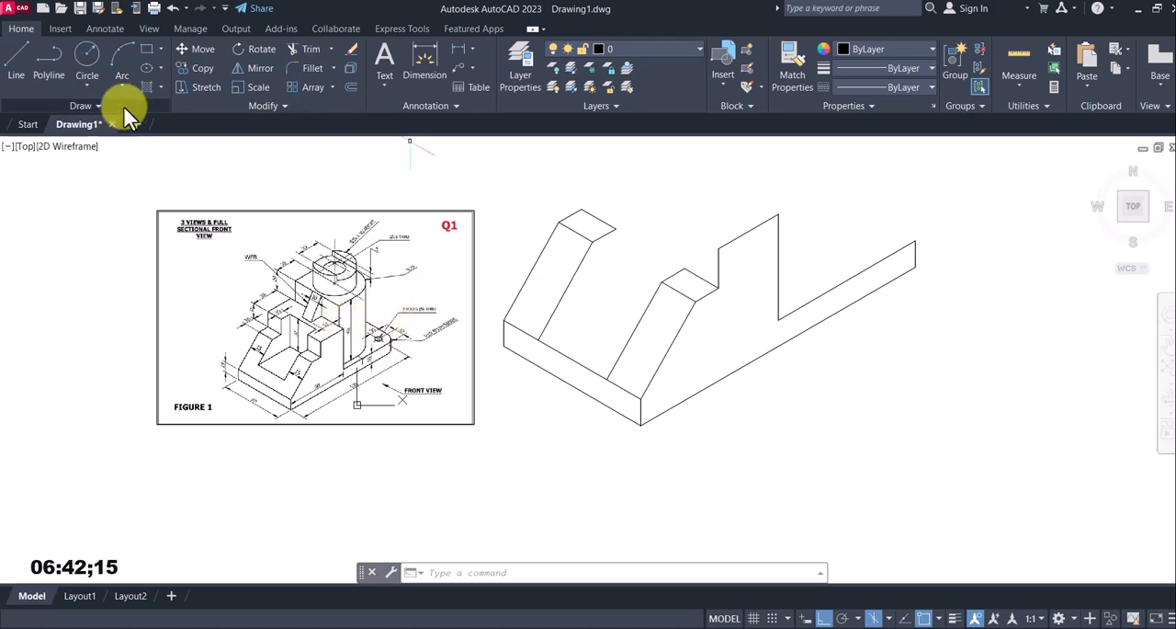
From the near step face's inner back corner, draw 15 mm vertically up and join it to the profile's adjacent upper corner
left_click(14, 72)
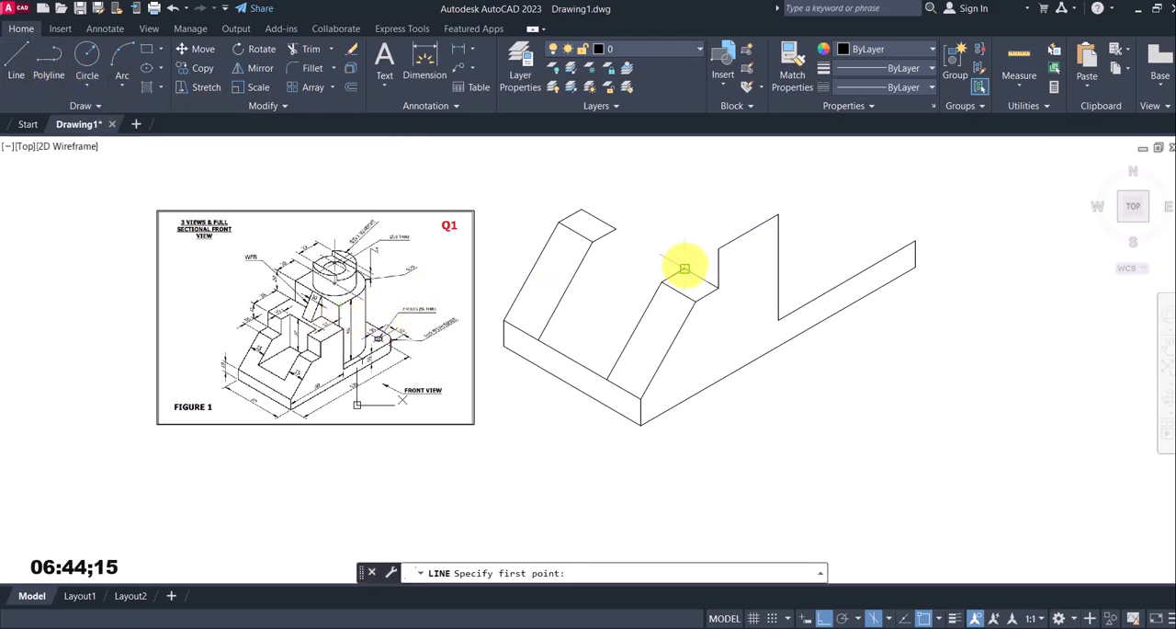
left_click(685, 267)
scroll(307, 326, "up", 2)
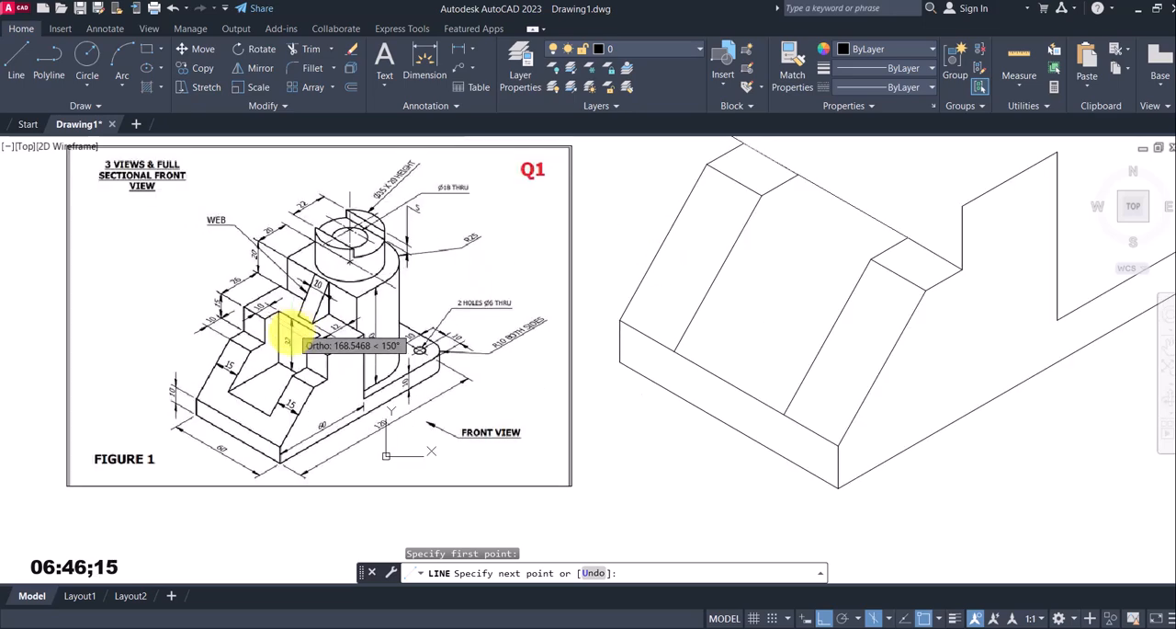
scroll(313, 367, "up", 2)
scroll(459, 341, "down", 5)
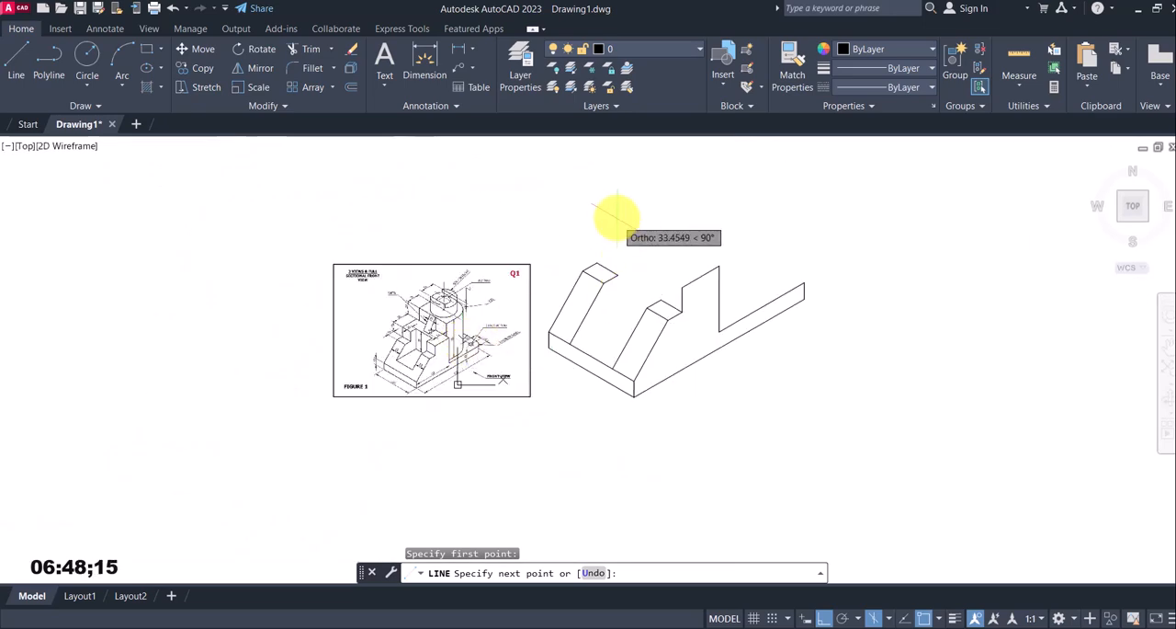
key("Return")
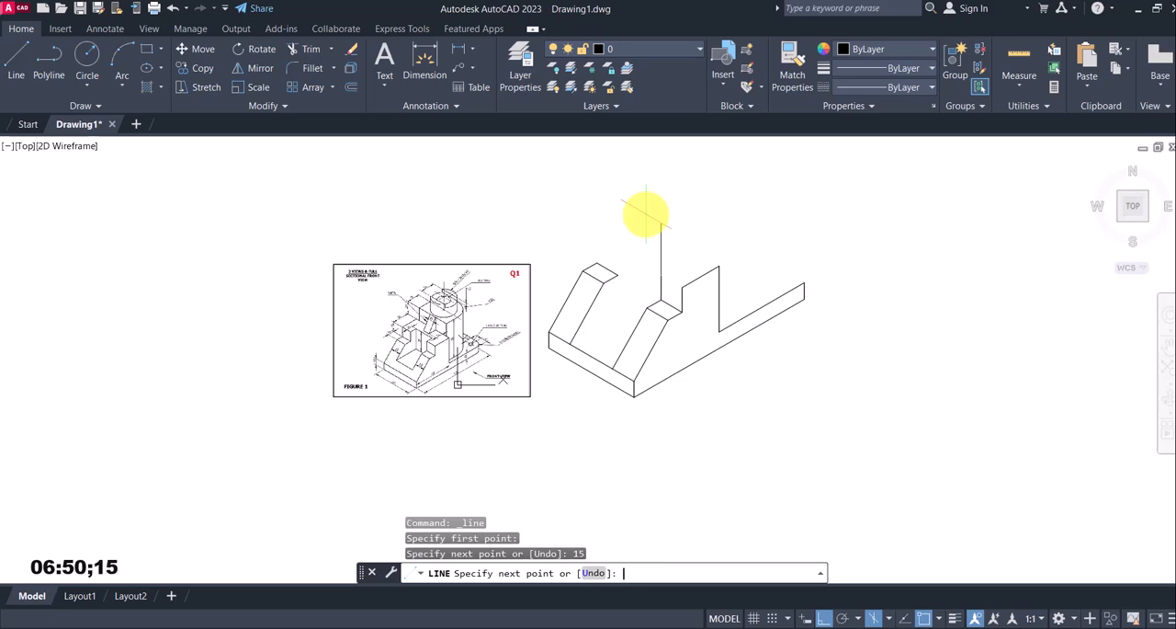
left_click(680, 286)
key("Return")
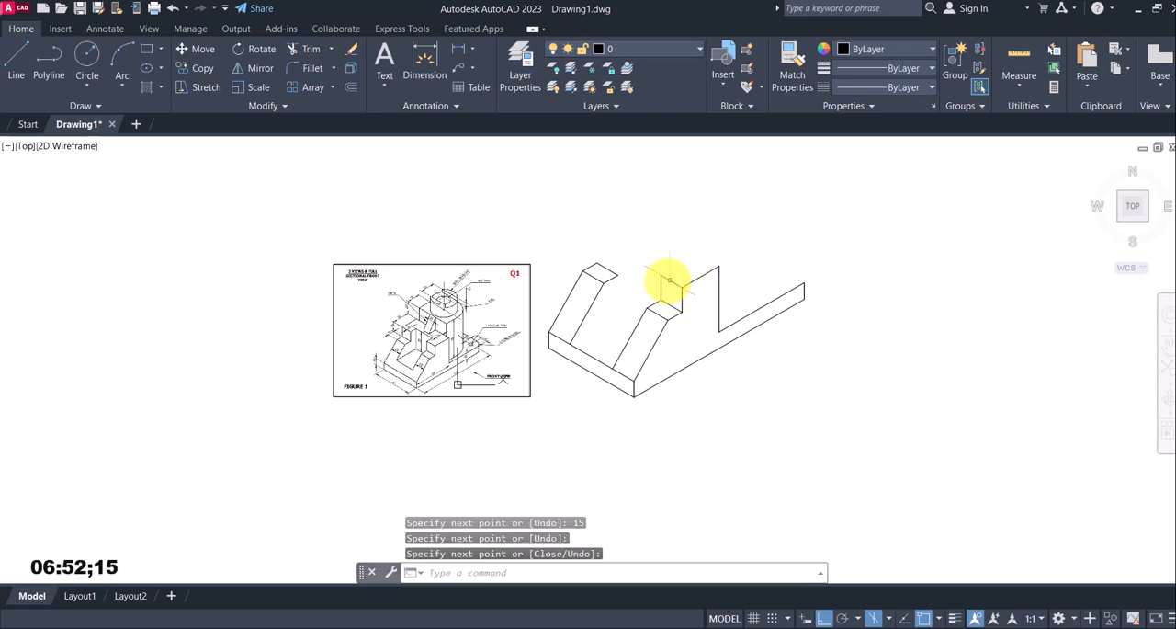
From the top of the new 15 mm vertical, draw lines 10 mm at 30° and 30 mm at 150°
key("Return")
scroll(564, 268, "up", 2)
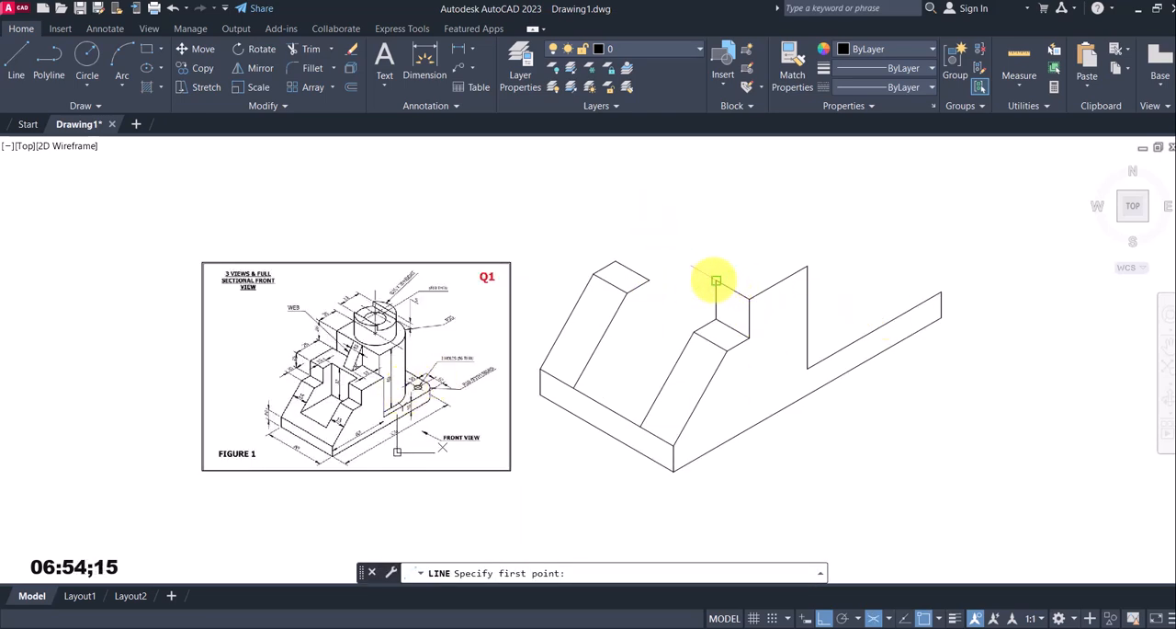
scroll(348, 383, "up", 4)
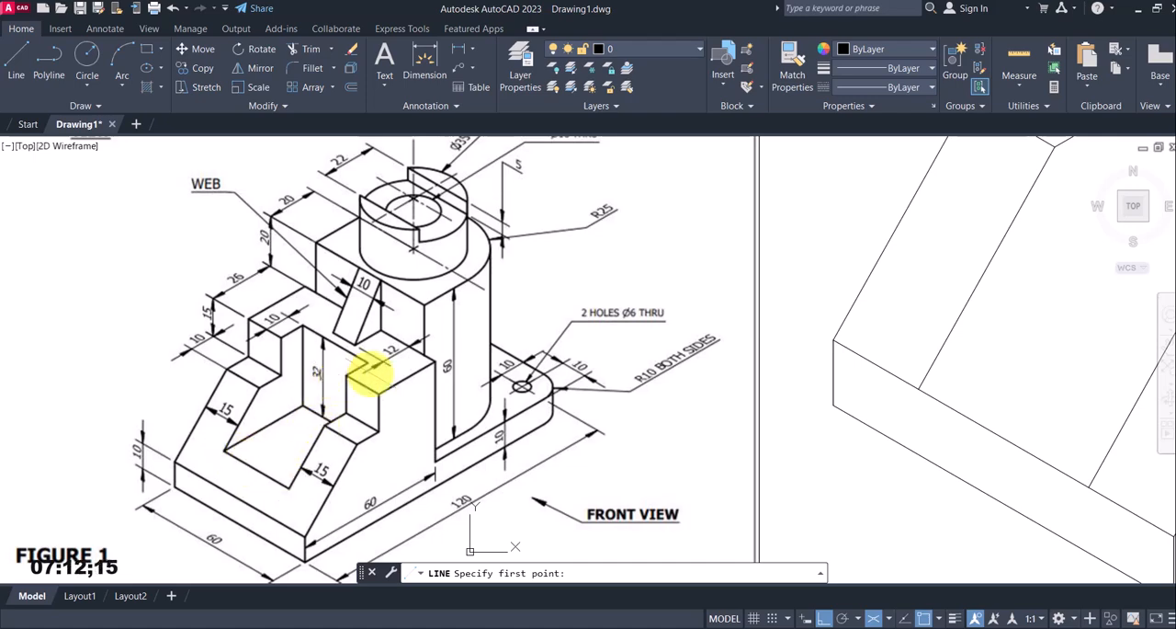
scroll(507, 381, "down", 4)
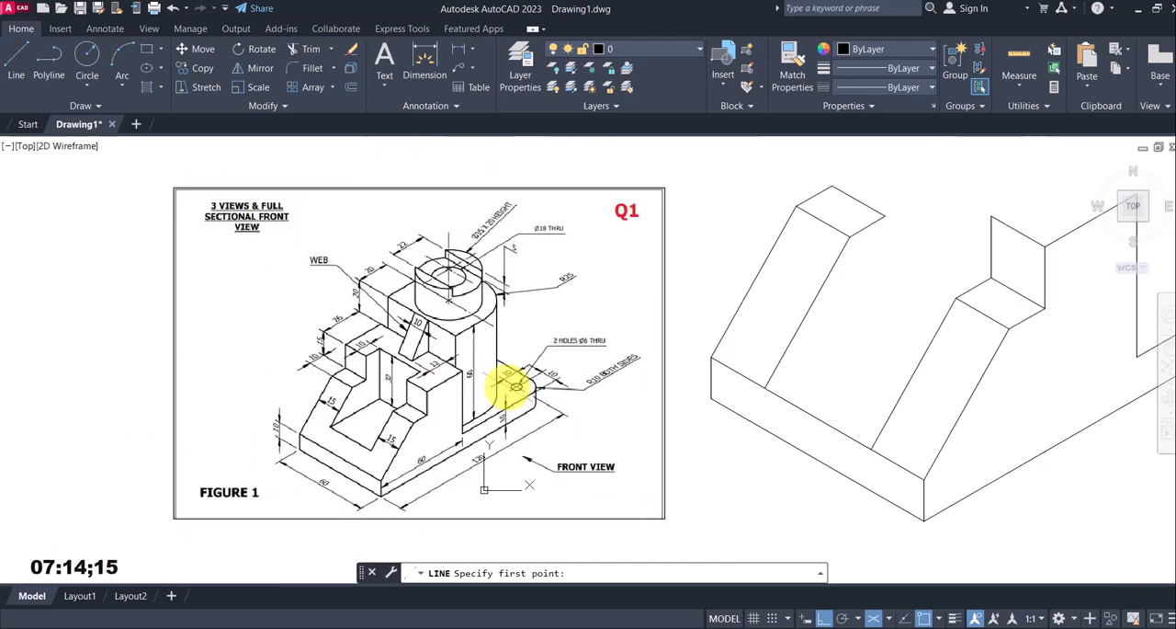
middle_click_drag(711, 327, 680, 330)
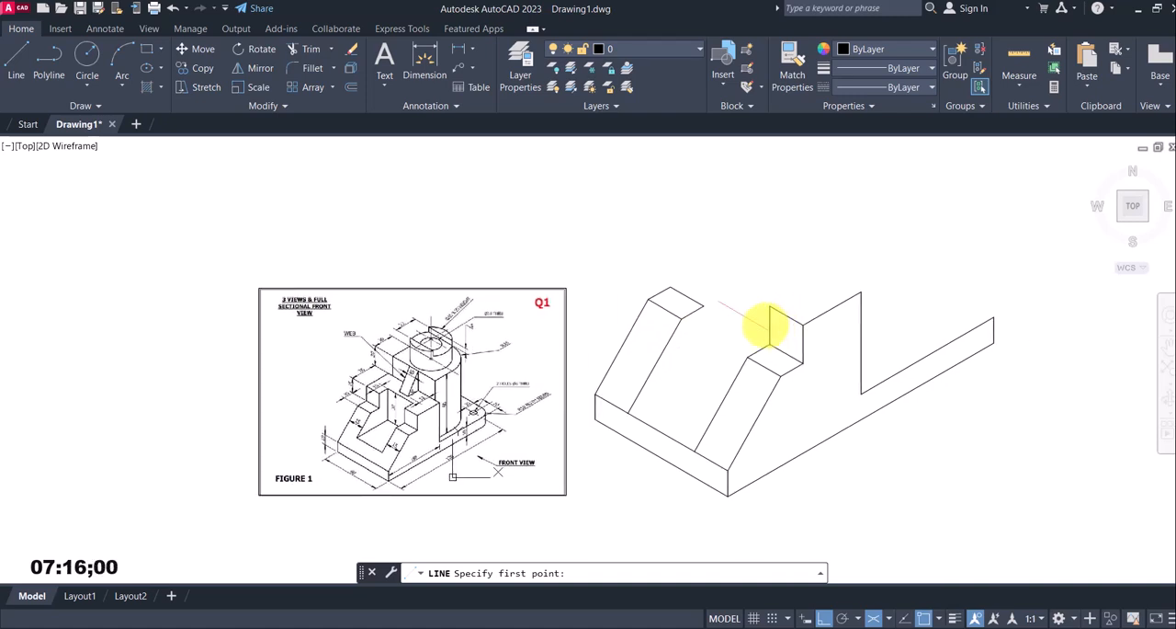
left_click(28, 54)
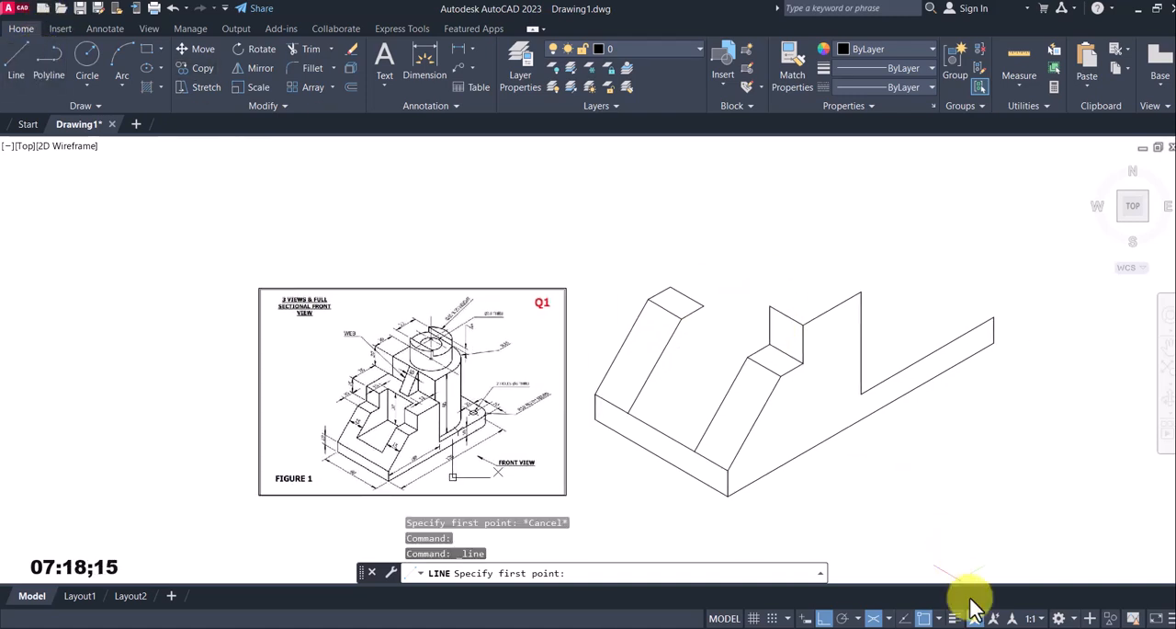
left_click(769, 305)
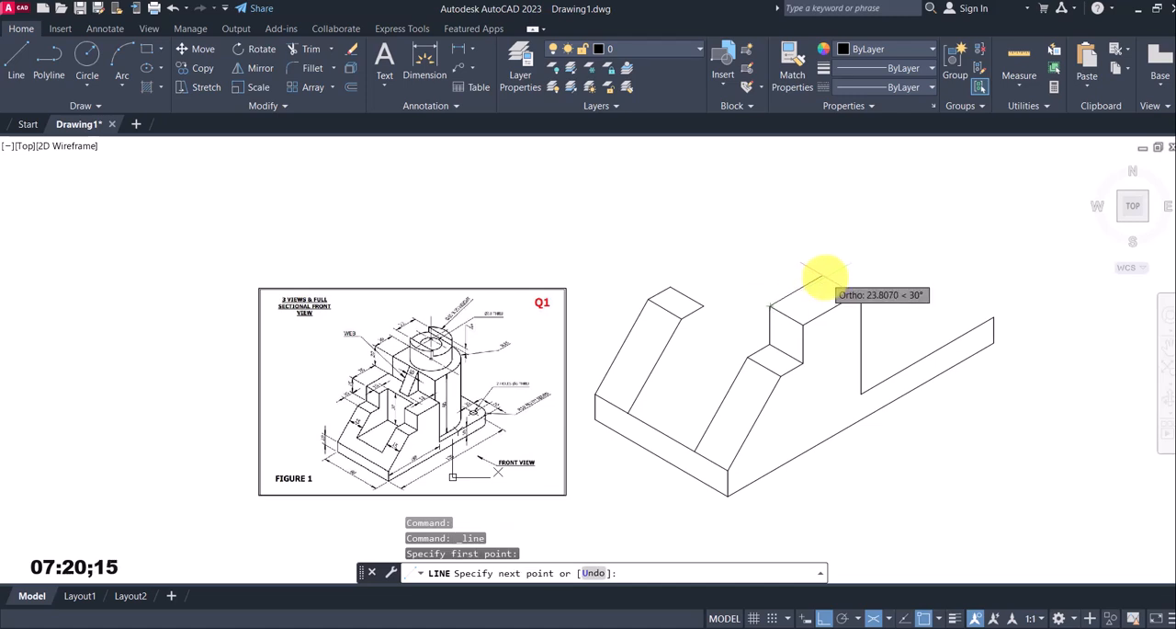
type("10")
key("Return")
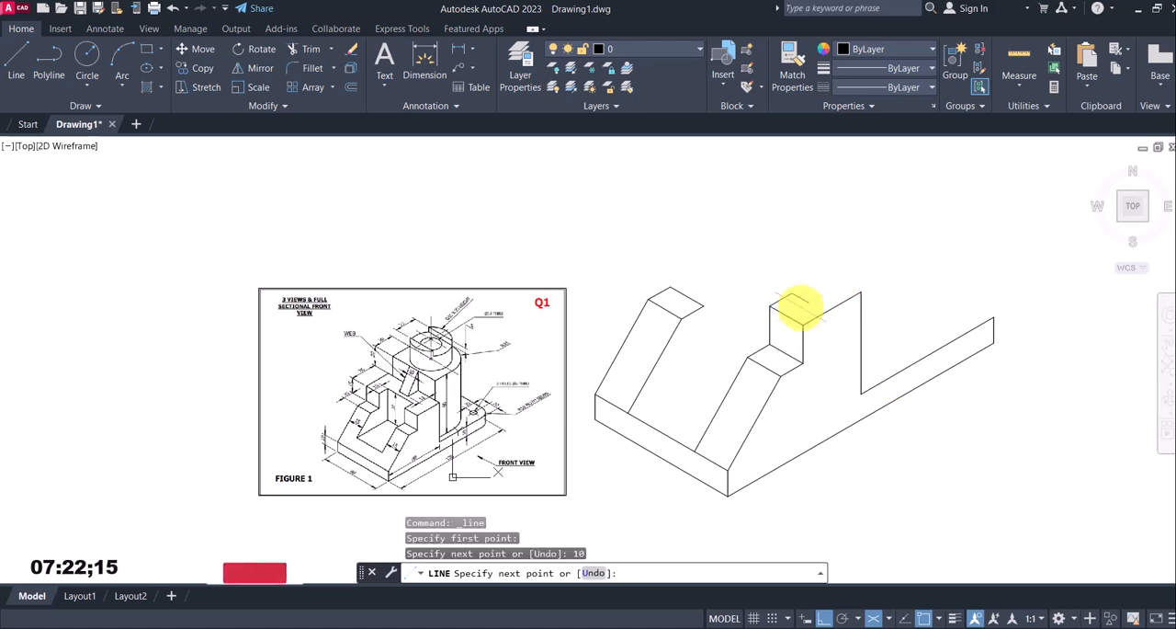
key("Return")
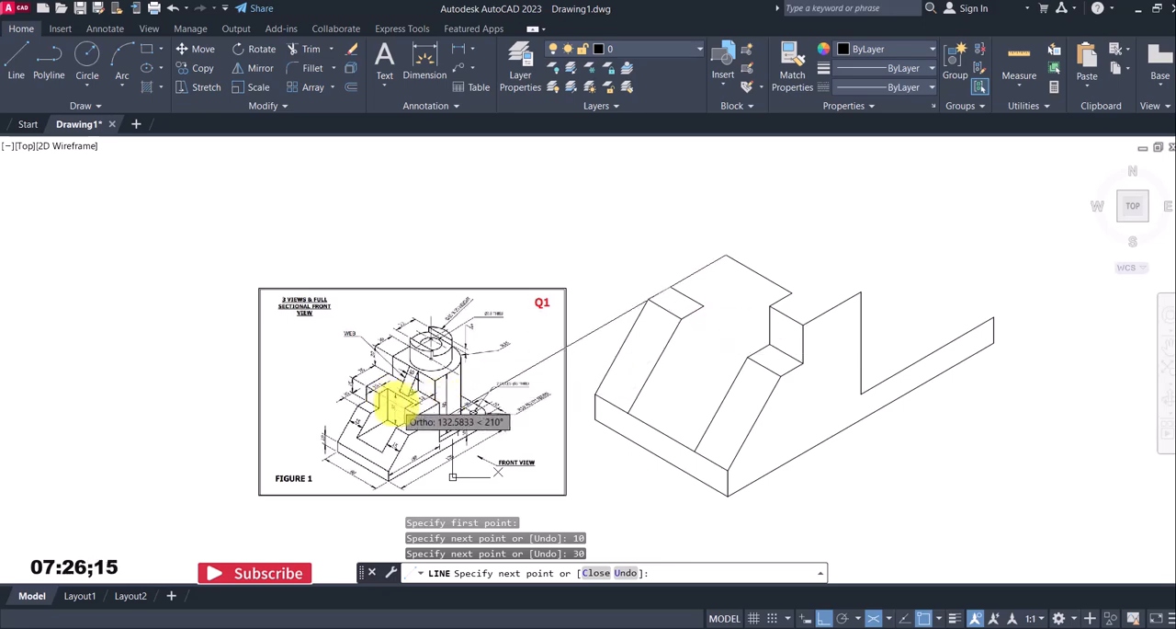
Continue the line 32 mm straight down and, with object snap off, at 210° past the far inner sloping line
scroll(389, 404, "up", 4)
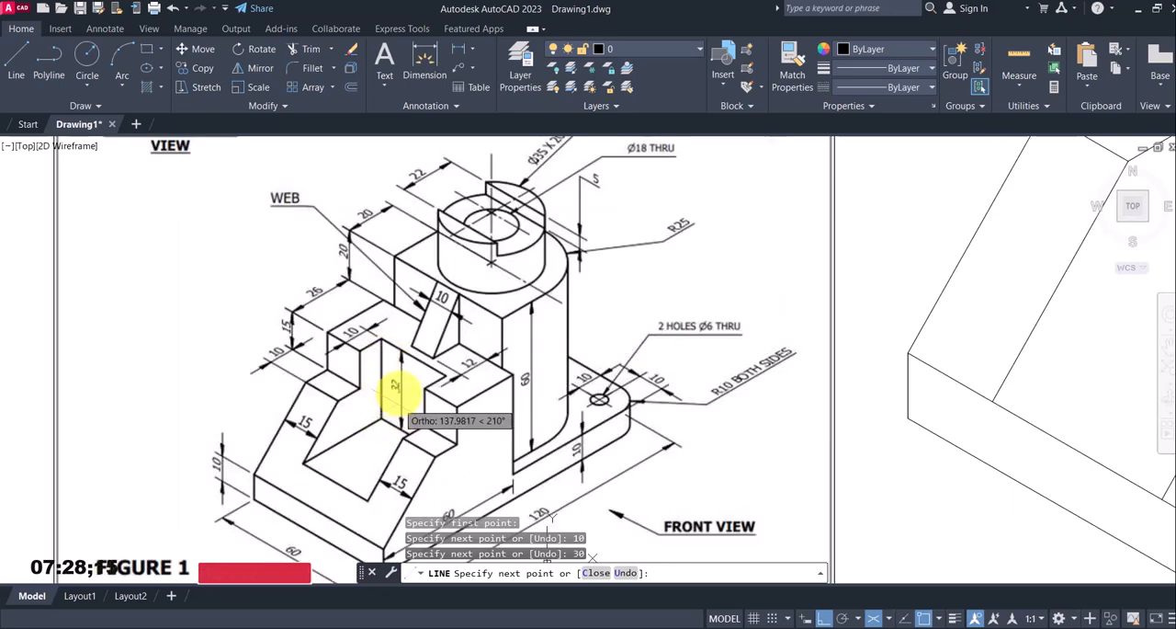
scroll(399, 394, "down", 4)
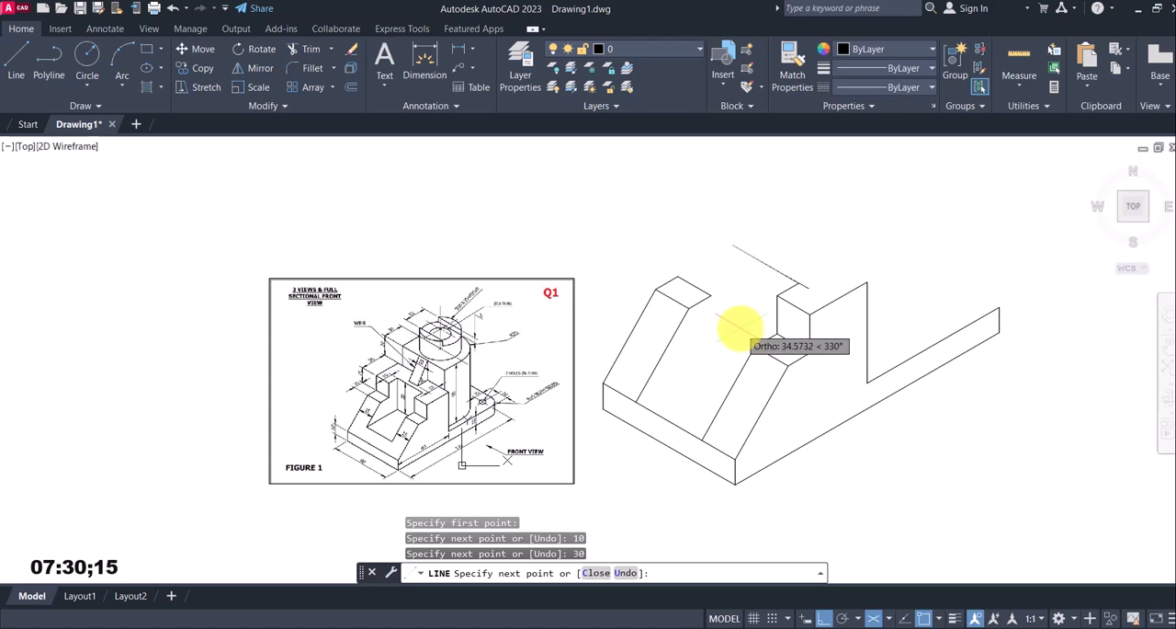
key("F5")
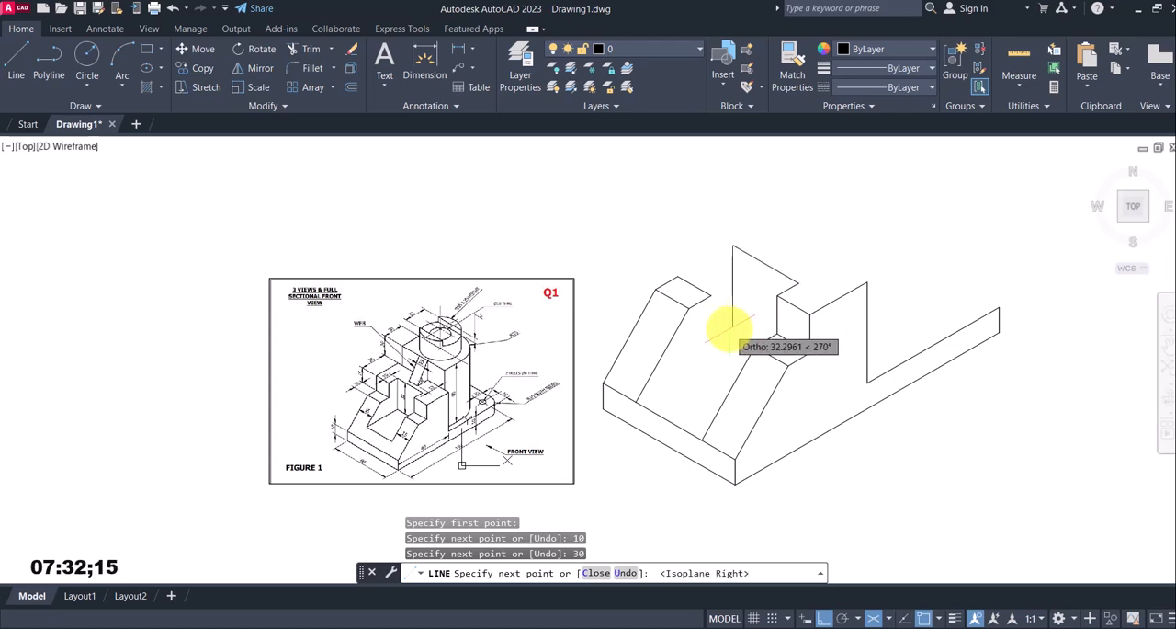
type("32")
key("Return")
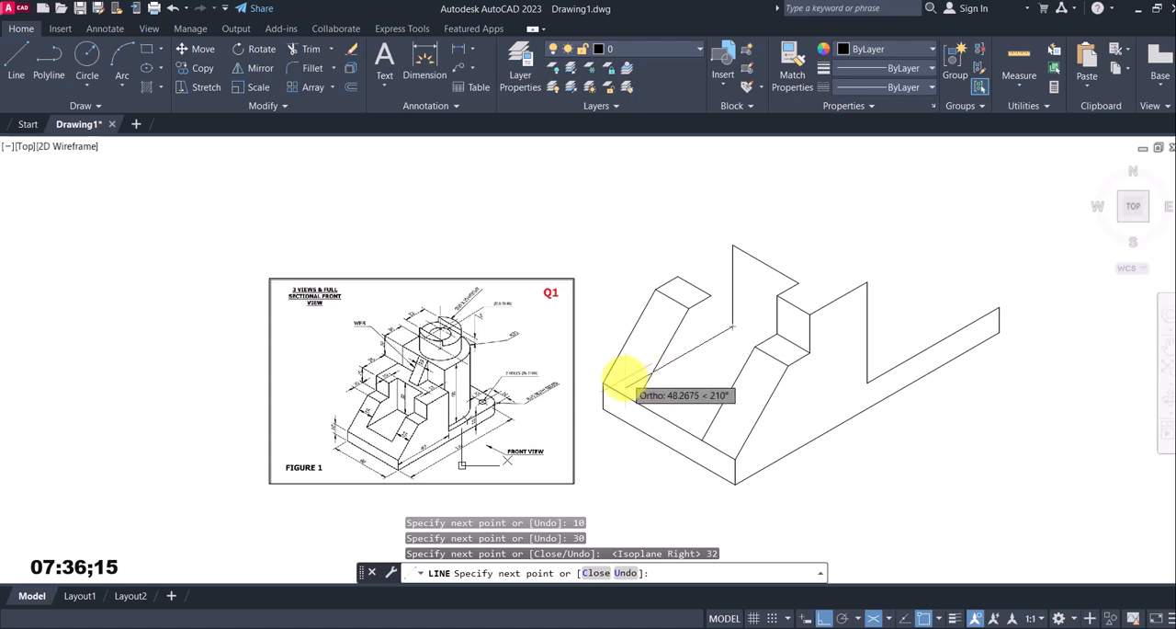
scroll(625, 377, "down", 2)
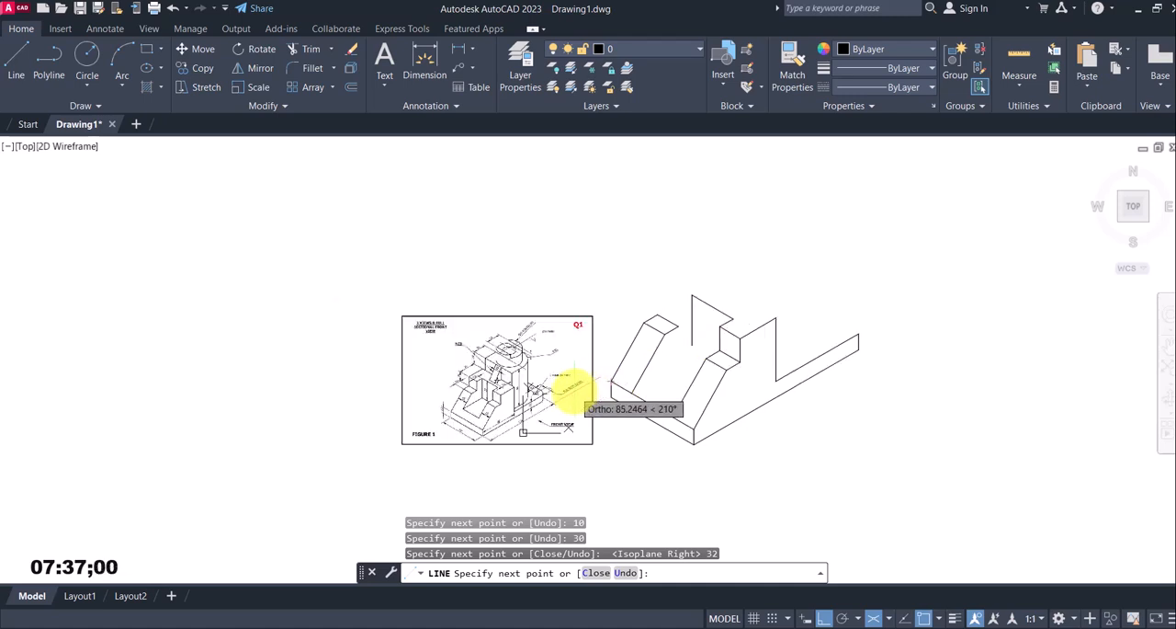
left_click(924, 619)
scroll(617, 368, "up", 3)
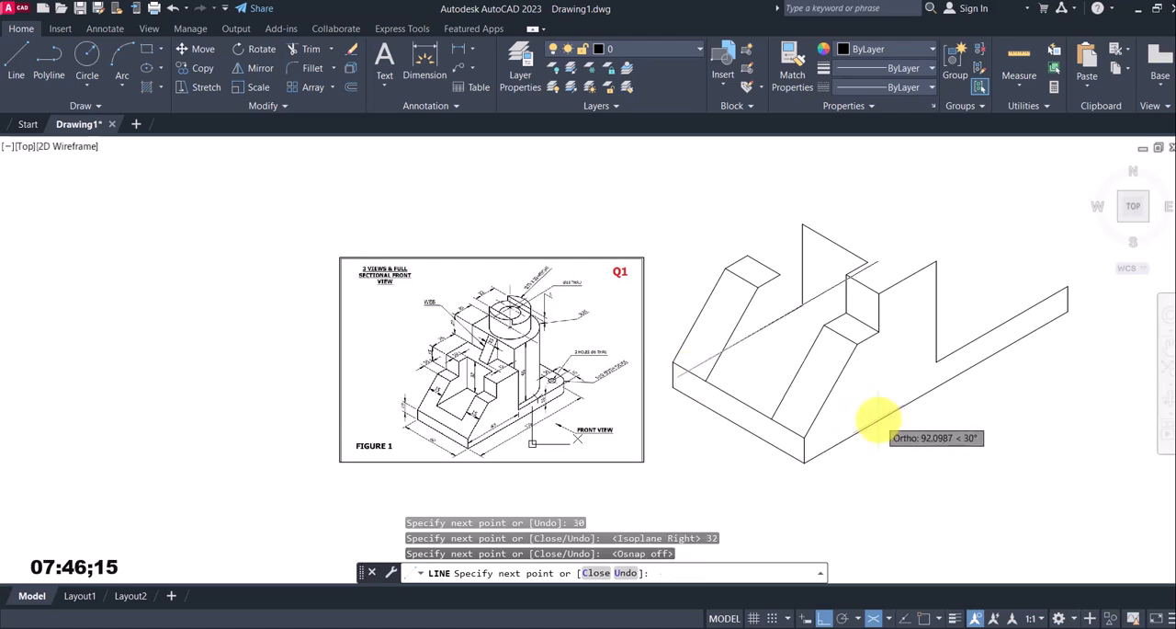
key("Escape")
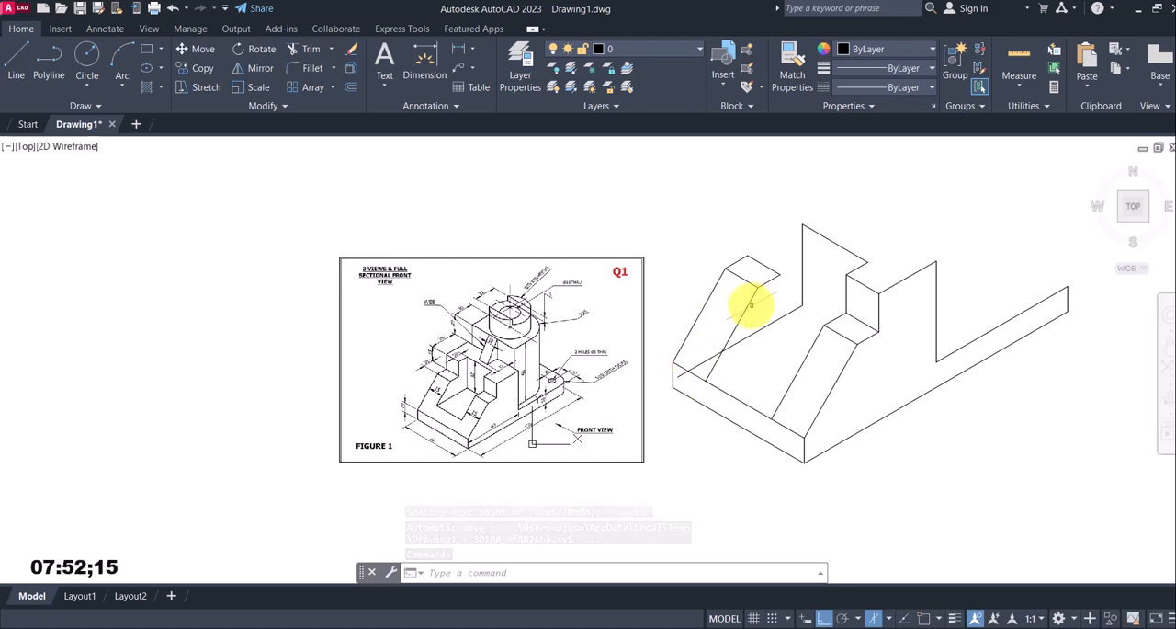
Draw a line at 330° from the slot floor line's intersection with the far inner slope to just past the near inner slope
left_click(16, 62)
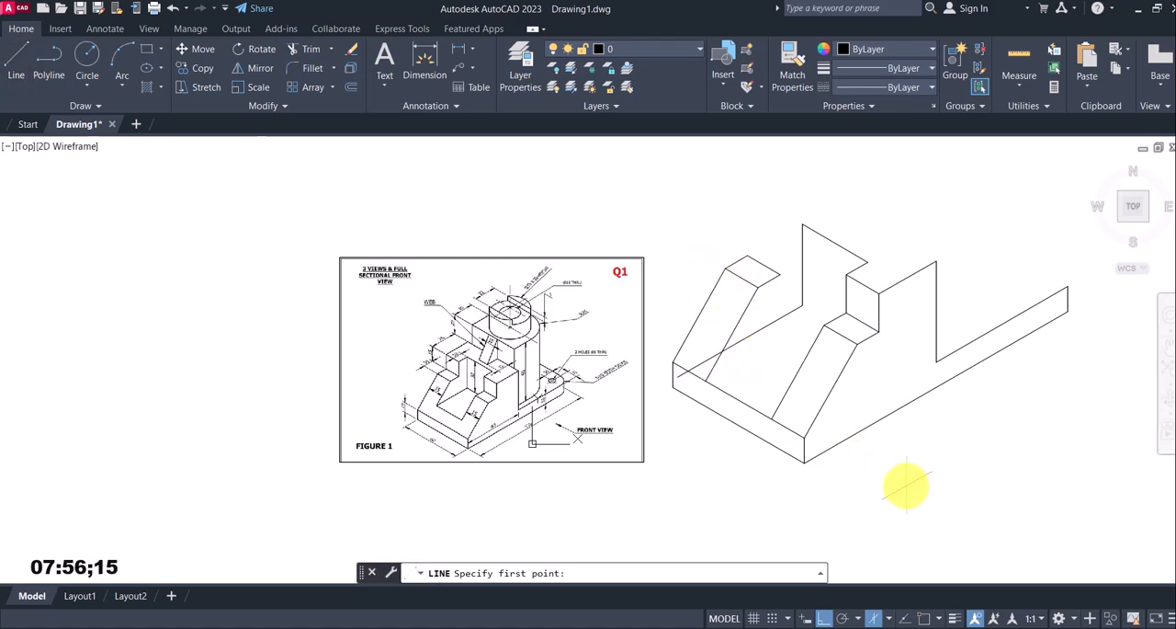
left_click(926, 617)
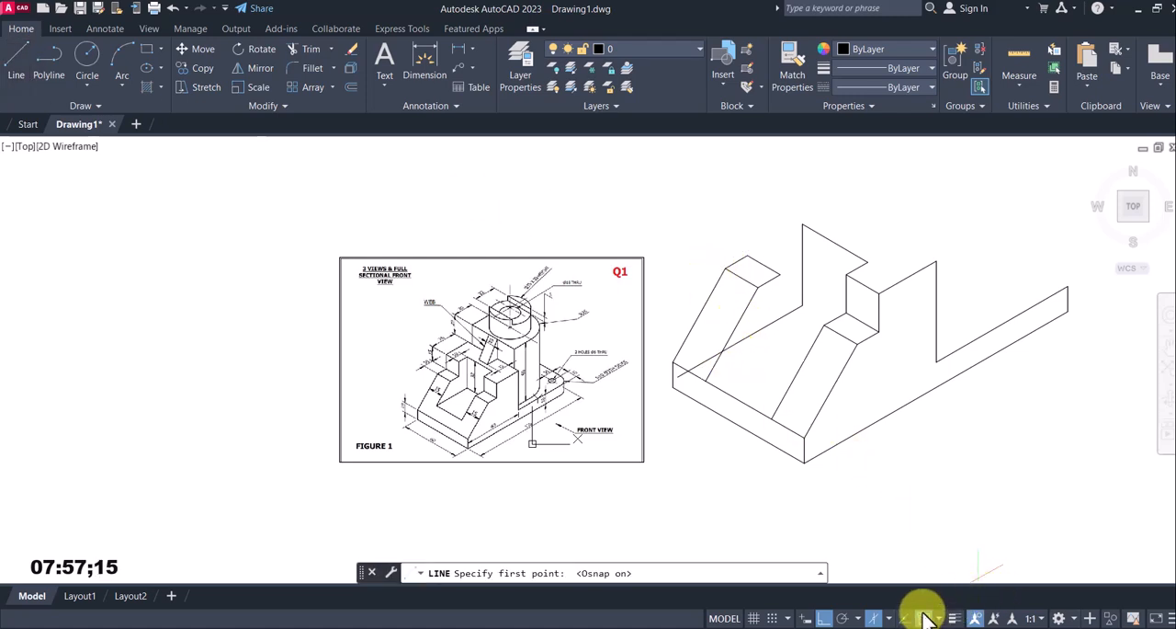
left_click(722, 352)
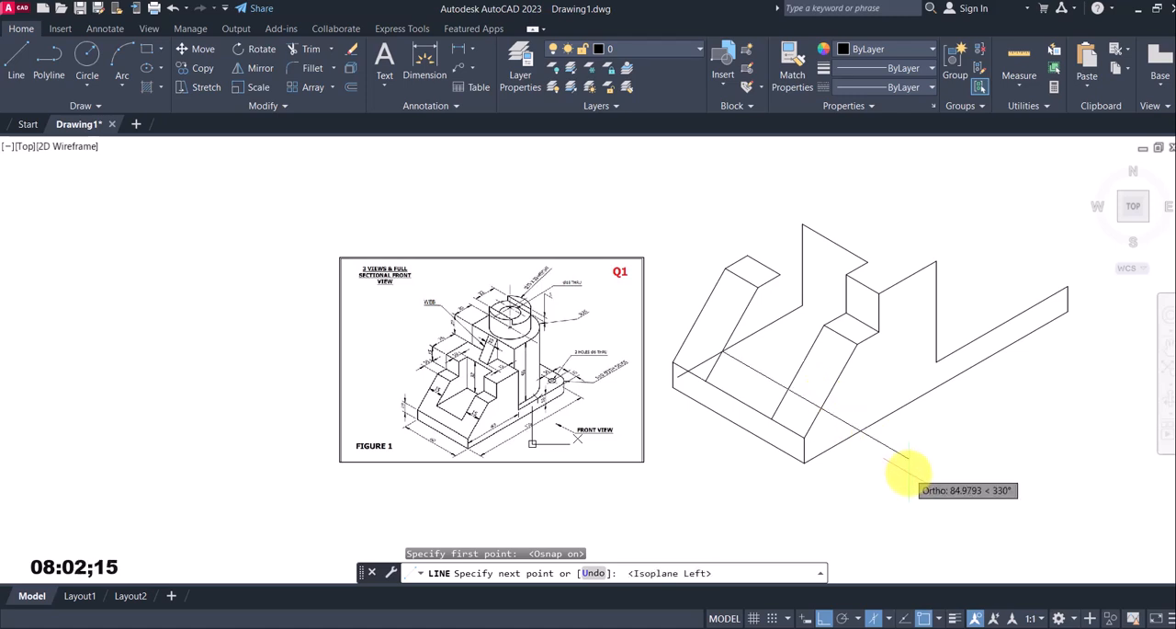
left_click(917, 611)
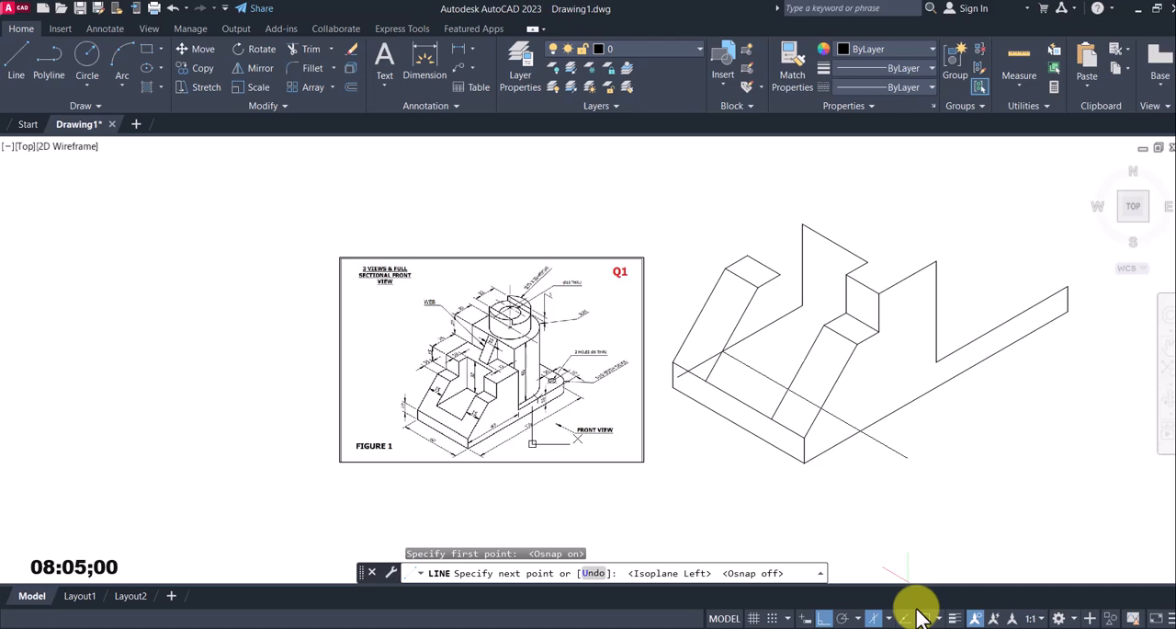
left_click(799, 396)
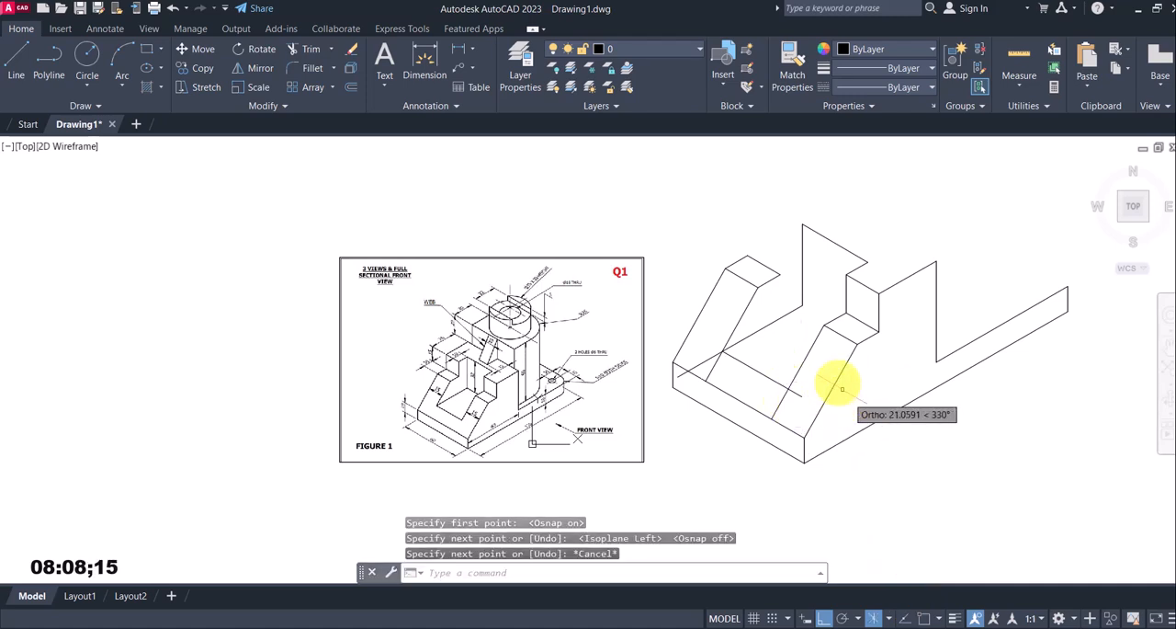
key("Escape")
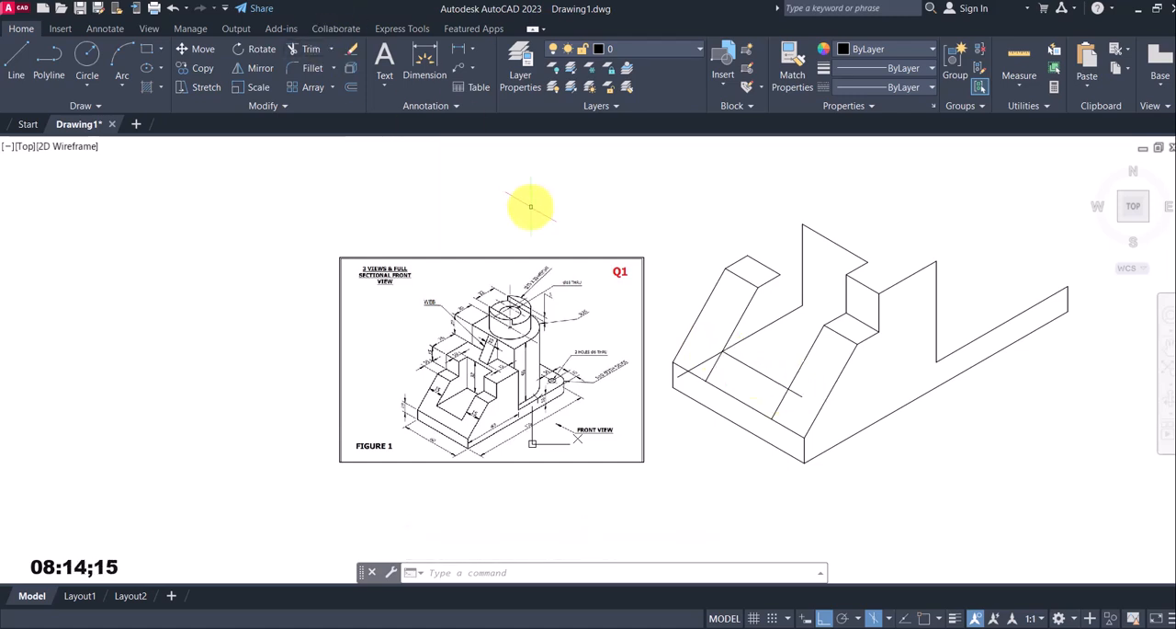
Trim the overhanging ends of the slot floor lines and the inner sloping lines below the slot's front edge
type("tr")
key("Return")
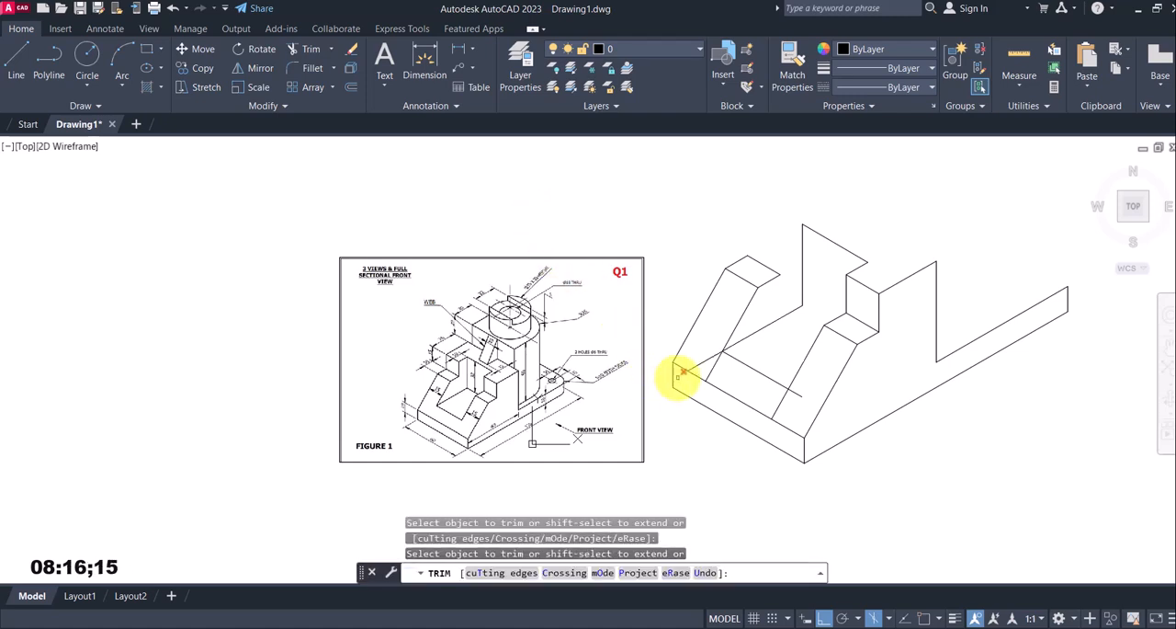
left_click(680, 372)
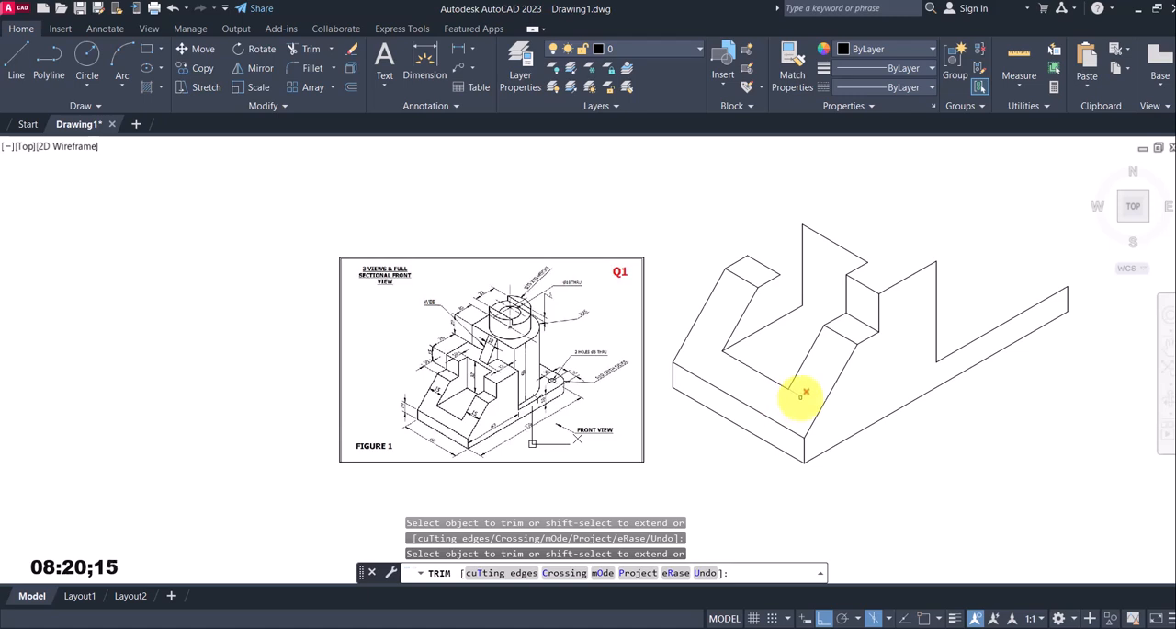
left_click(827, 386)
key("Escape")
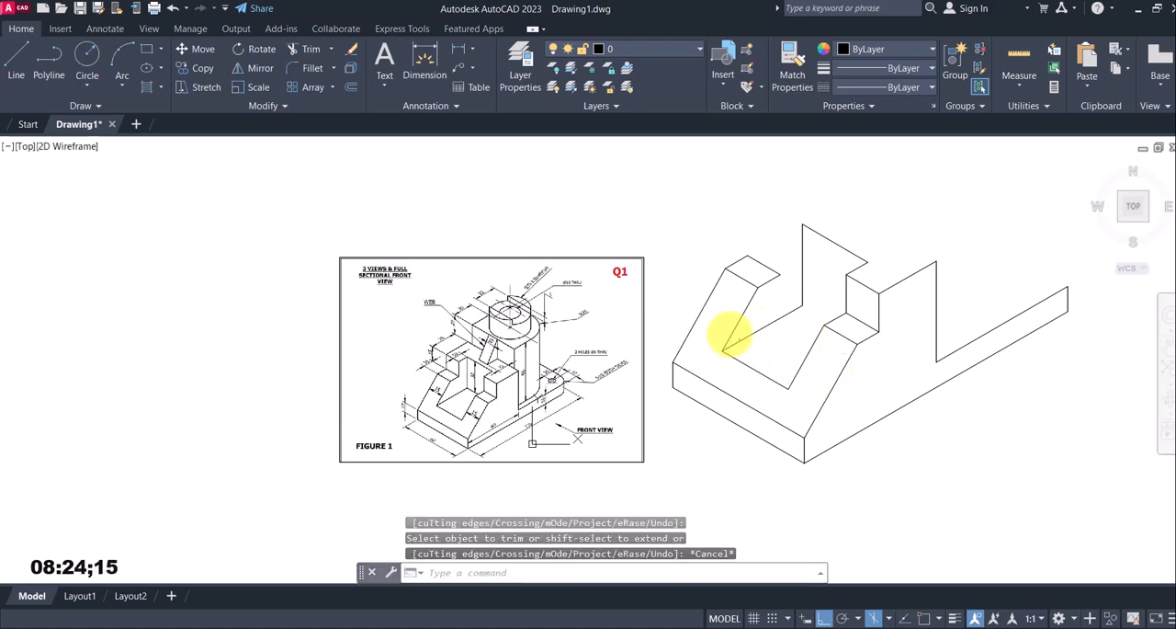
From the bottom of the slot's 32 mm vertical, draw a line about 17 mm at 330° past the near inner slope, with object snap off
left_click(16, 64)
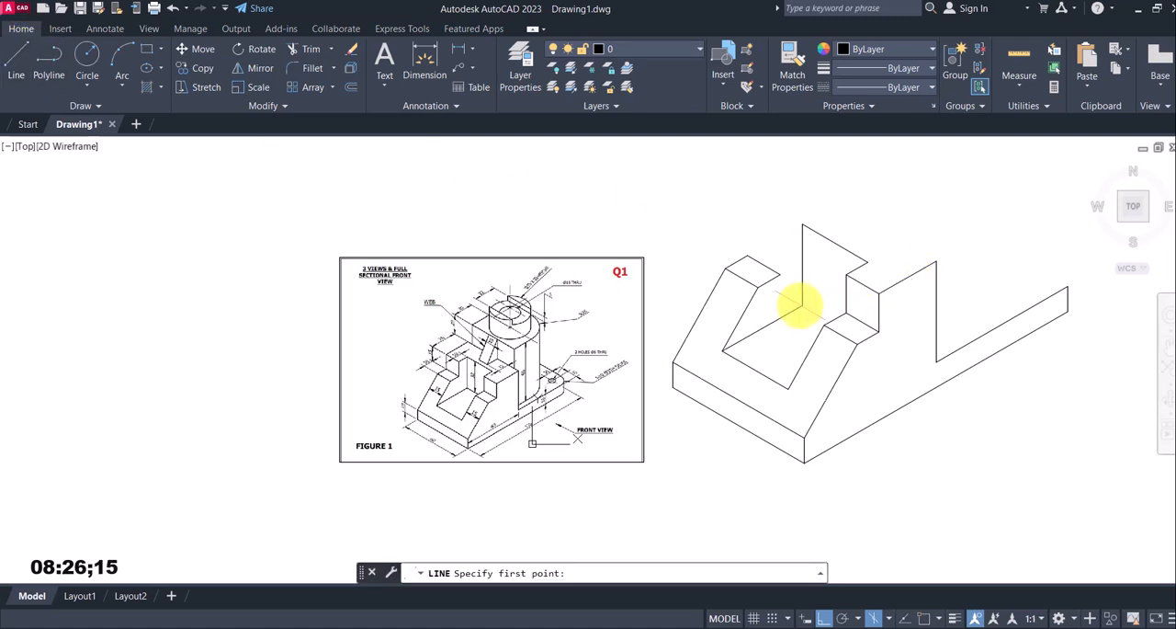
left_click(924, 617)
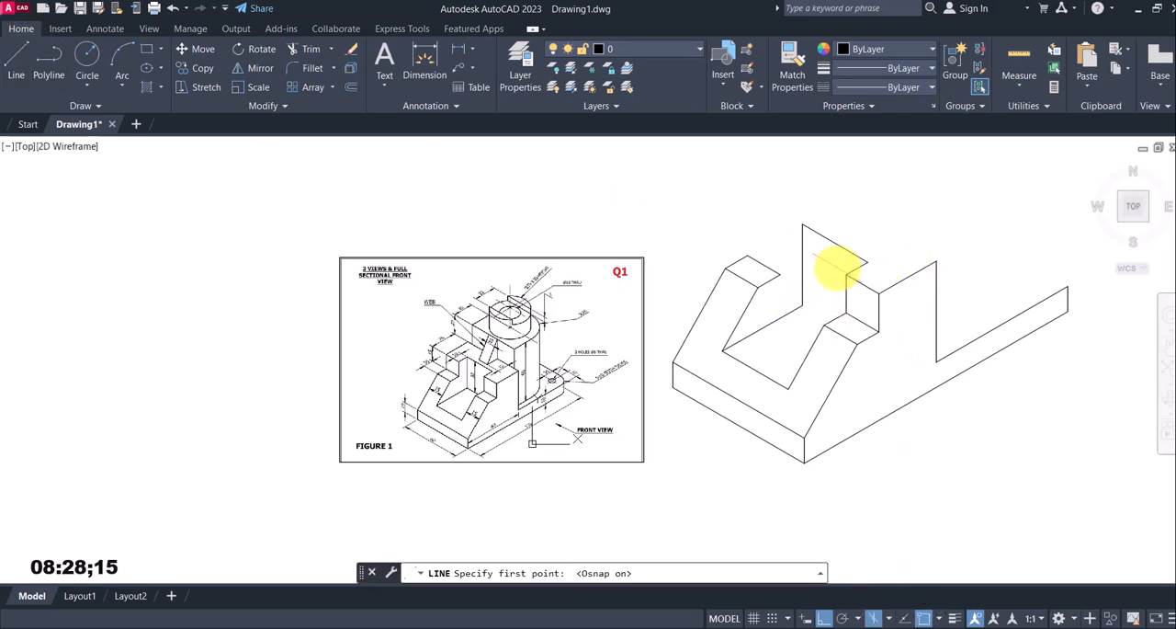
left_click(802, 304)
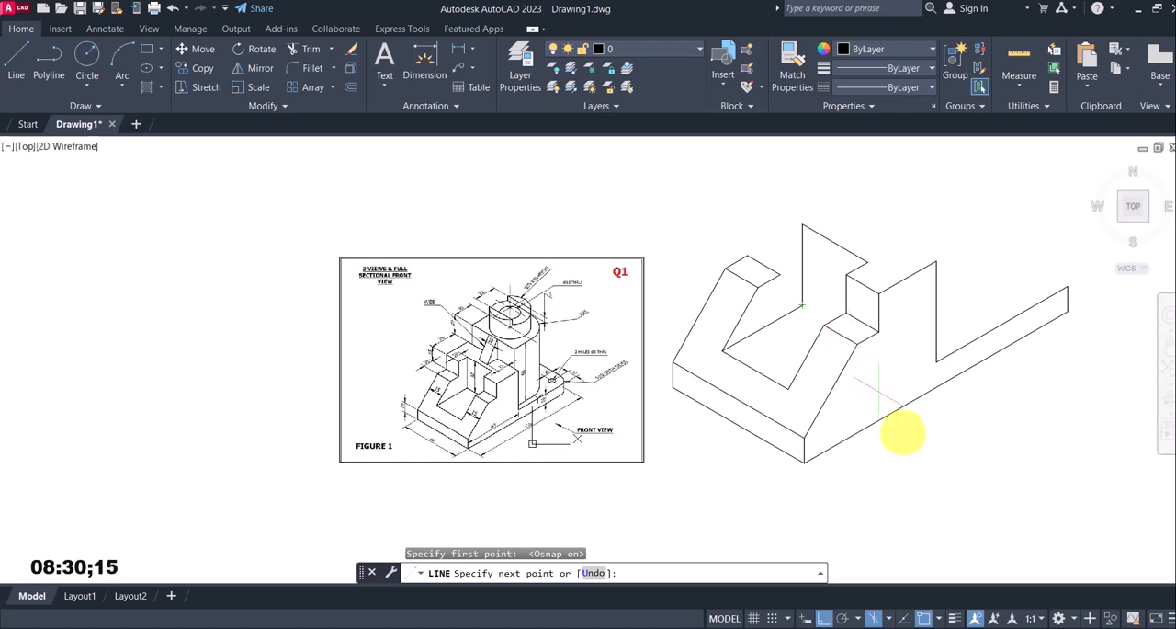
left_click(924, 617)
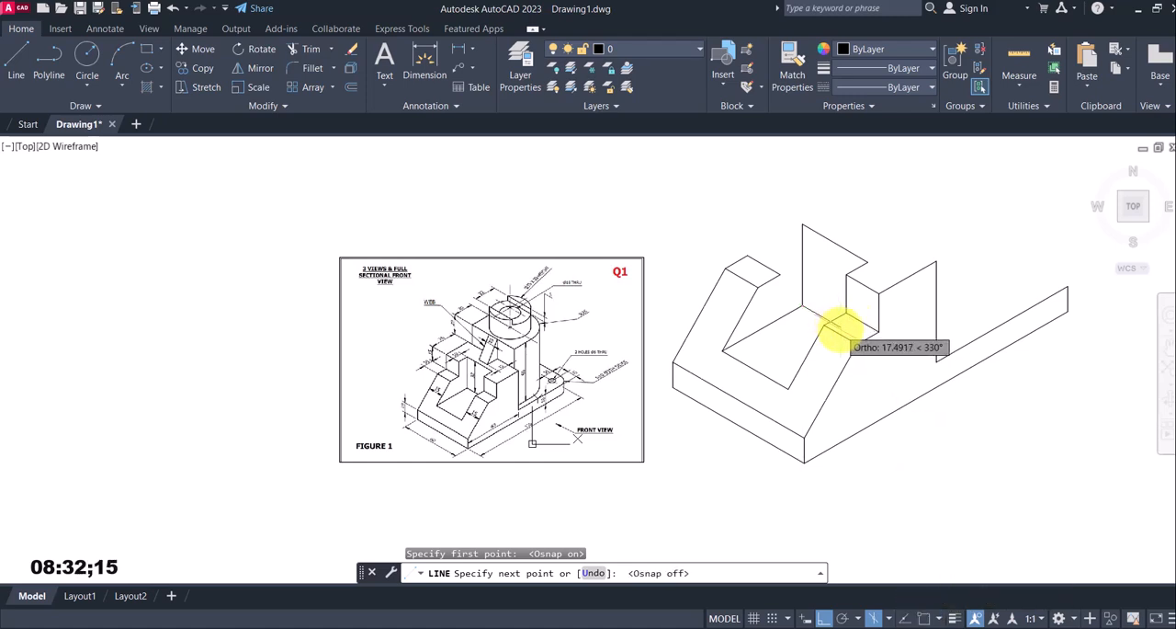
left_click(841, 328)
key("Escape")
Trim the end of the slot's rear floor line that overhangs the near step
type("tr")
key("Return")
left_click(840, 326)
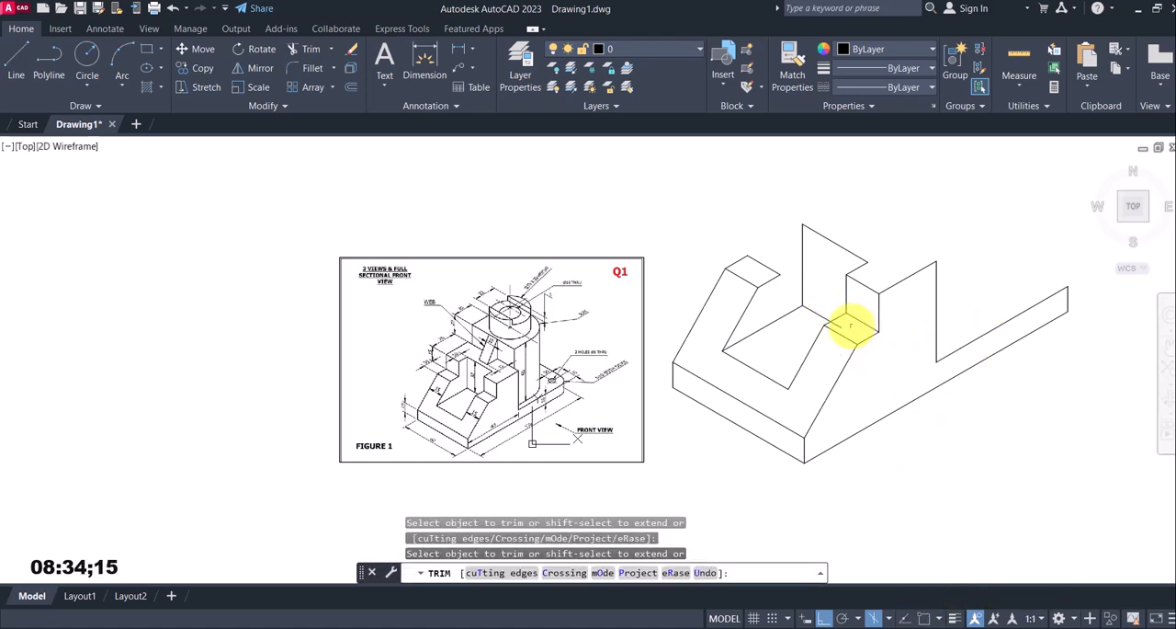
left_click(846, 324)
key("Escape")
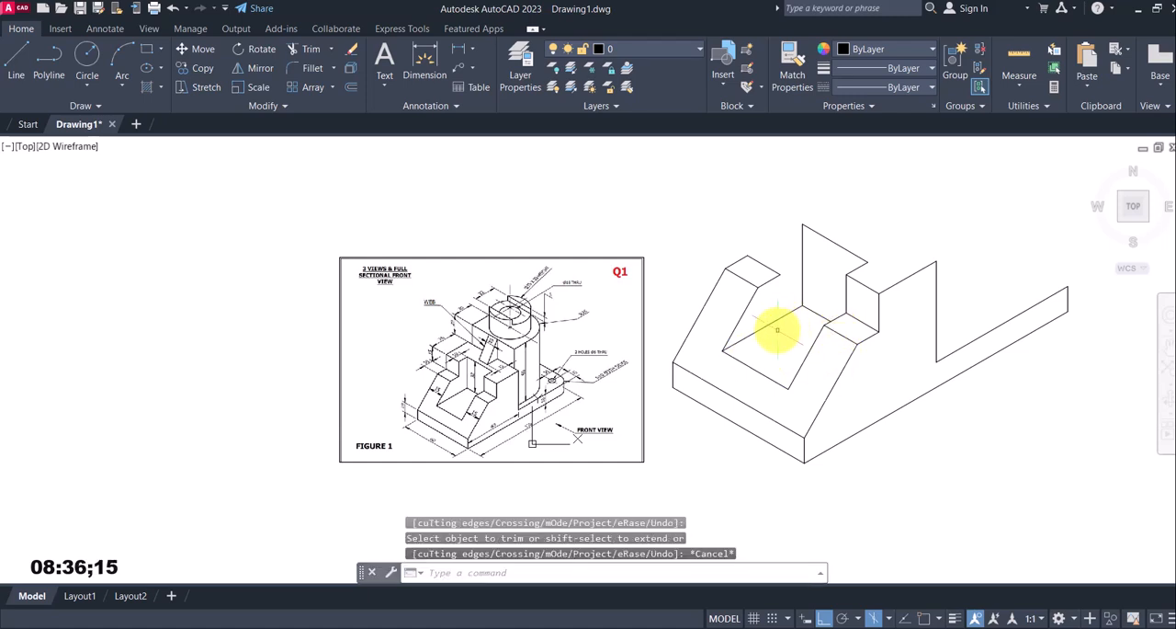
From the far step's inner corner, draw lines 15 mm straight up, 15 mm at 150° and back down to the step's outer corner
left_click(17, 67)
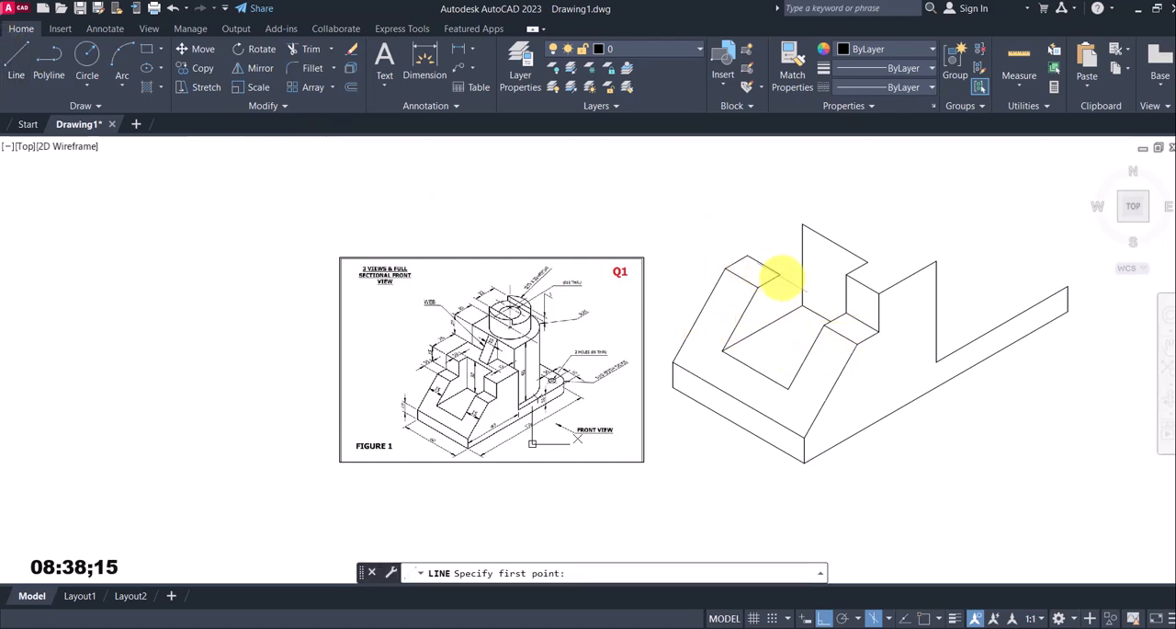
left_click(923, 617)
left_click(780, 272)
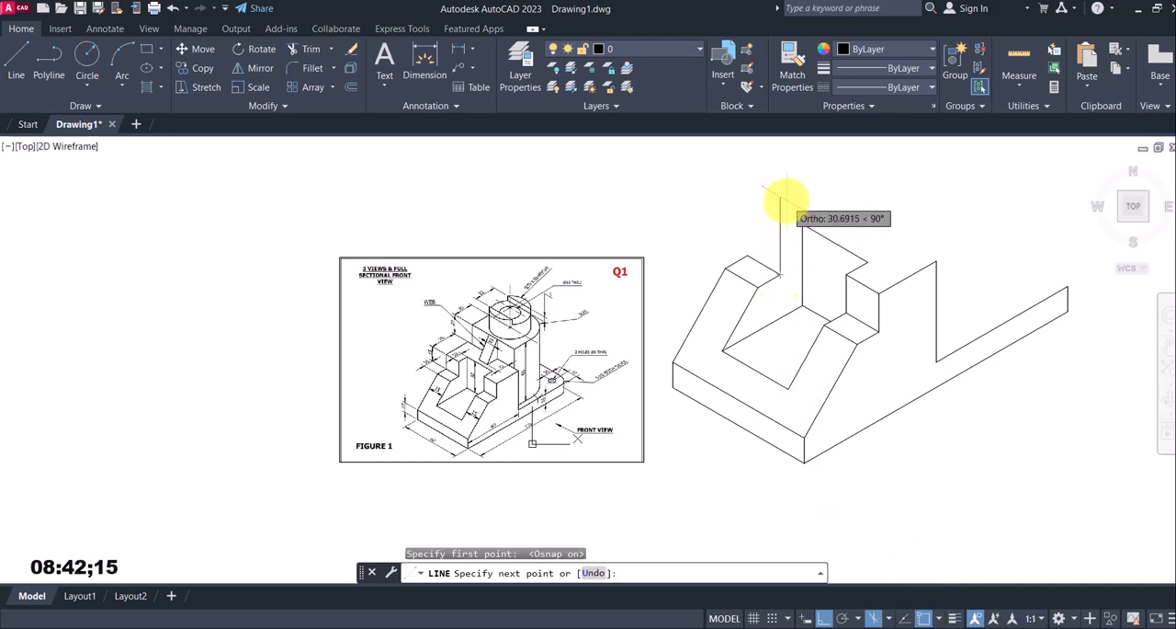
scroll(488, 328, "up", 4)
scroll(409, 367, "up", 4)
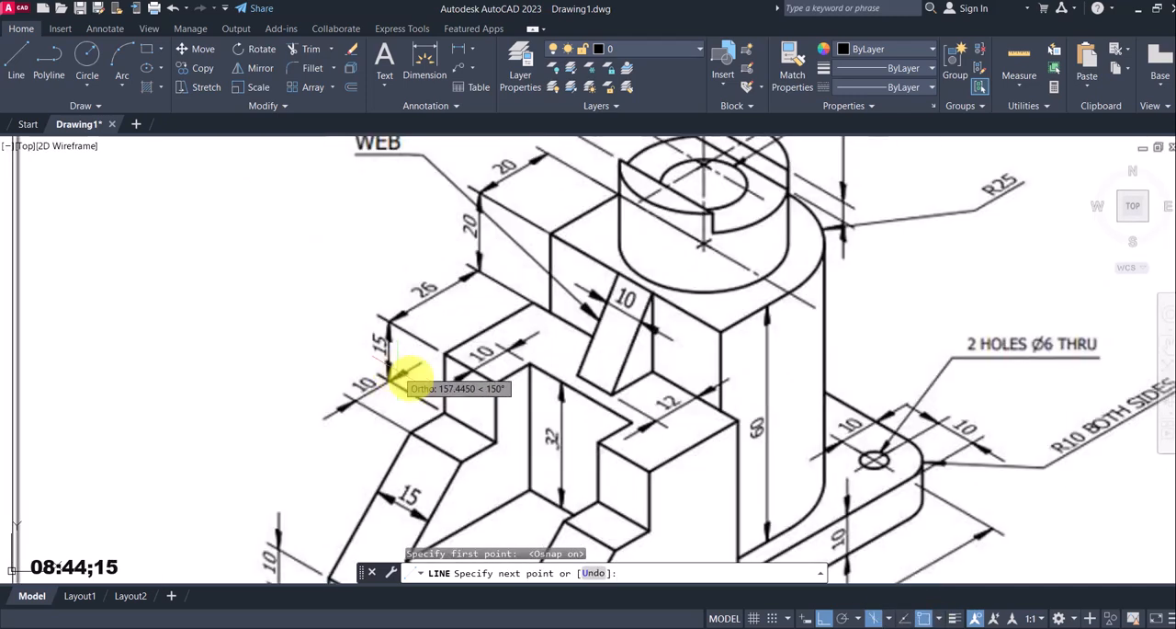
scroll(471, 418, "down", 5)
scroll(677, 389, "down", 2)
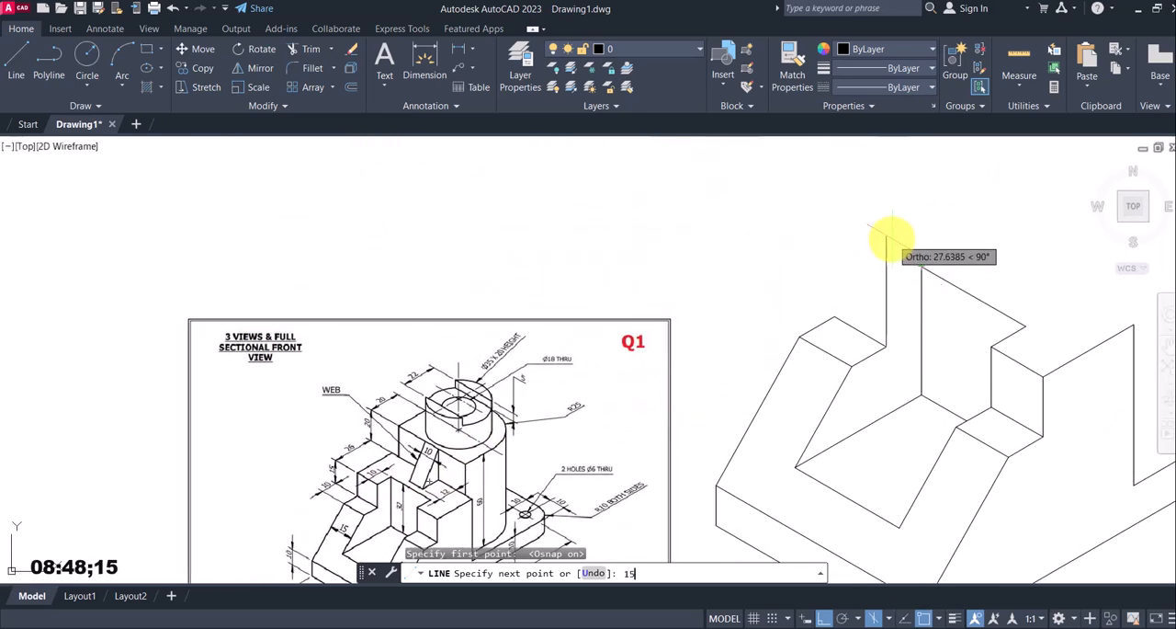
key("Return")
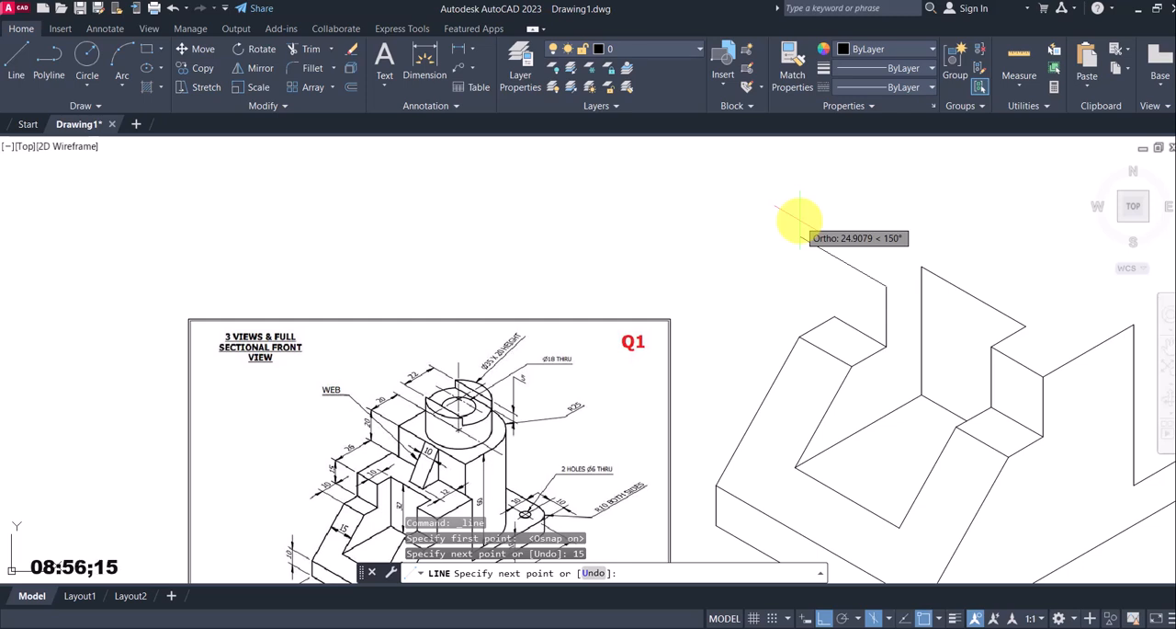
key("Return")
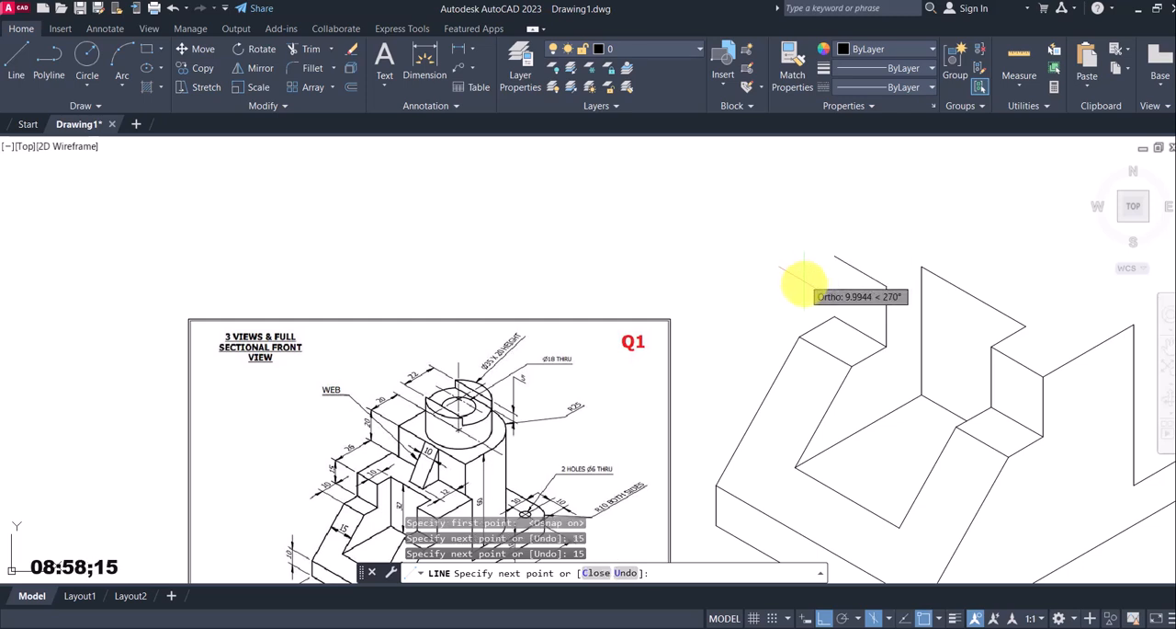
scroll(834, 316, "down", 5)
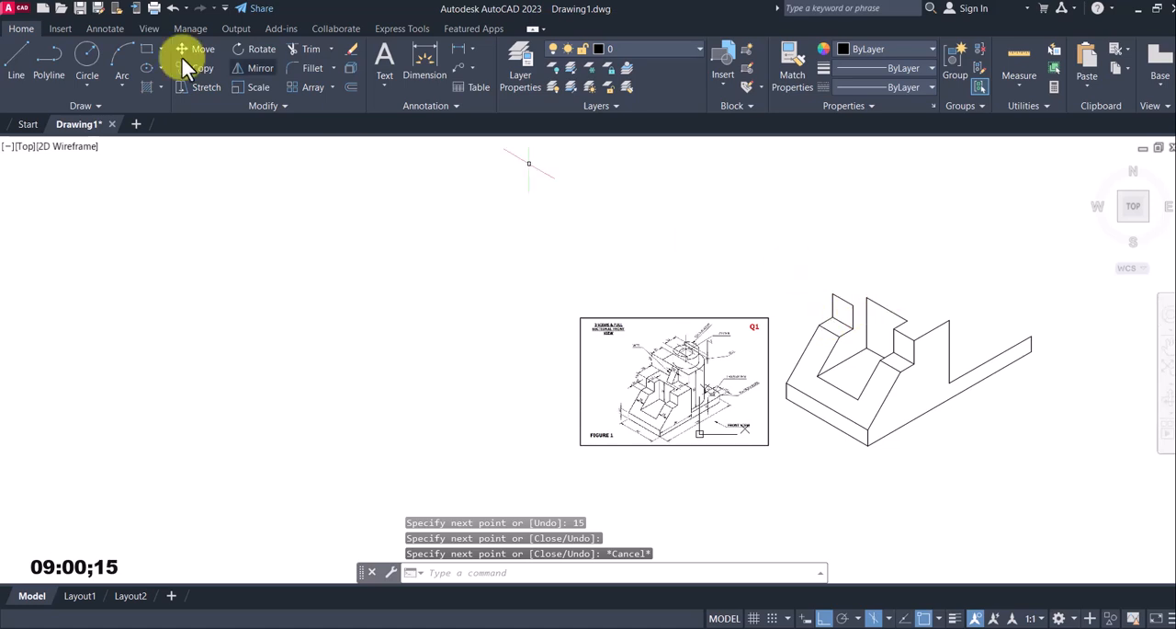
Draw a line joining the top inner corner of the far step's riser to the slot's far top corner
left_click(18, 52)
scroll(763, 210, "up", 4)
scroll(732, 179, "down", 2)
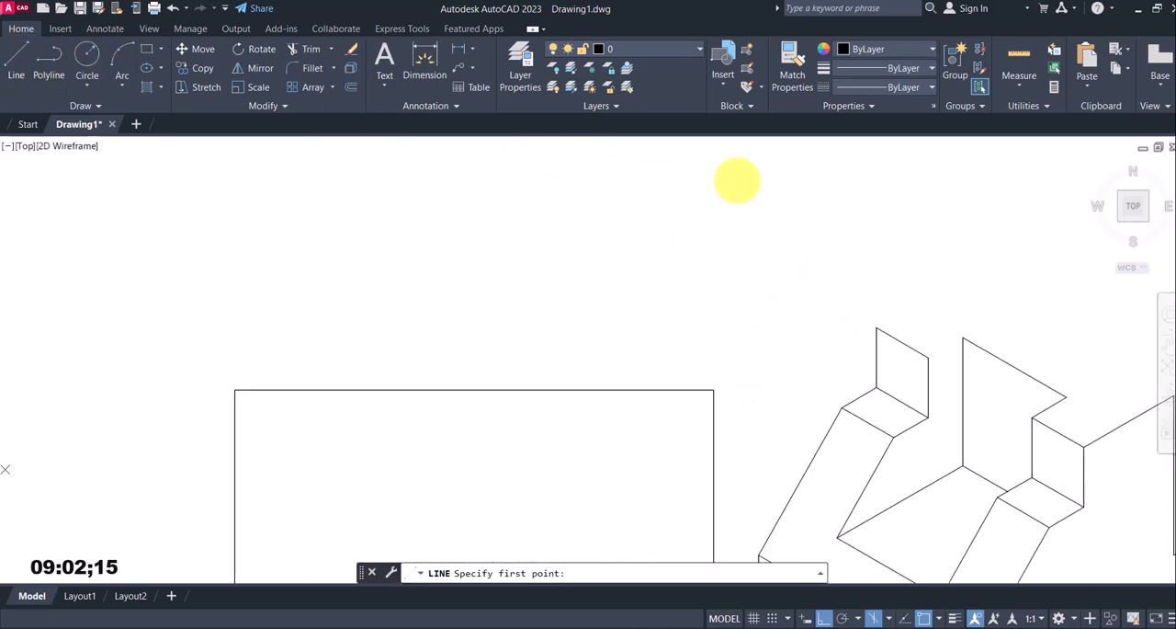
left_click(906, 354)
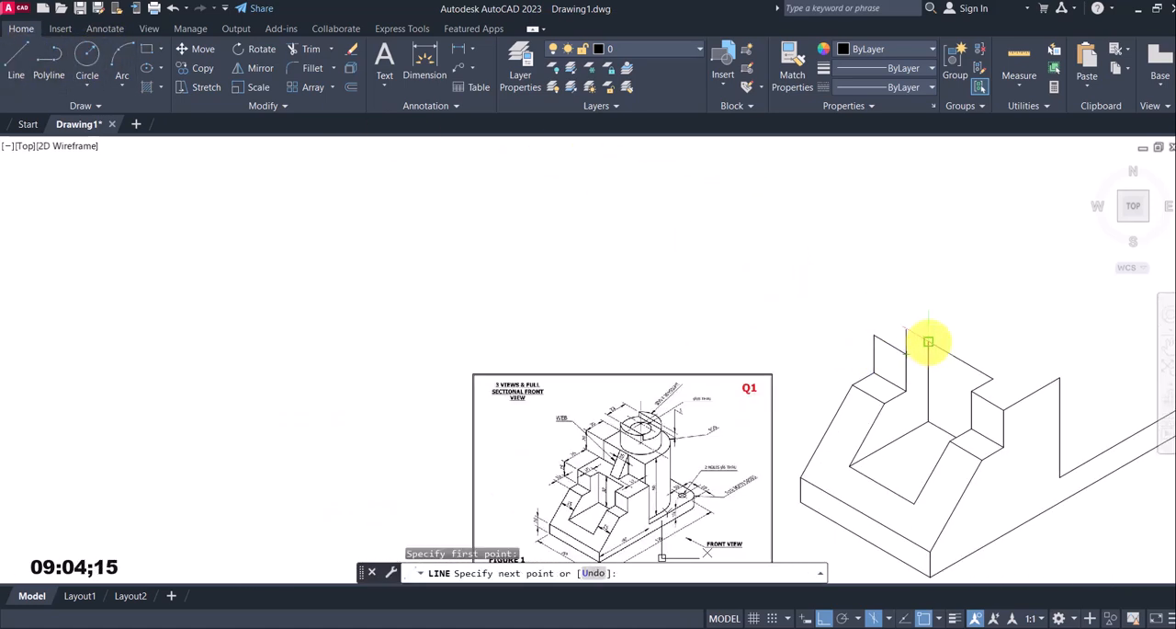
left_click(928, 341)
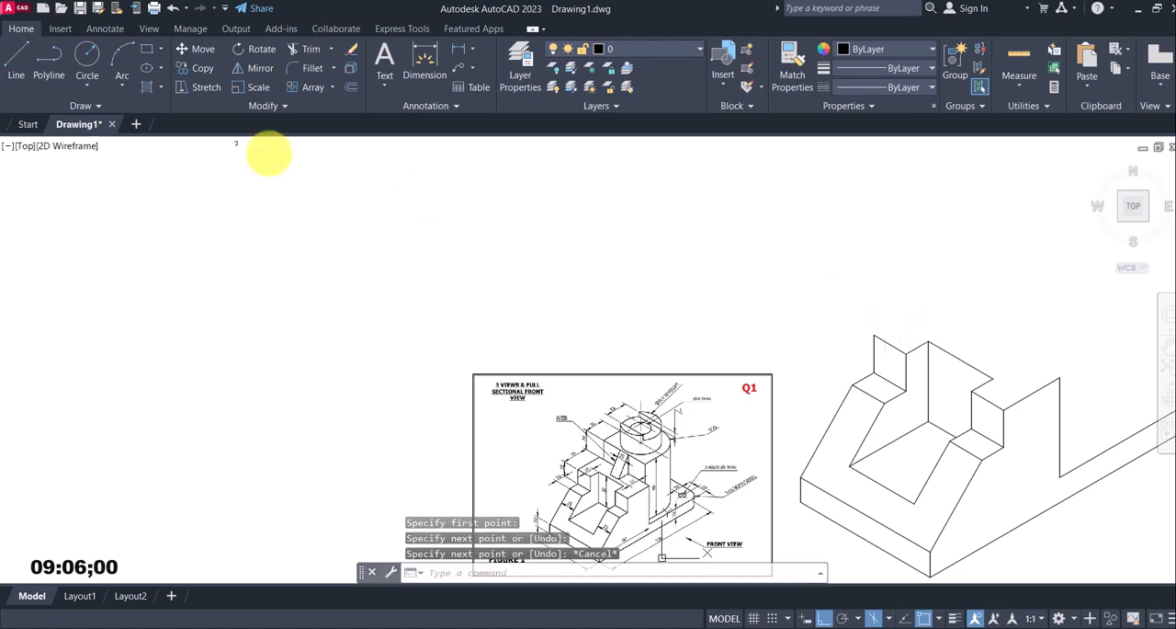
From the riser's outer top corner, draw a line 26 mm at 30°, continuing to the near profile's rear top corner
left_click(16, 57)
left_click(874, 336)
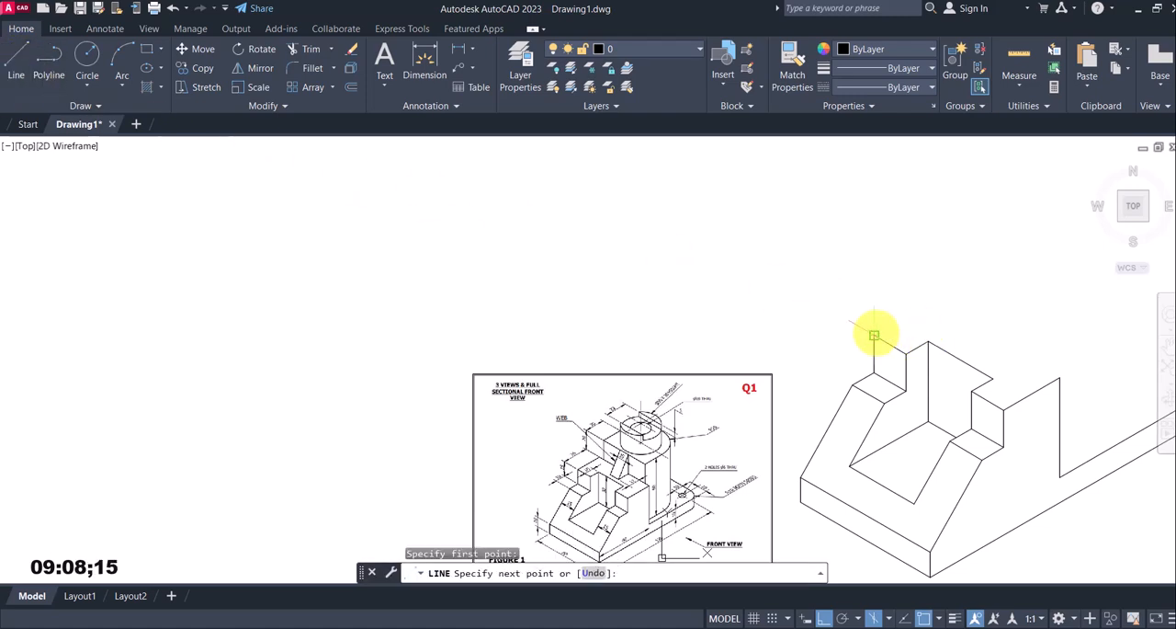
scroll(581, 469, "up", 4)
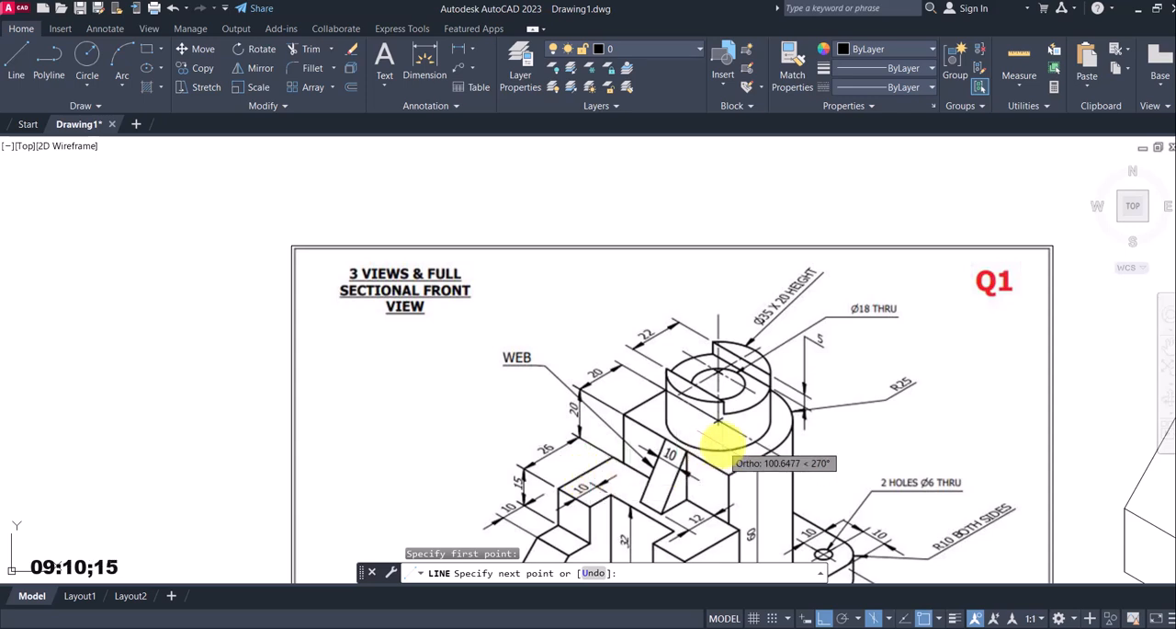
scroll(704, 446, "down", 4)
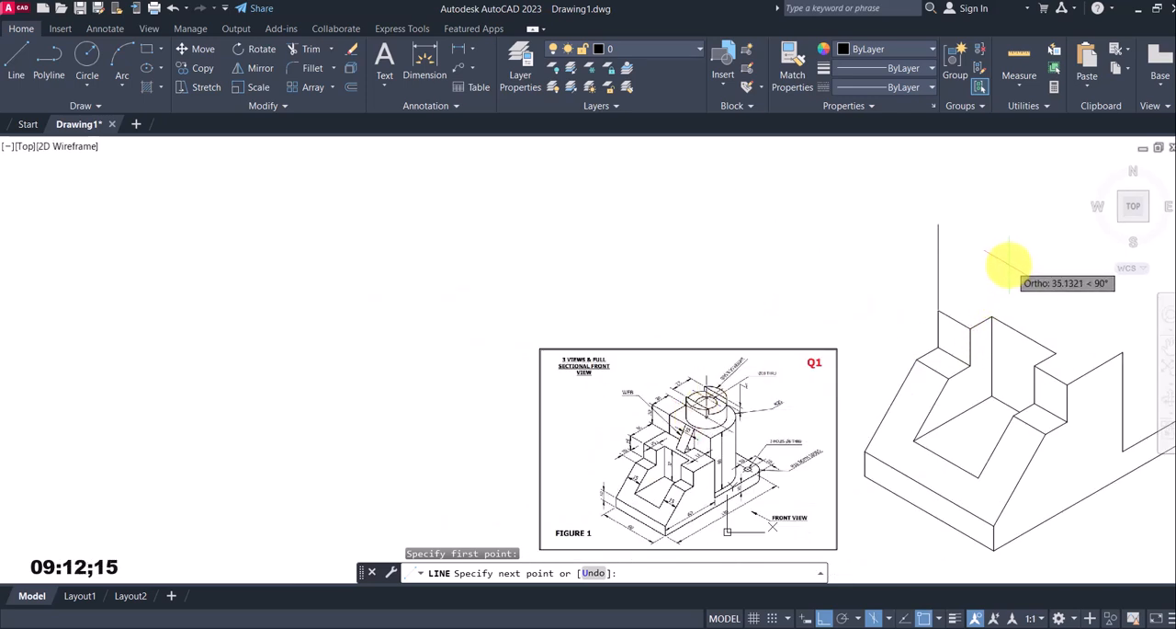
type("26")
key("Return")
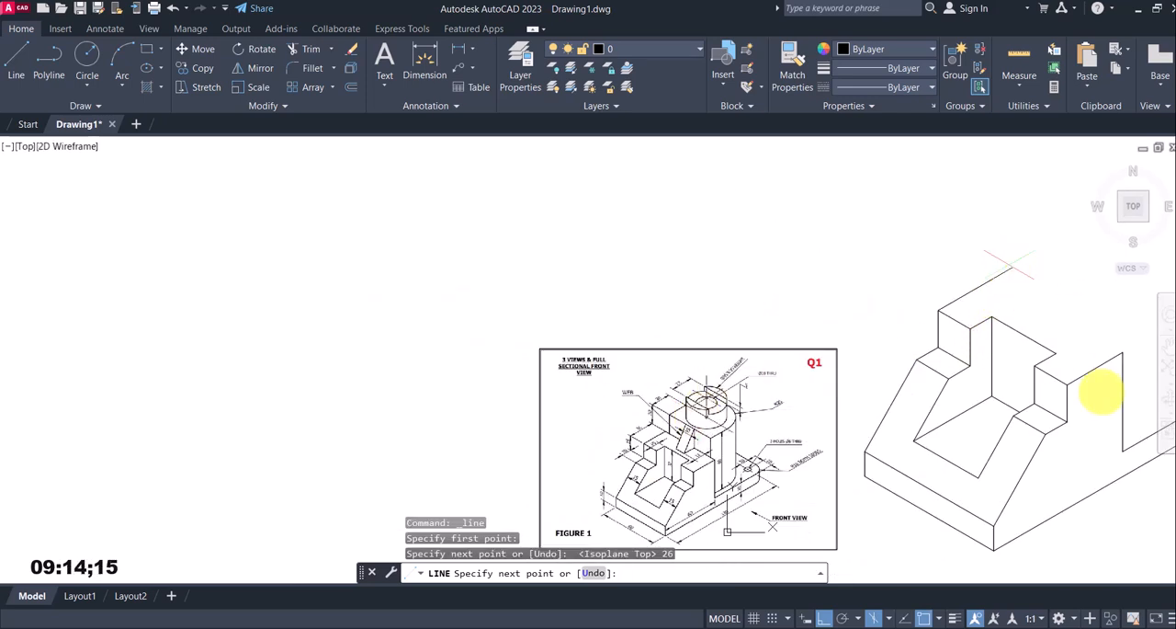
left_click(1123, 352)
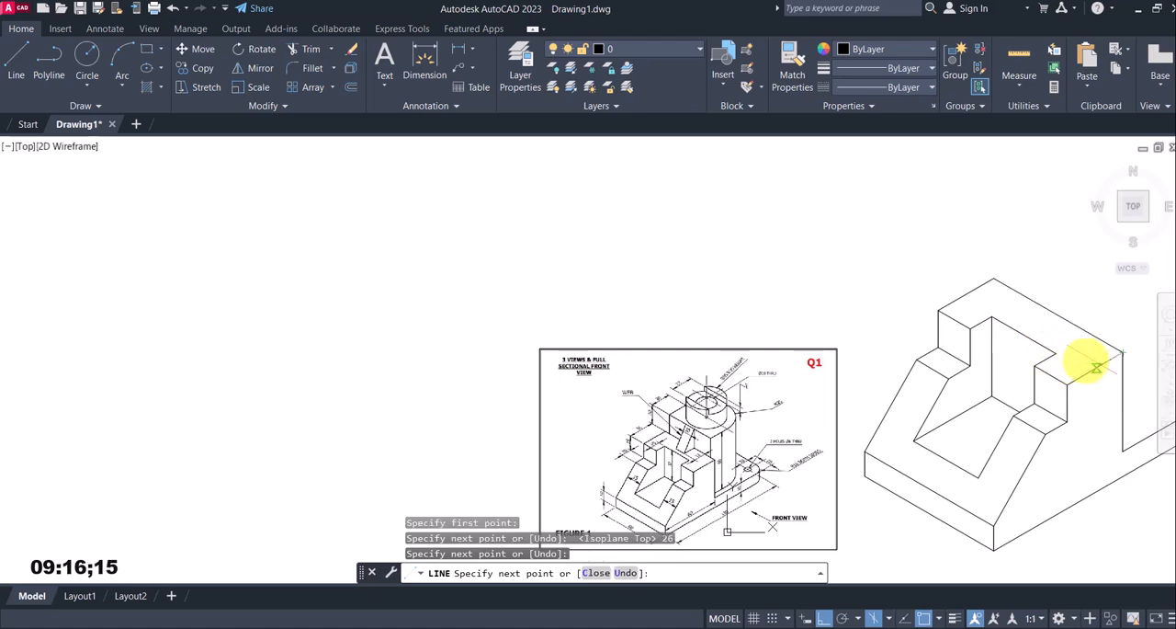
key("Escape")
Examine the reference image's dimensions for the upper block, web and cylinder behind the stepped part
scroll(835, 368, "down", 4)
scroll(841, 364, "up", 2)
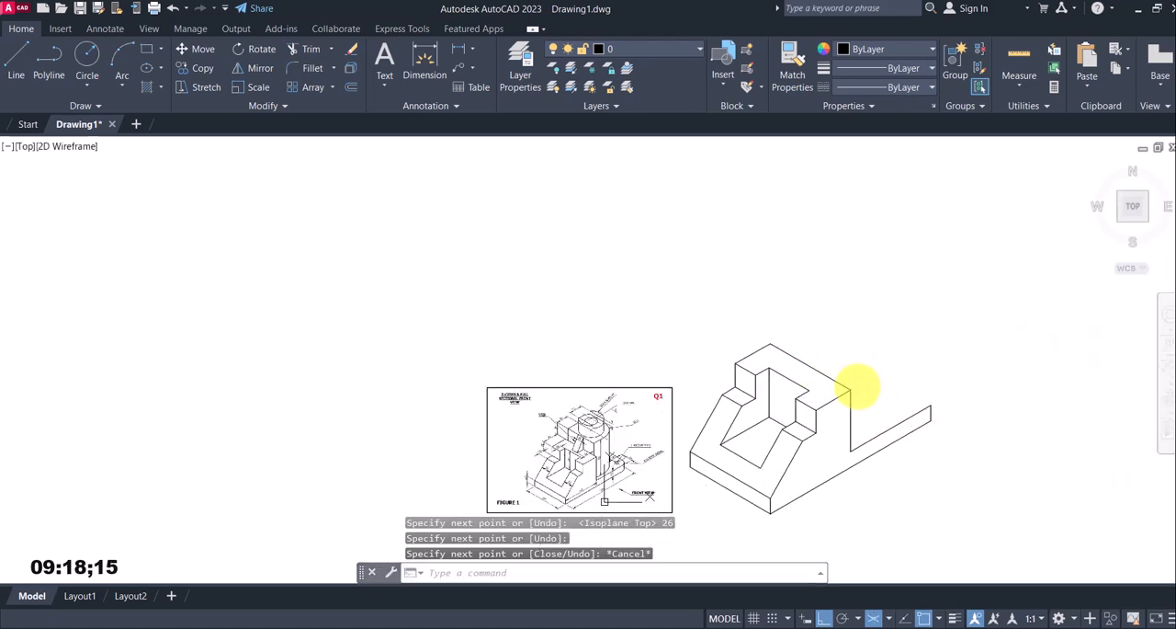
middle_click_drag(858, 387, 819, 356)
scroll(869, 378, "up", 3)
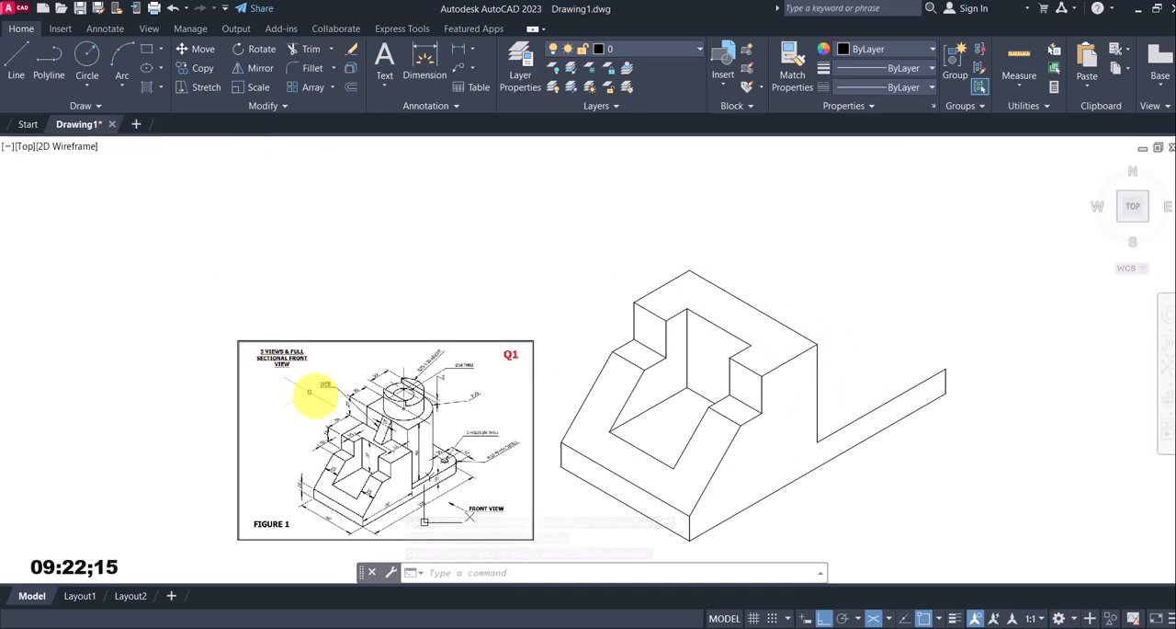
scroll(369, 453, "up", 2)
scroll(367, 402, "up", 2)
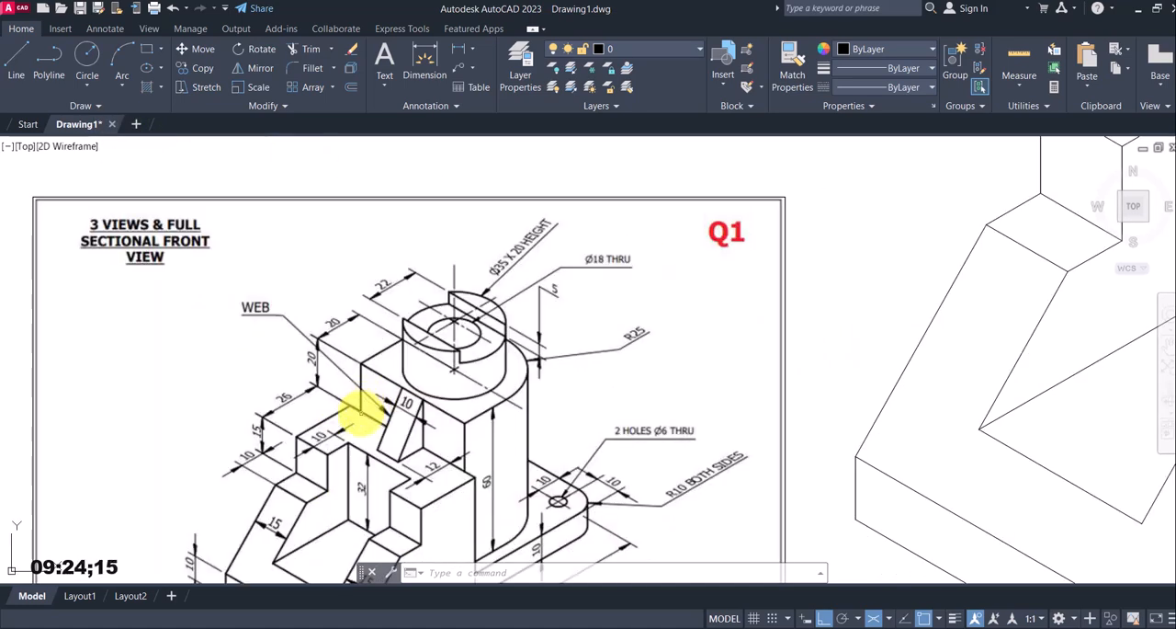
scroll(354, 409, "down", 2)
scroll(356, 408, "up", 4)
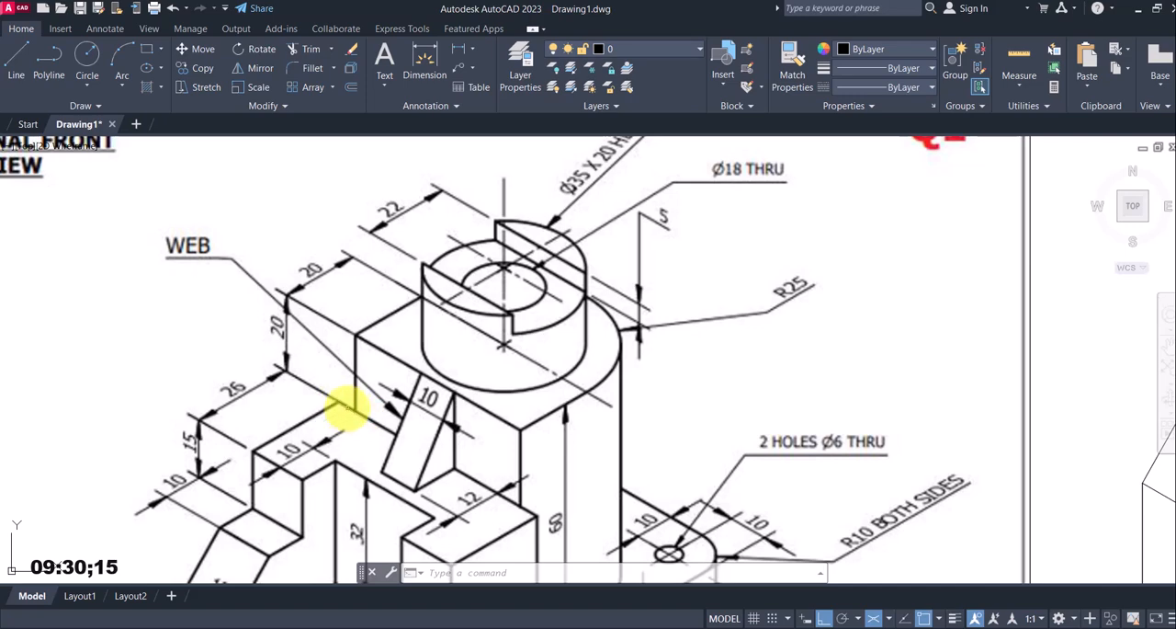
scroll(349, 407, "down", 3)
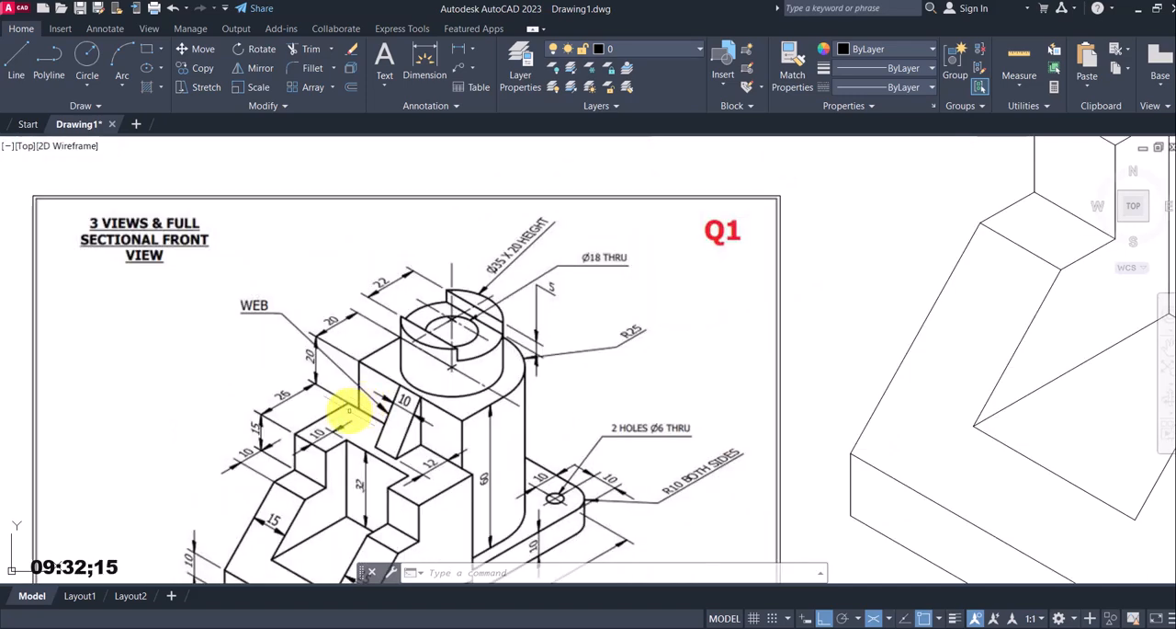
scroll(389, 389, "up", 5)
scroll(380, 399, "down", 5)
scroll(462, 358, "up", 5)
scroll(462, 358, "down", 4)
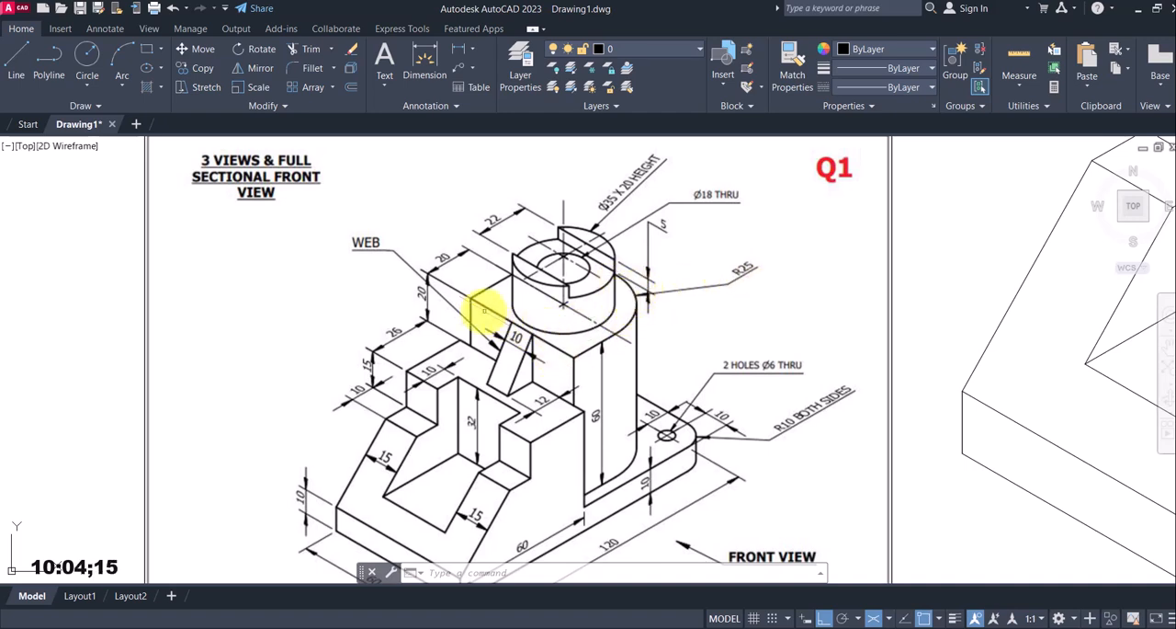
middle_click_drag(431, 433, 426, 382)
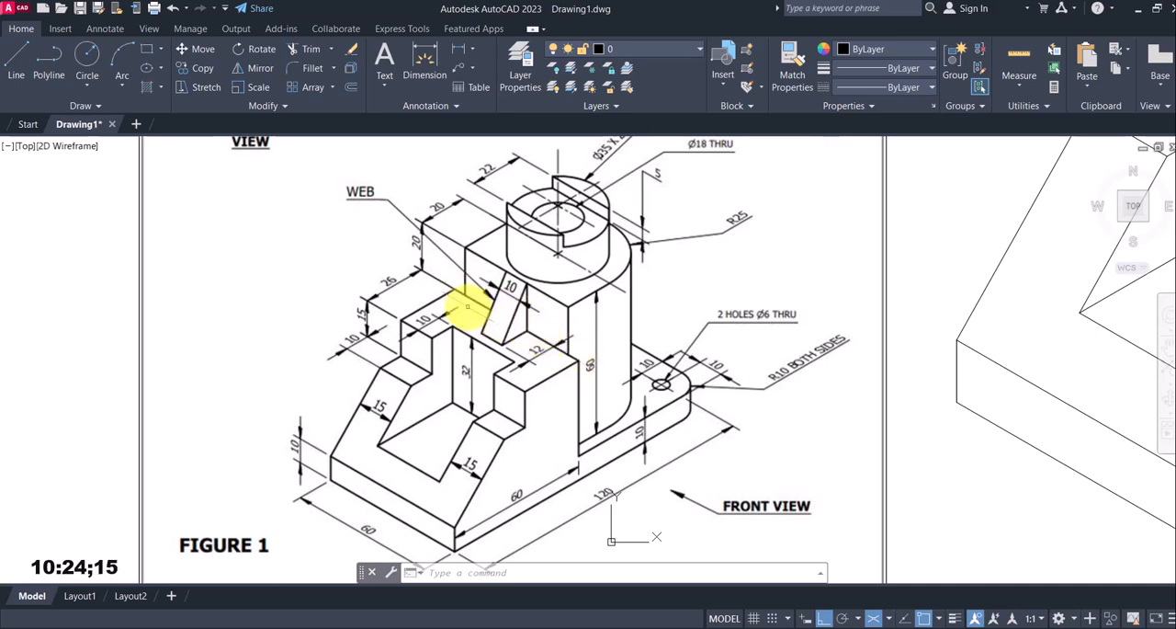
scroll(455, 300, "down", 4)
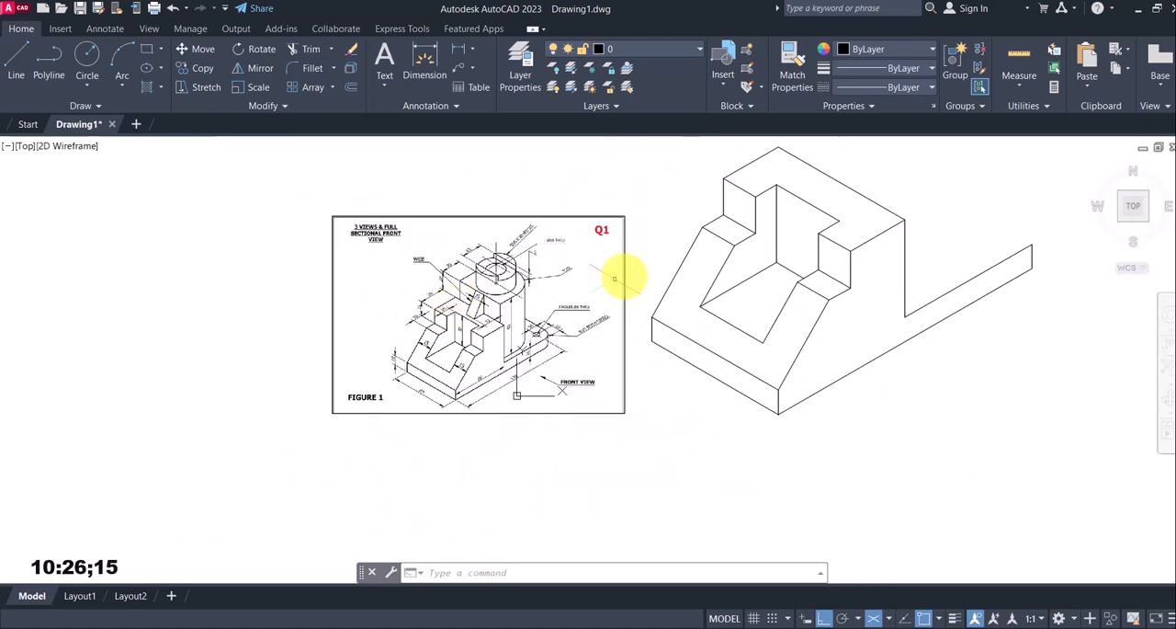
From the rear top edge's far corner, draw a line 5 mm at 330° along the edge and 20 mm straight up
left_click(16, 59)
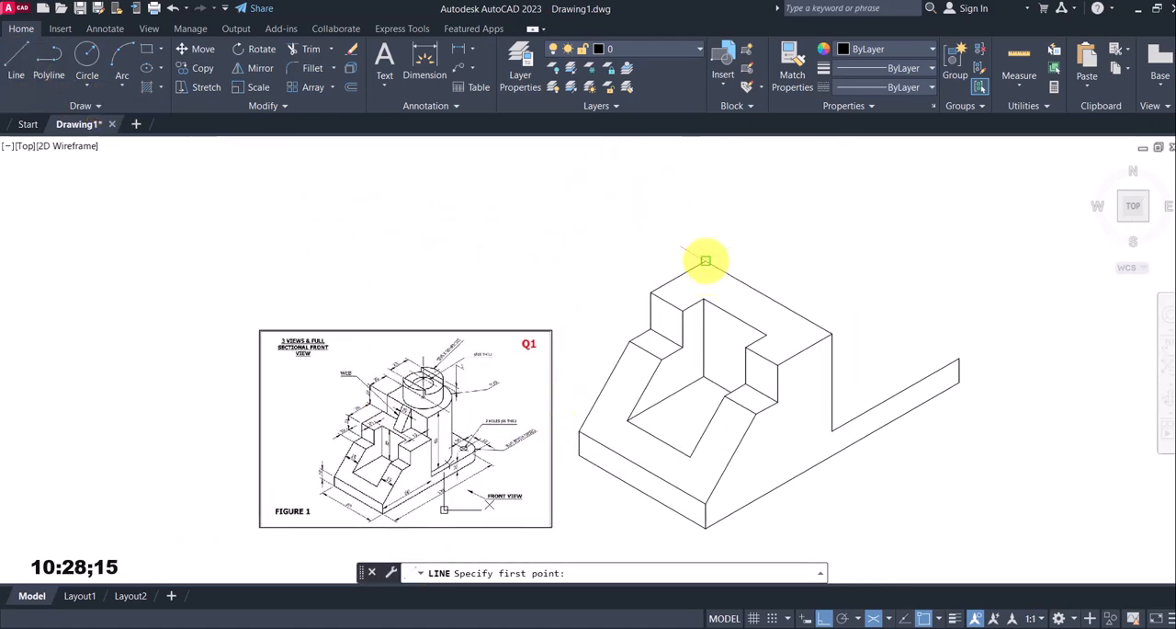
left_click(705, 261)
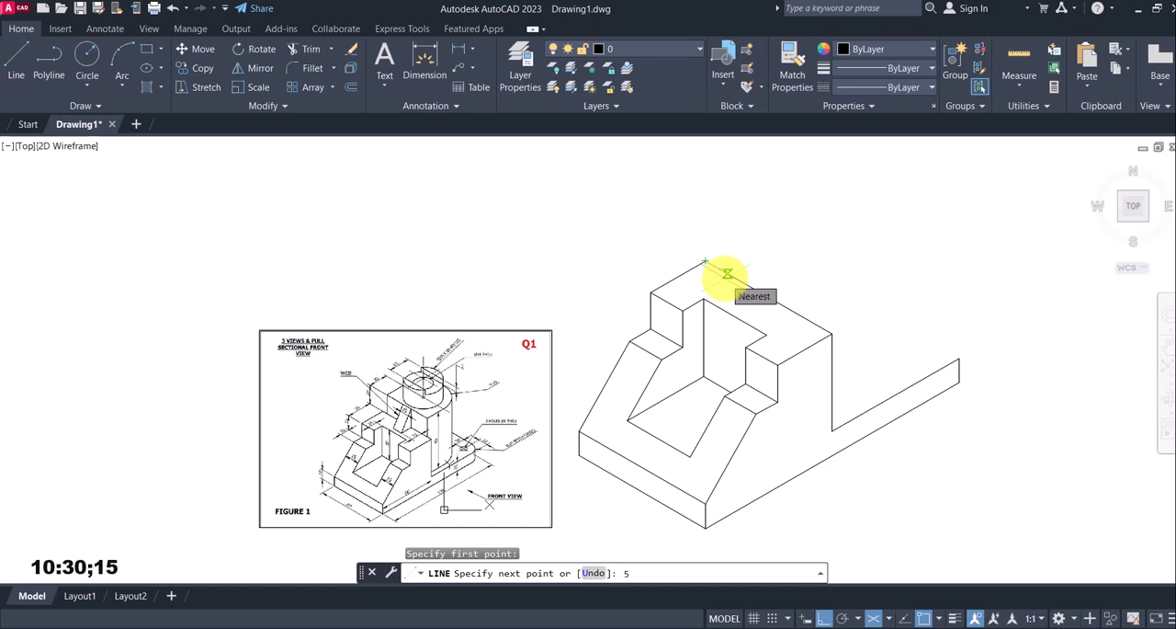
key("Return")
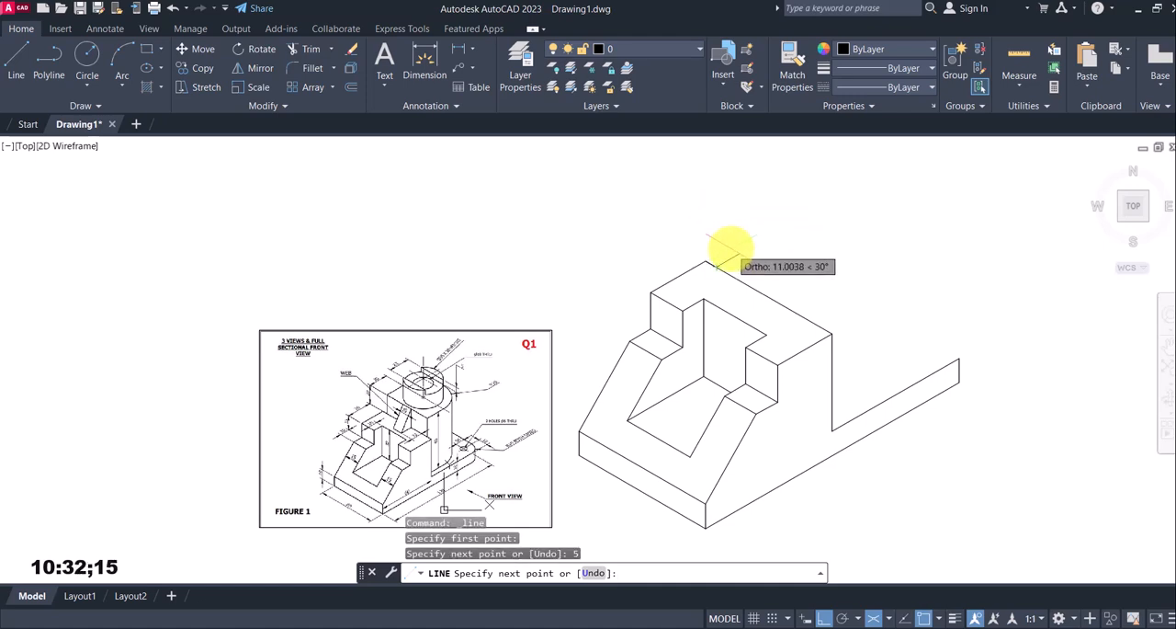
key("F5")
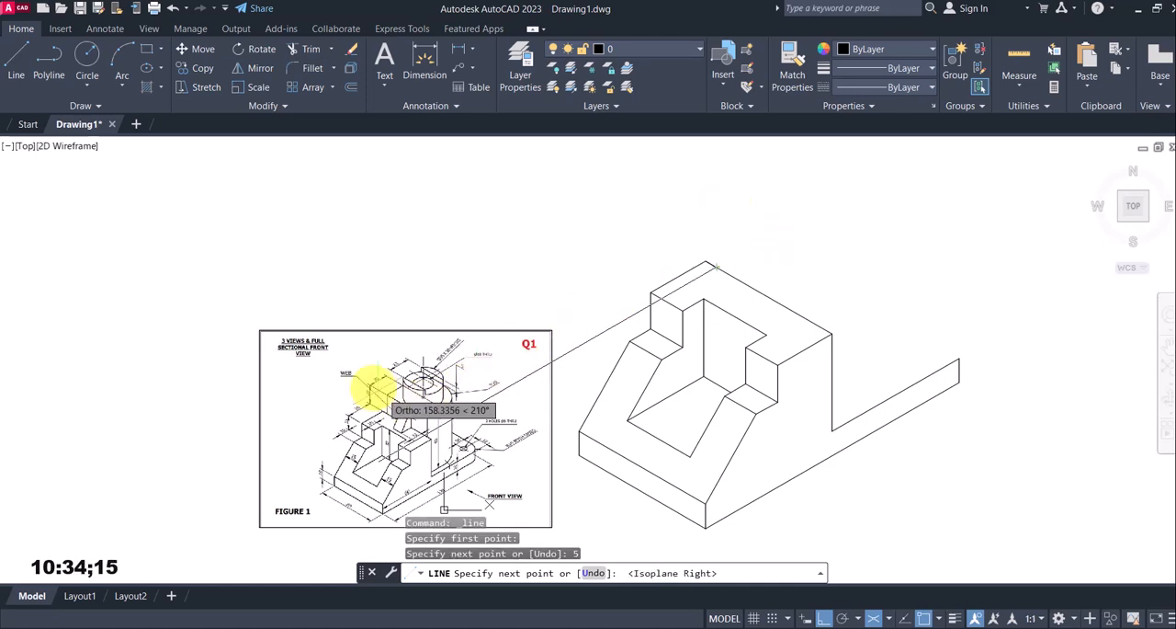
scroll(374, 388, "up", 4)
scroll(853, 266, "down", 4)
middle_click_drag(963, 235, 846, 342)
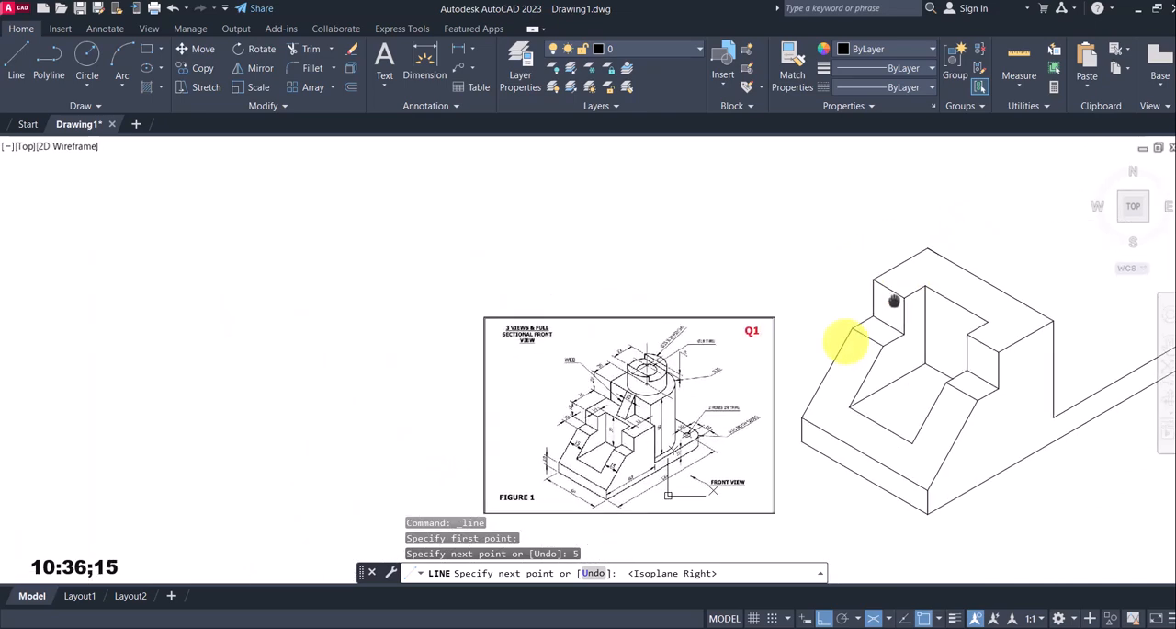
middle_click_drag(894, 301, 826, 363)
type("20")
key("Return")
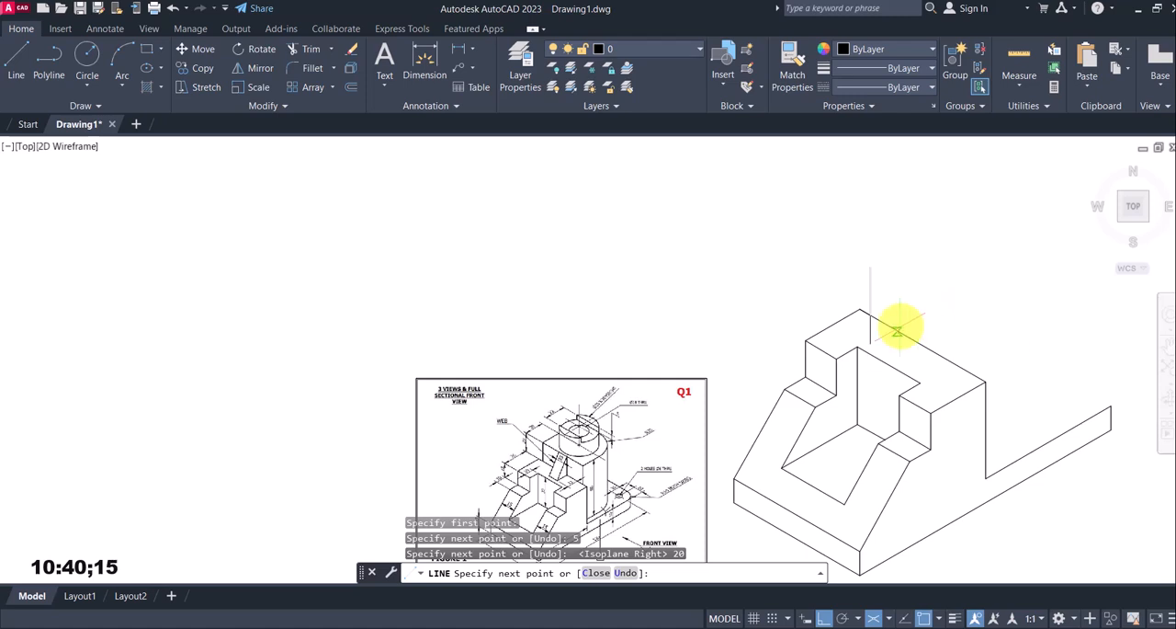
With object snap off, continue the upper block's outline 50 mm at 330° and about 23 mm straight down past the rear top edge
scroll(519, 495, "up", 2)
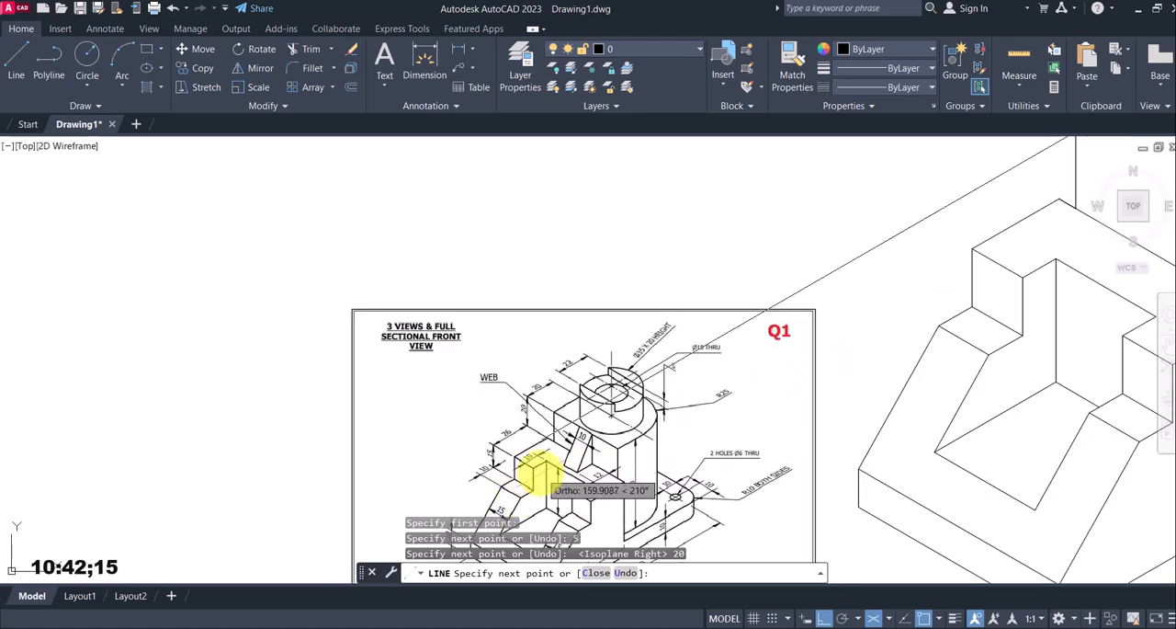
scroll(539, 479, "up", 2)
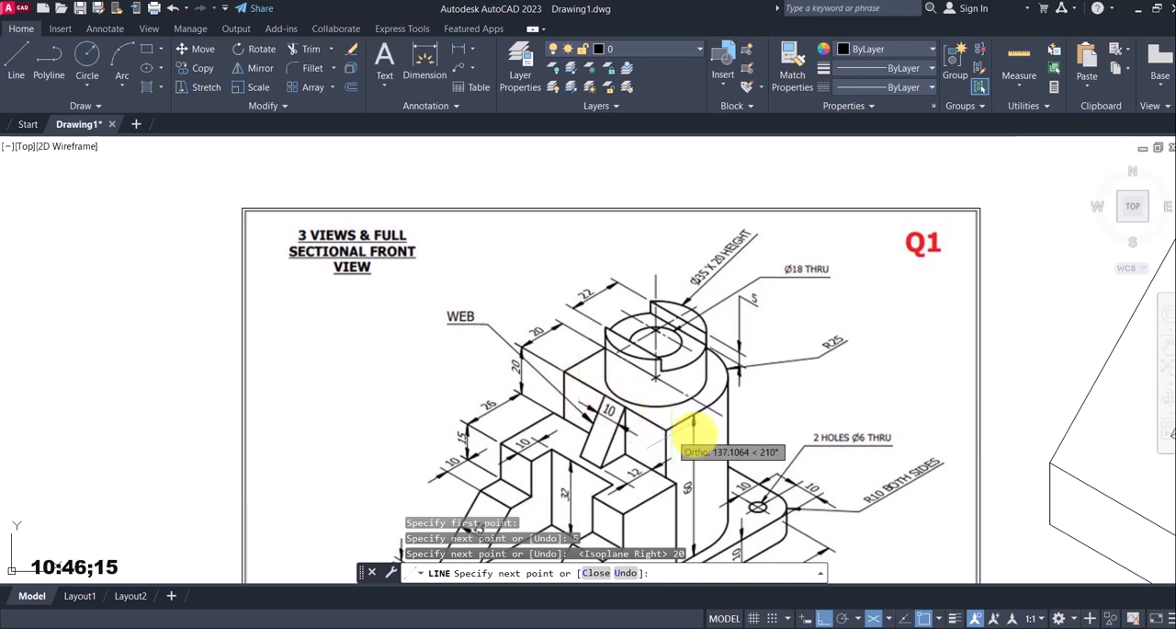
scroll(938, 309, "down", 4)
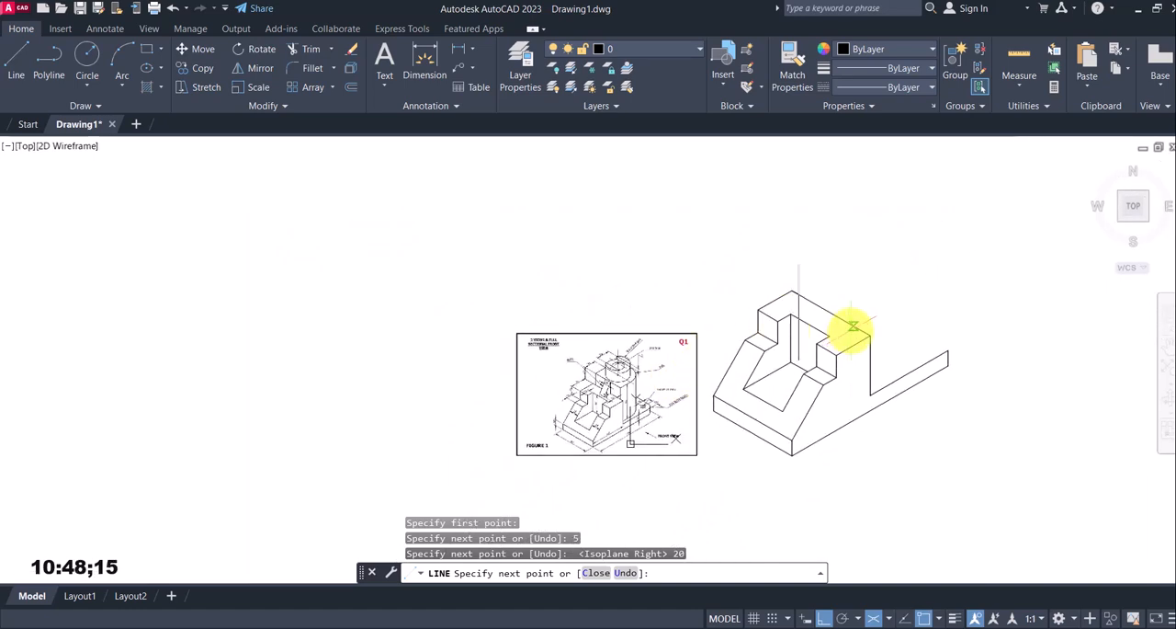
key("F5")
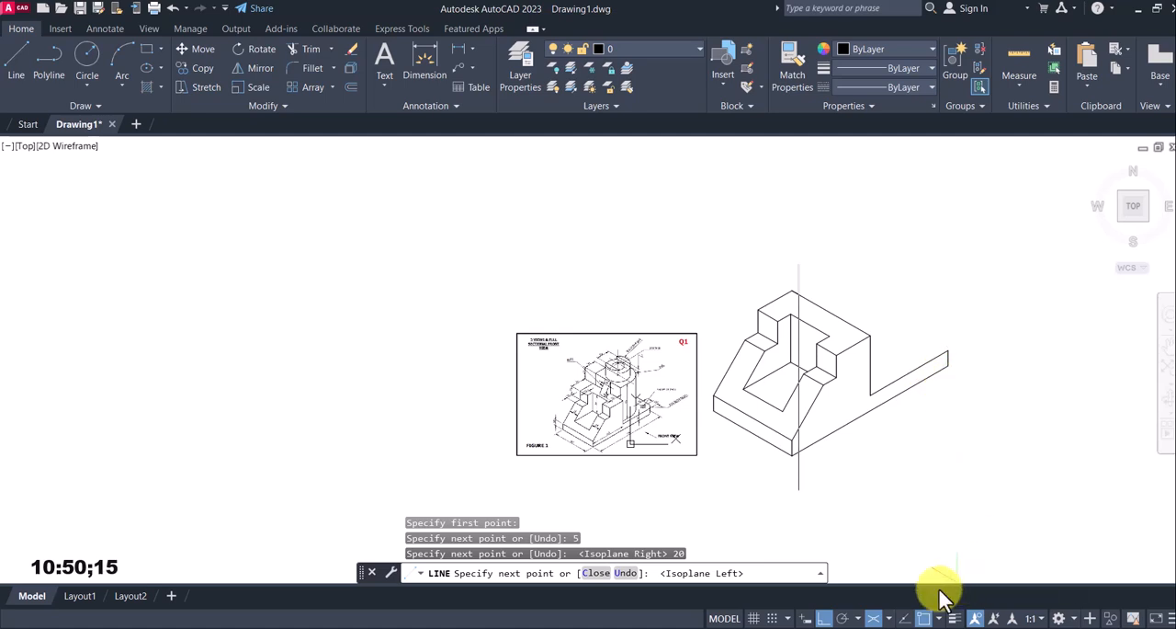
left_click(924, 615)
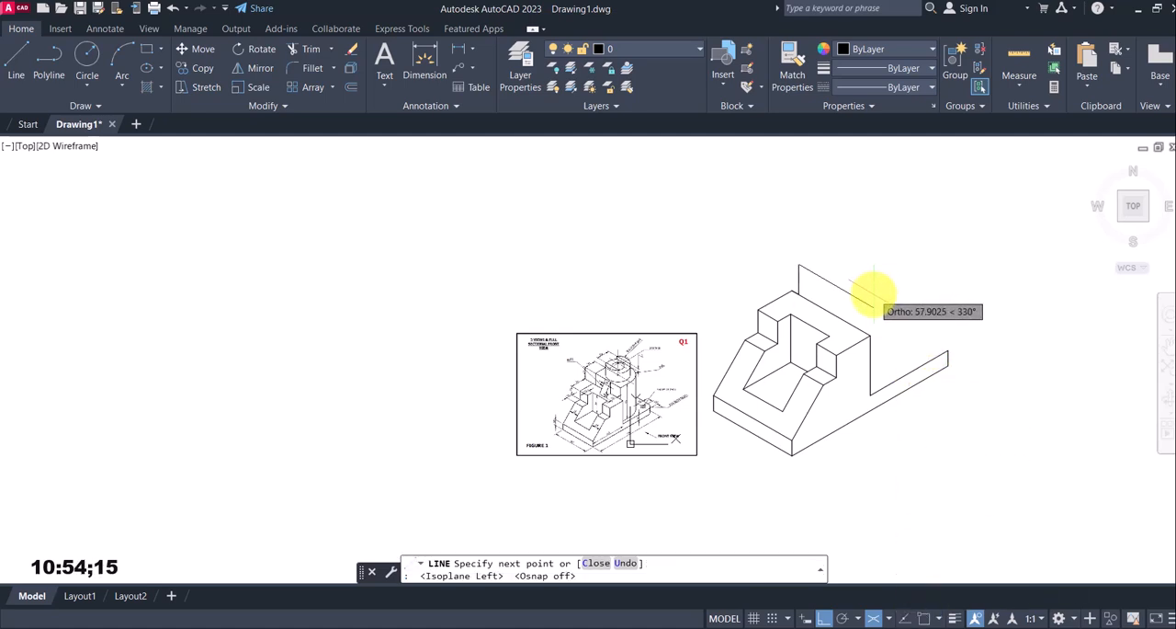
type("50")
key("Return")
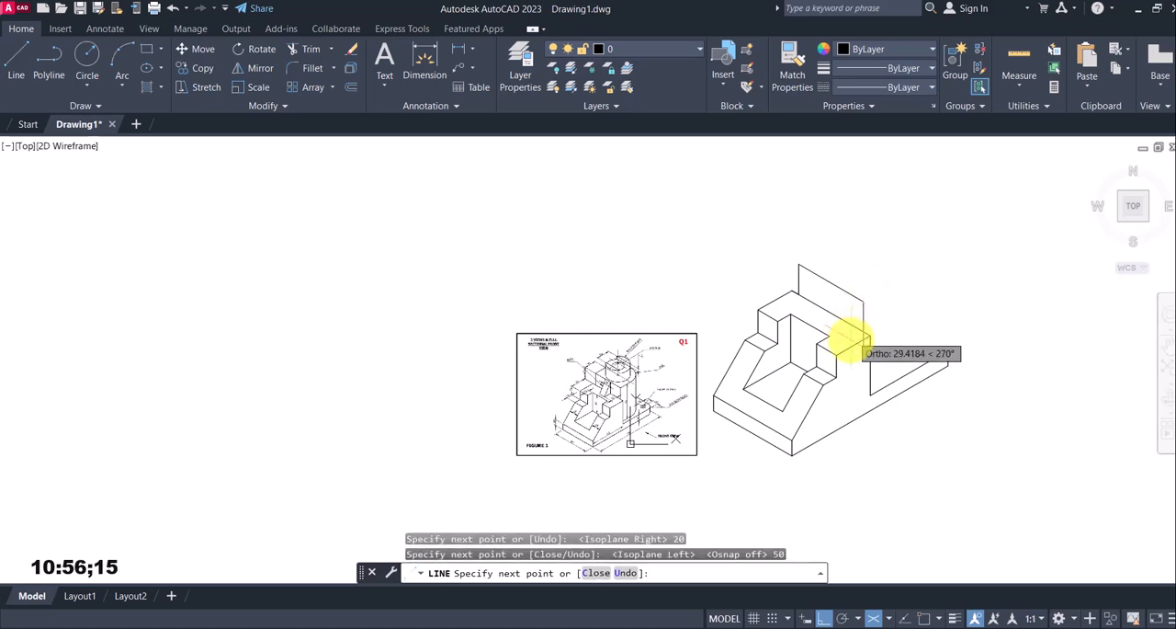
scroll(864, 339, "up", 2)
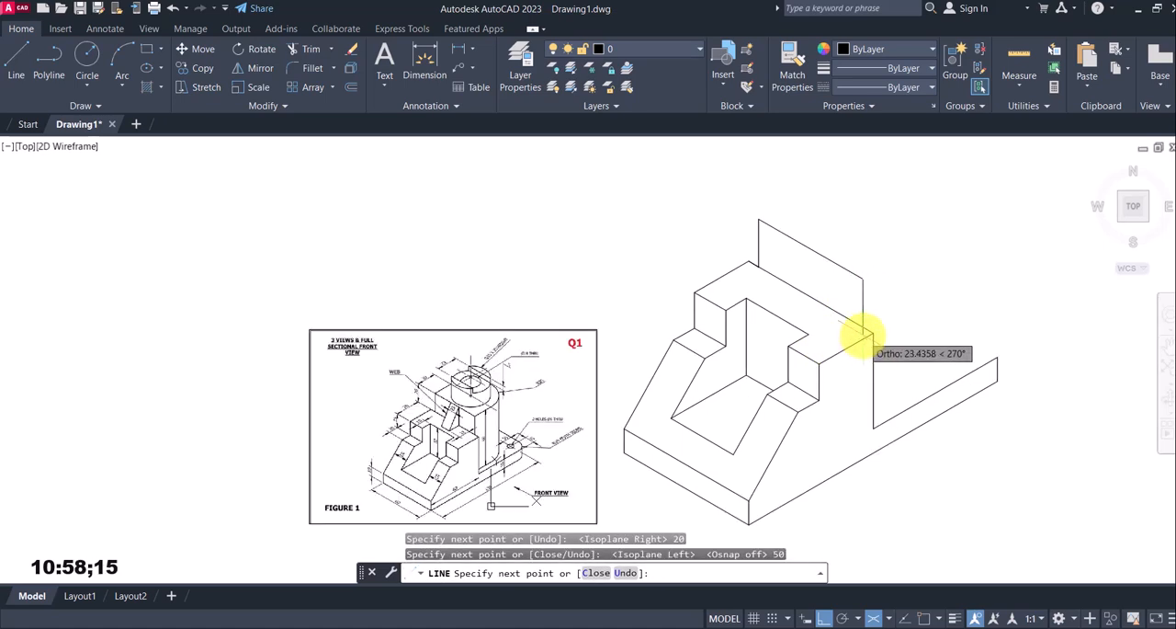
left_click(863, 334)
key("Escape")
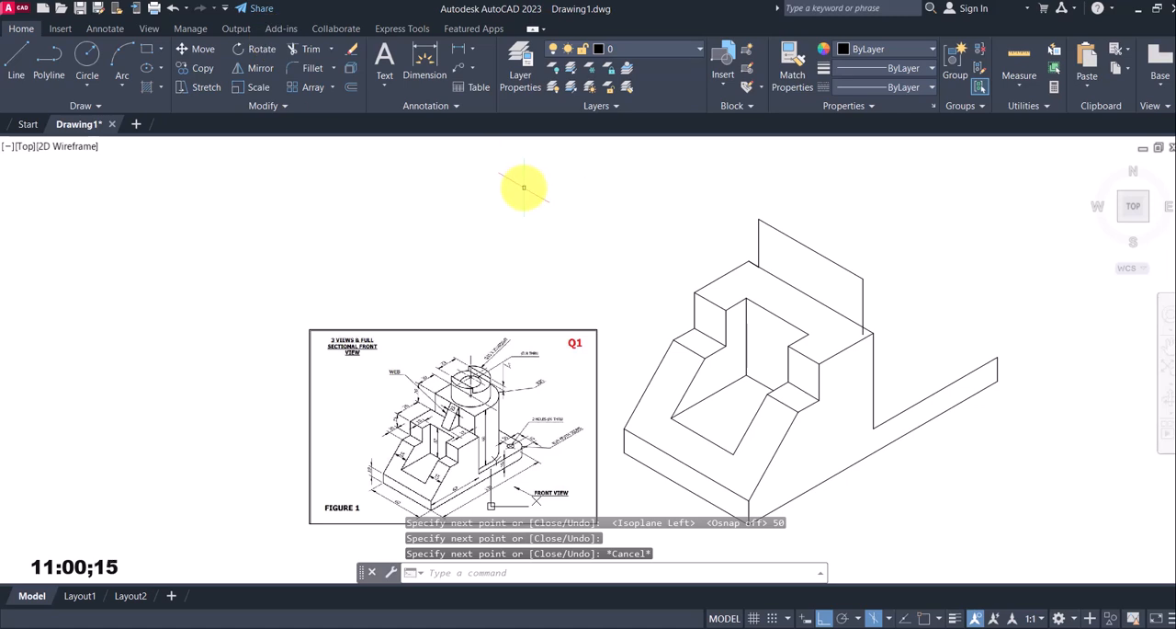
Trim the overhanging end of the upper block's near vertical line below the rear top edge
type("tr")
key("Return")
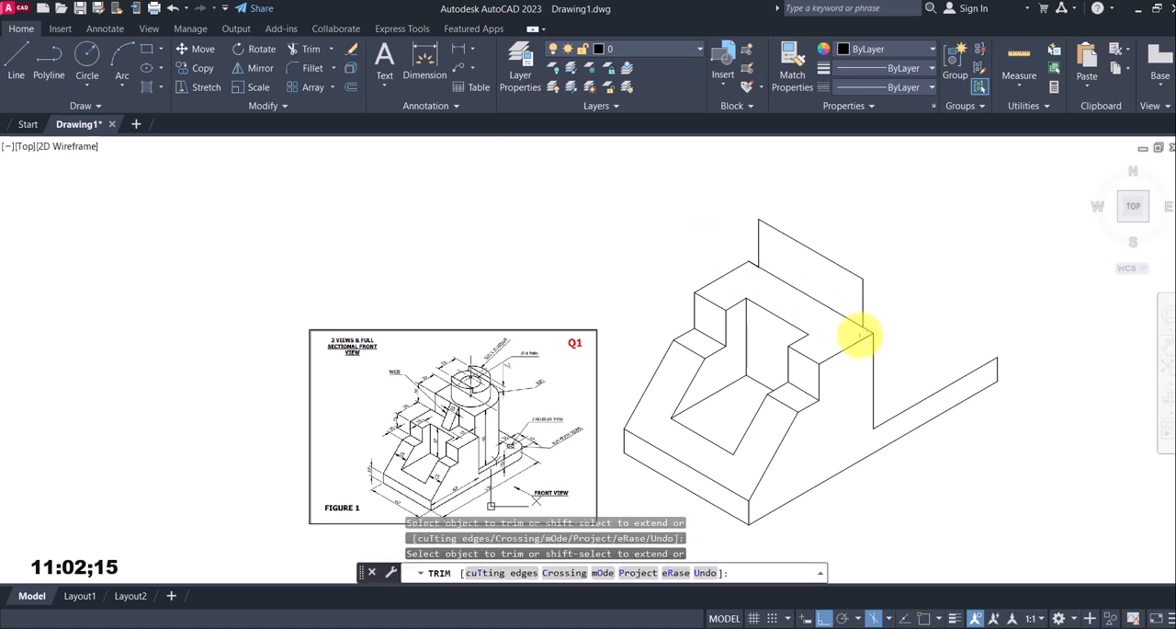
key("Escape")
With object snap on, draw a line from the upper block's far top corner, 30 mm at 330° and 20 mm straight down
scroll(840, 301, "up", 2)
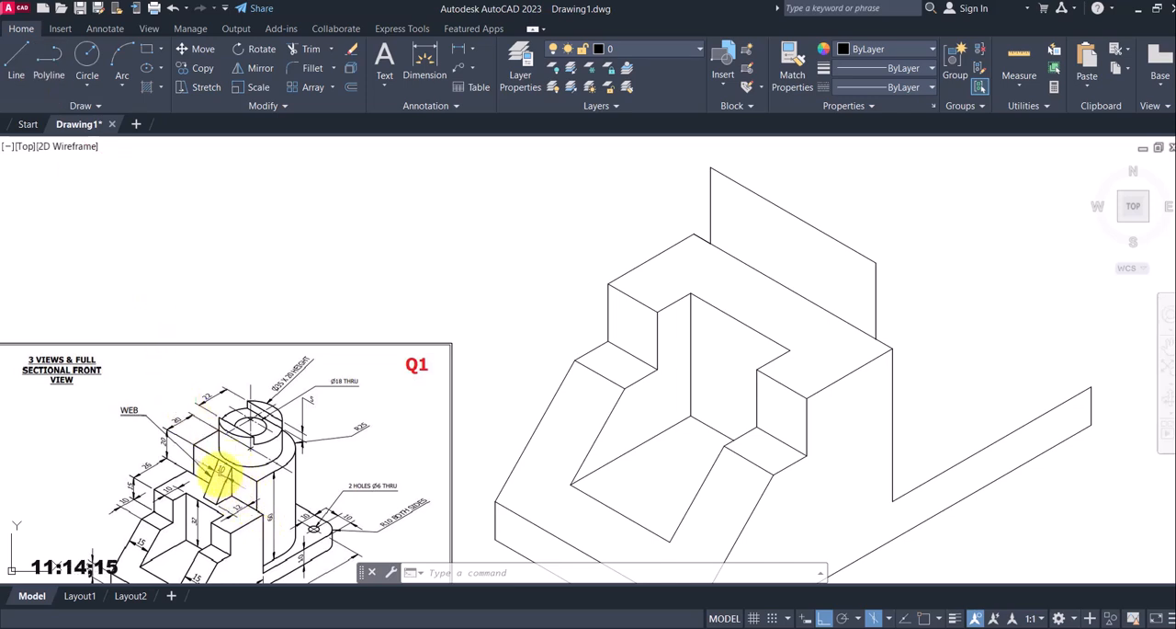
scroll(221, 478, "up", 5)
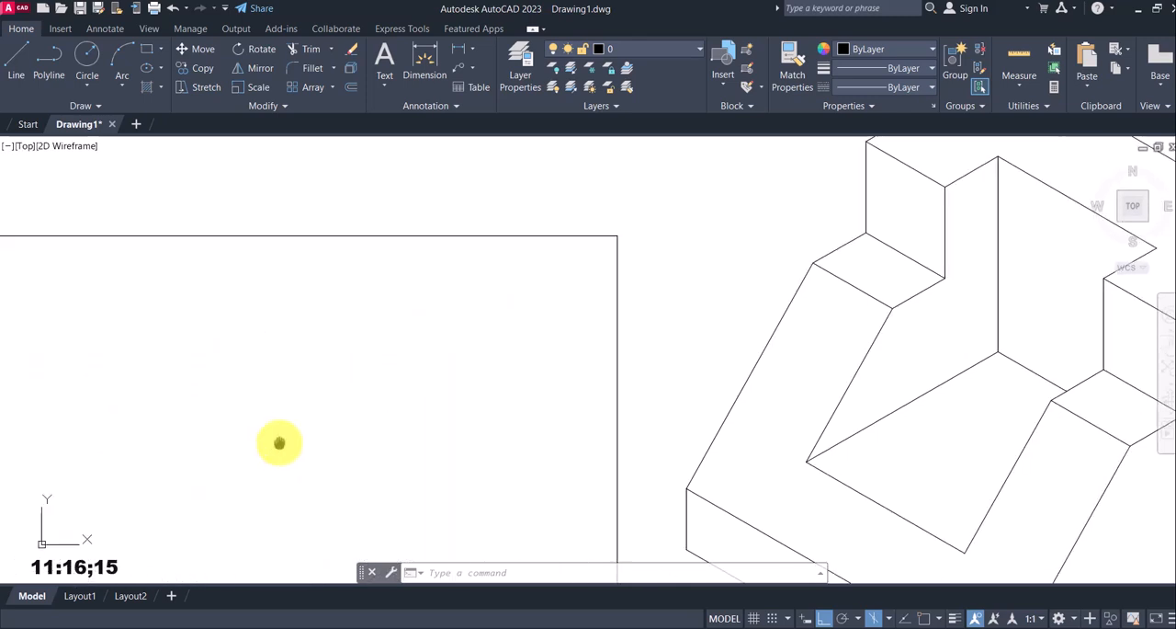
scroll(281, 441, "down", 3)
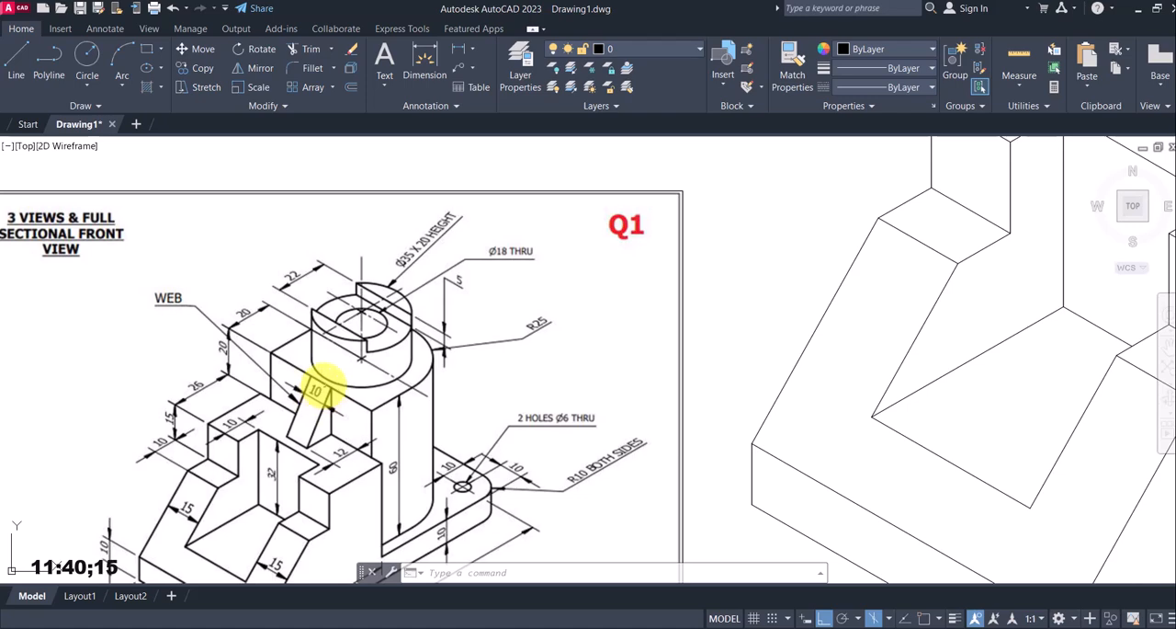
scroll(551, 367, "down", 4)
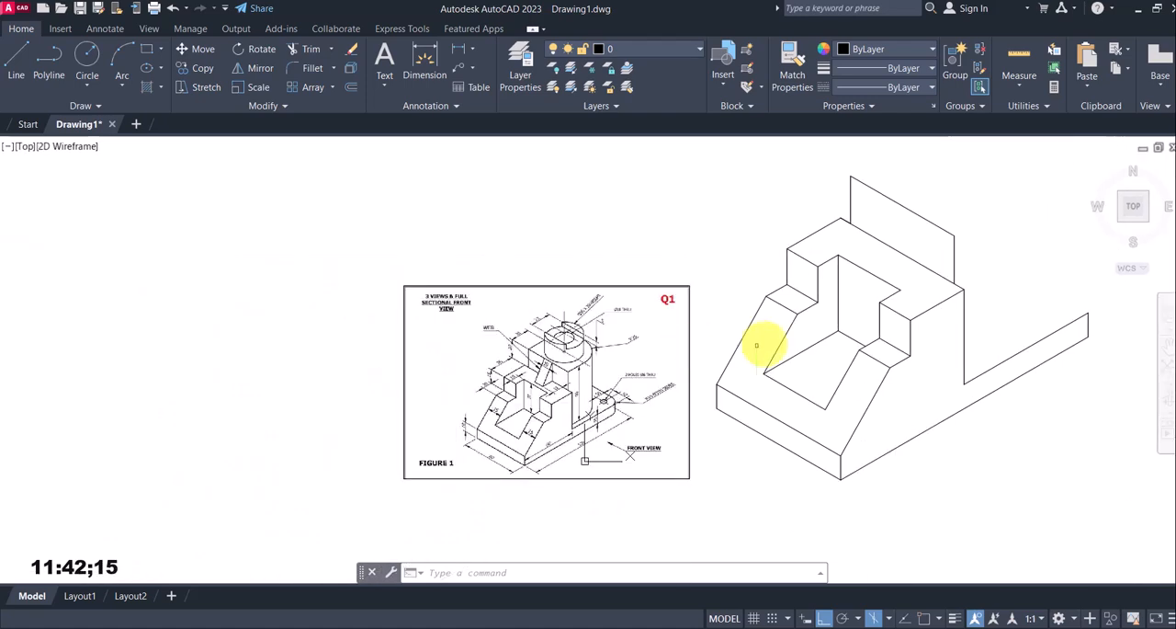
left_click(15, 66)
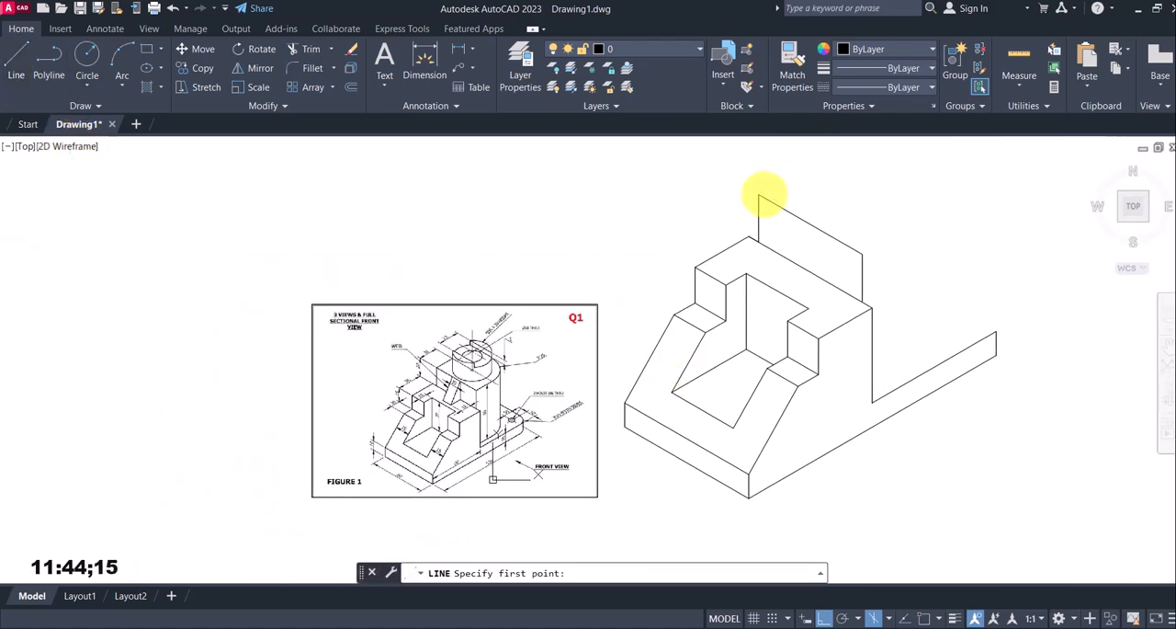
left_click(923, 617)
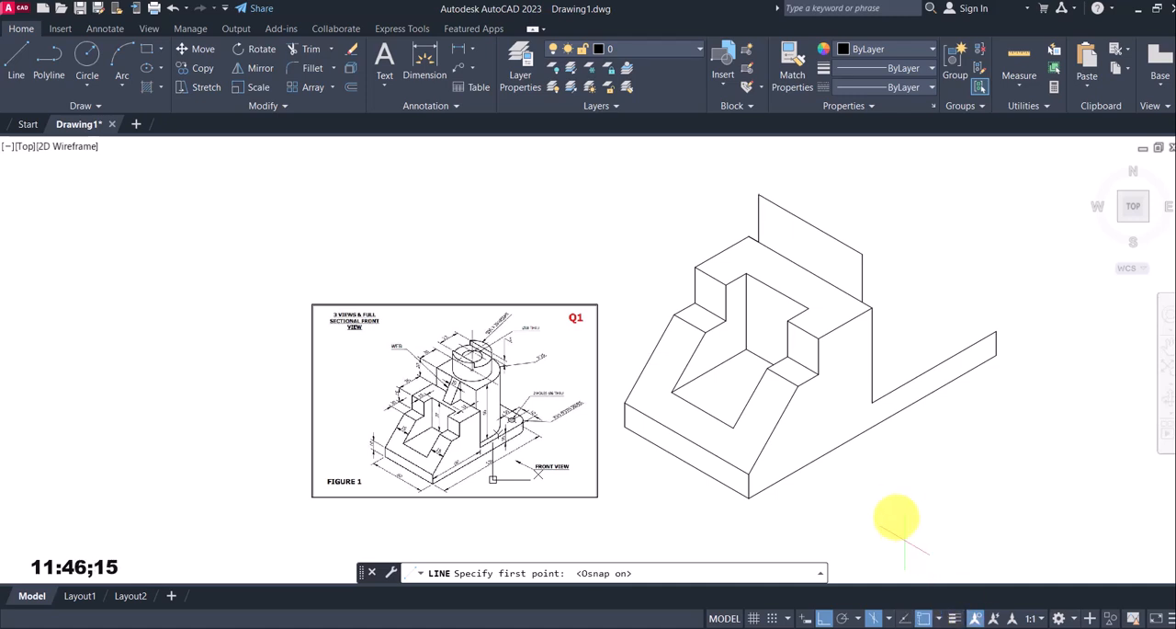
left_click(759, 195)
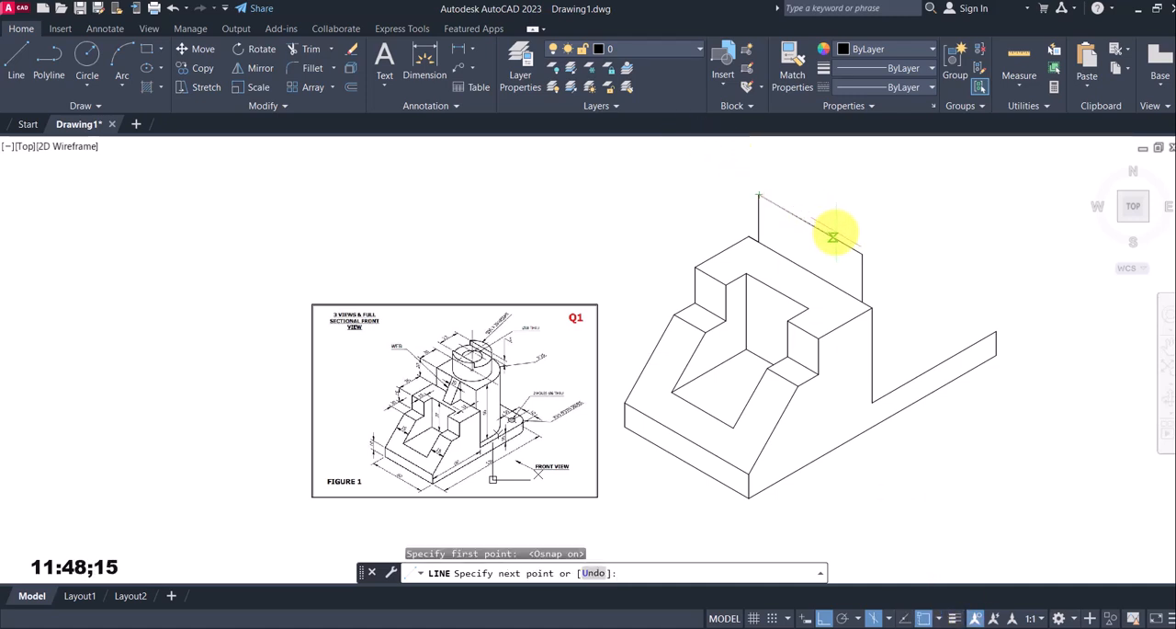
type("30")
key("Return")
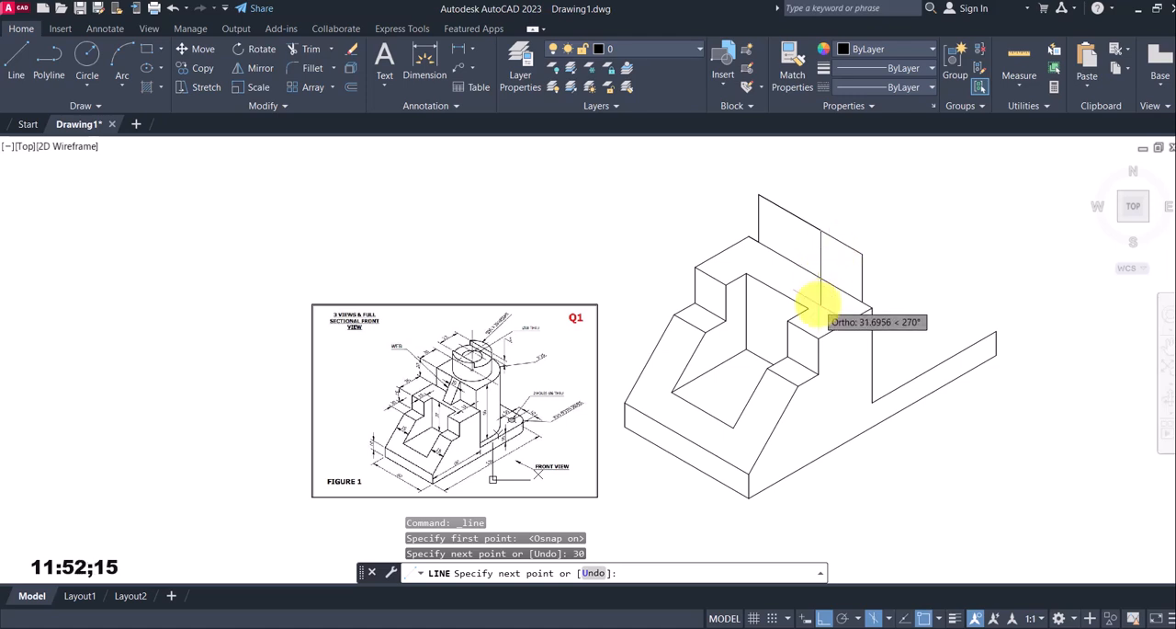
scroll(813, 304, "up", 2)
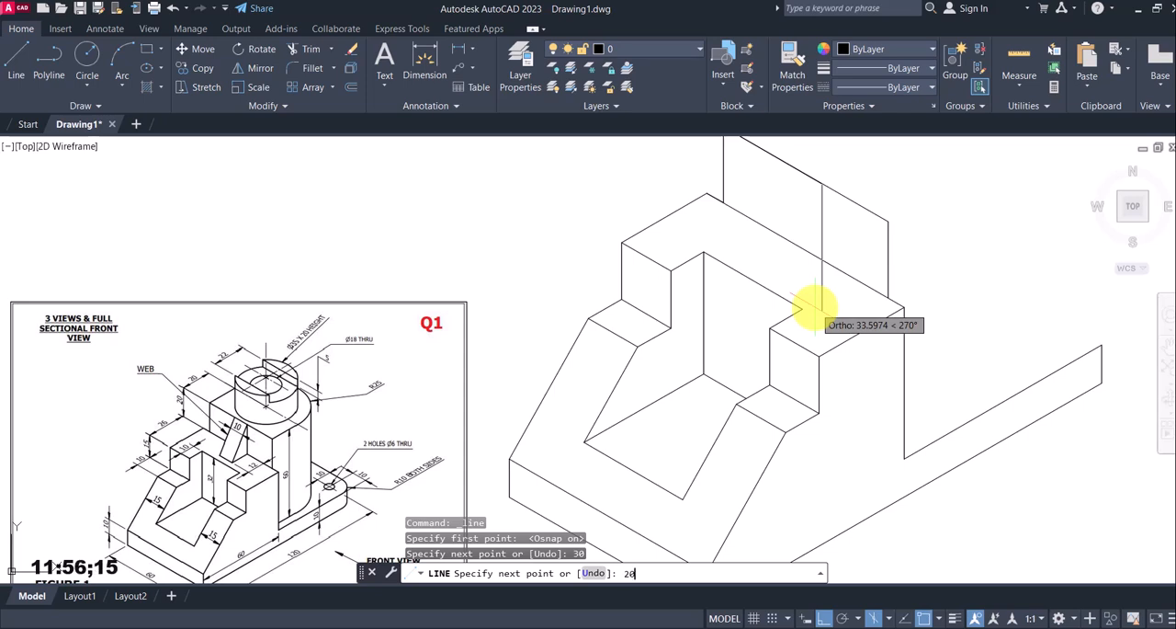
type("20")
key("Return")
key("Escape")
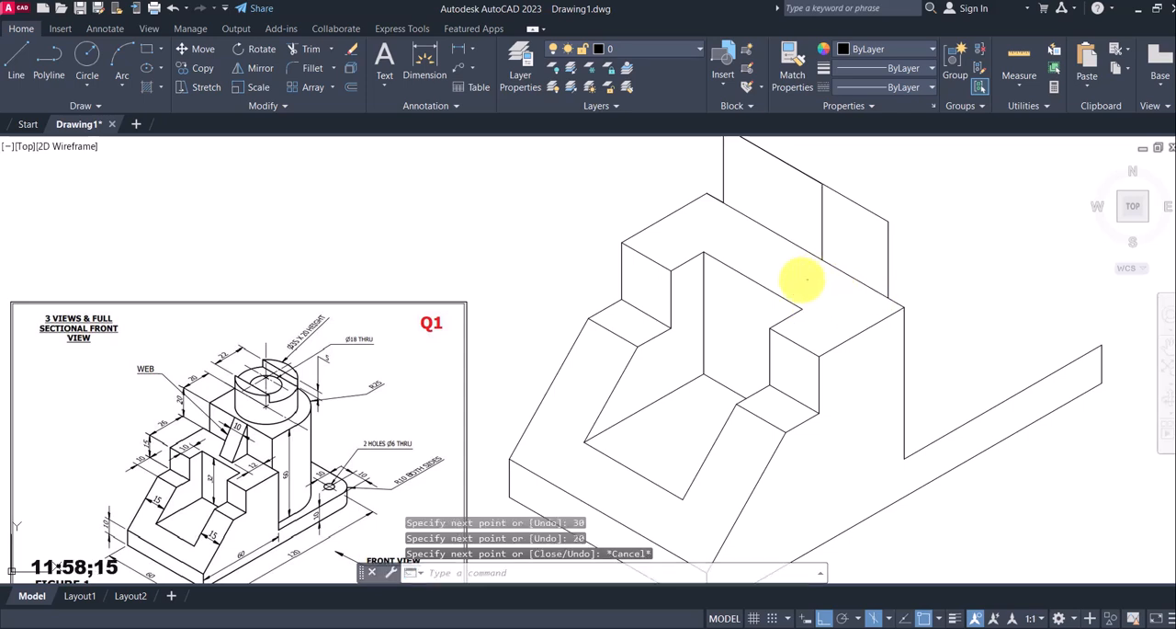
From the lower end of the web's vertical line, draw a line 12 mm at 210° and 10 mm at 150°
left_click(16, 57)
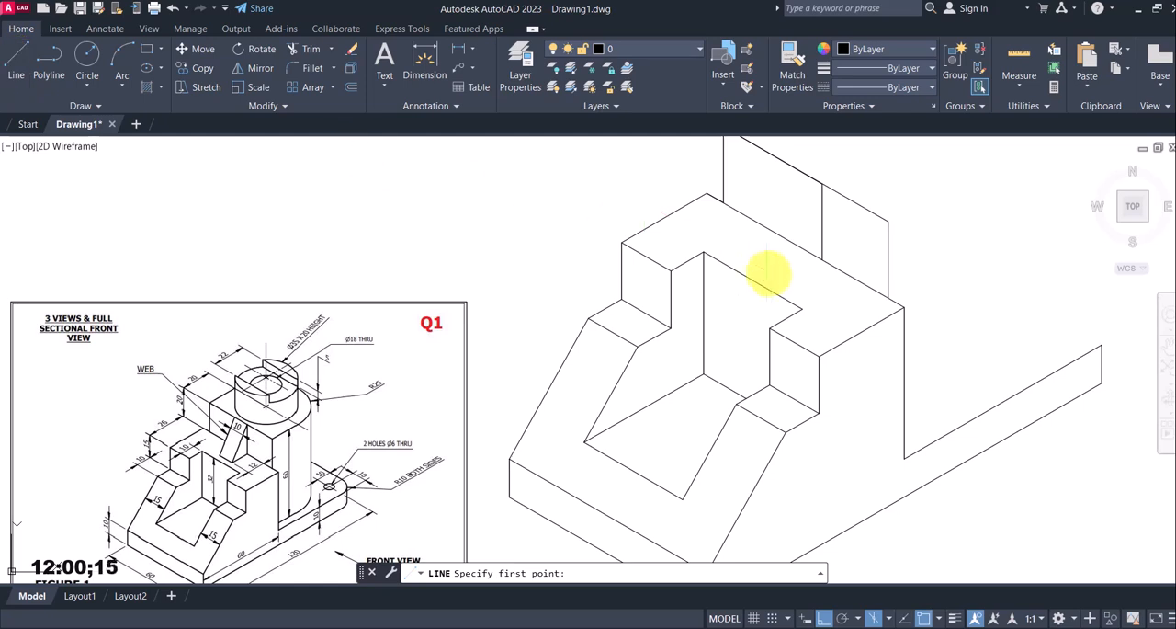
left_click(821, 260)
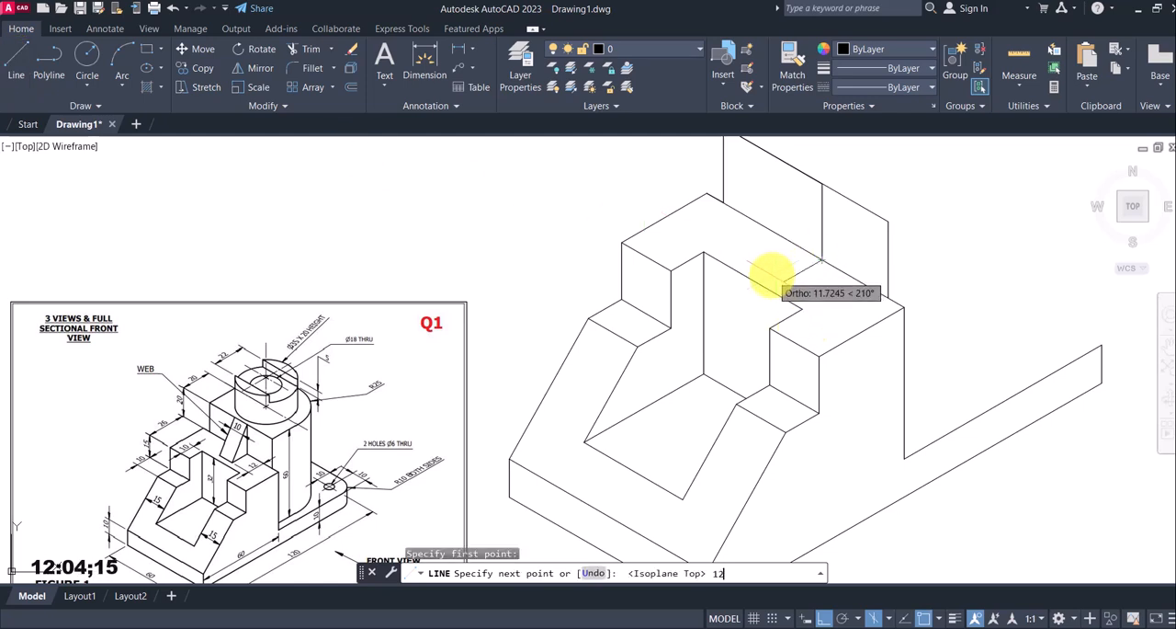
type("12")
key("Return")
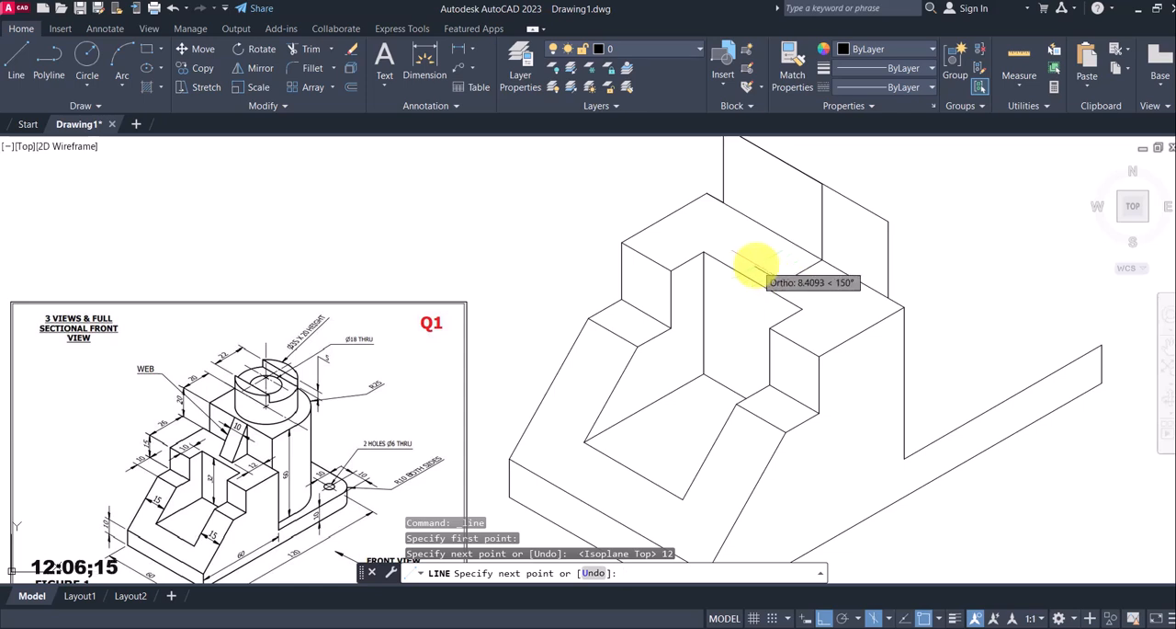
key("Return")
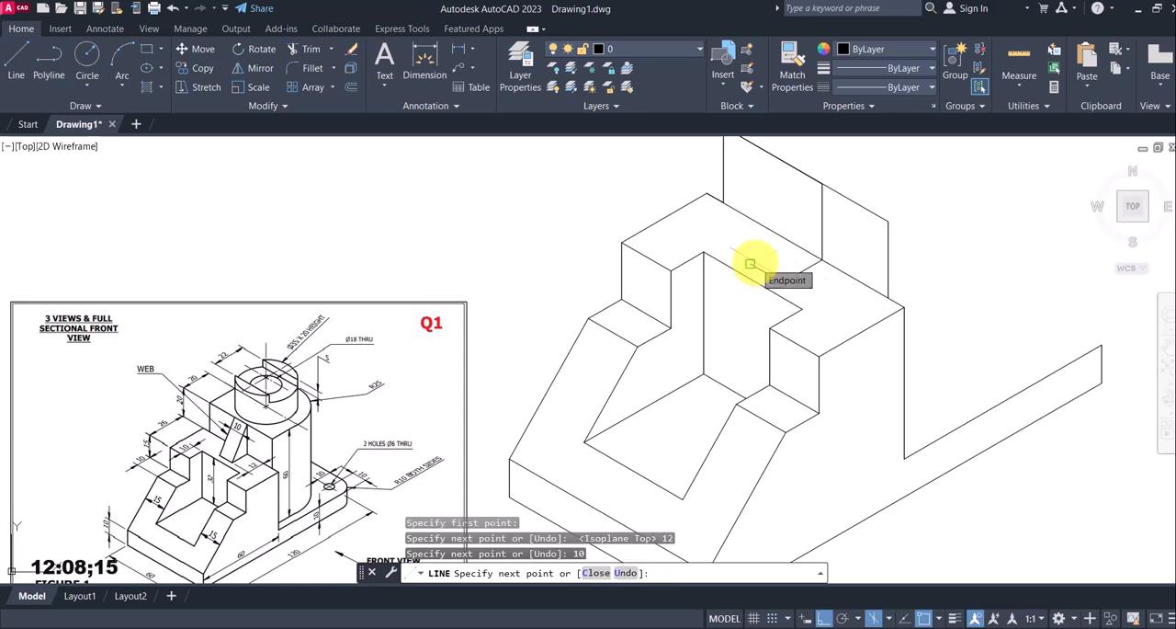
key("Escape")
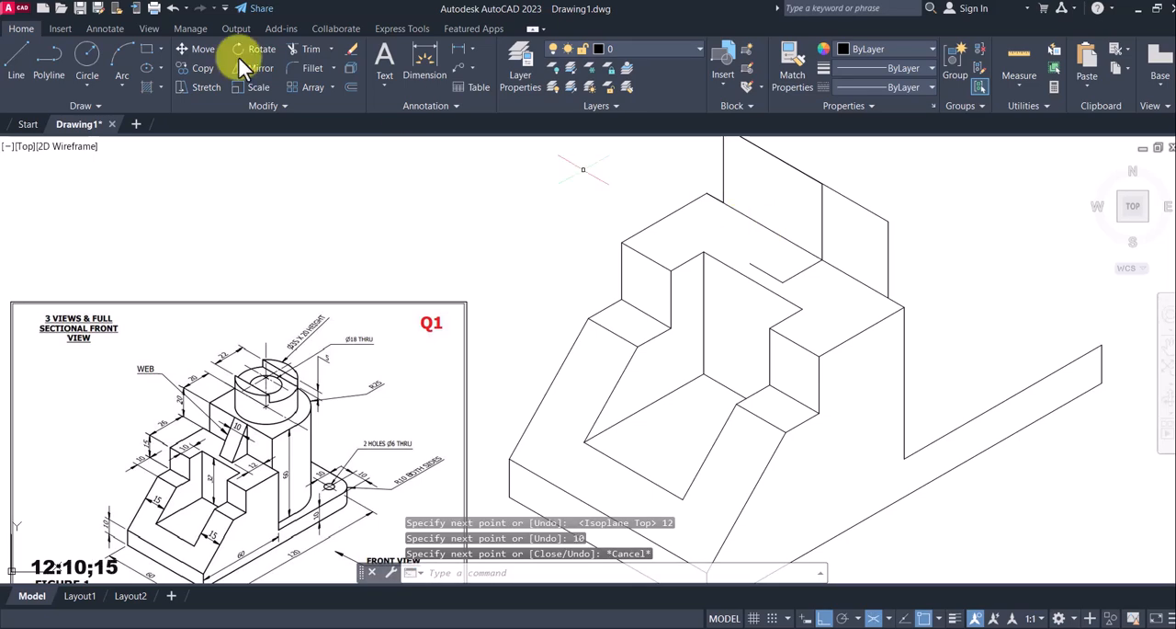
Draw the web's sloping edge from the top of its vertical line to the corner between the 12 mm and 10 mm lines
left_click(17, 57)
scroll(229, 451, "up", 4)
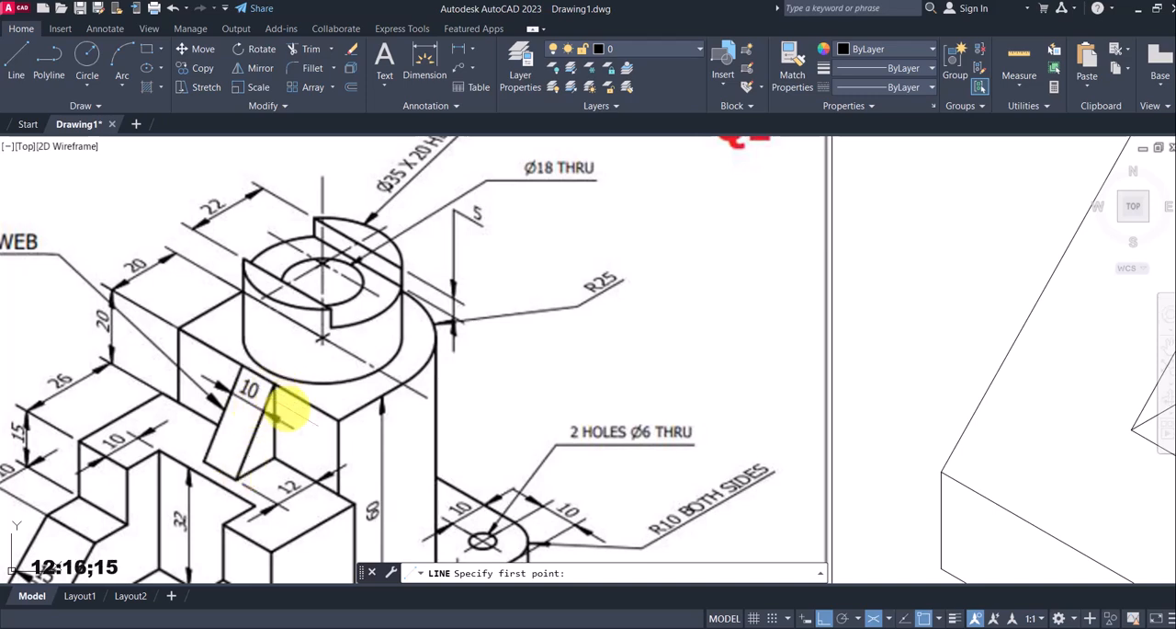
scroll(496, 377, "down", 2)
scroll(686, 318, "down", 2)
mouse_move(702, 280)
middle_mouse_down()
mouse_move(637, 343)
mouse_move(524, 413)
middle_mouse_up()
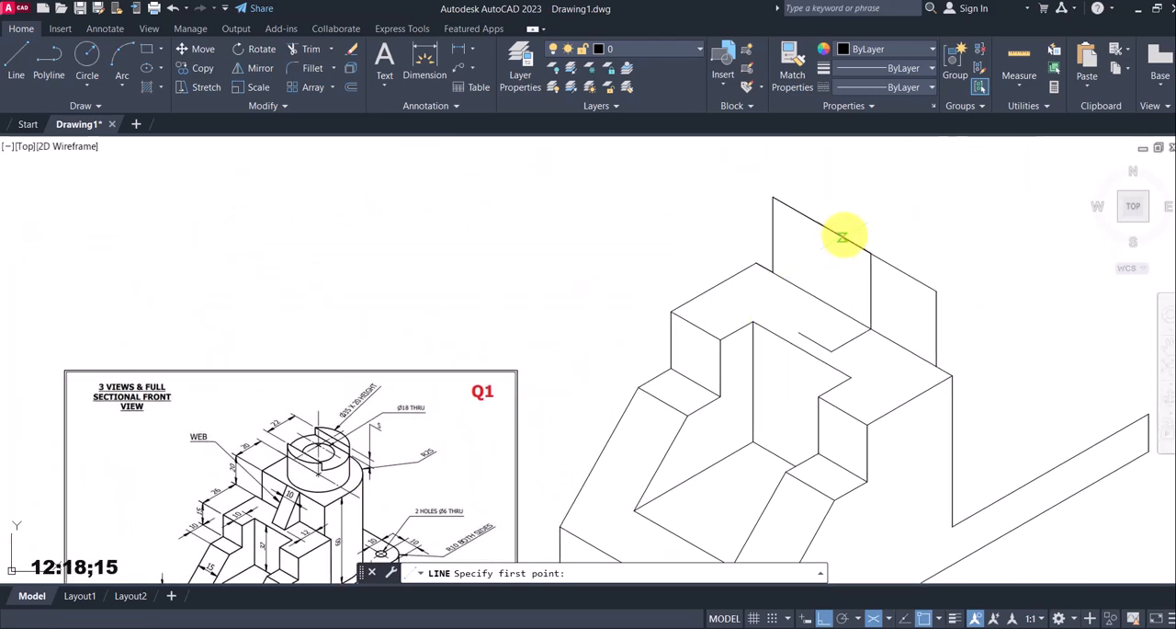
left_click(870, 253)
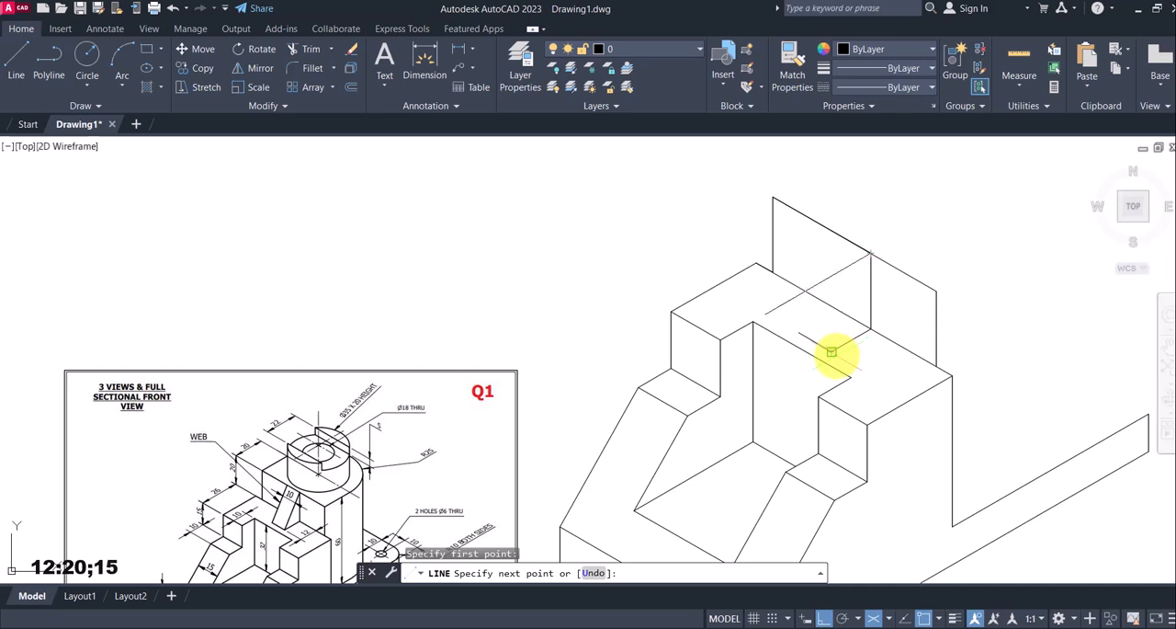
key("Escape")
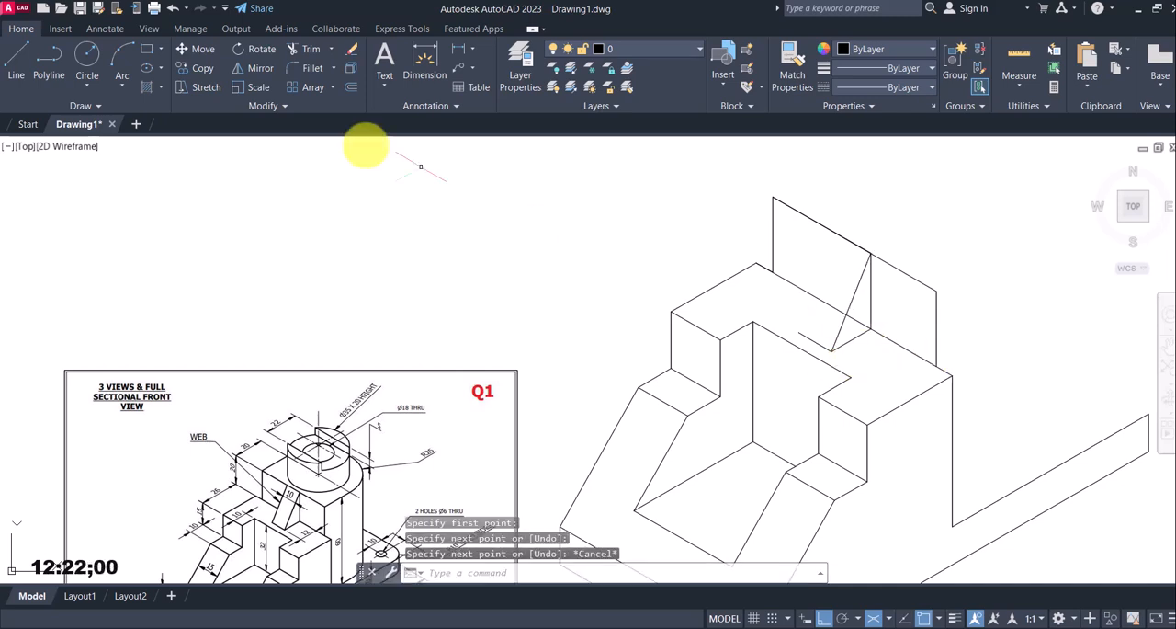
Copy the web's sloping edge from the near end to the far end of the 10 mm base line
left_click(208, 72)
left_click(857, 288)
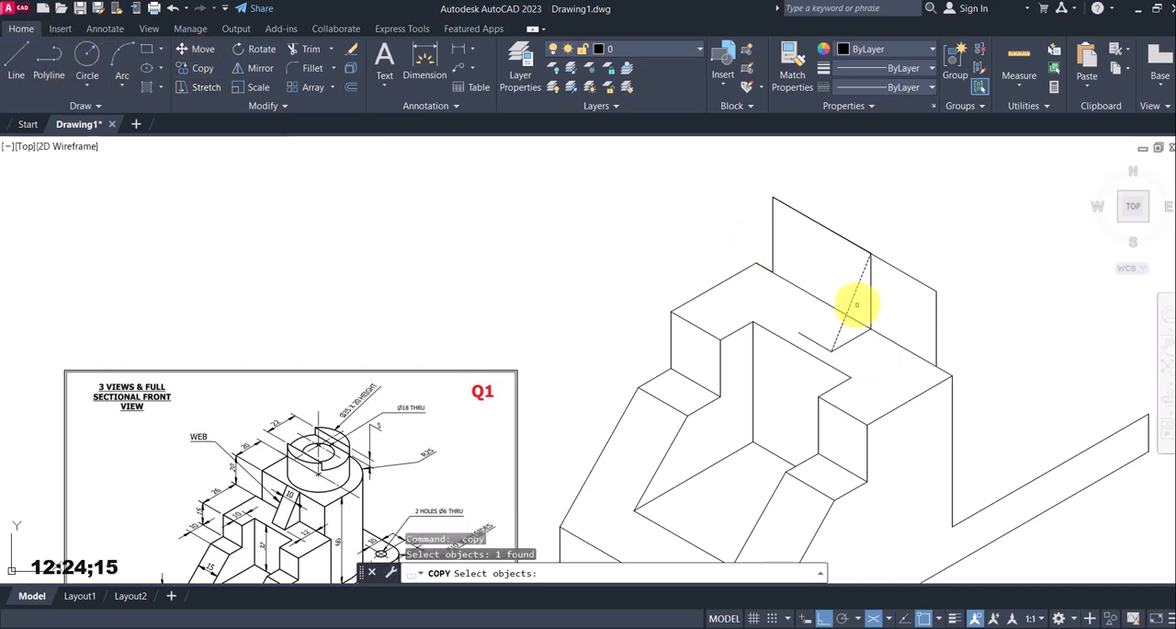
key("Return")
left_click(831, 351)
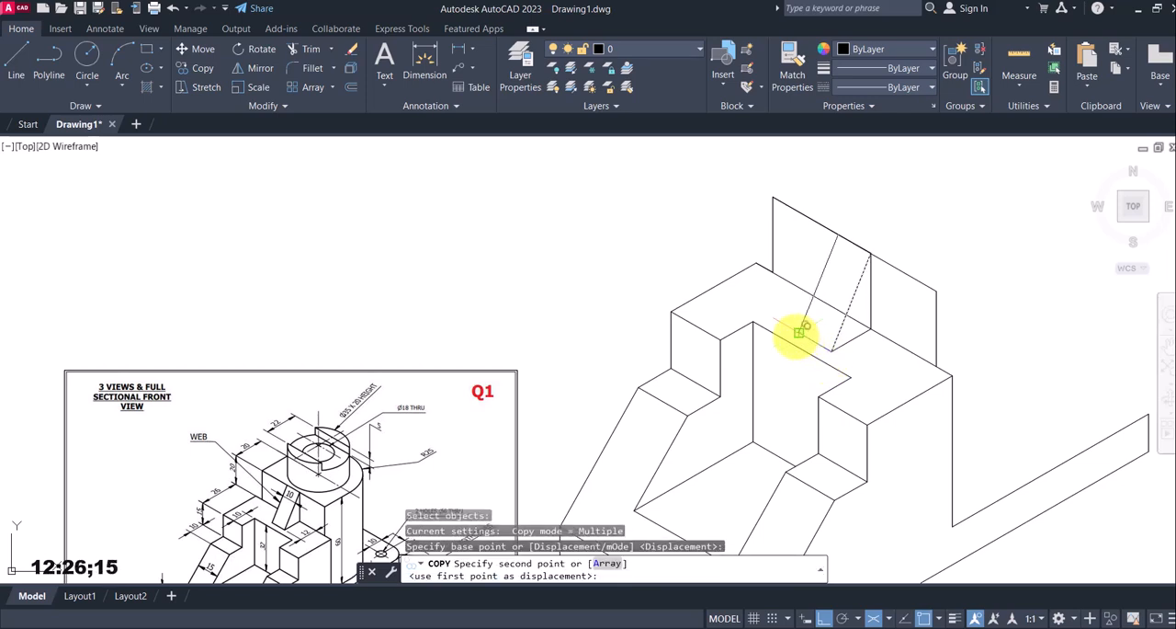
left_click(799, 329)
key("Return")
Trim the parts of the body's rear top edge hidden behind the web
type("tr")
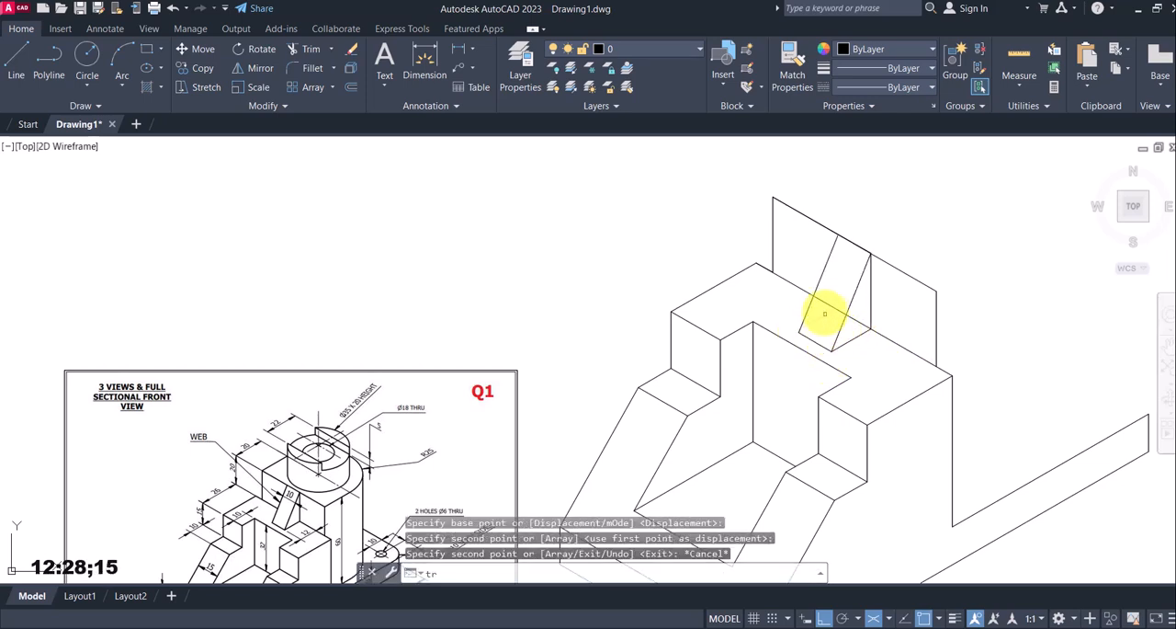
key("Return")
left_click(866, 319)
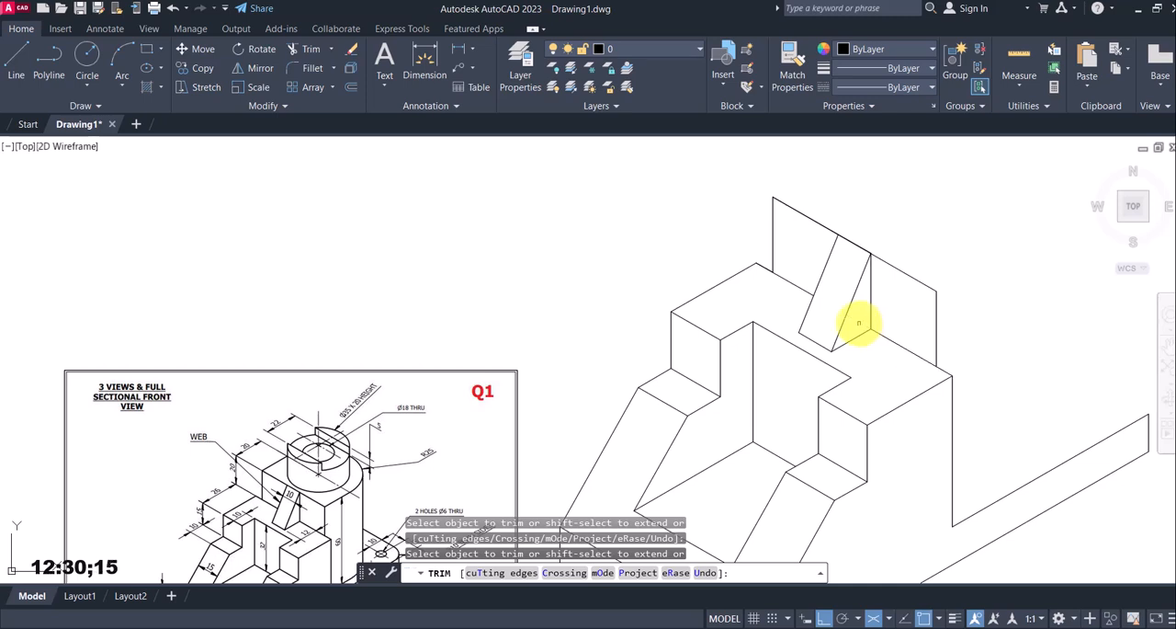
key("Escape")
Draw a 20 mm line at 30° from the upper-left corner of the raised block's front face
scroll(818, 331, "down", 5)
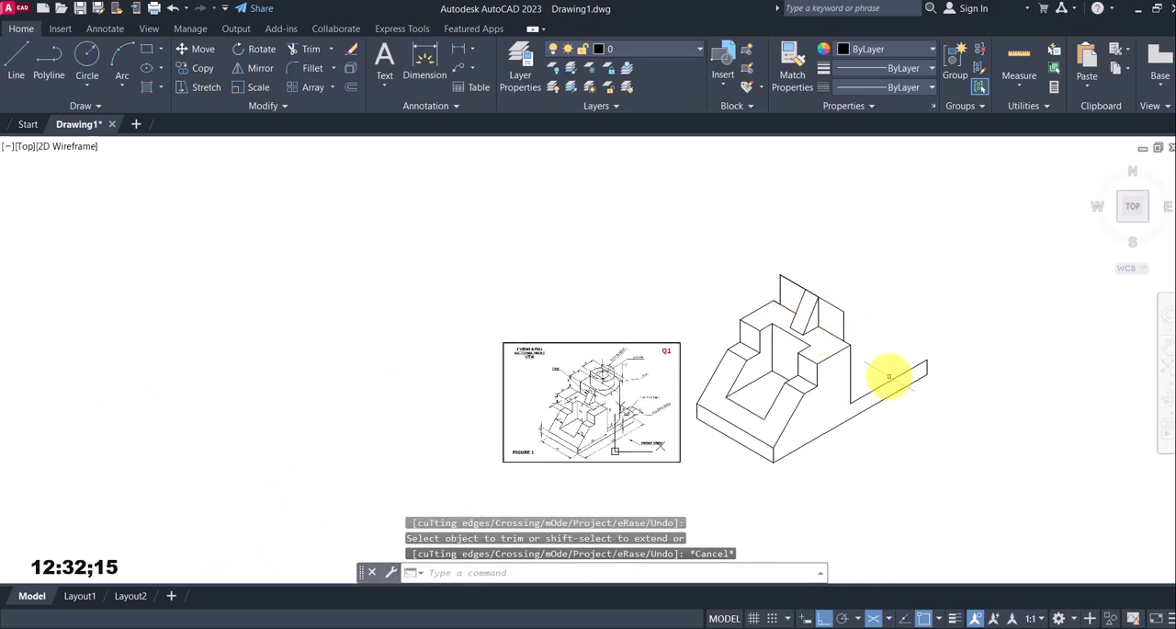
scroll(888, 376, "up", 2)
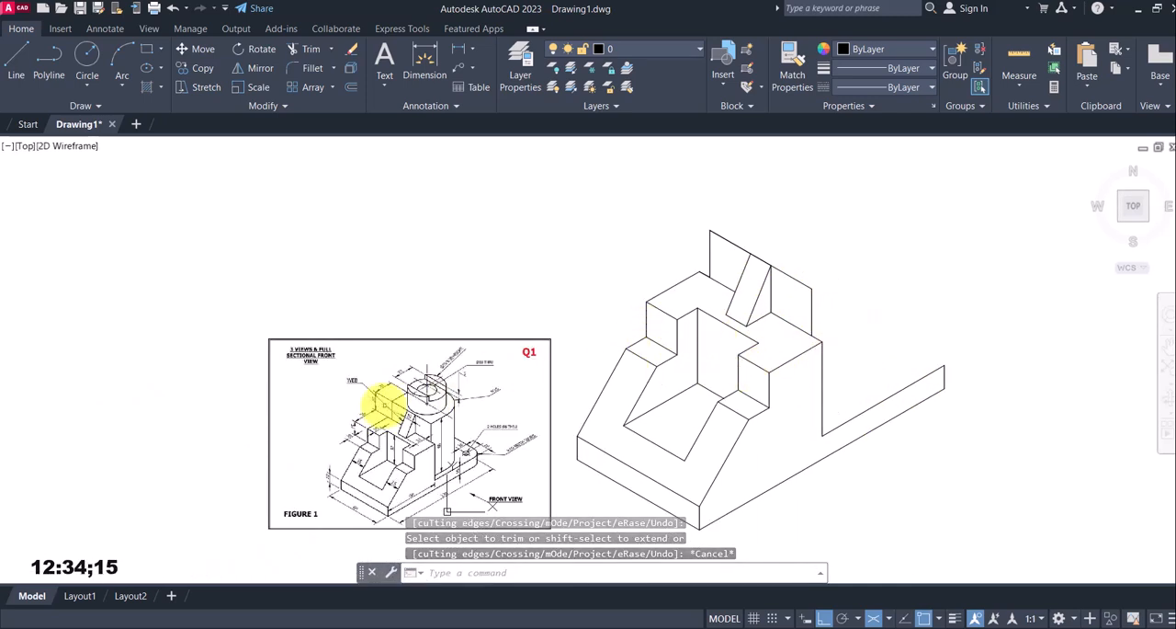
scroll(384, 405, "up", 3)
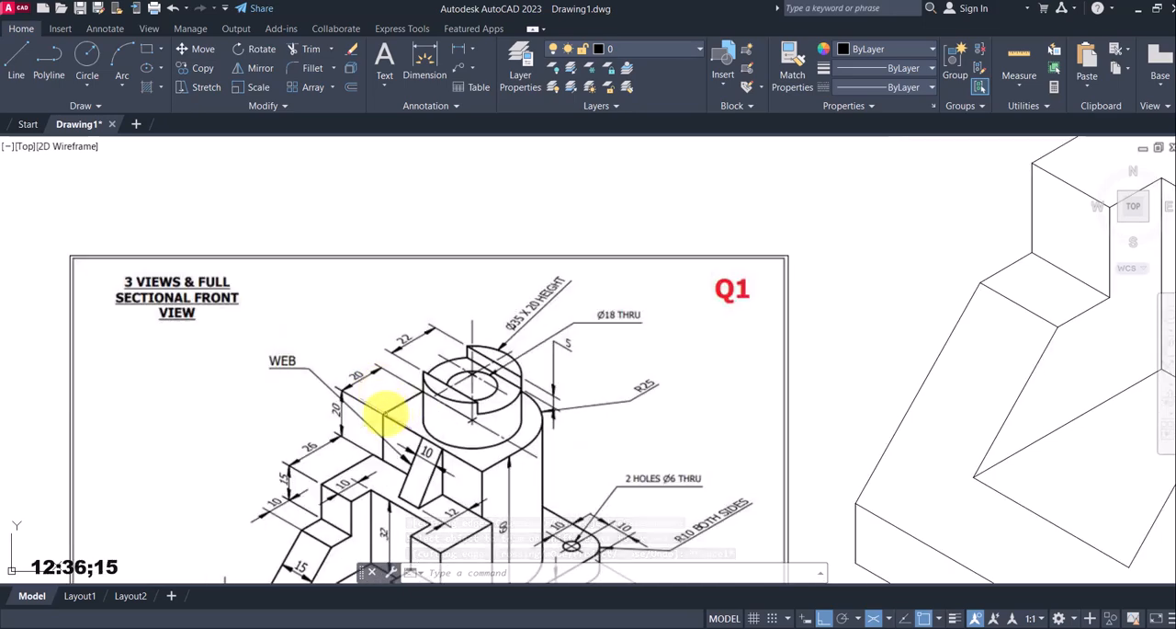
scroll(386, 411, "up", 2)
scroll(432, 393, "down", 4)
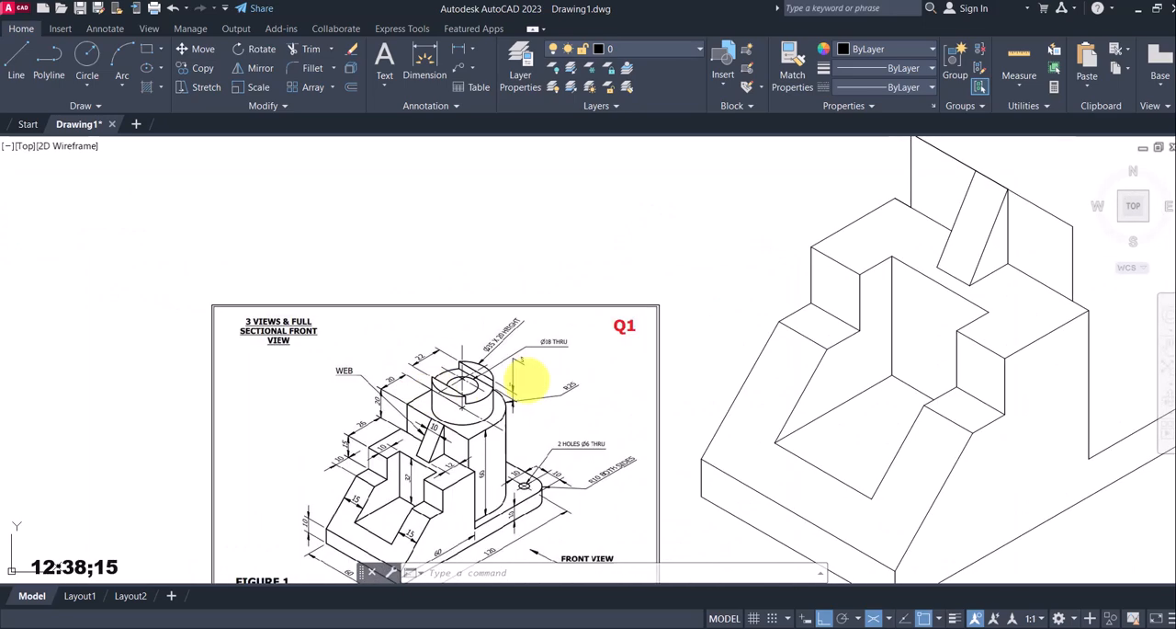
scroll(629, 362, "down", 4)
middle_click_drag(812, 337, 781, 374)
left_click(15, 57)
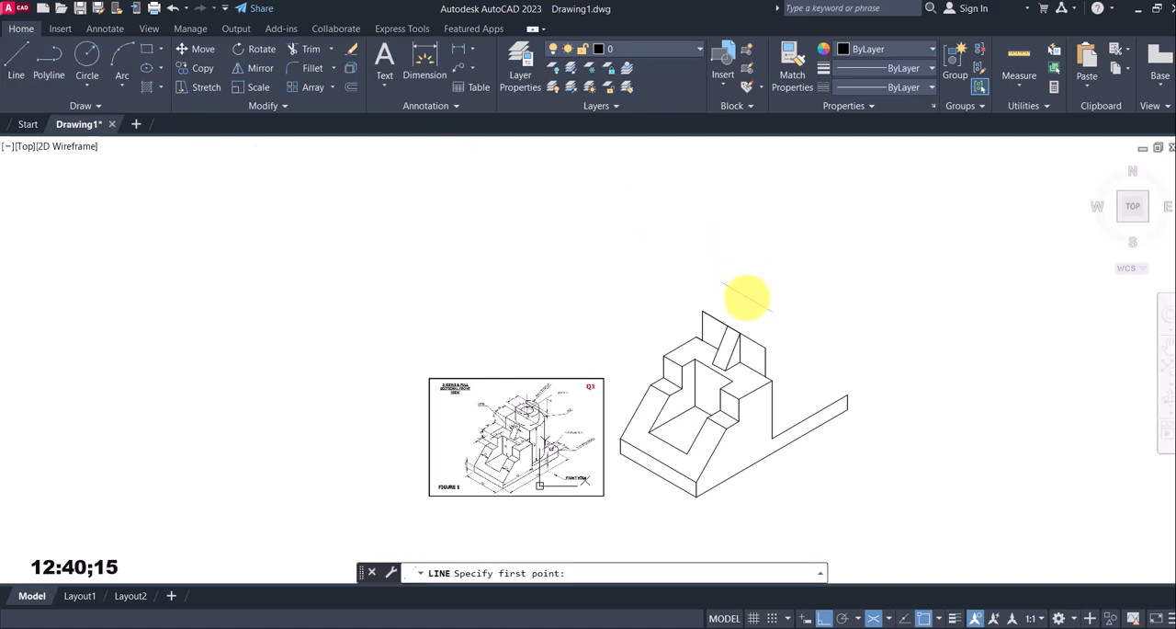
left_click(702, 311)
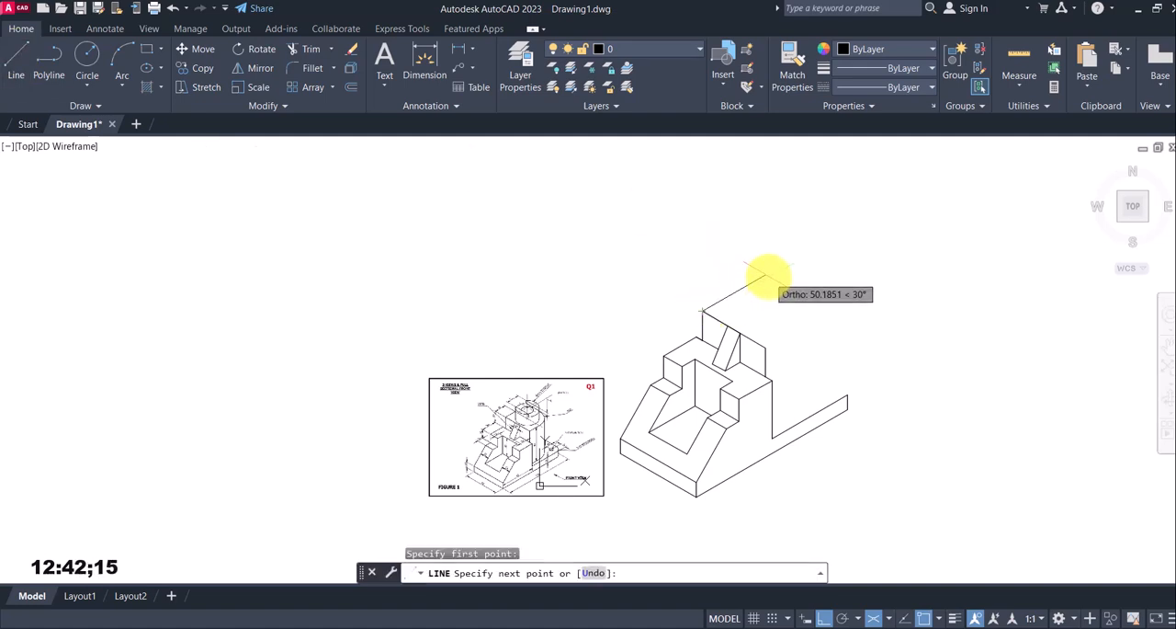
key("Return")
key("Escape")
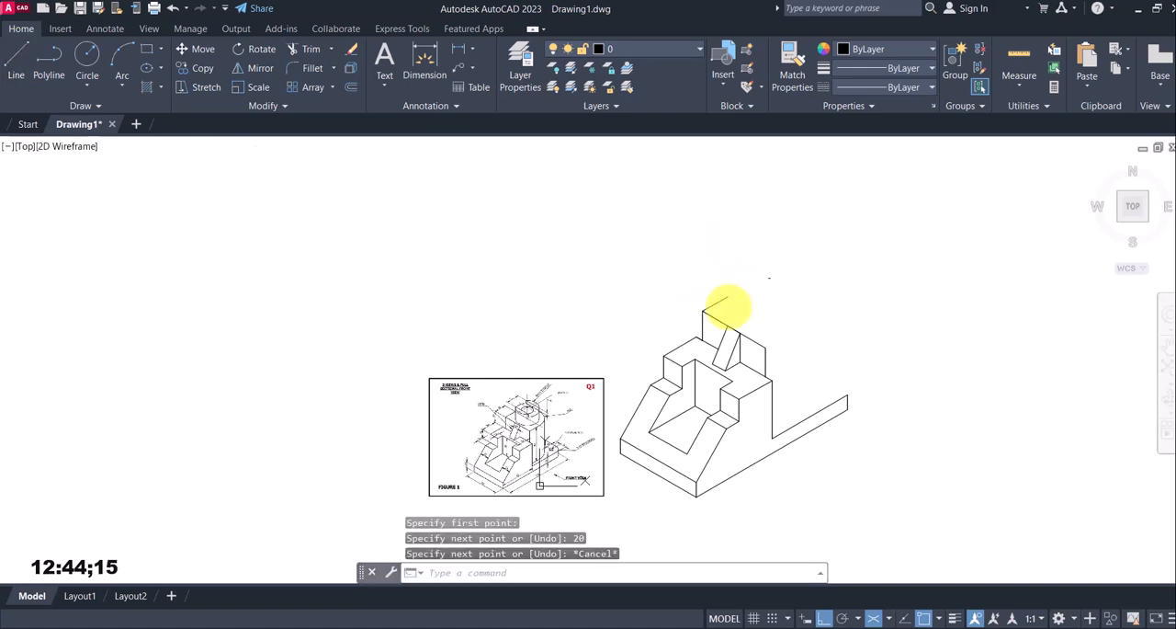
Draw a matching 20 mm line at 30° from the upper-right corner of the raised block's front face
left_click(16, 57)
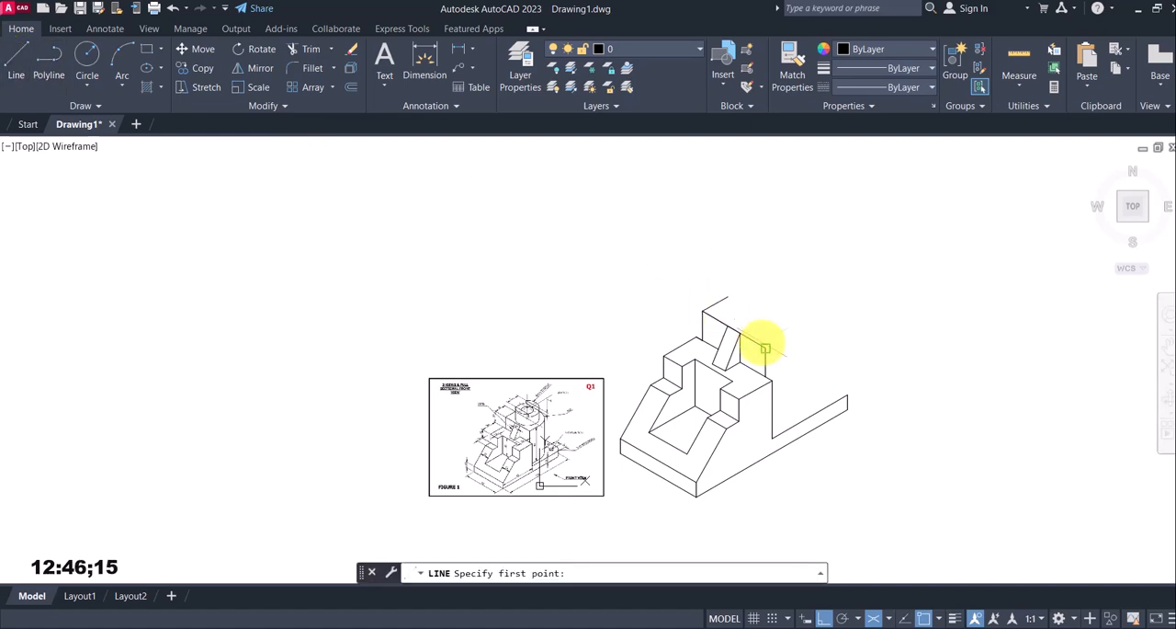
left_click(765, 347)
type("20")
key("Return")
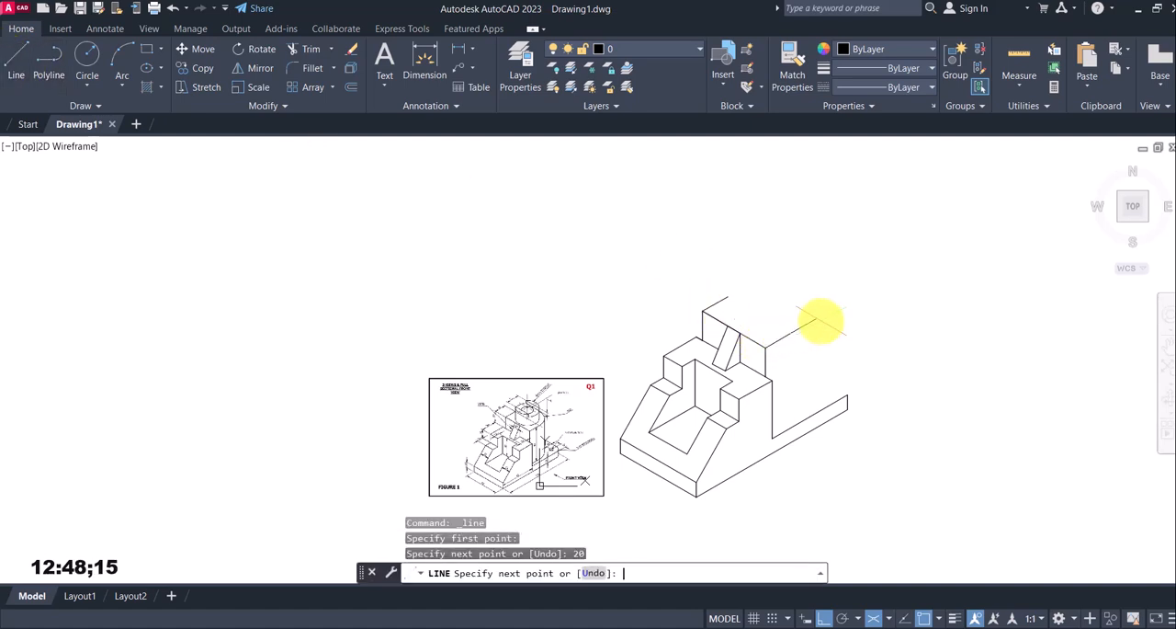
key("Escape")
scroll(684, 433, "up", 2)
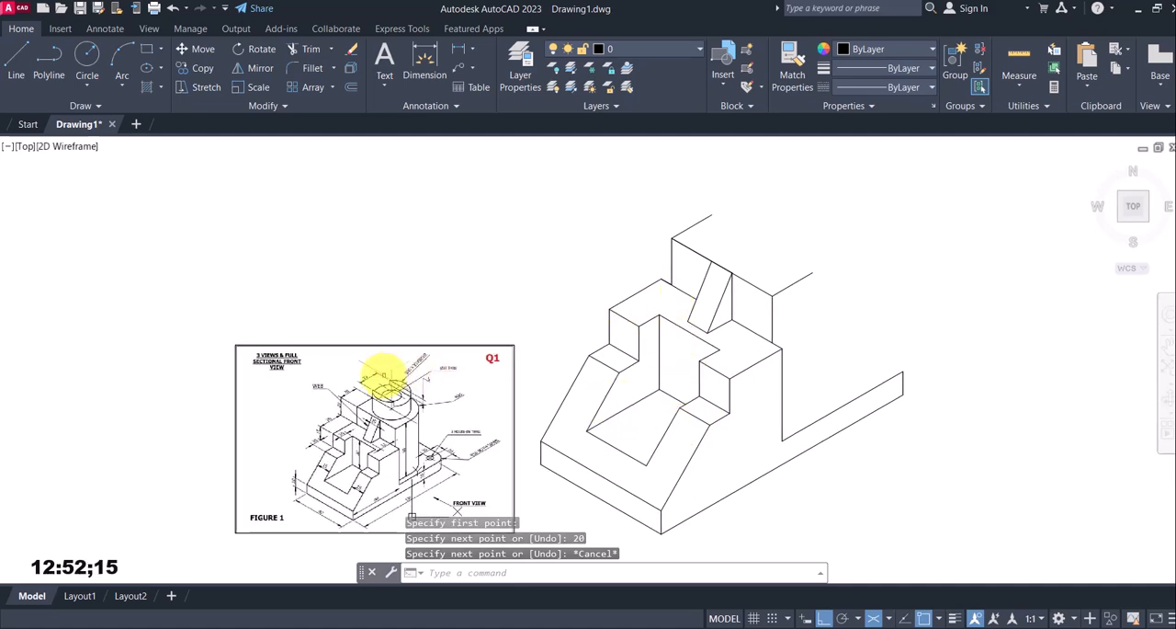
scroll(405, 427, "up", 2)
scroll(429, 404, "up", 2)
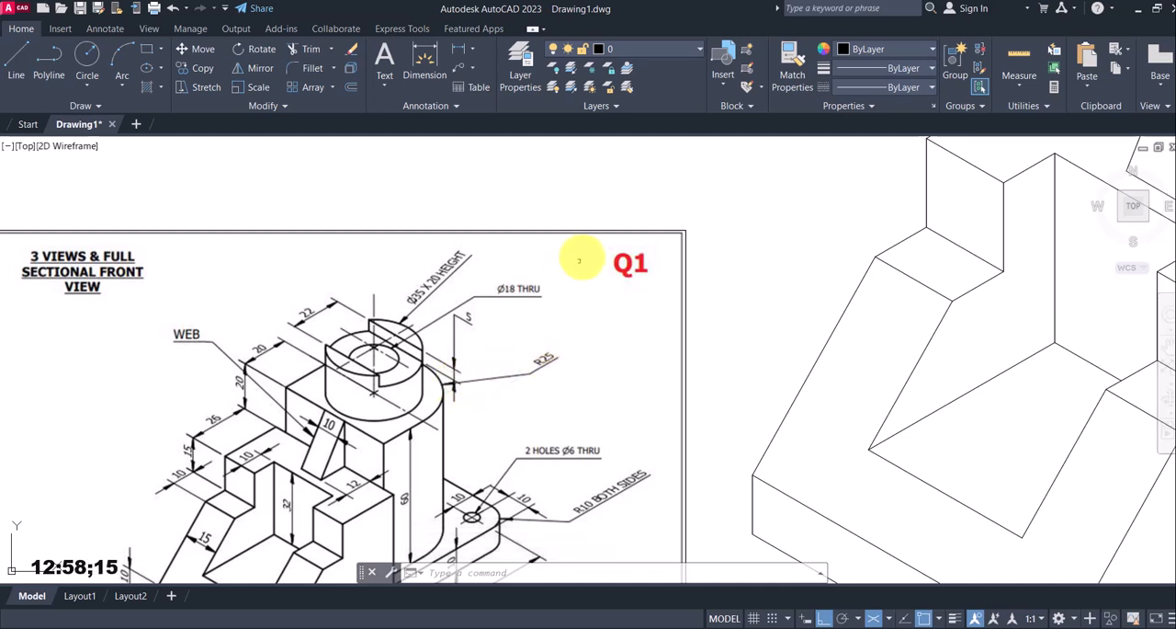
scroll(544, 361, "down", 4)
middle_click_drag(901, 220, 834, 257)
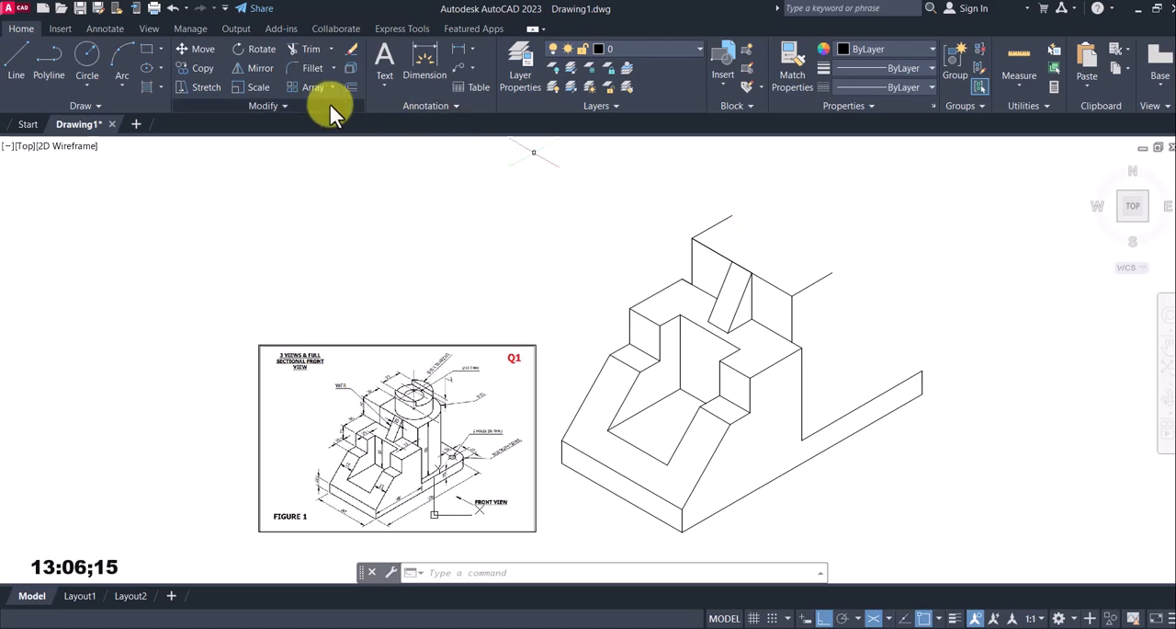
left_click(160, 70)
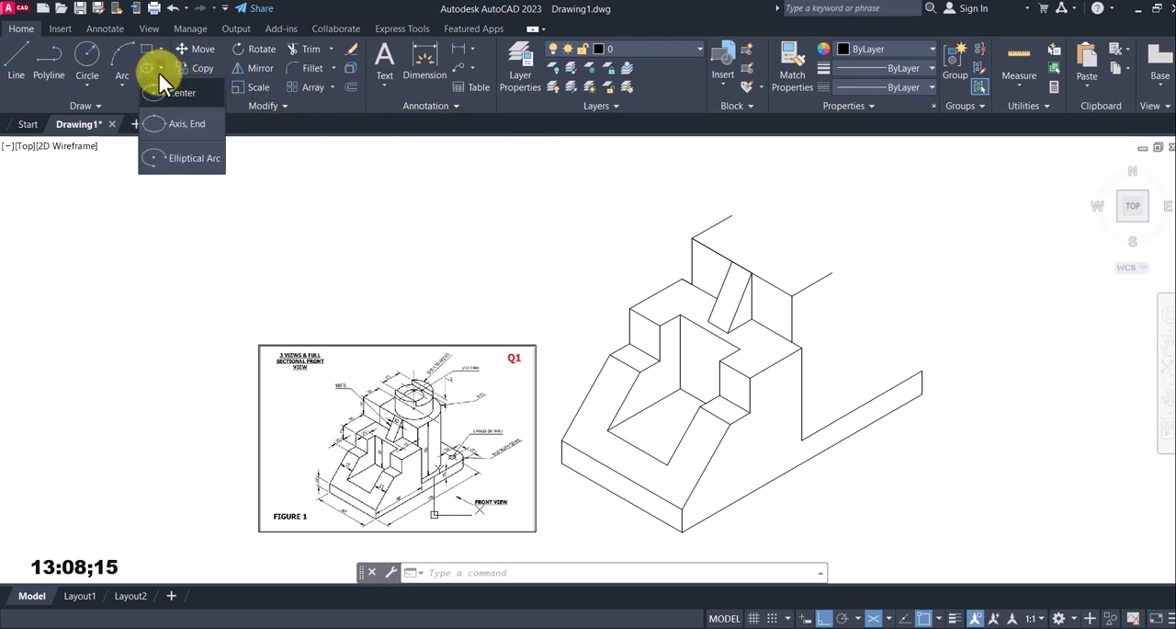
left_click(180, 125)
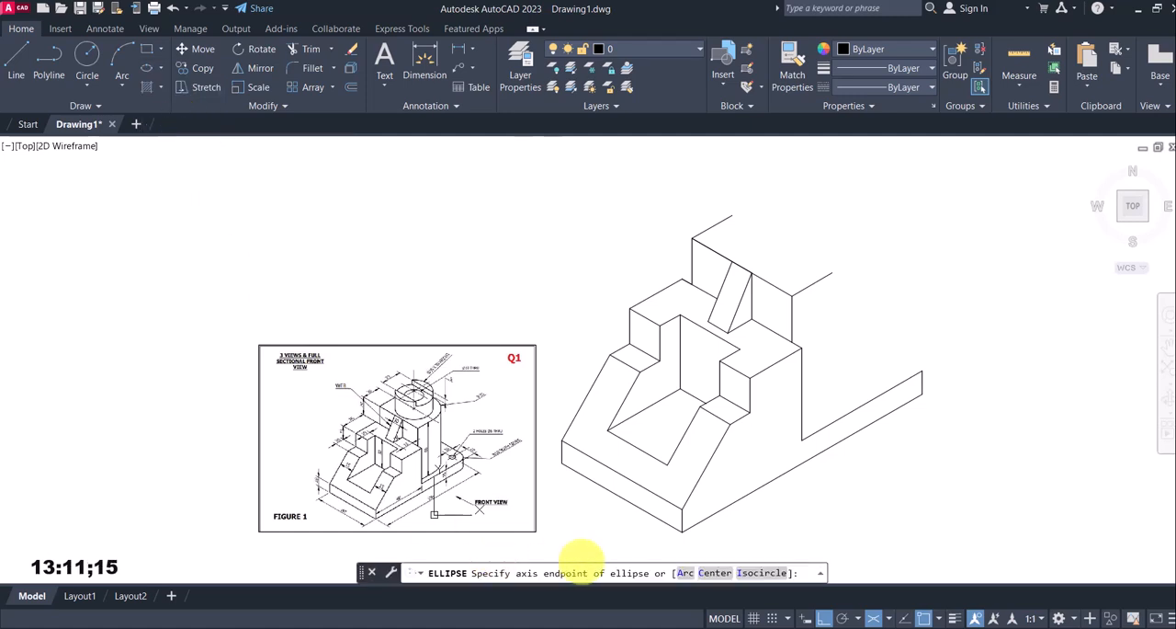
left_click(761, 573)
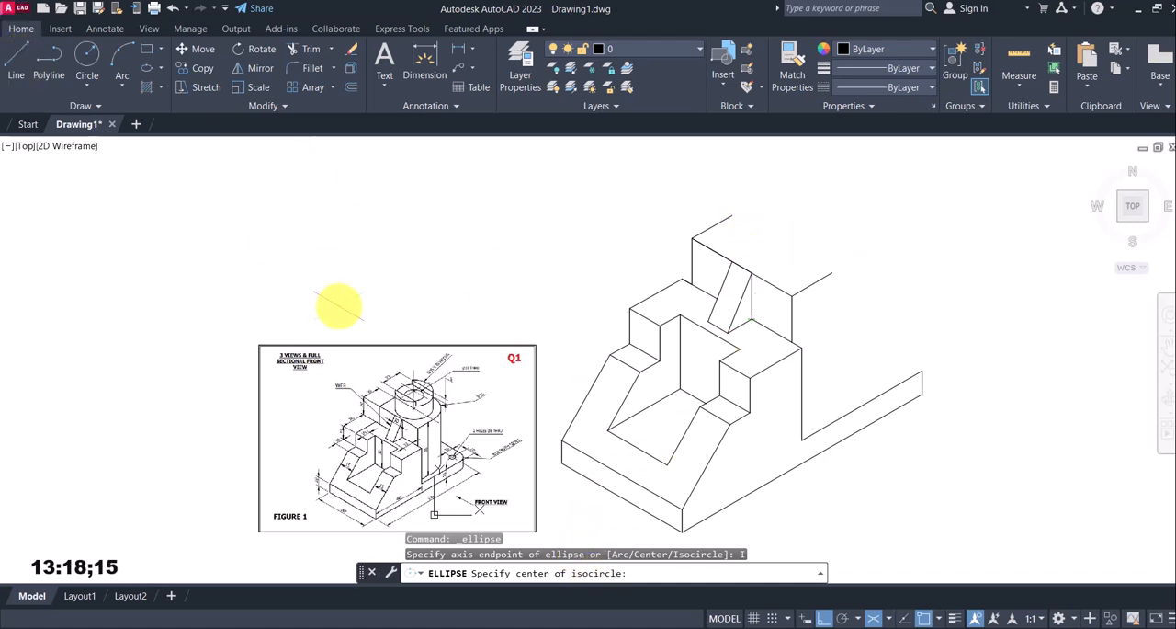
key("Escape")
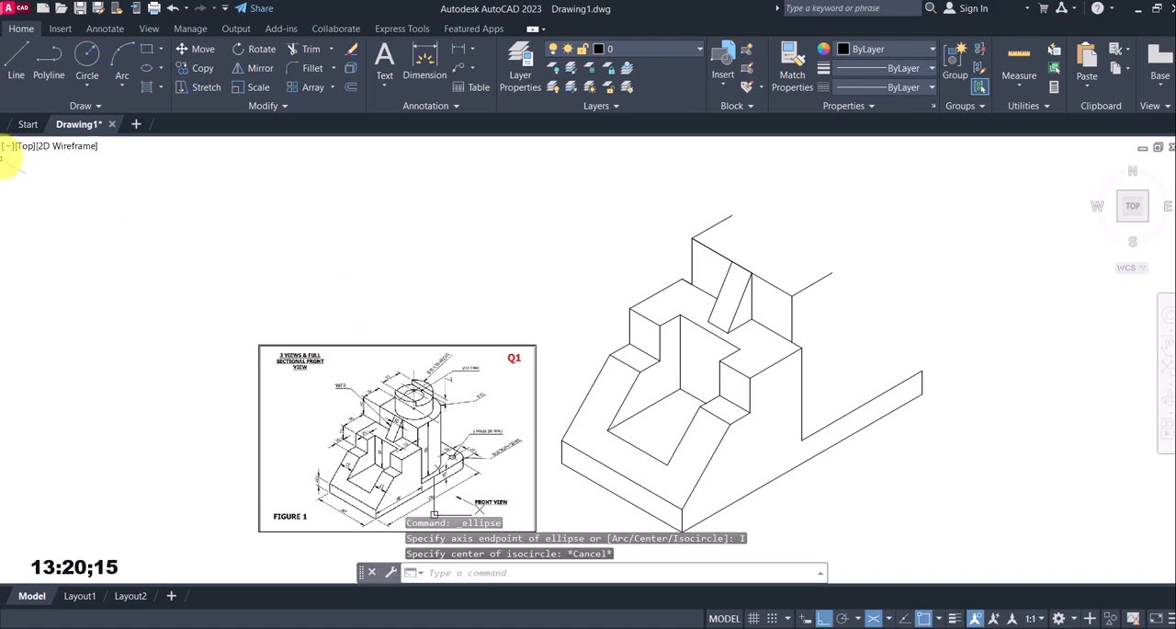
Draw a line joining the rear ends of the two 20 mm lines on the raised block's top face
left_click(19, 67)
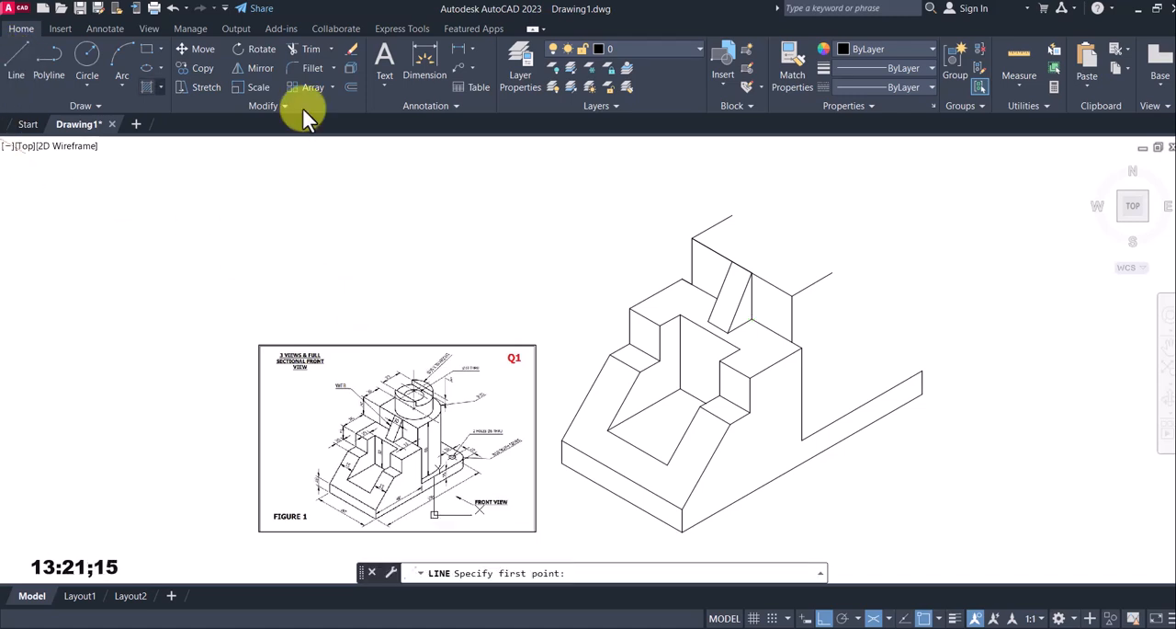
left_click(731, 214)
left_click(831, 272)
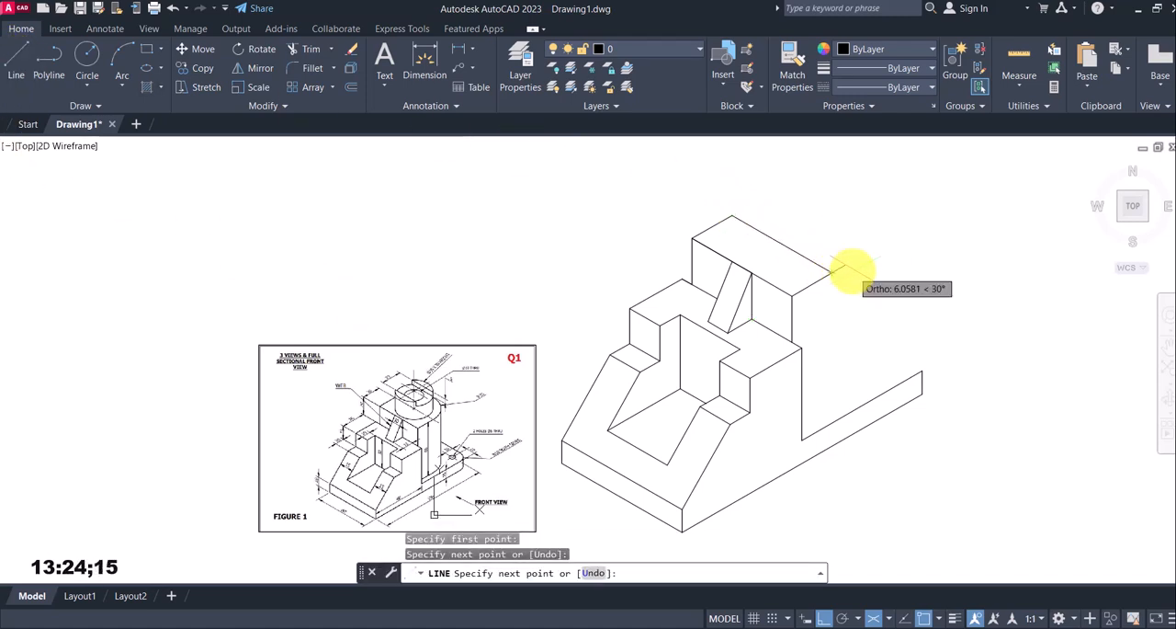
key("Escape")
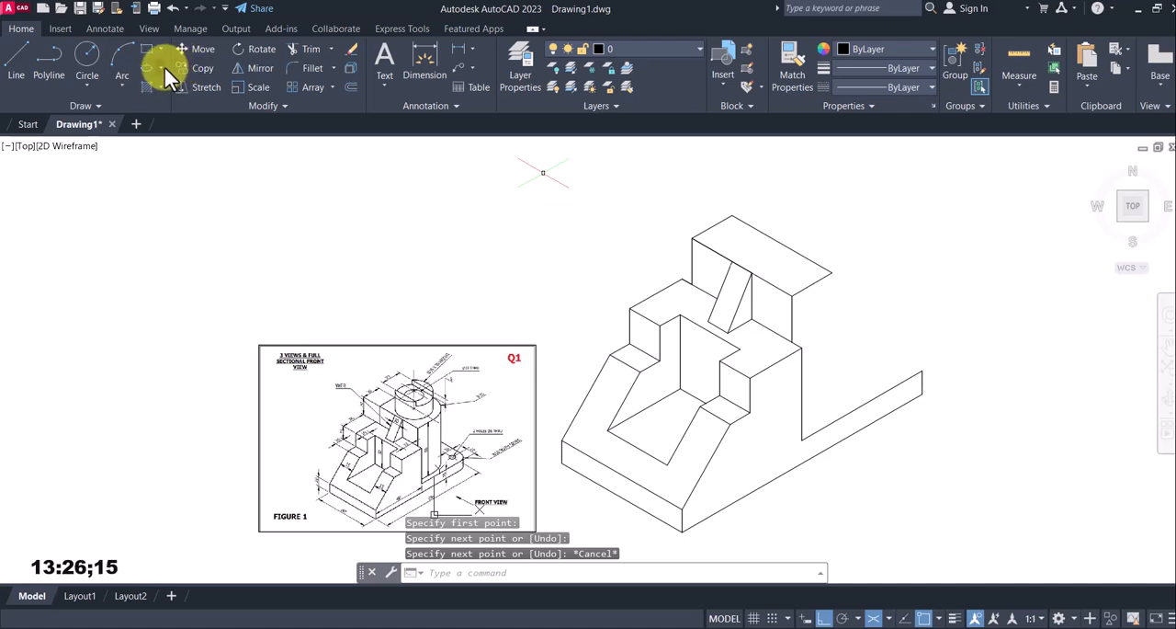
Draw an isocircle of radius 25 mm centred on the midpoint of the raised block's rear top line
left_click(164, 66)
left_click(150, 114)
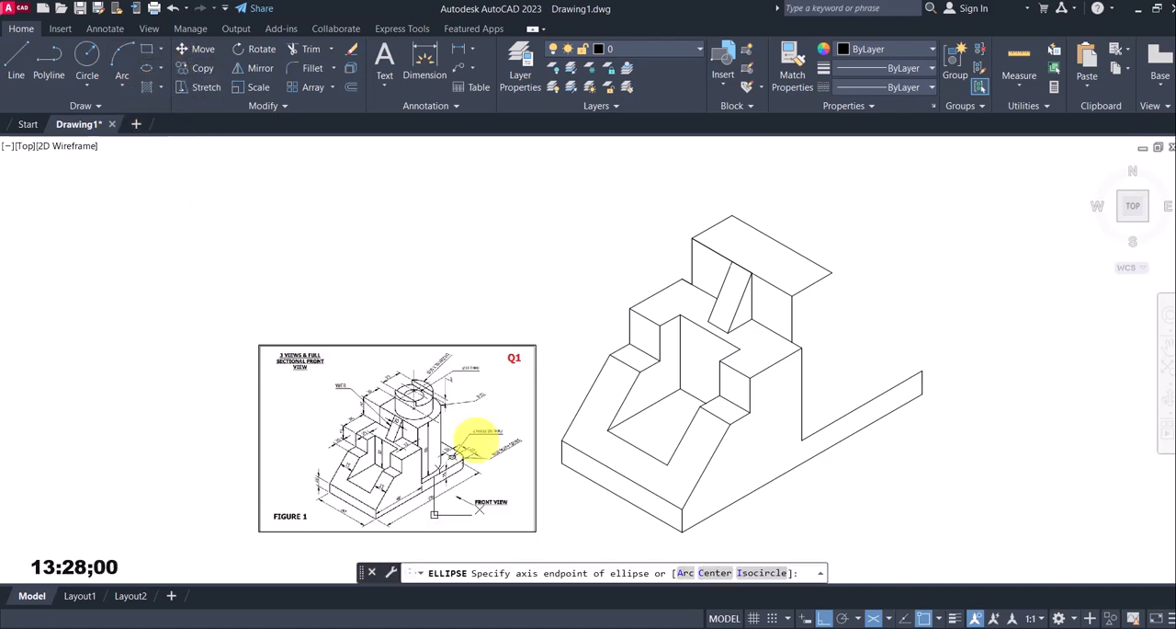
left_click(762, 572)
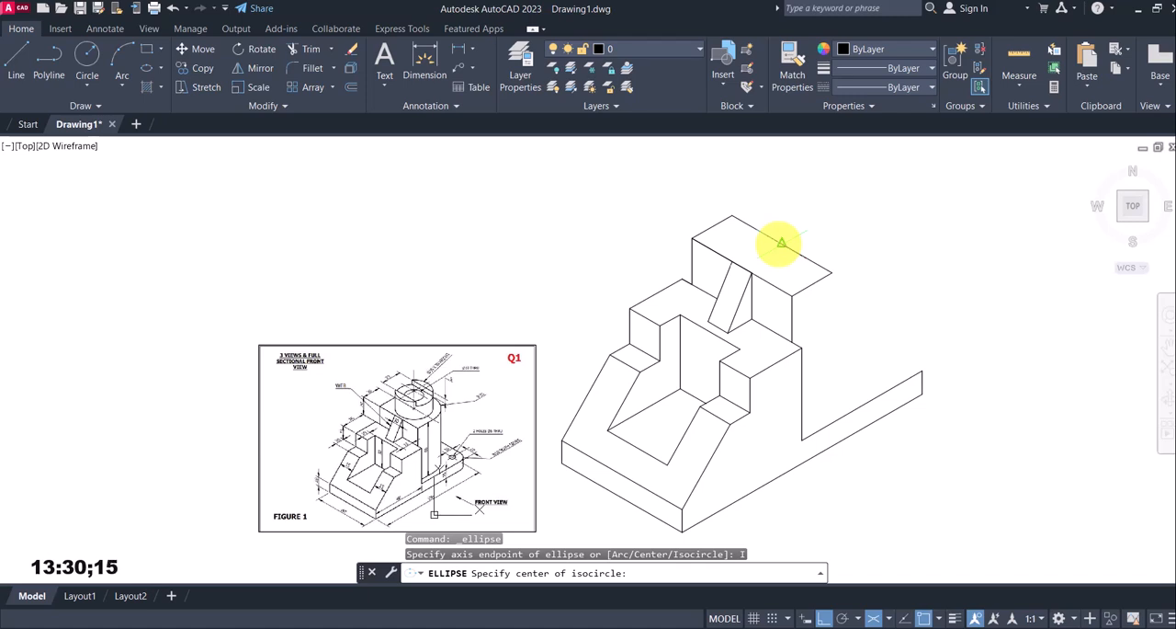
left_click(781, 241)
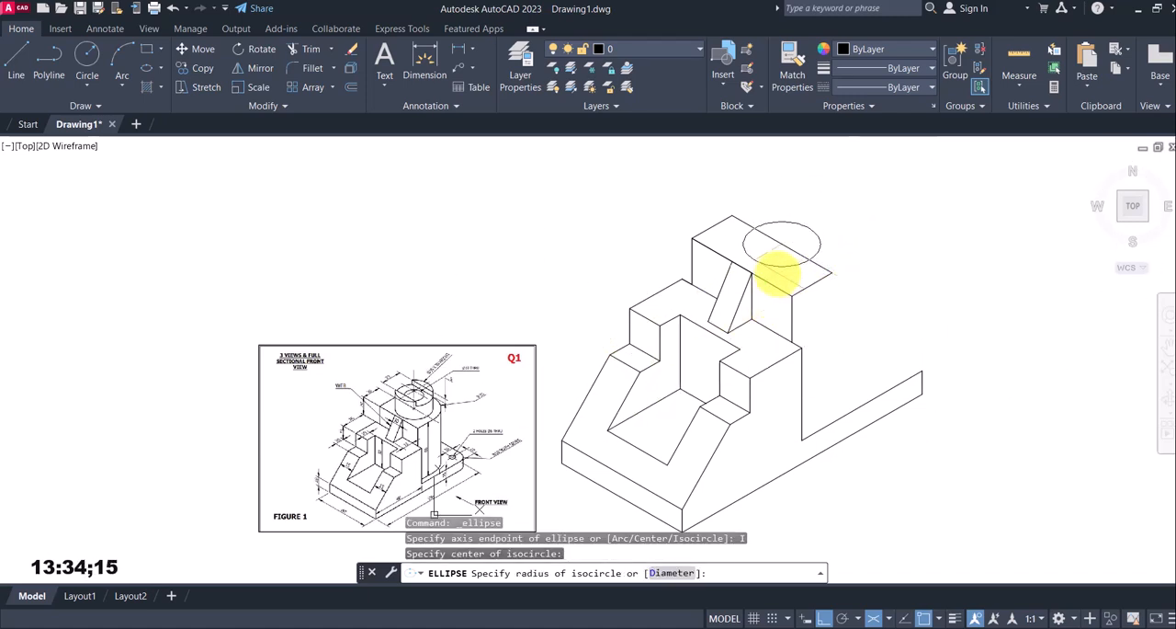
key("Return")
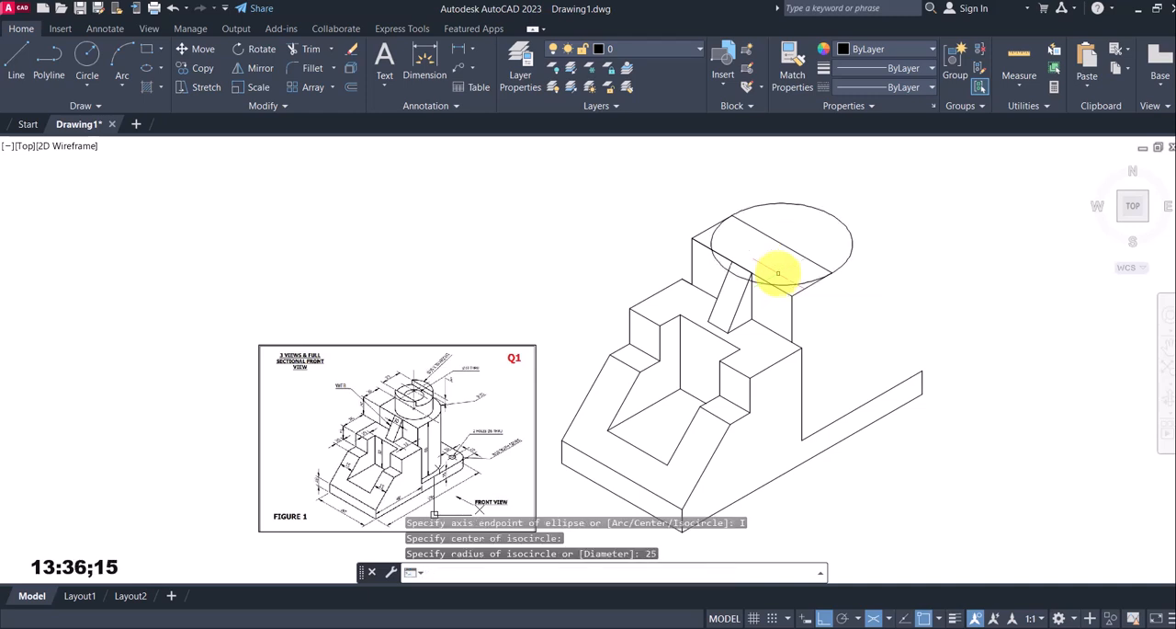
Trim away the front half of the 25 mm radius isocircle and erase the line across its centre
type("tr")
key("Return")
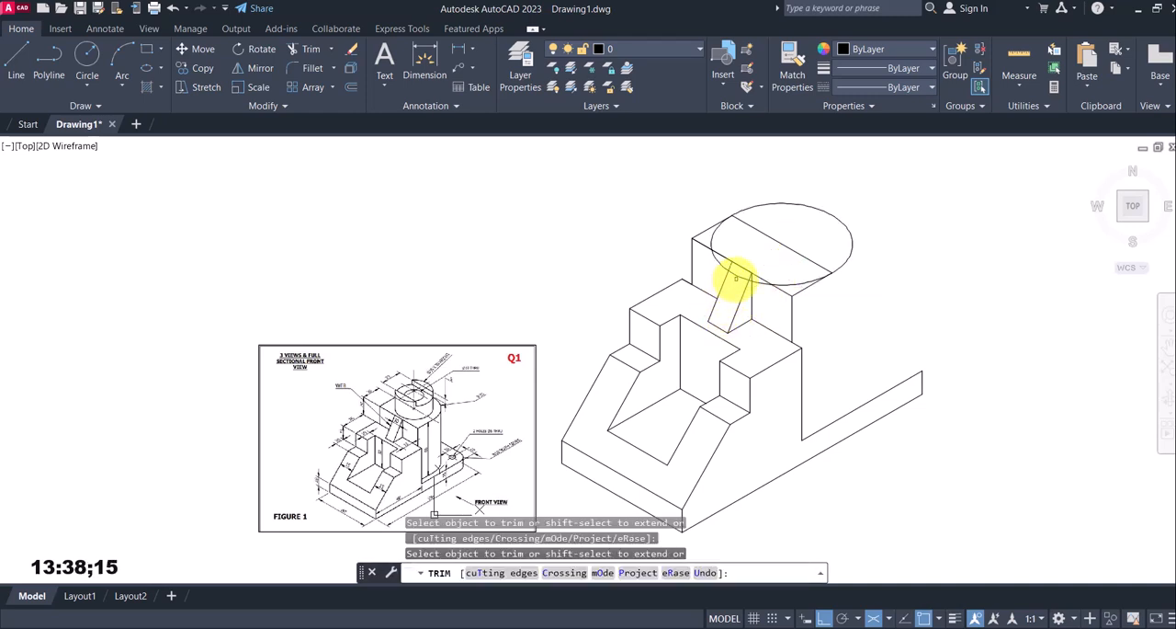
left_click(759, 284)
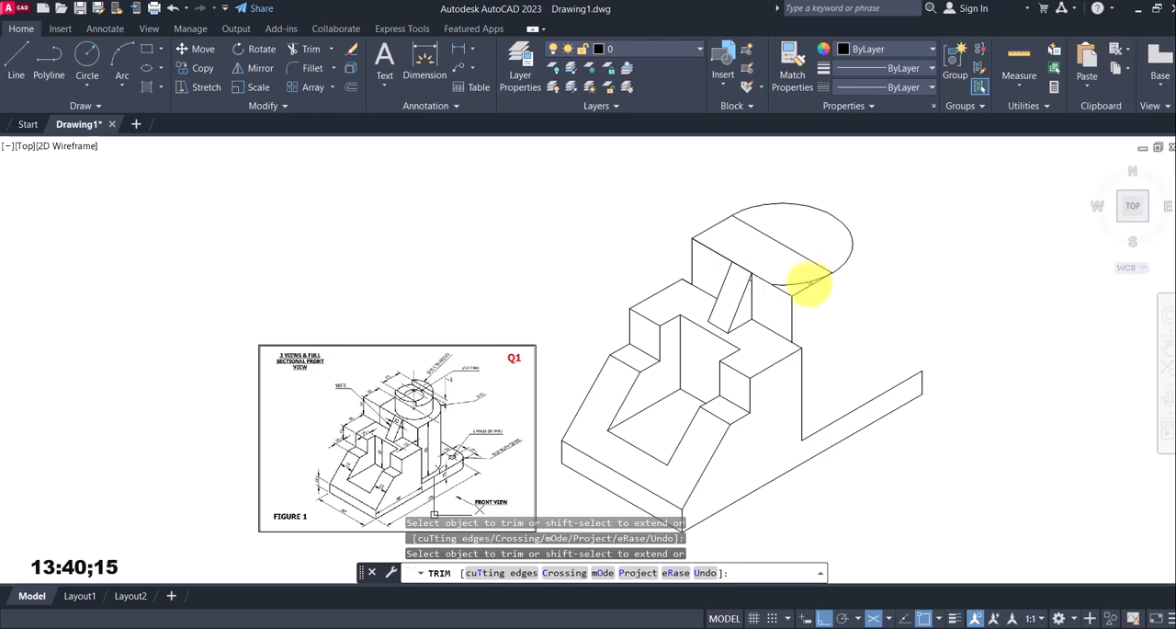
scroll(758, 285, "up", 4)
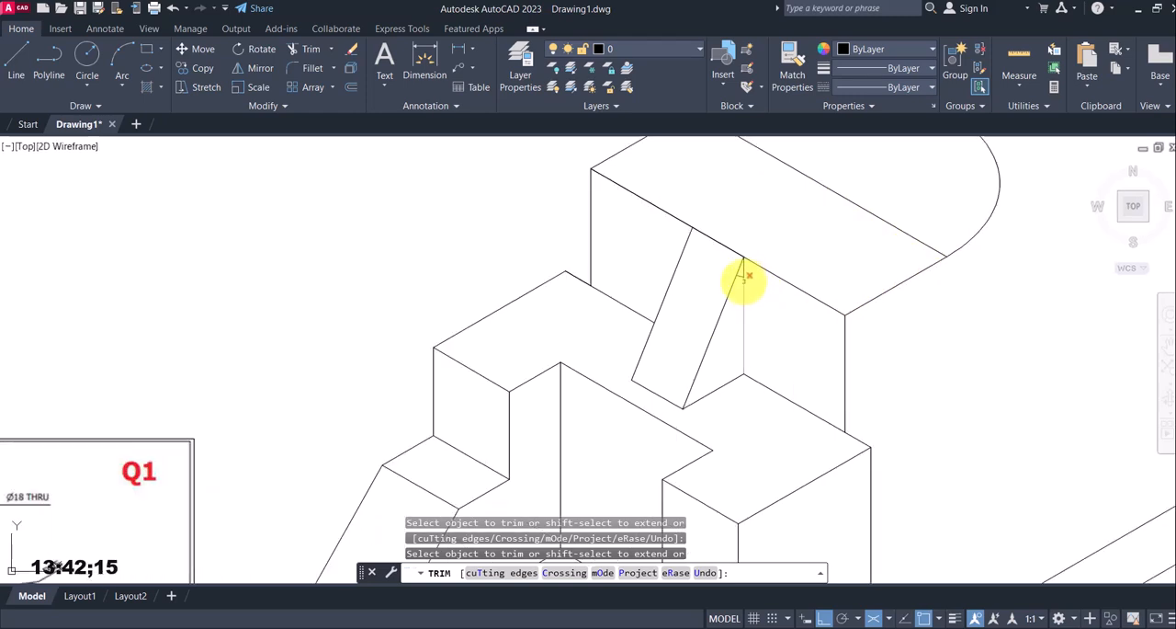
key("Escape")
scroll(753, 308, "down", 4)
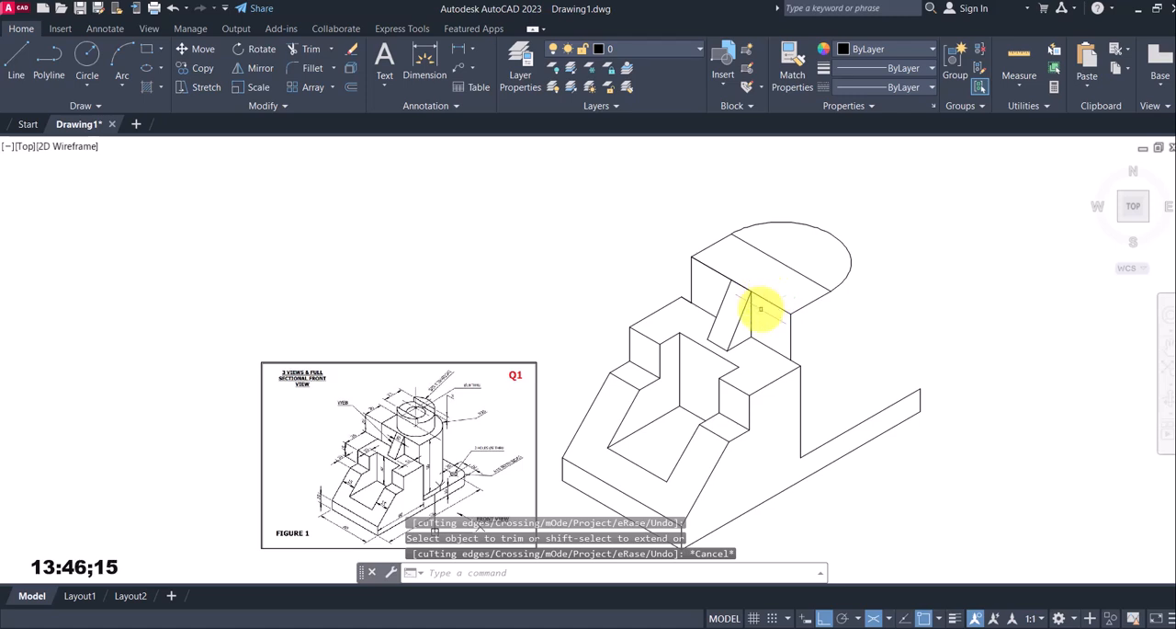
left_click(793, 268)
key("Delete")
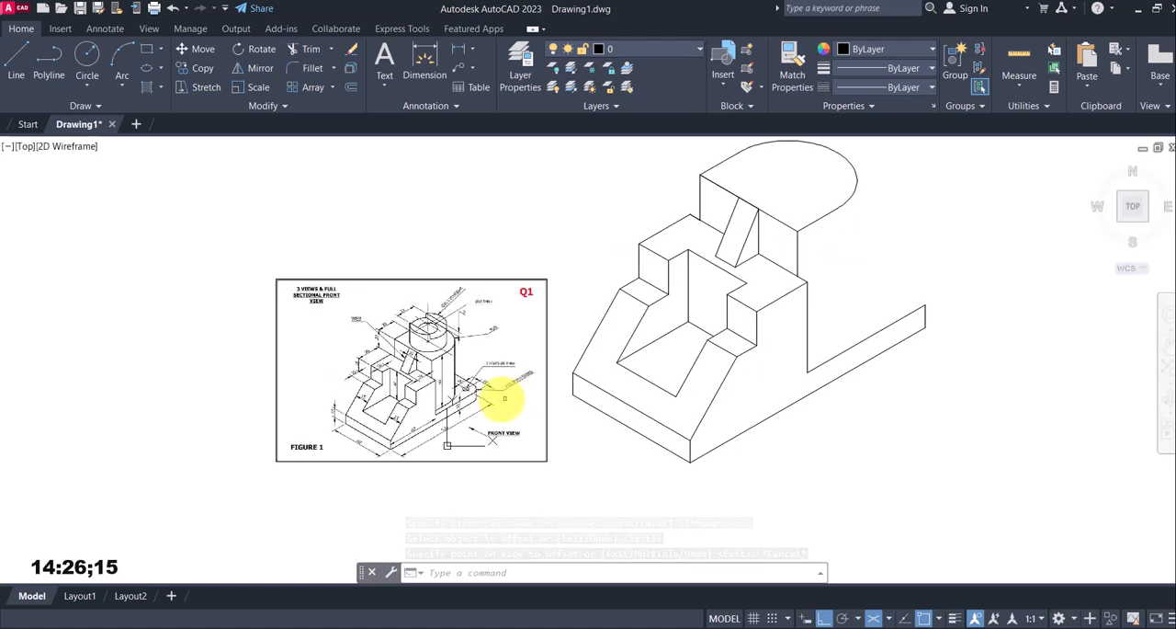
Draw two 10 mm locating lines from the base's far upper corner, one back along the top edge and one at 150°
scroll(467, 397, "up", 3)
scroll(469, 375, "down", 3)
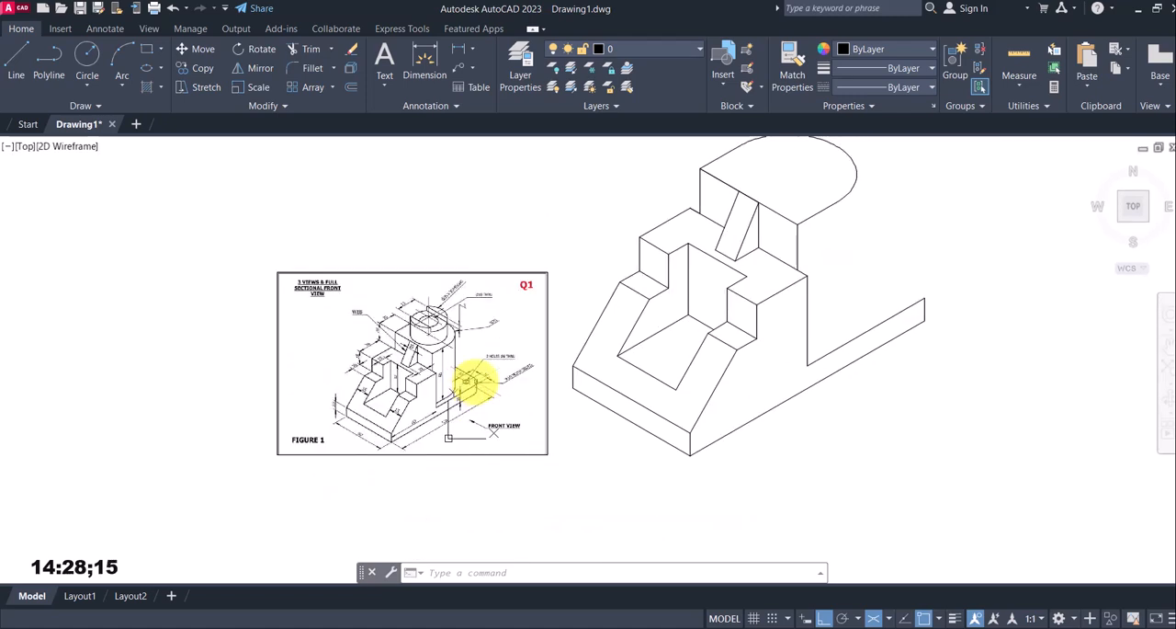
scroll(472, 380, "up", 3)
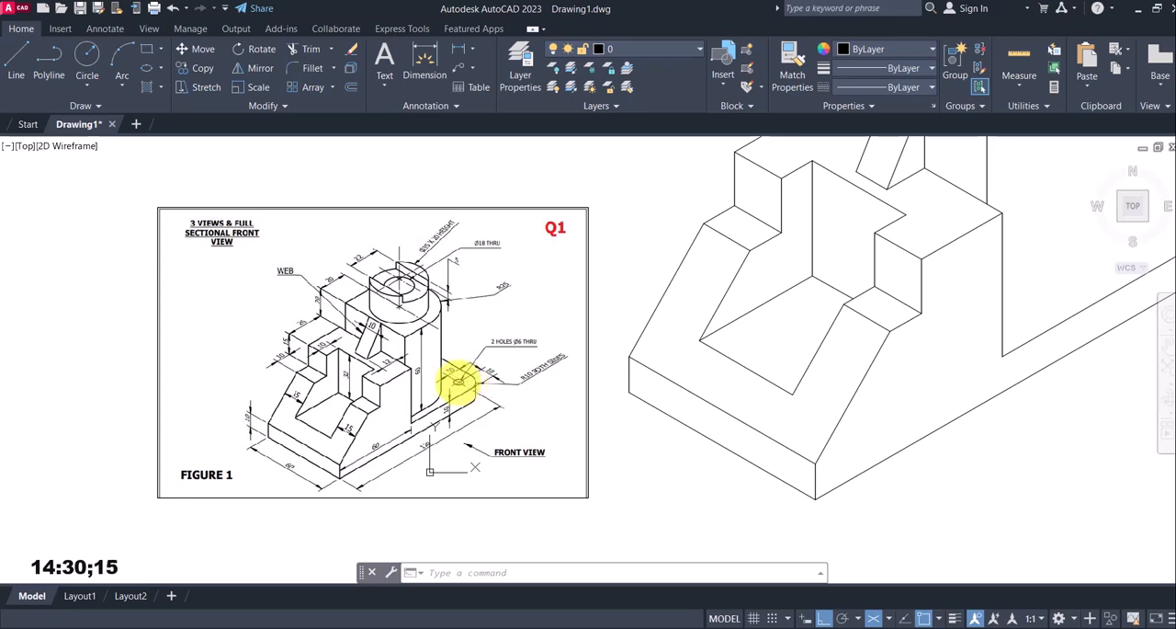
scroll(464, 384, "up", 3)
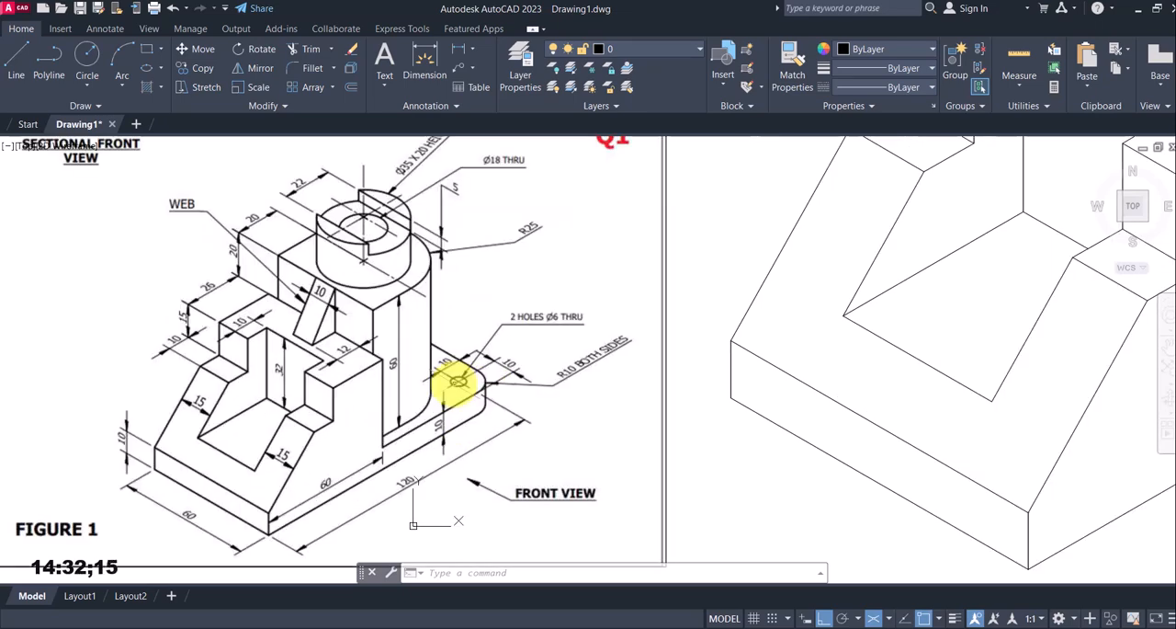
scroll(472, 381, "up", 3)
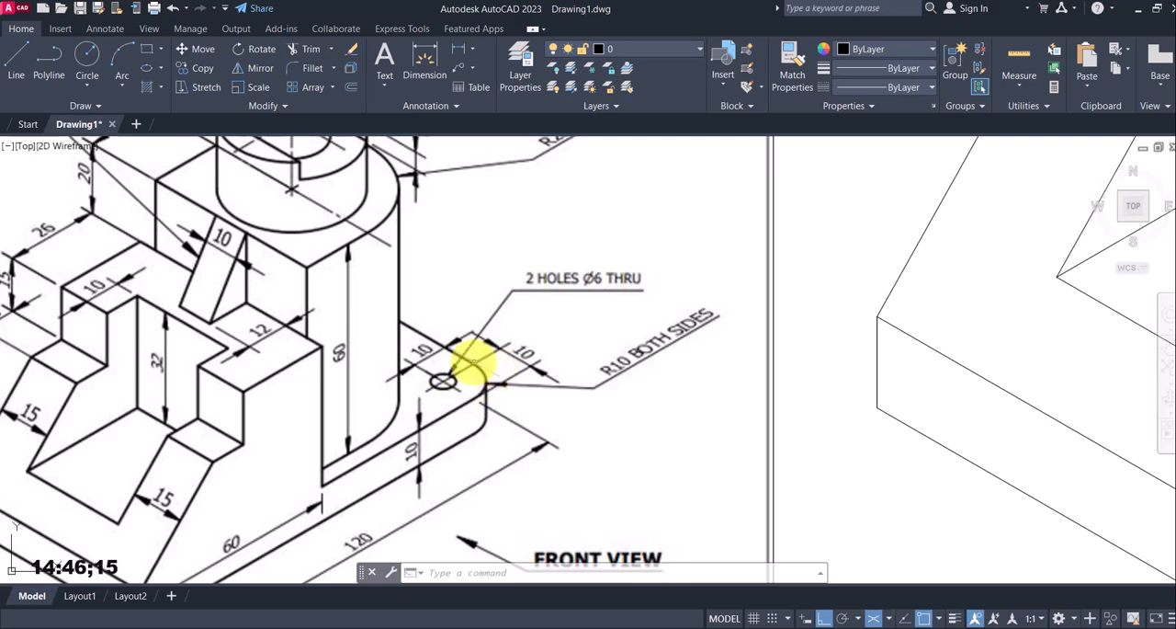
scroll(662, 359, "down", 6)
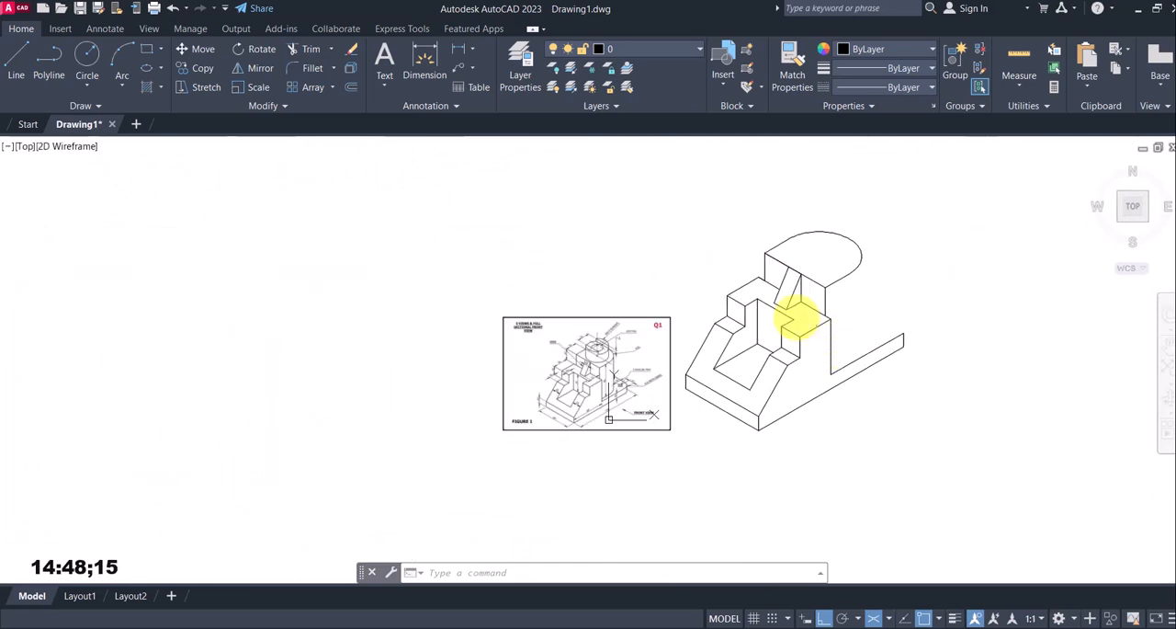
left_click(25, 53)
scroll(950, 334, "up", 4)
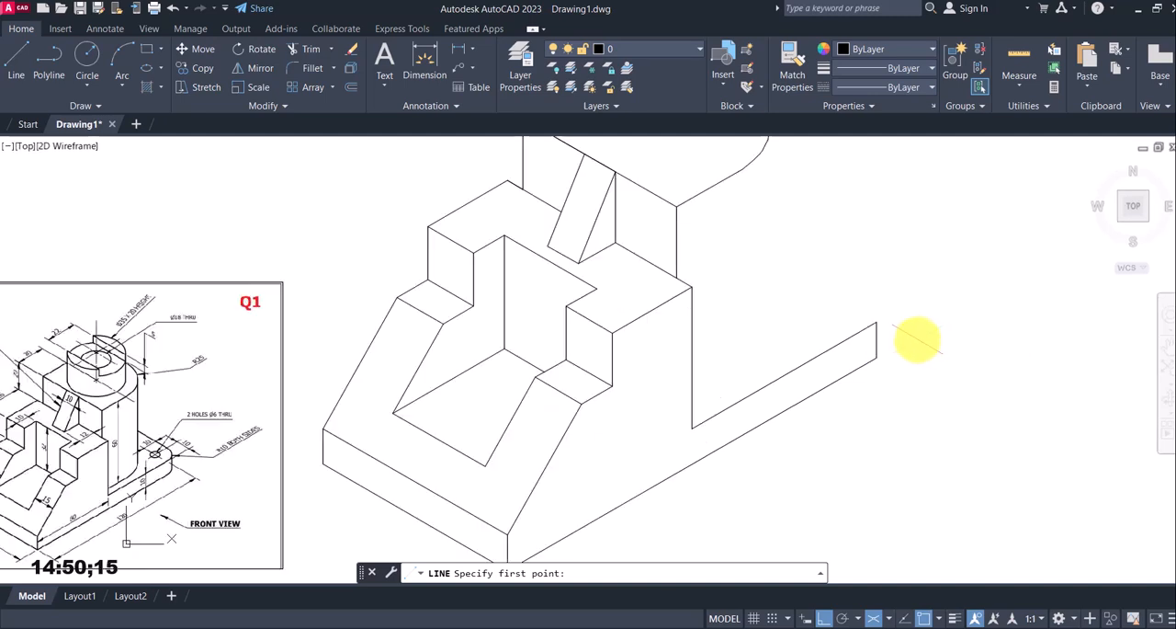
left_click(876, 322)
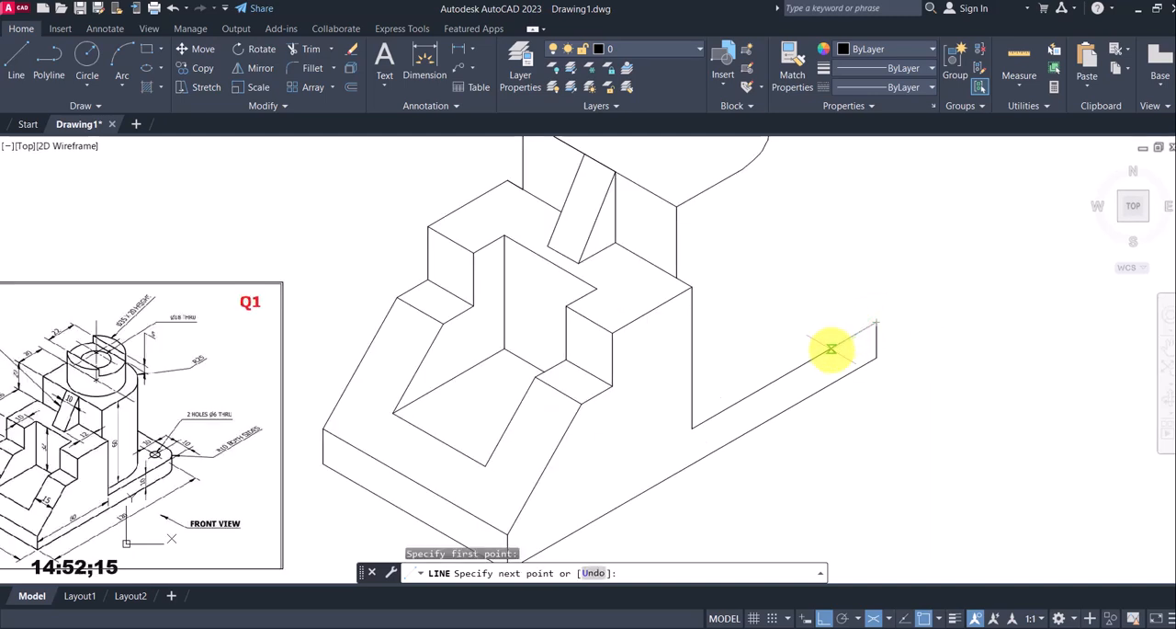
type("10")
key("Return")
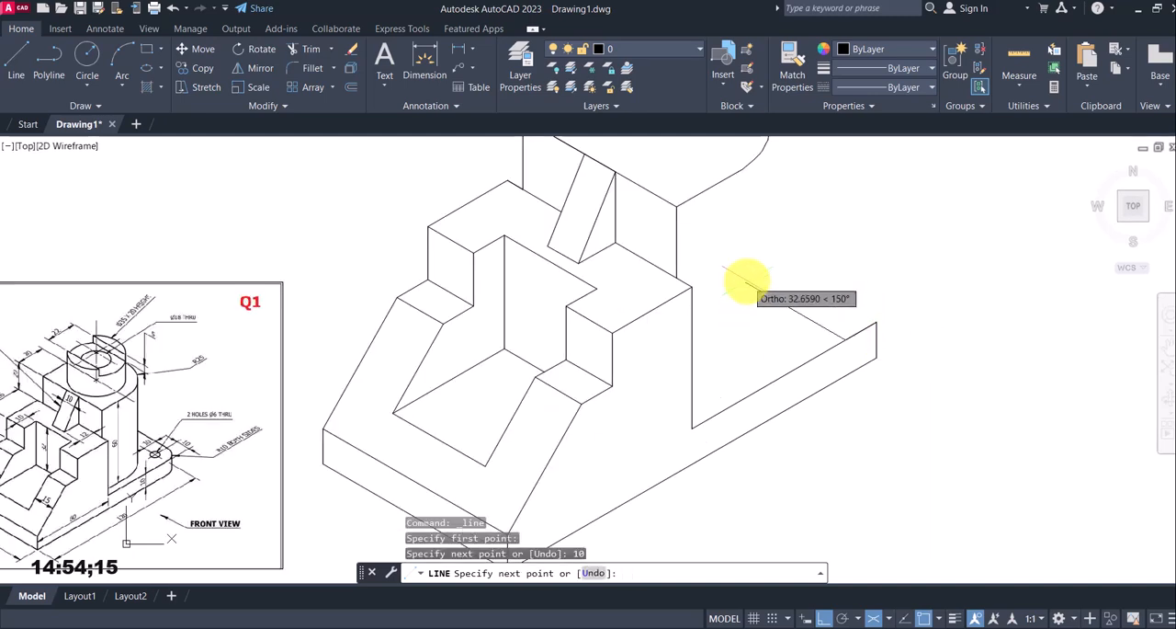
type("10")
key("Return")
key("Escape")
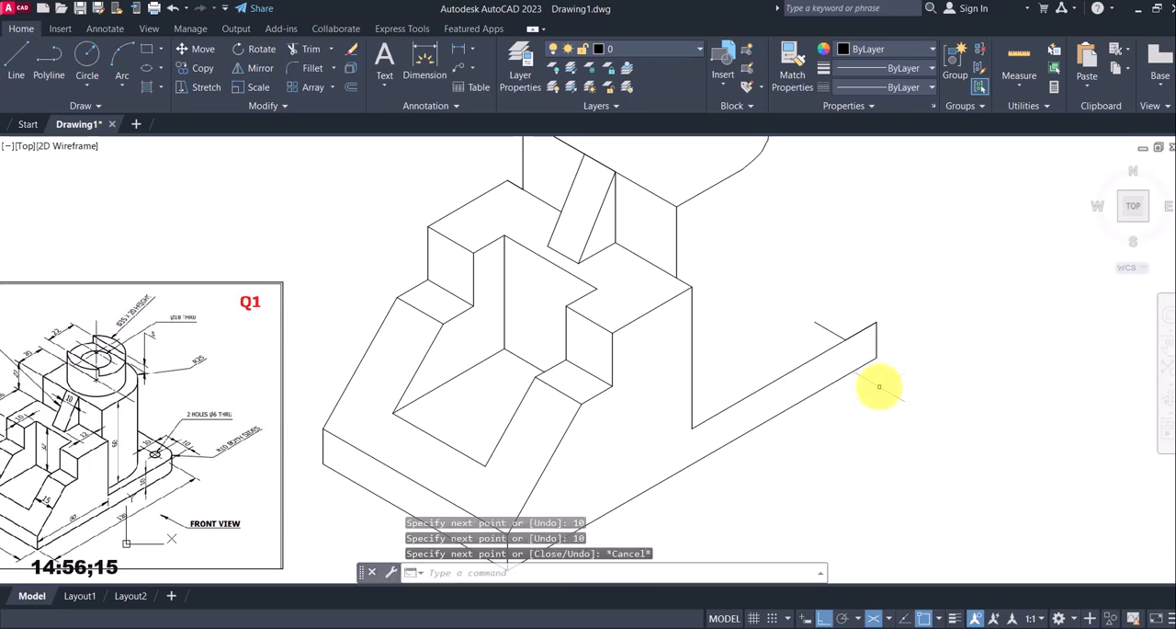
scroll(638, 395, "down", 3)
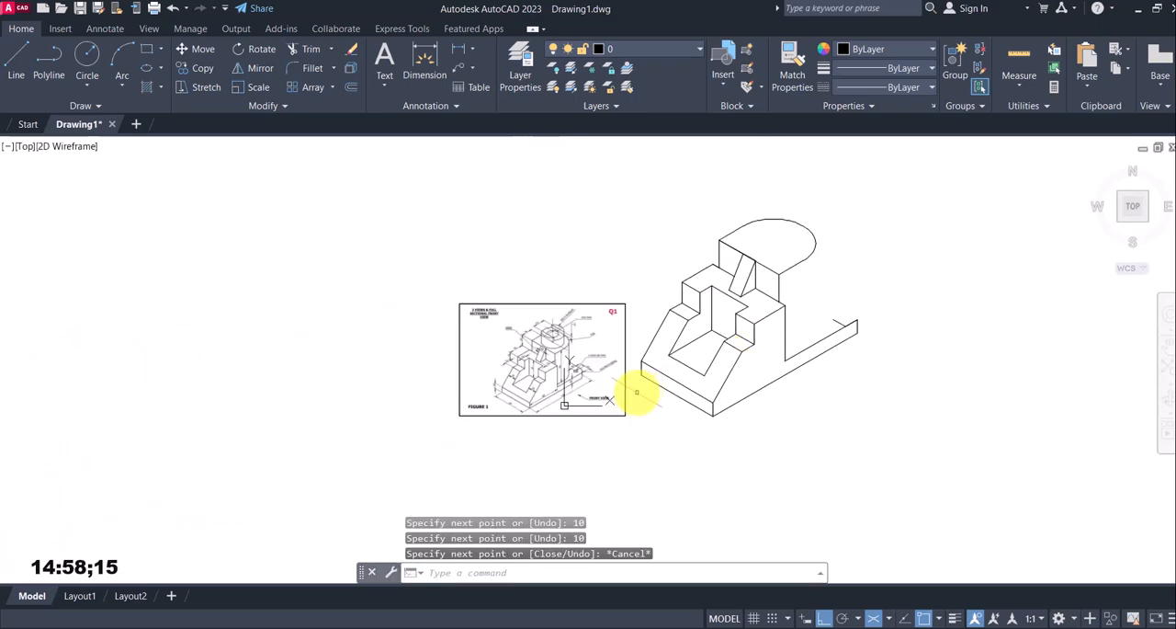
scroll(539, 341, "up", 6)
scroll(538, 368, "up", 2)
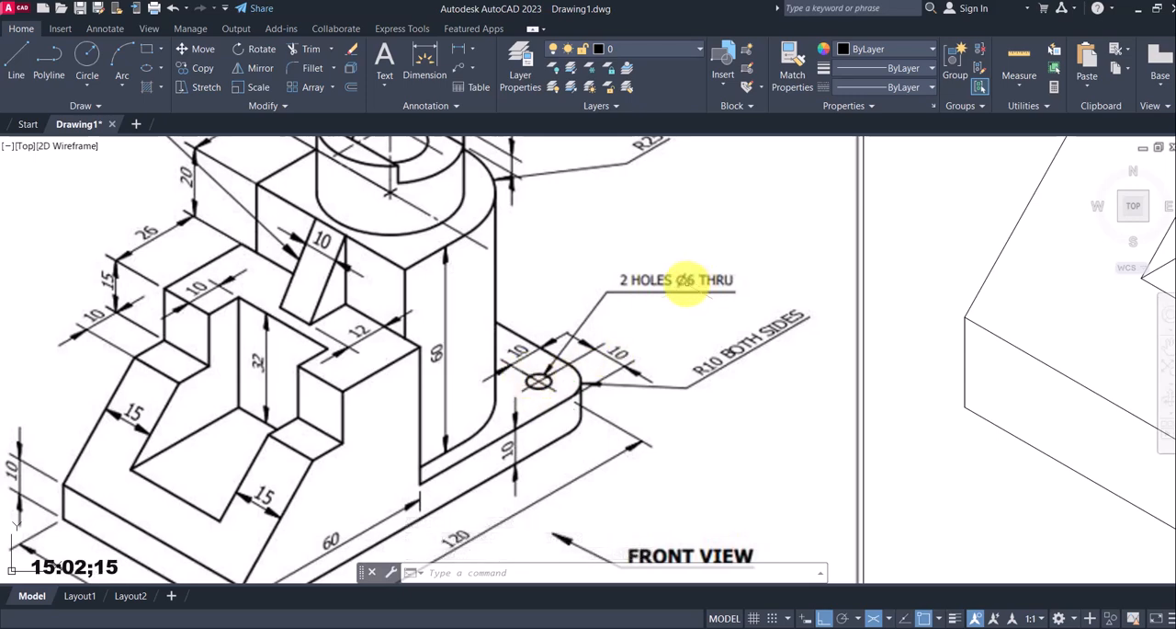
scroll(543, 432, "down", 6)
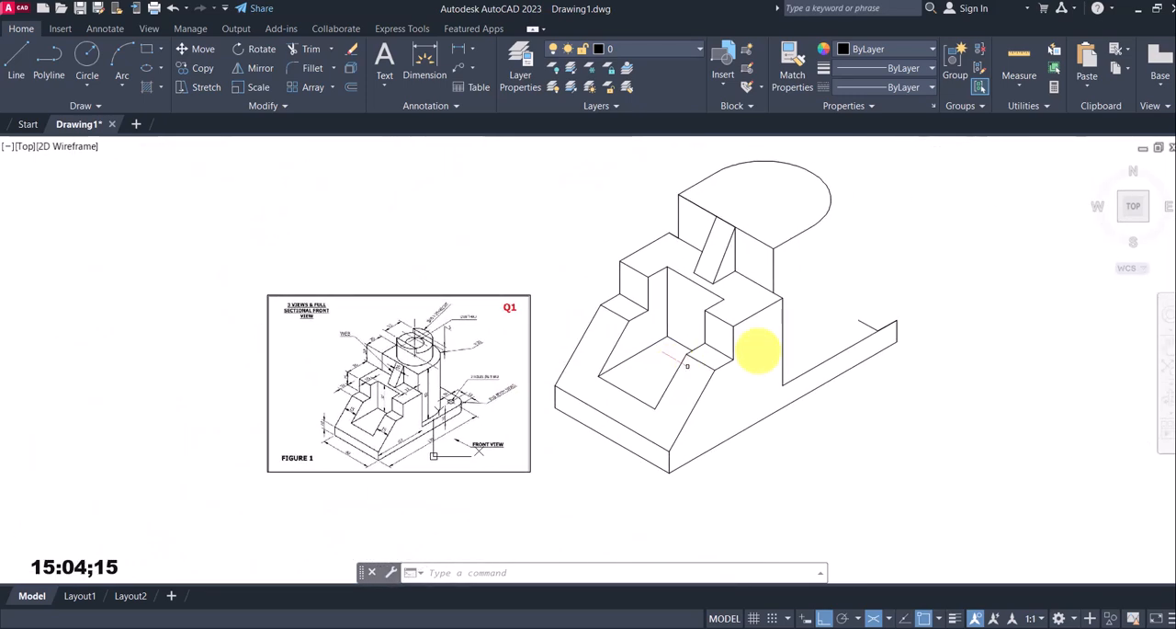
scroll(891, 306, "up", 2)
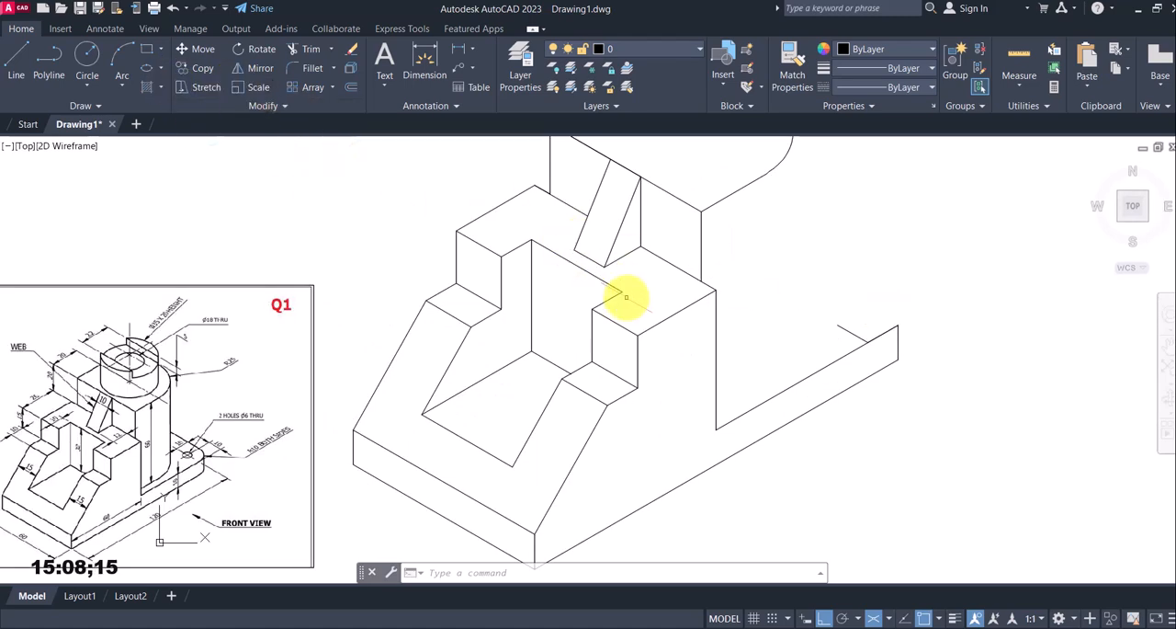
key("F5")
left_click(158, 68)
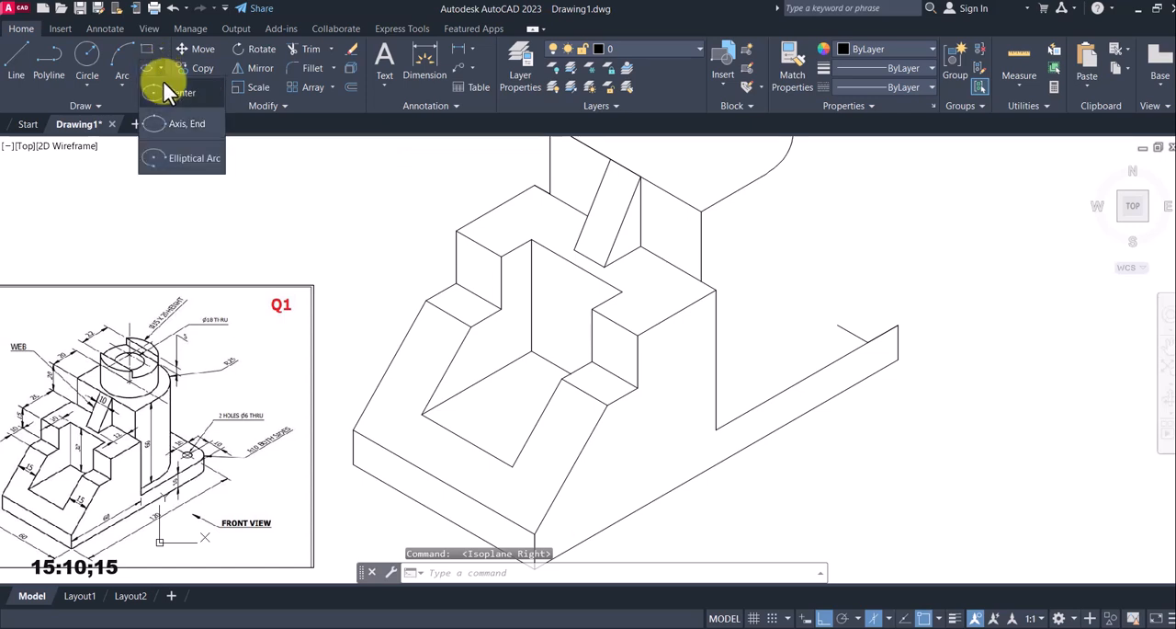
left_click(190, 122)
left_click(754, 574)
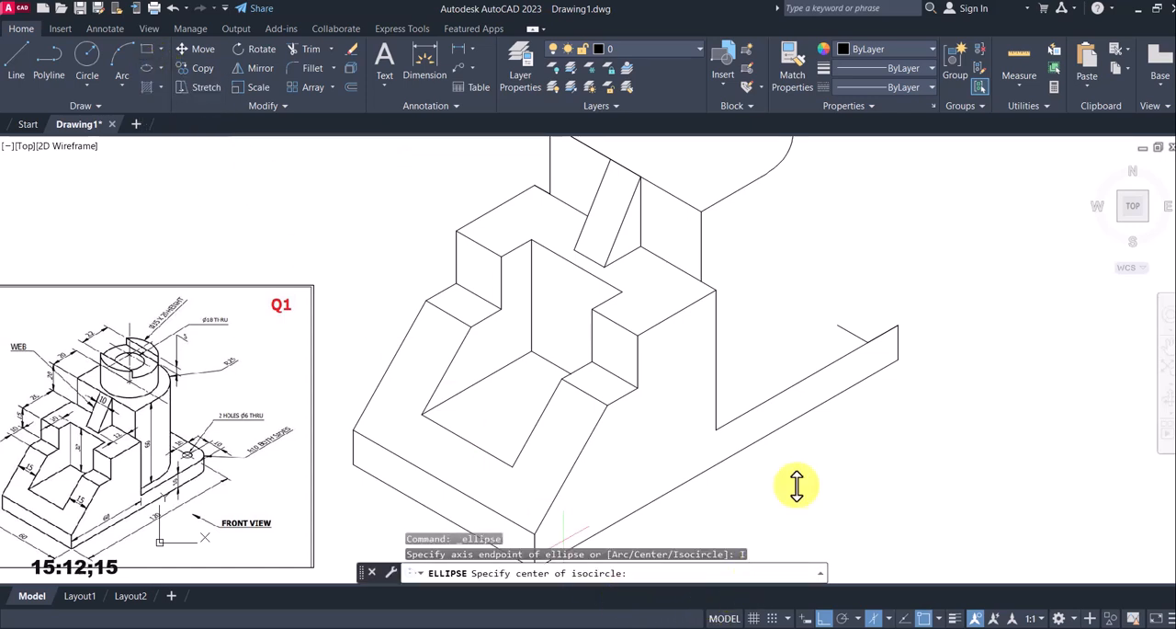
left_click(837, 325)
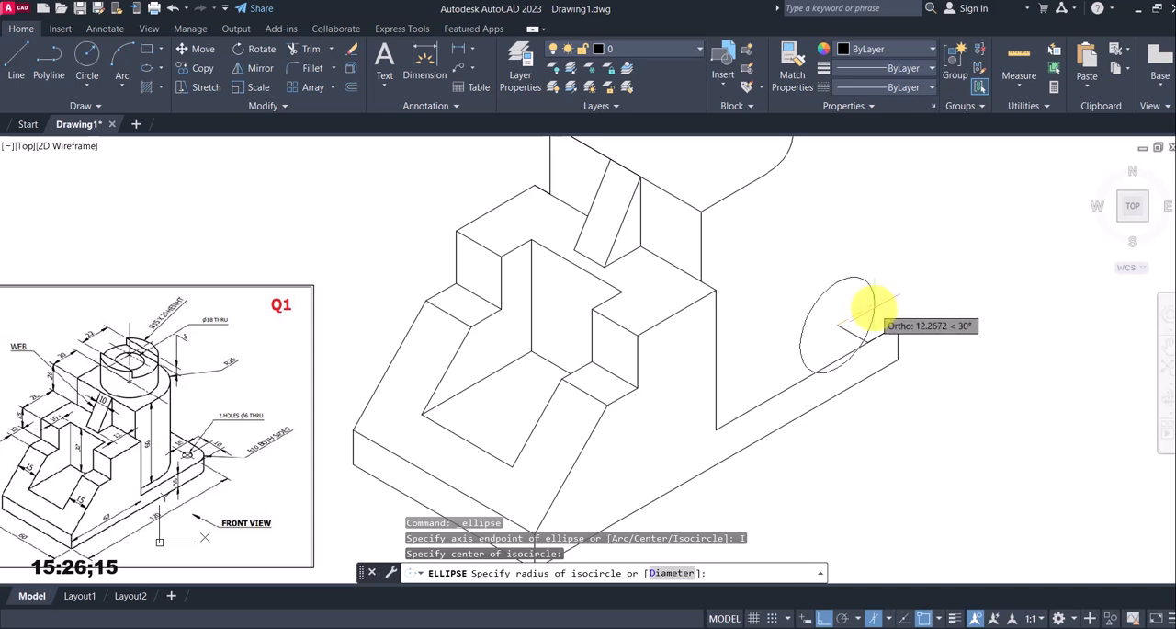
key("Escape")
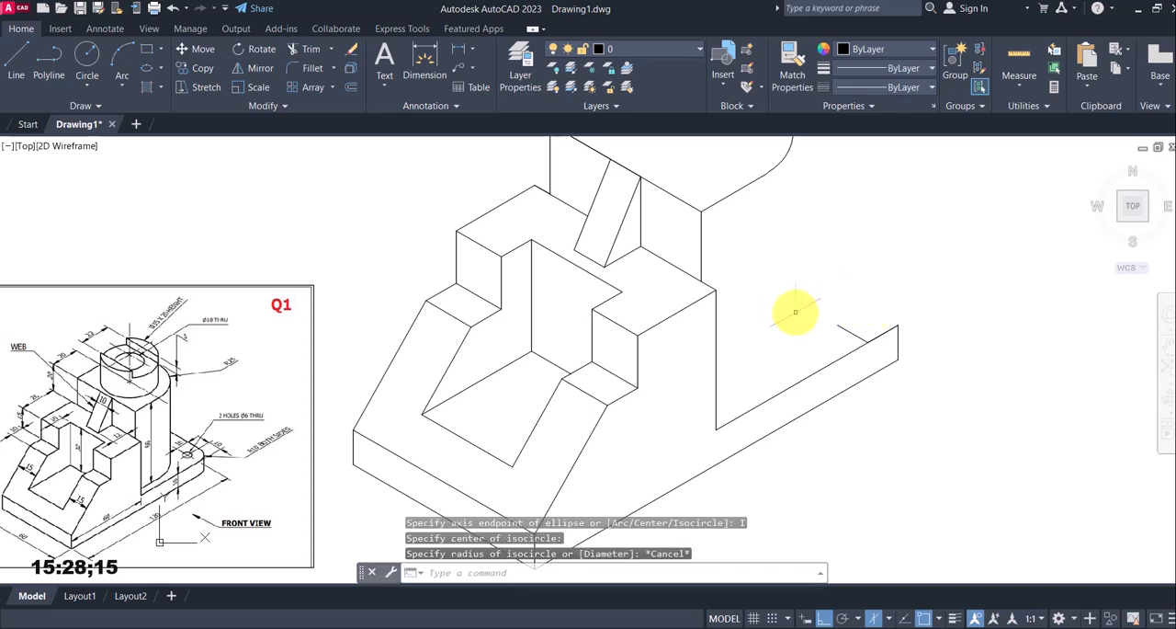
key("F5")
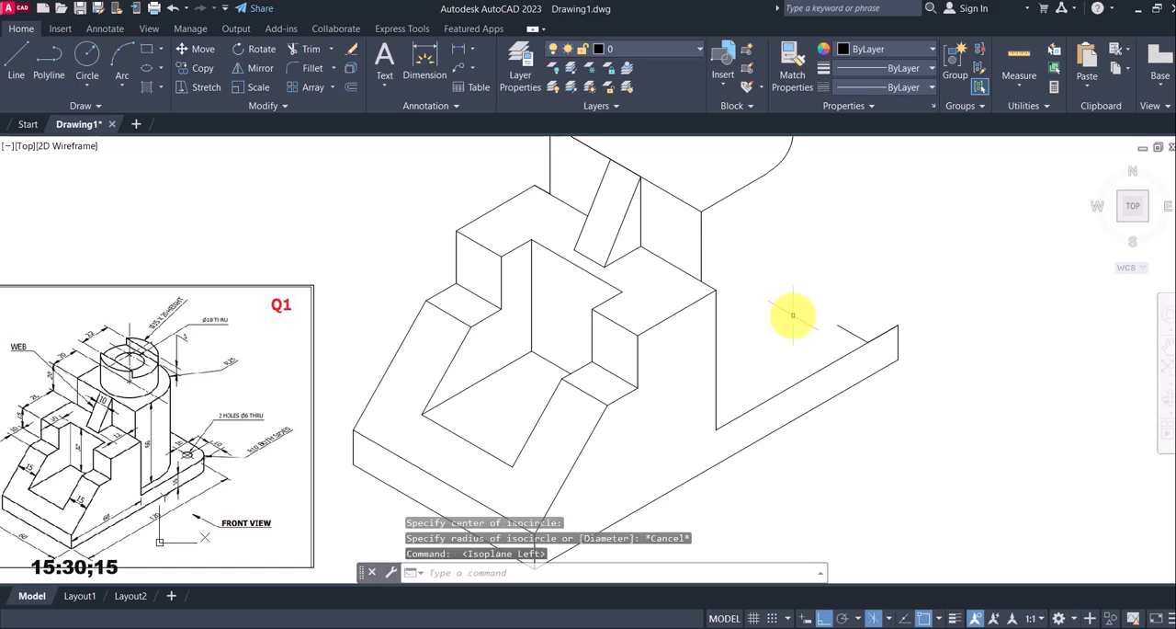
key("F5")
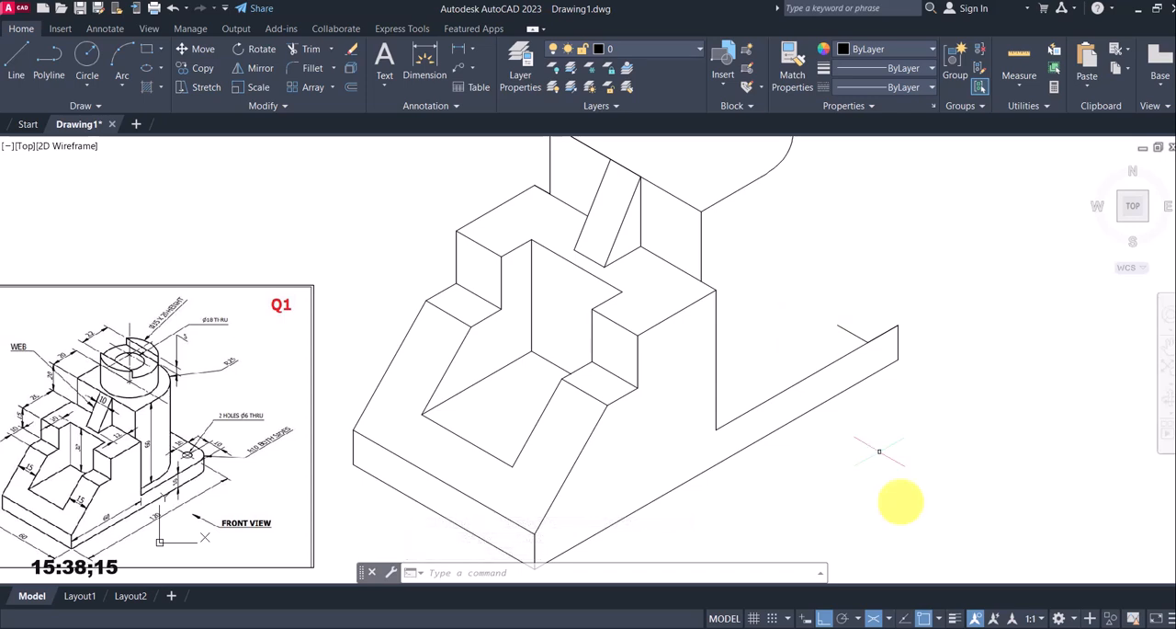
left_click(888, 618)
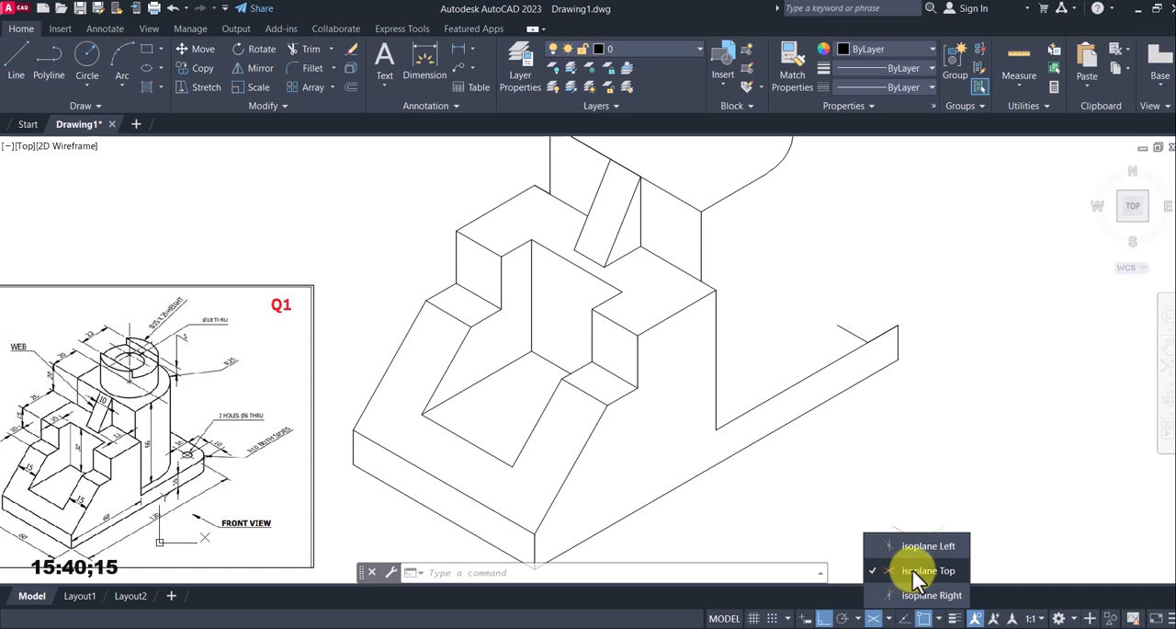
key("Escape")
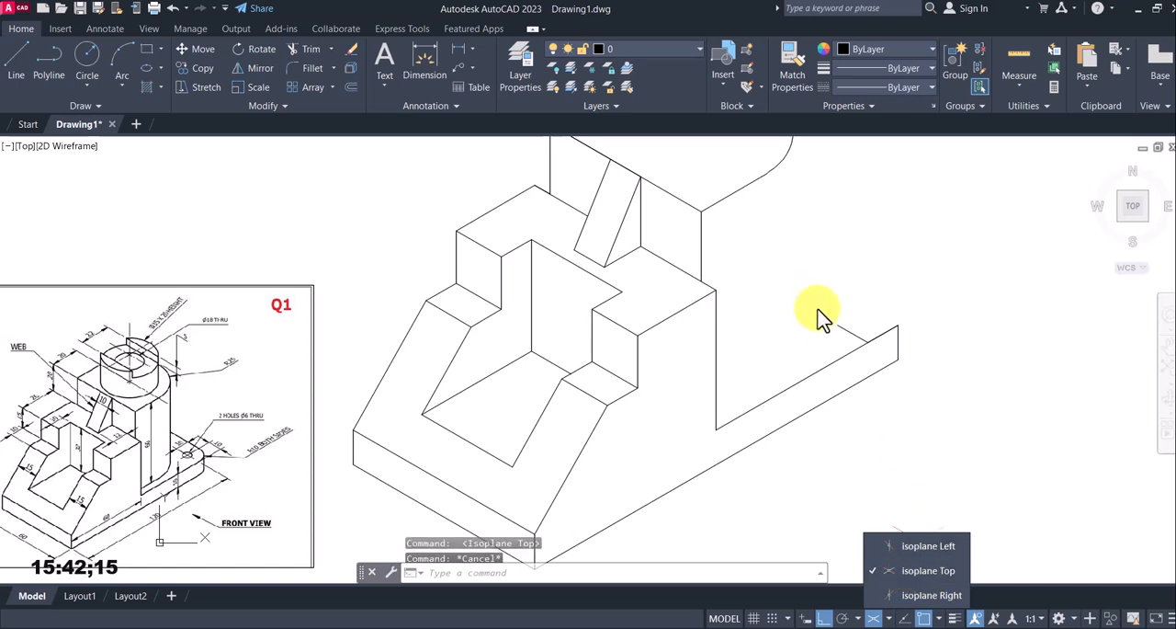
left_click(836, 313)
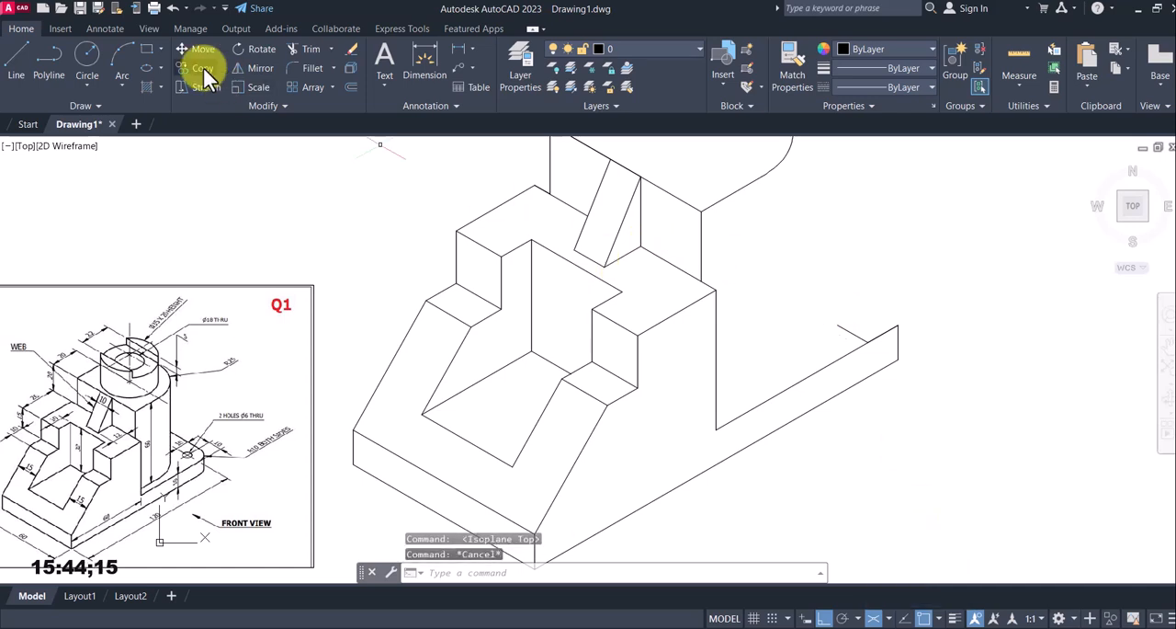
Draw a top-plane isocircle of radius 3 mm centred on the free end of the 150° locating line, and erase that line
left_click(161, 65)
left_click(160, 127)
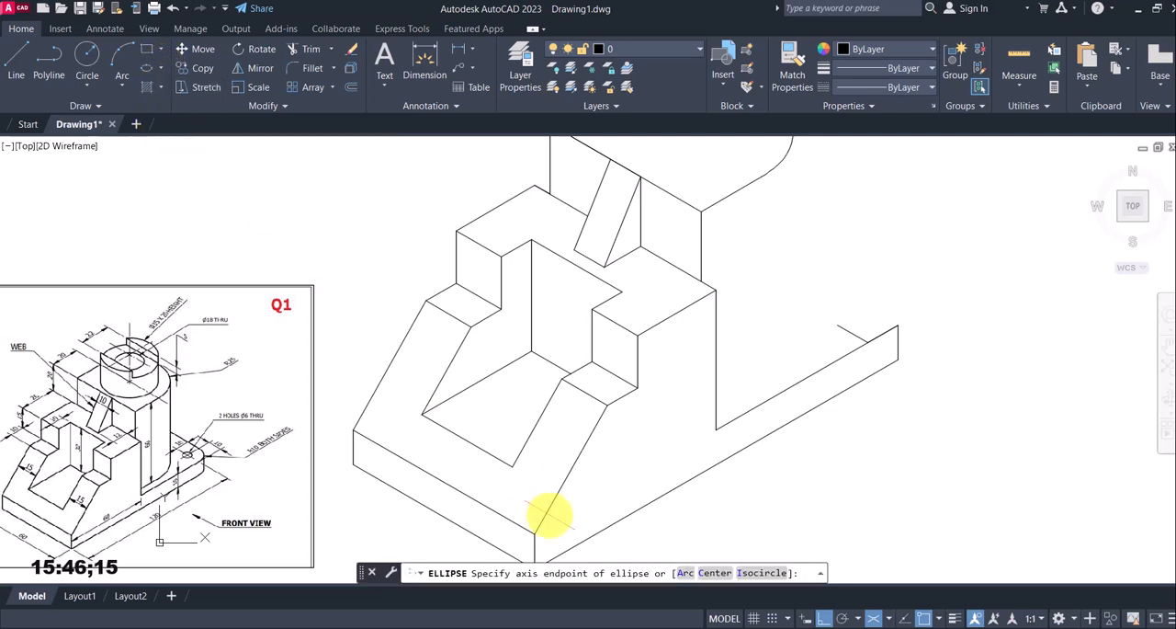
left_click(759, 572)
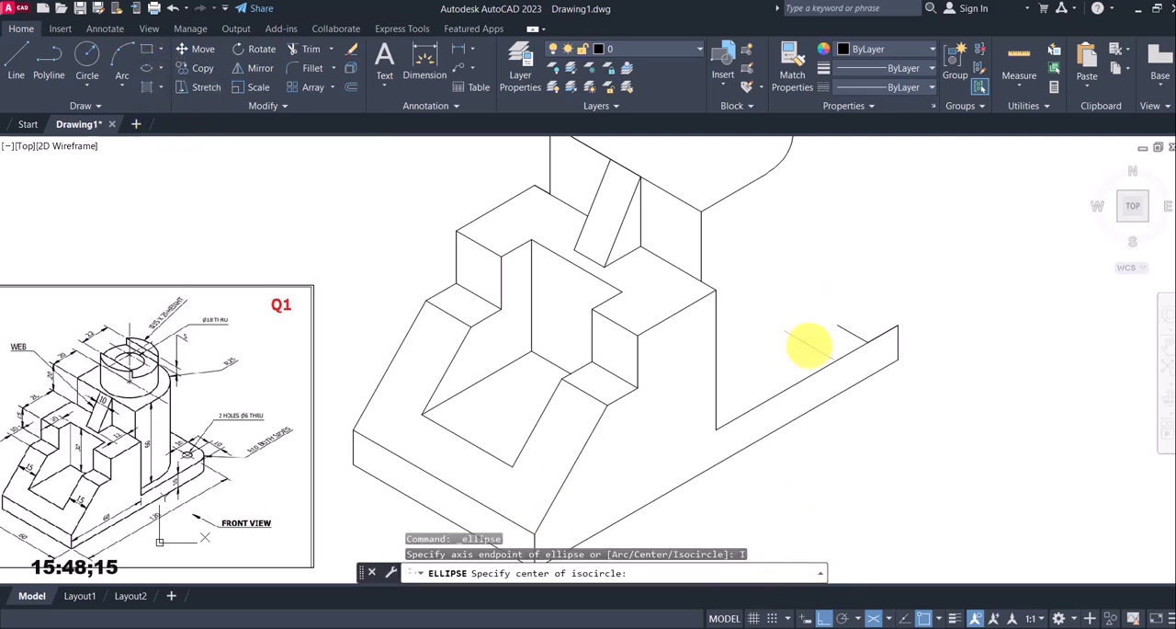
left_click(837, 325)
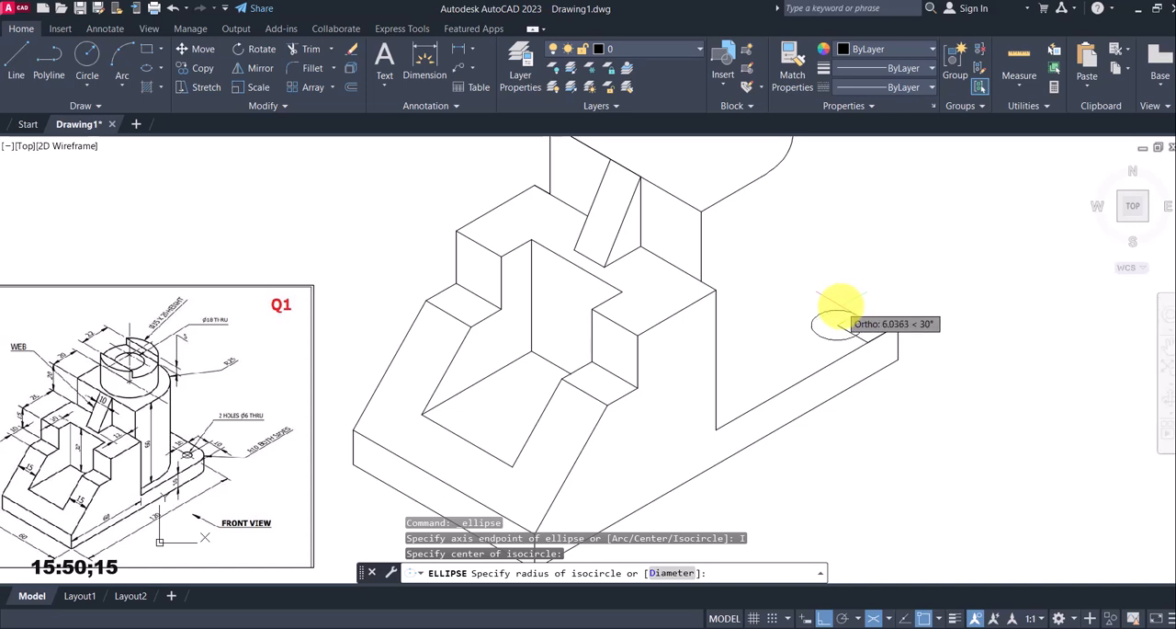
key("Return")
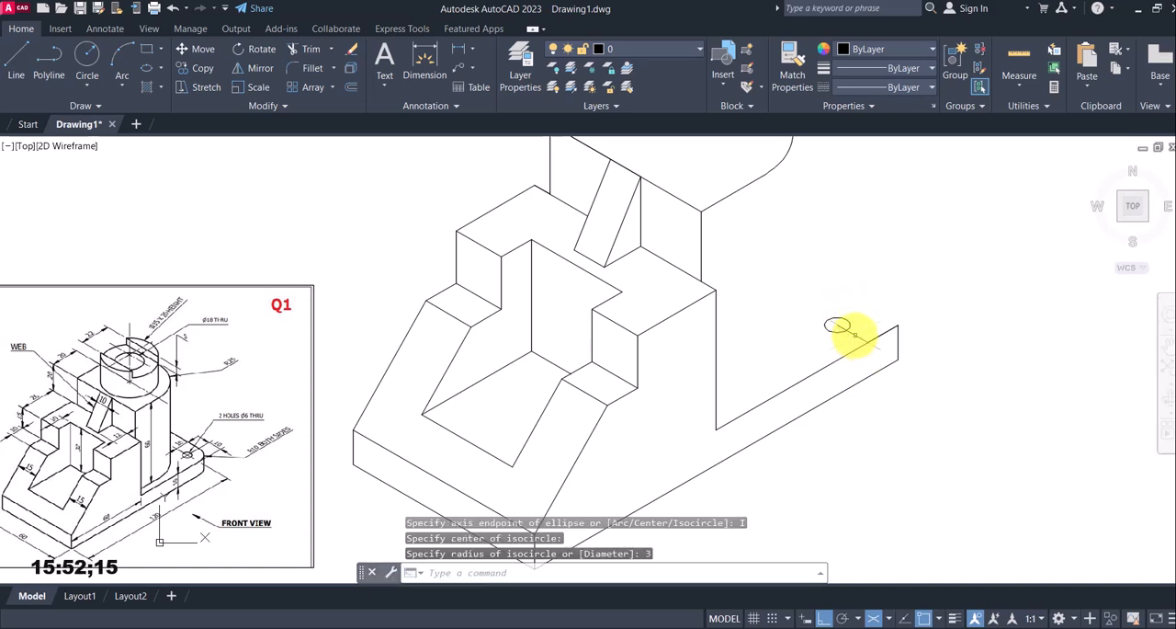
left_click(856, 335)
key("Delete")
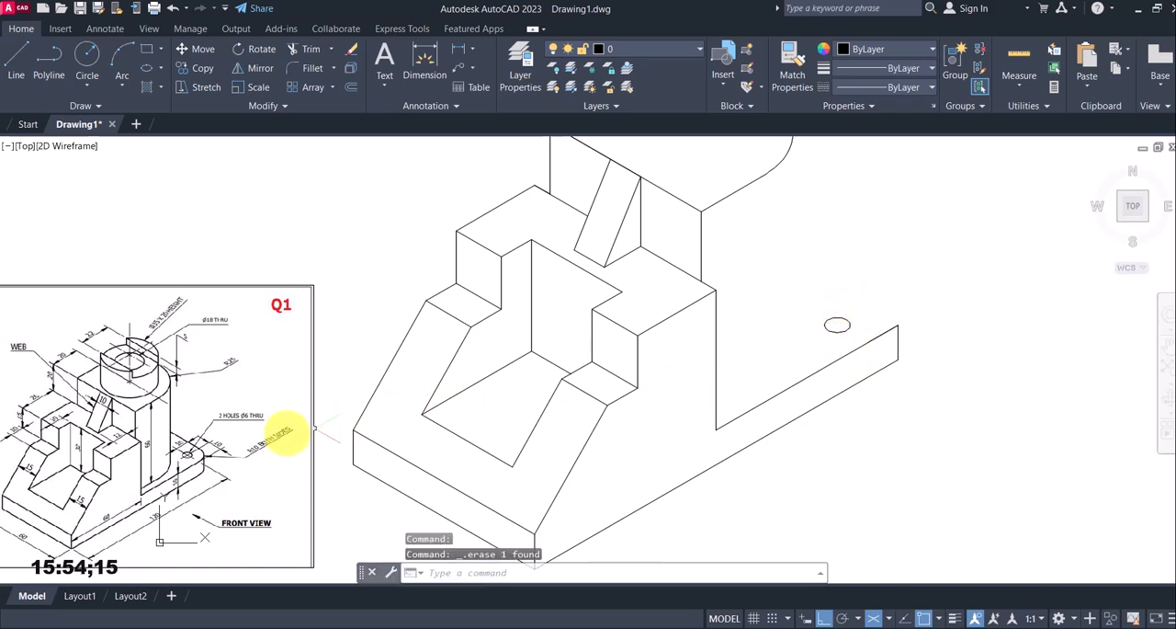
Draw an isocircle of radius 10 mm concentric with the small hole on the base
scroll(199, 471, "up", 4)
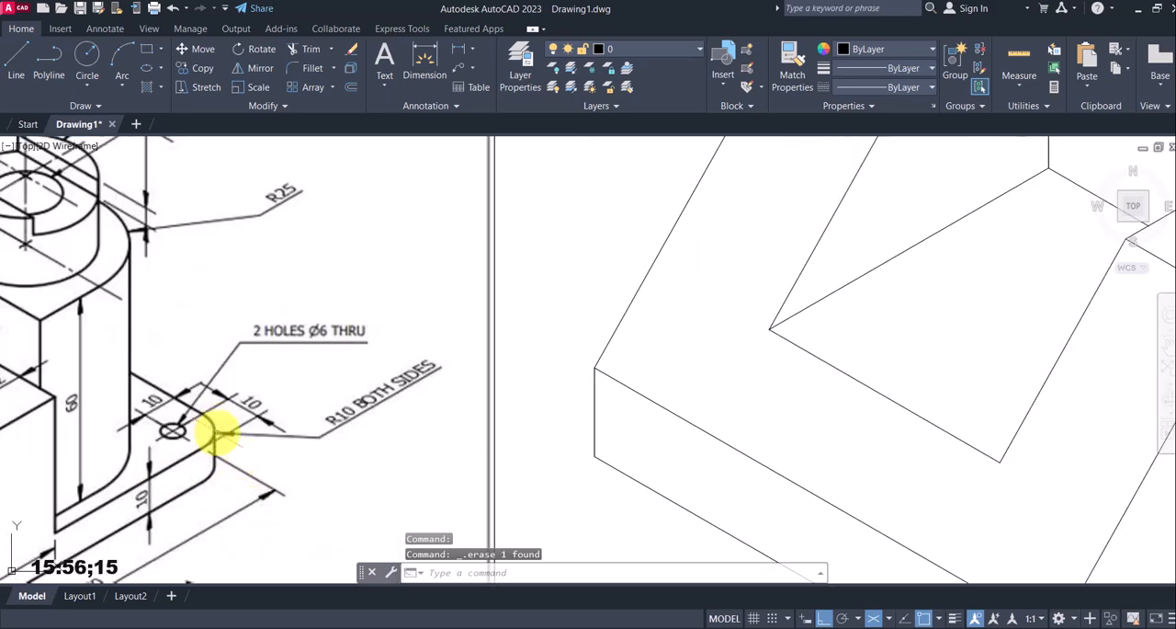
scroll(368, 416, "down", 2)
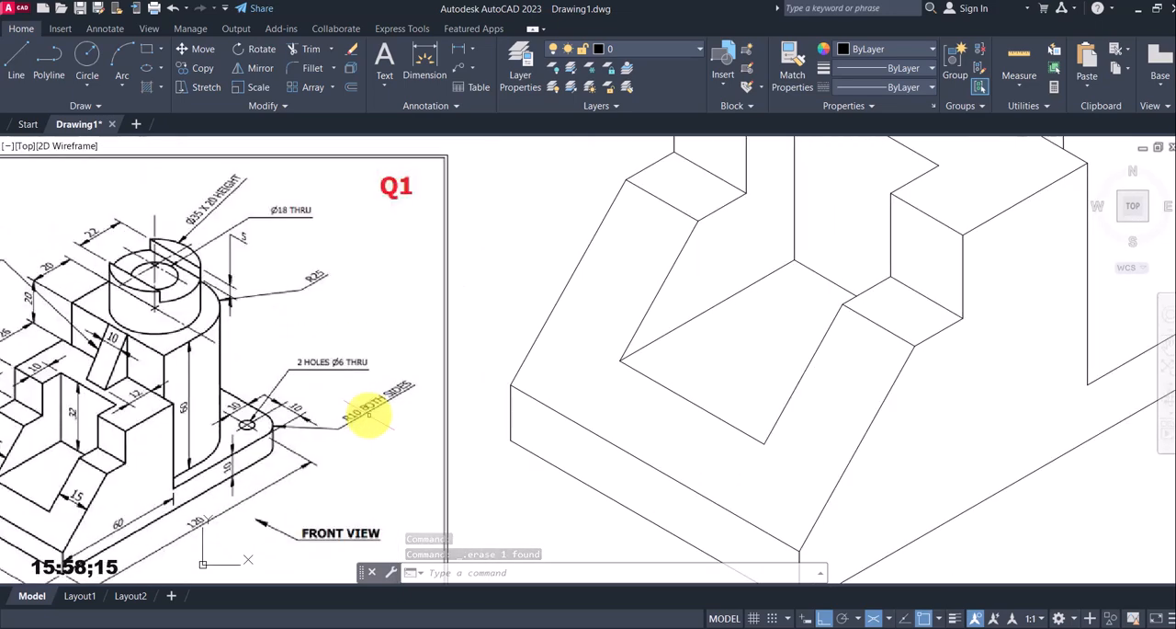
scroll(497, 402, "down", 2)
middle_click_drag(719, 320, 555, 331)
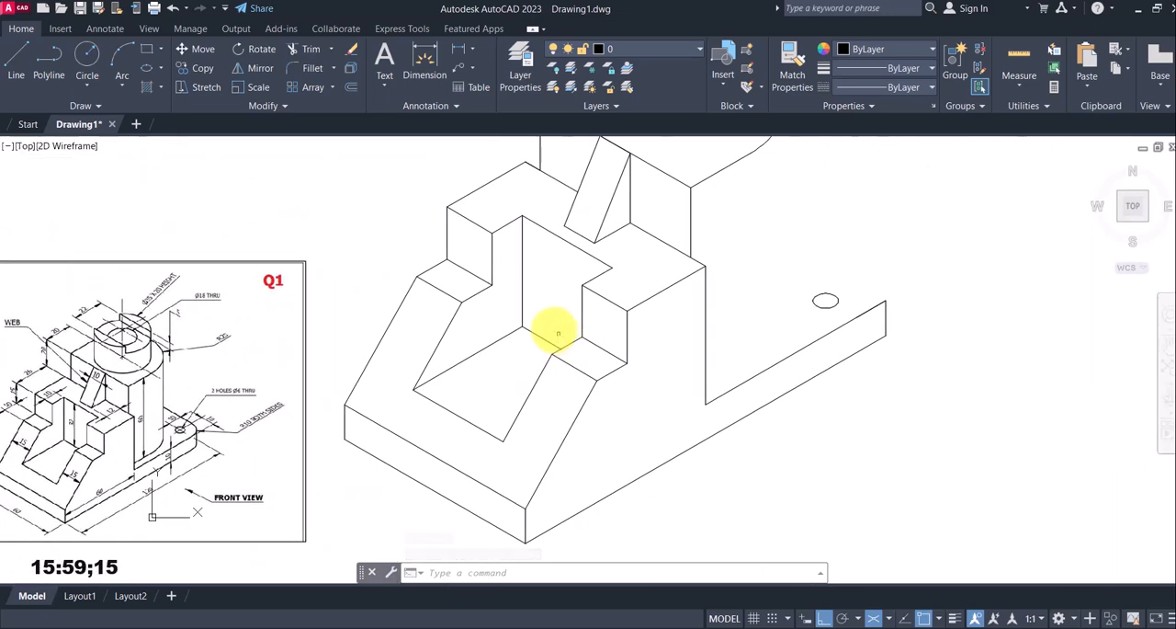
left_click(162, 66)
left_click(150, 119)
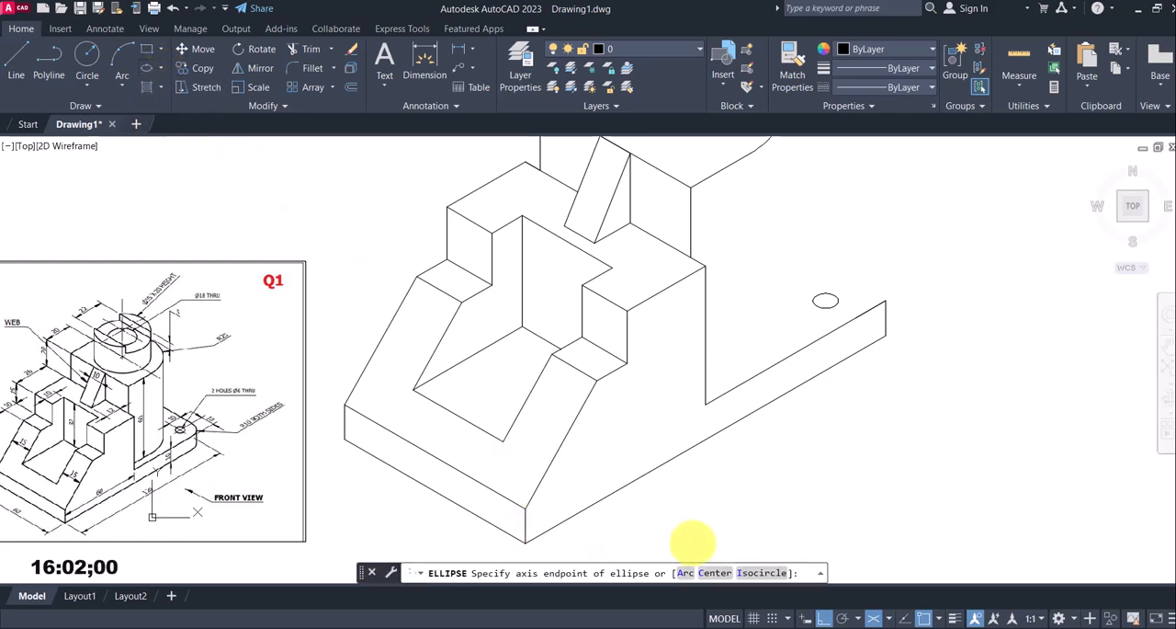
left_click(753, 575)
left_click(826, 301)
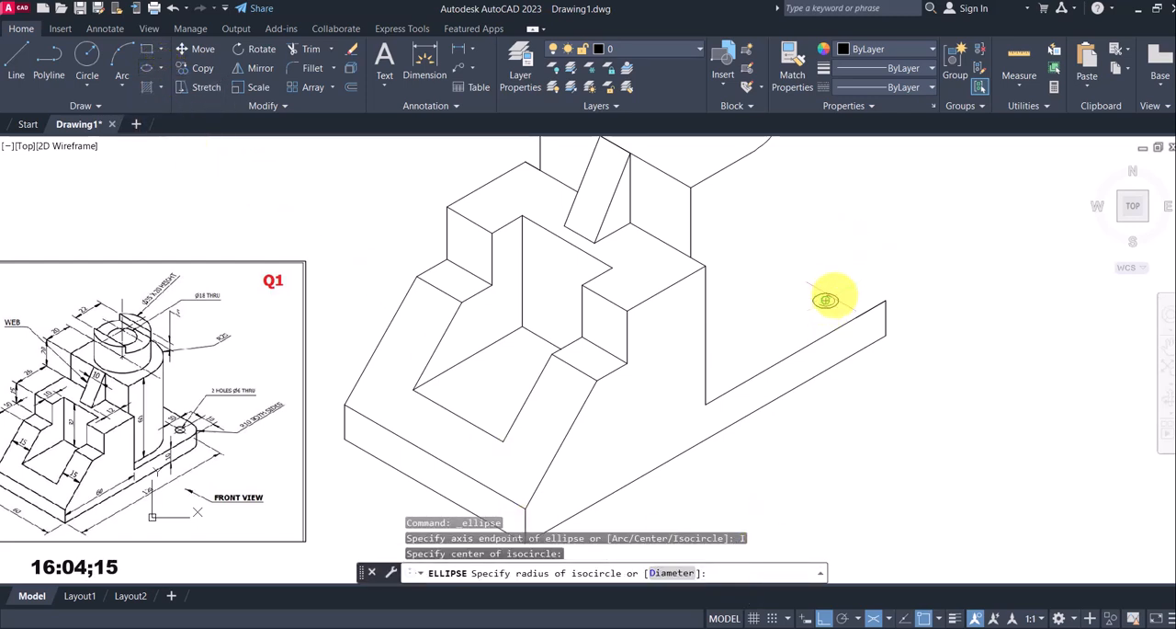
key("Return")
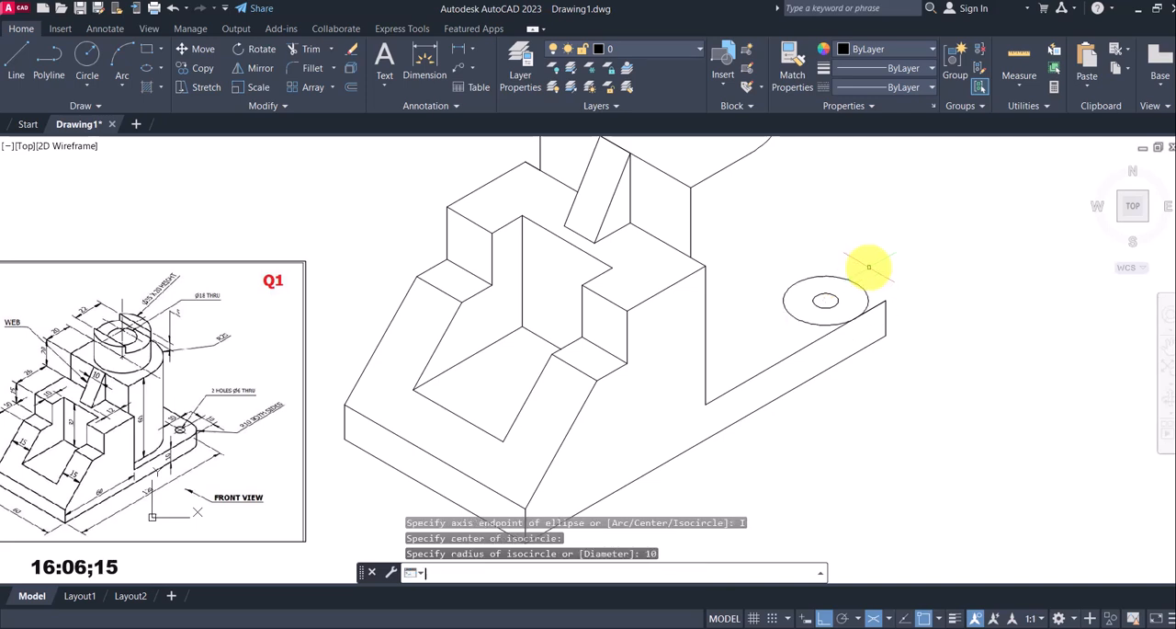
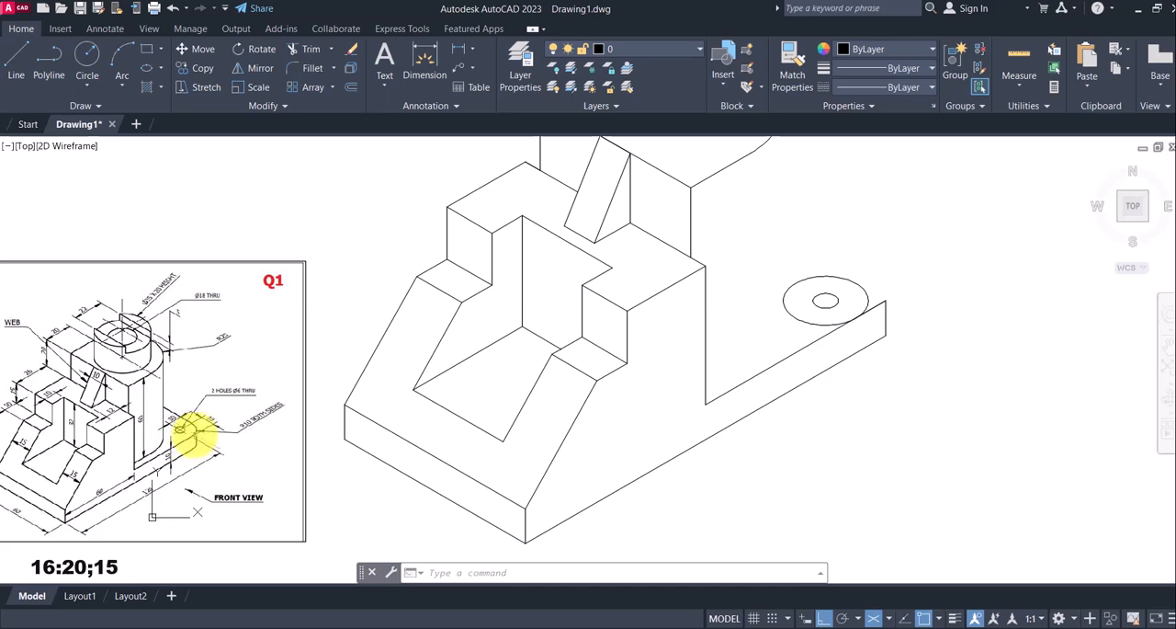
Draw a vertical line about 37 mm long from the outer isocircle's rightmost edge down past the base's lower edge
scroll(919, 340, "down", 2)
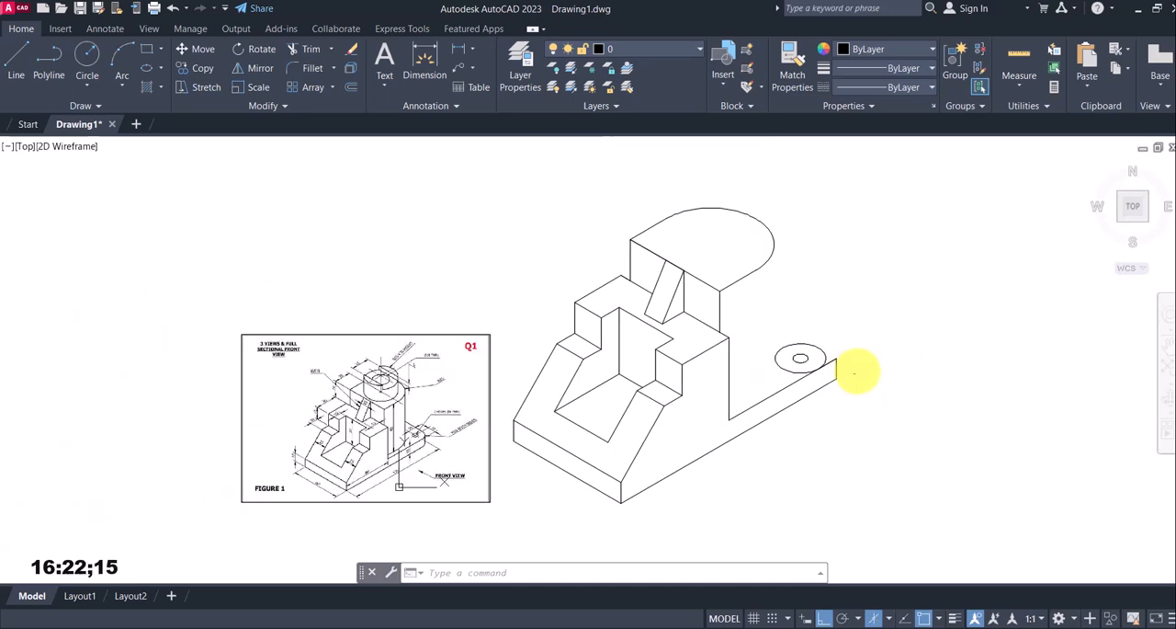
scroll(451, 454, "up", 8)
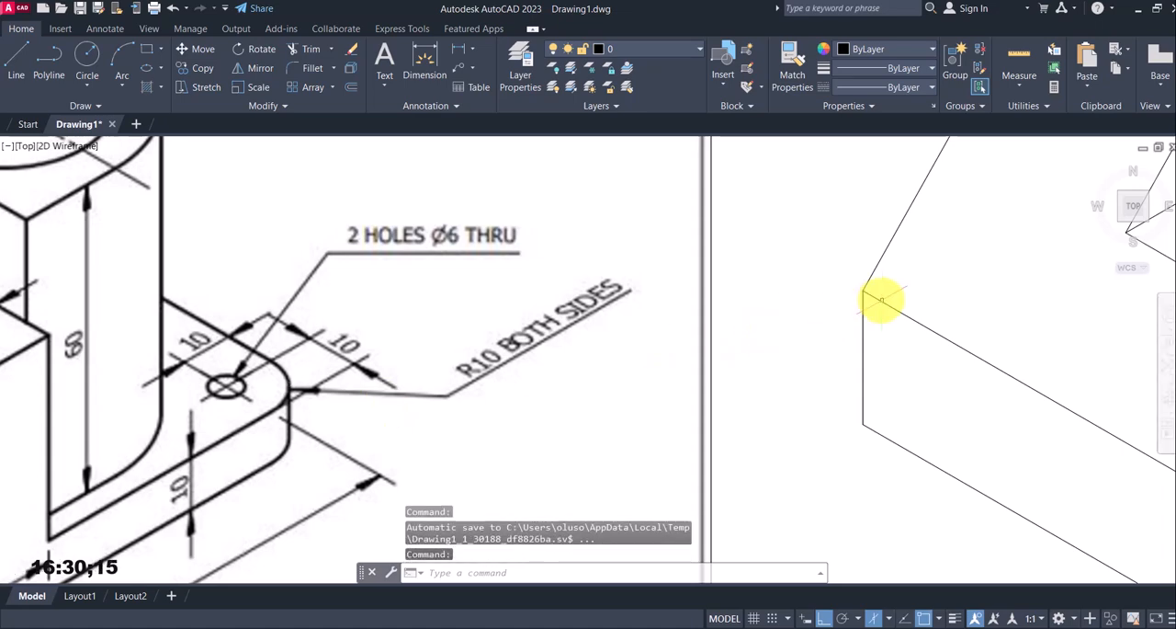
scroll(885, 299, "down", 6)
middle_click_drag(899, 323, 503, 363)
scroll(832, 352, "up", 2)
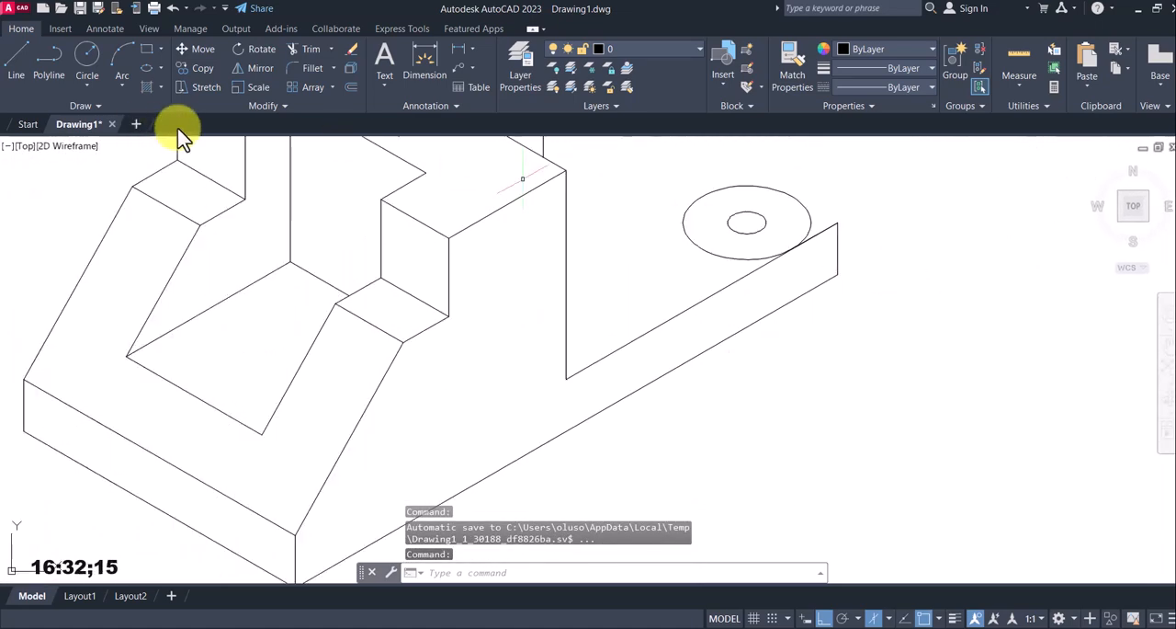
left_click(16, 64)
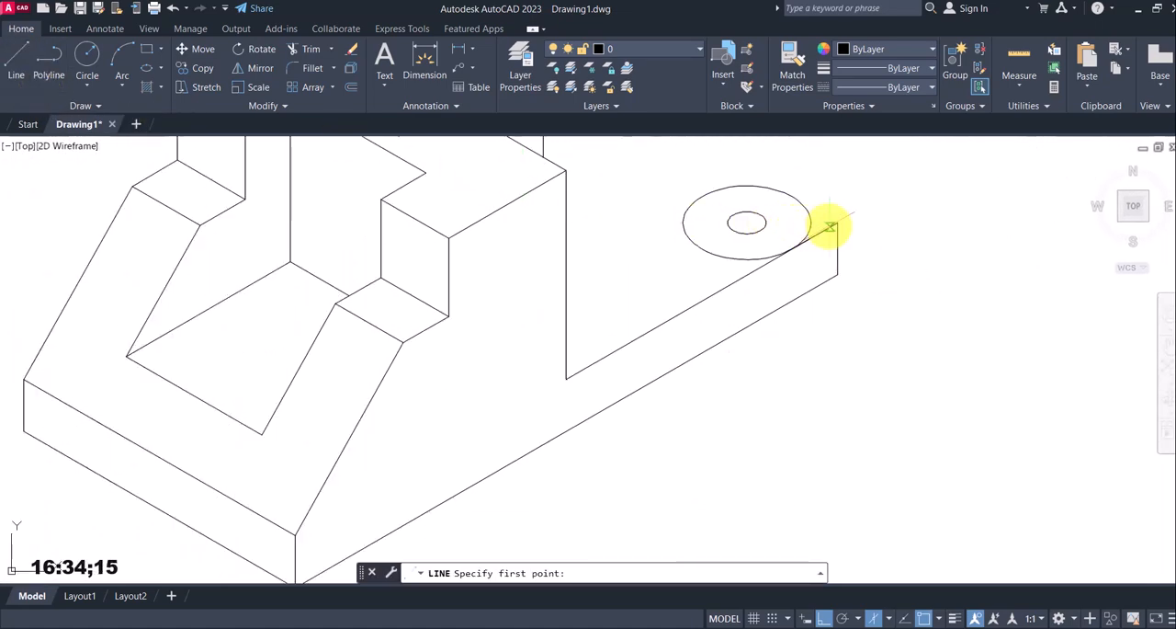
scroll(829, 231, "up", 6)
middle_click_drag(767, 207, 733, 282)
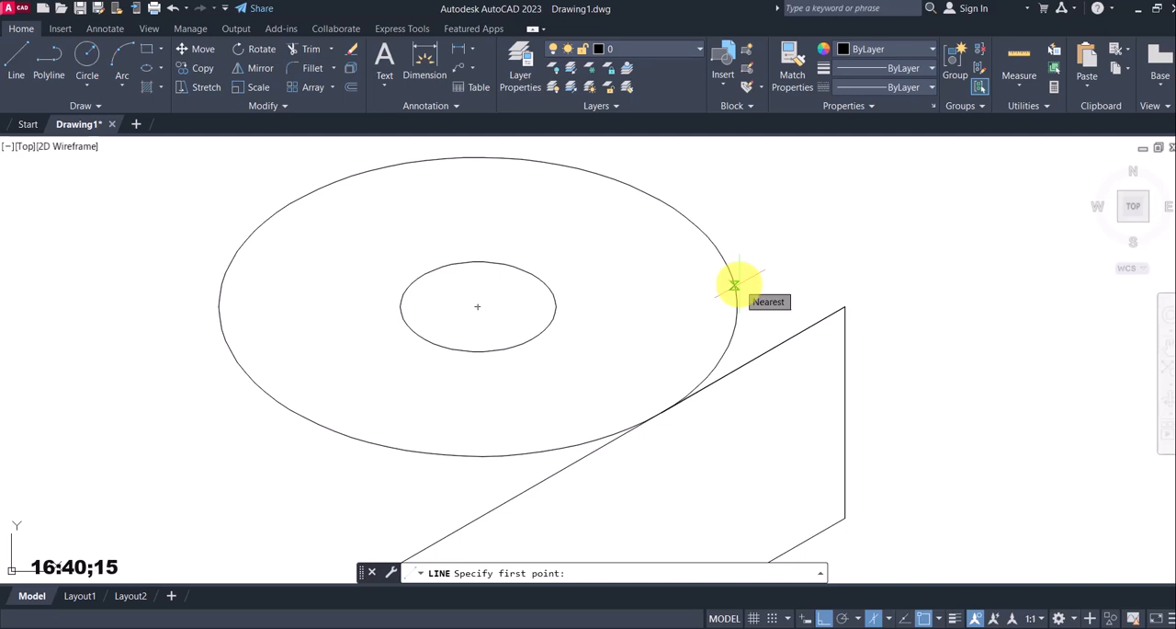
scroll(735, 286, "up", 4)
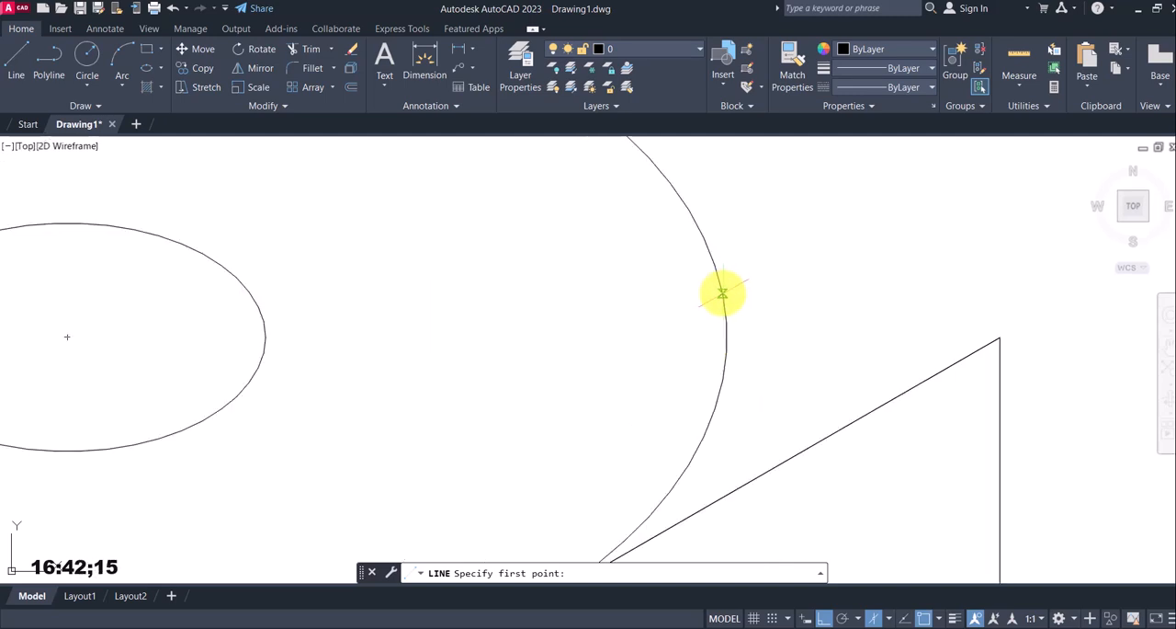
left_click(723, 297)
scroll(743, 273, "down", 6)
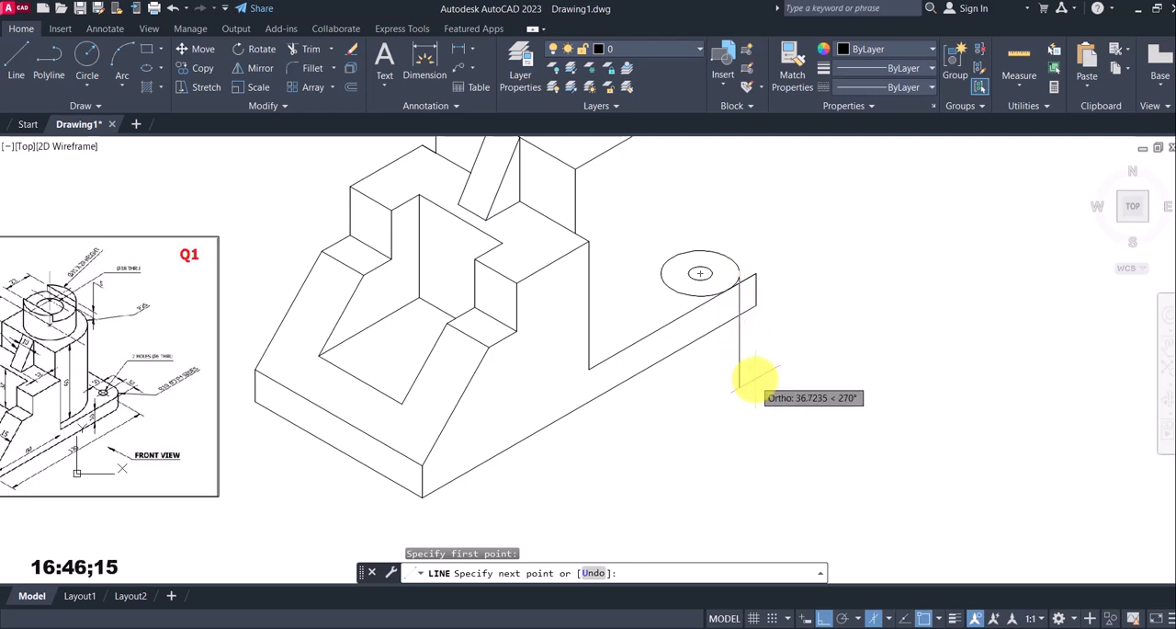
left_click(750, 388)
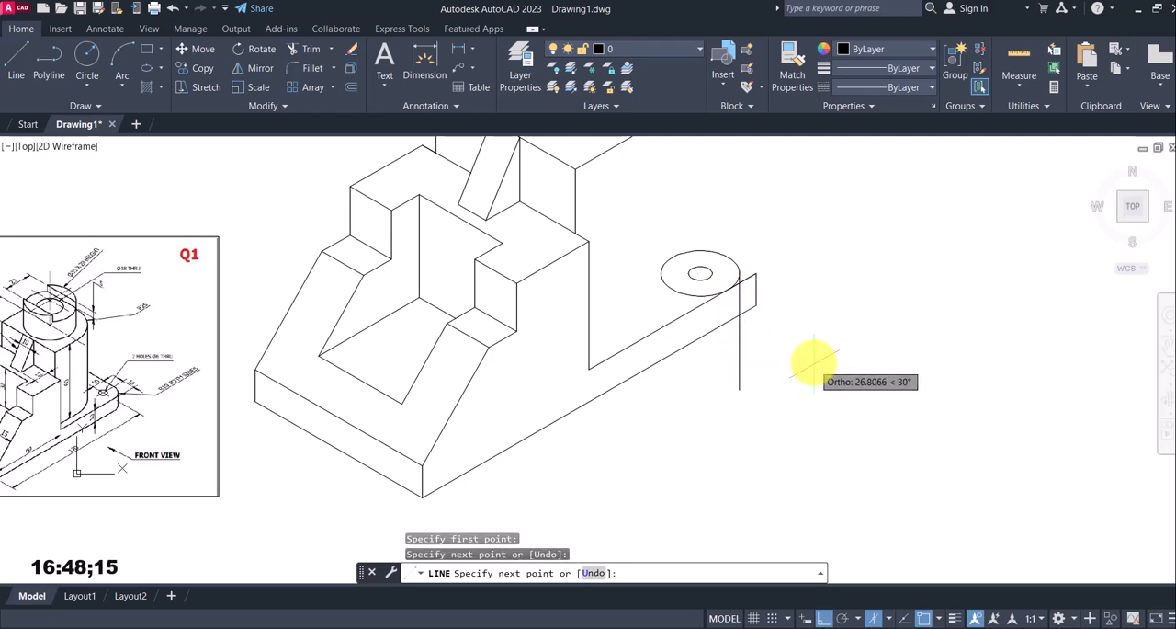
key("Escape")
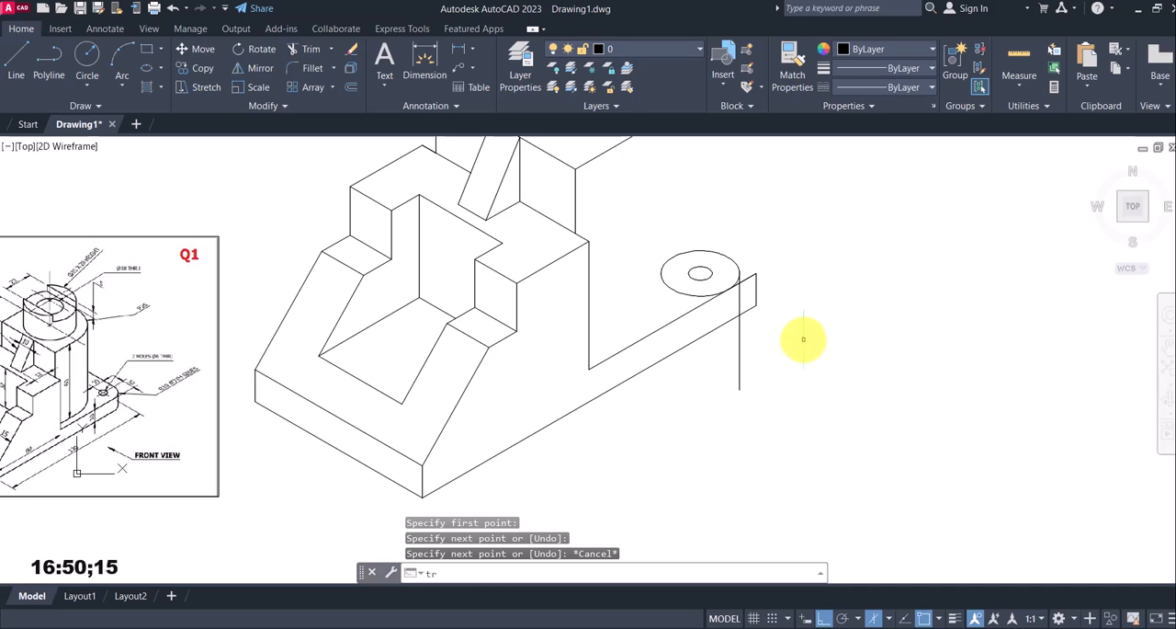
Trim the vertical line below the base and remove the square corner and edge ends beyond the isocircle
key("Return")
left_click_drag(796, 336, 726, 376)
scroll(751, 318, "up", 3)
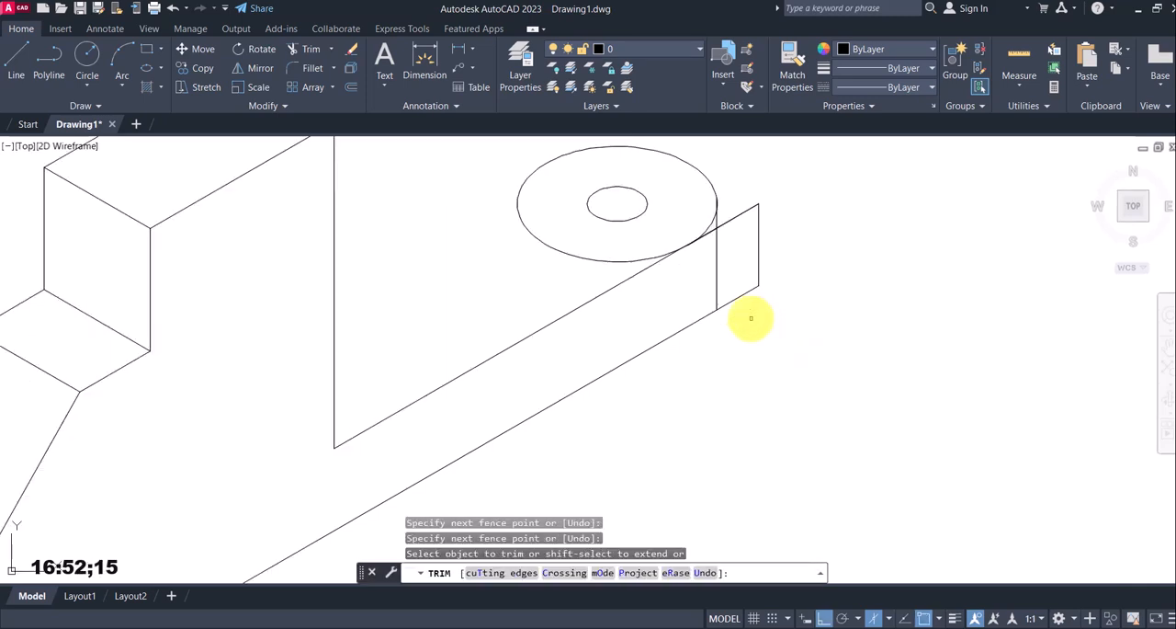
left_click_drag(751, 318, 734, 179)
scroll(719, 239, "up", 2)
left_click(704, 227)
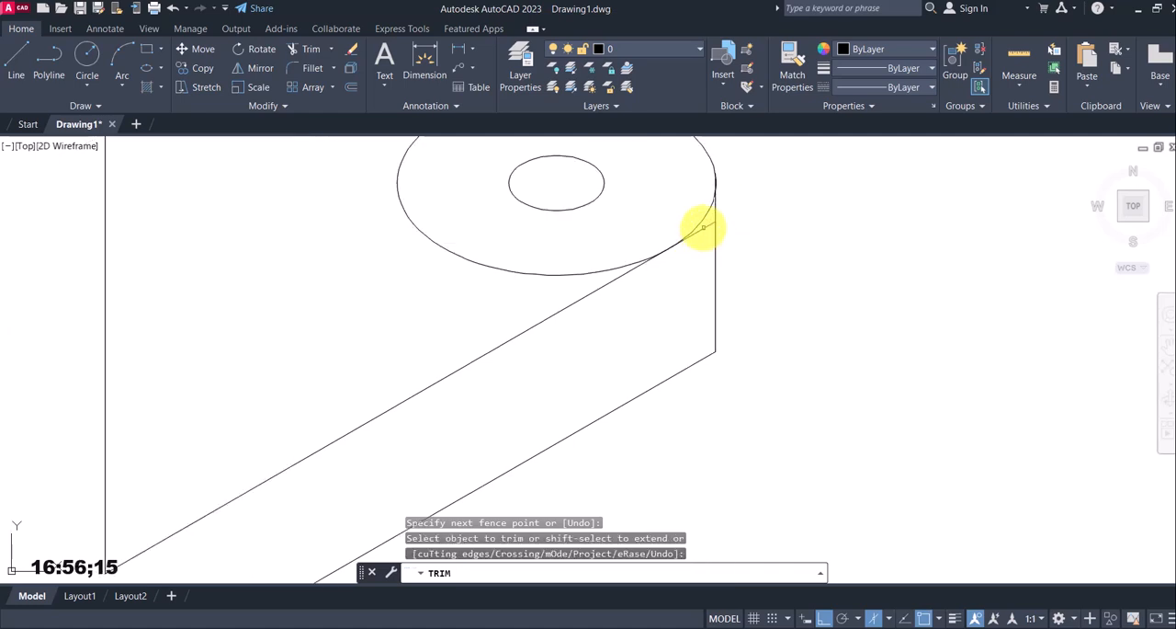
left_click_drag(703, 227, 700, 234)
scroll(702, 232, "down", 5)
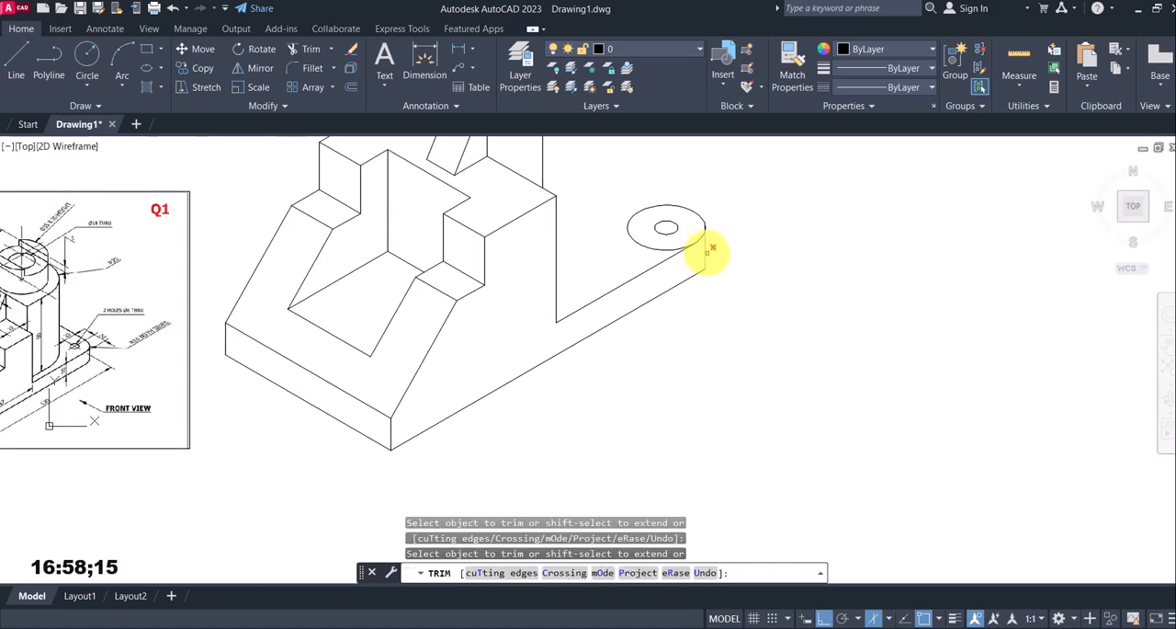
mouse_move(675, 260)
middle_mouse_down()
mouse_move(791, 283)
mouse_move(827, 320)
middle_mouse_up()
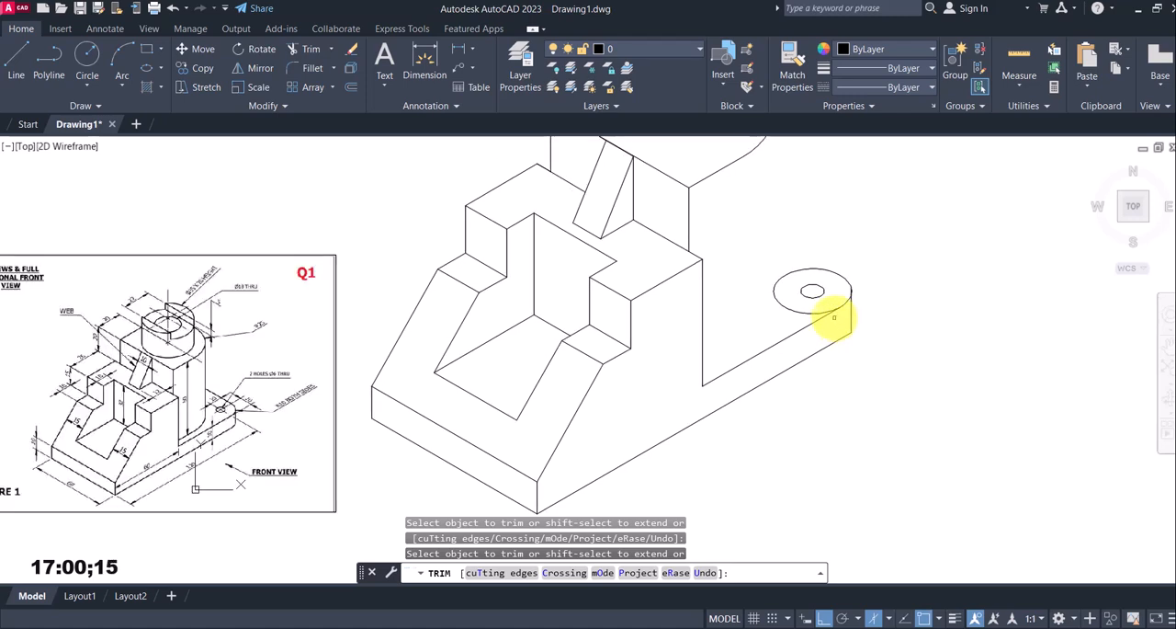
key("Escape")
From the upright's lower corner on the base, draw a 5 mm offset line at 150° and a line about 22 mm long at 30°
scroll(696, 326, "down", 2)
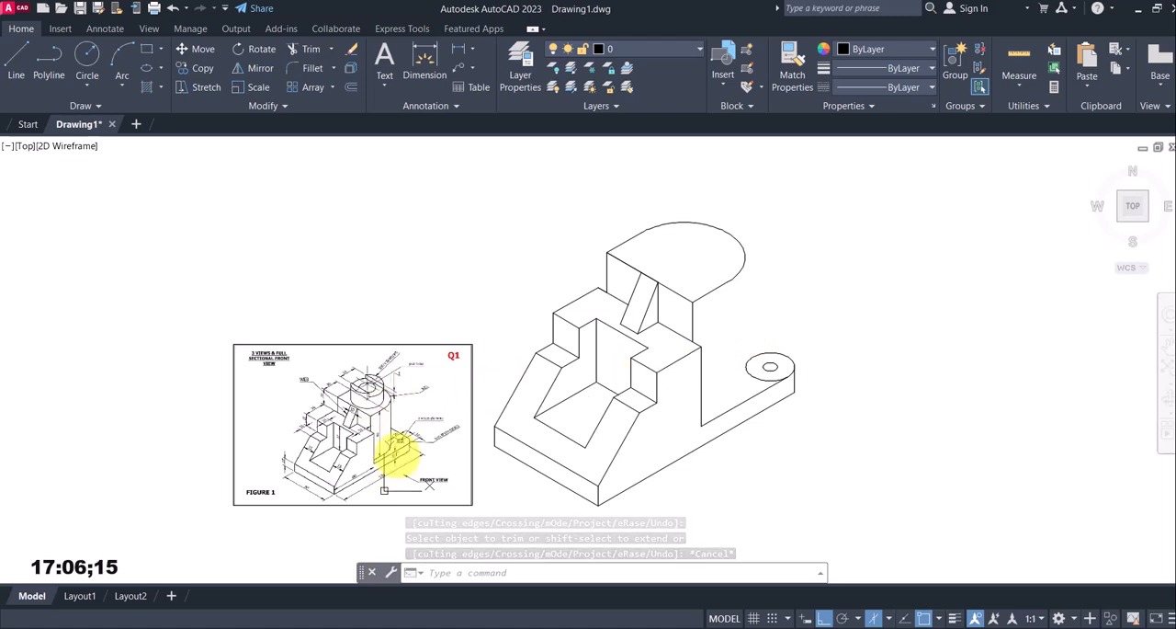
scroll(394, 447, "up", 4)
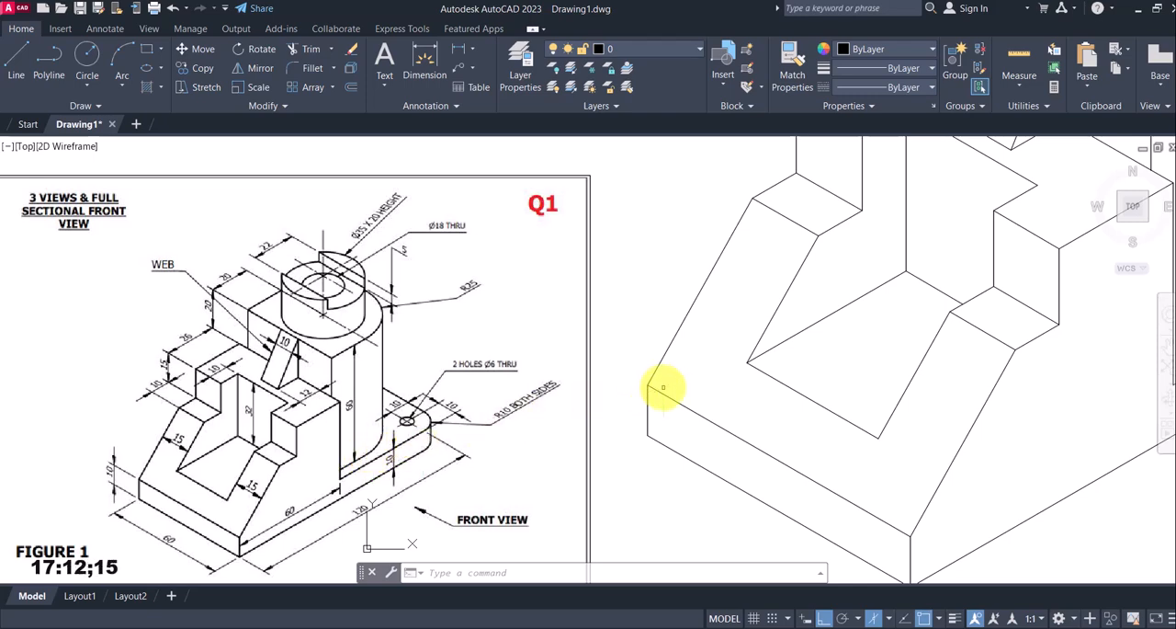
scroll(463, 363, "down", 3)
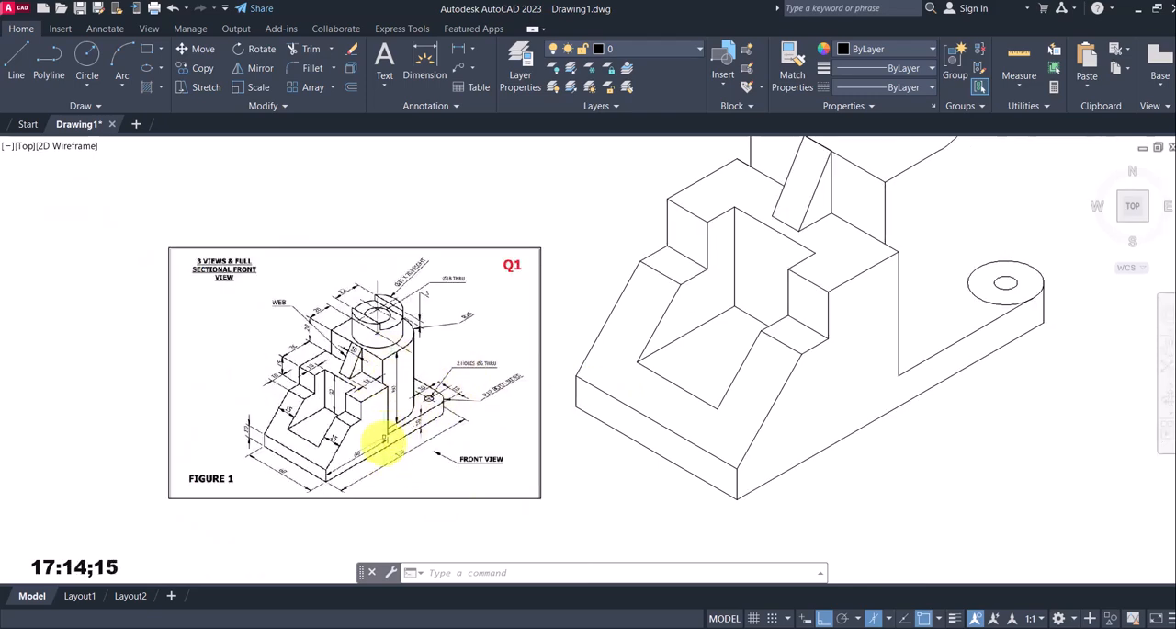
scroll(383, 442, "up", 4)
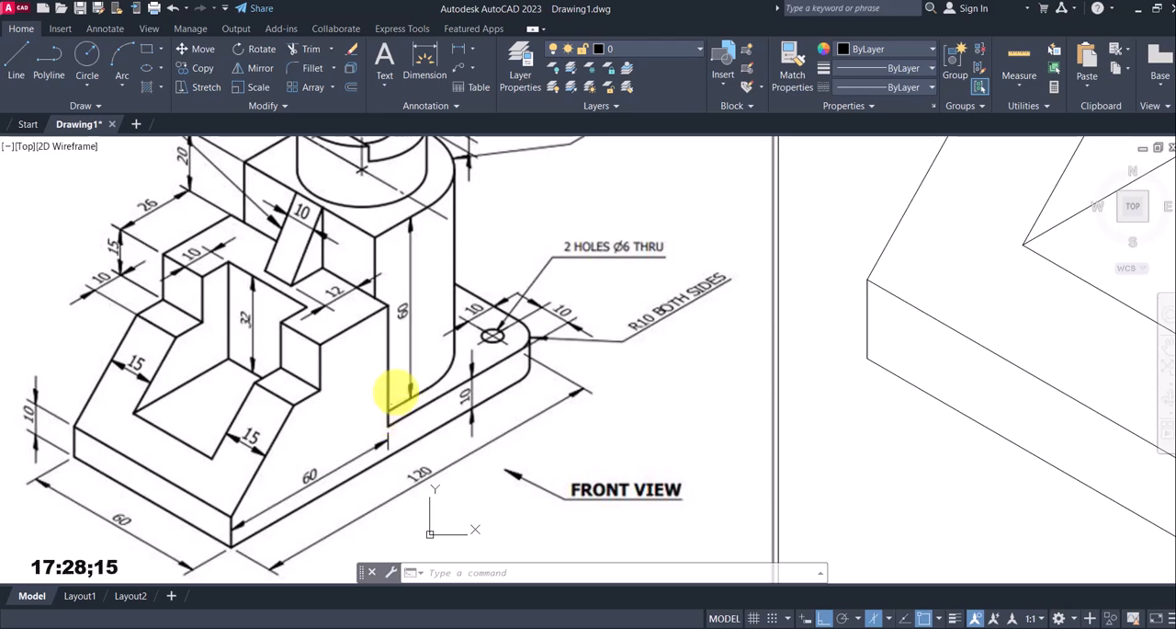
scroll(393, 388, "down", 5)
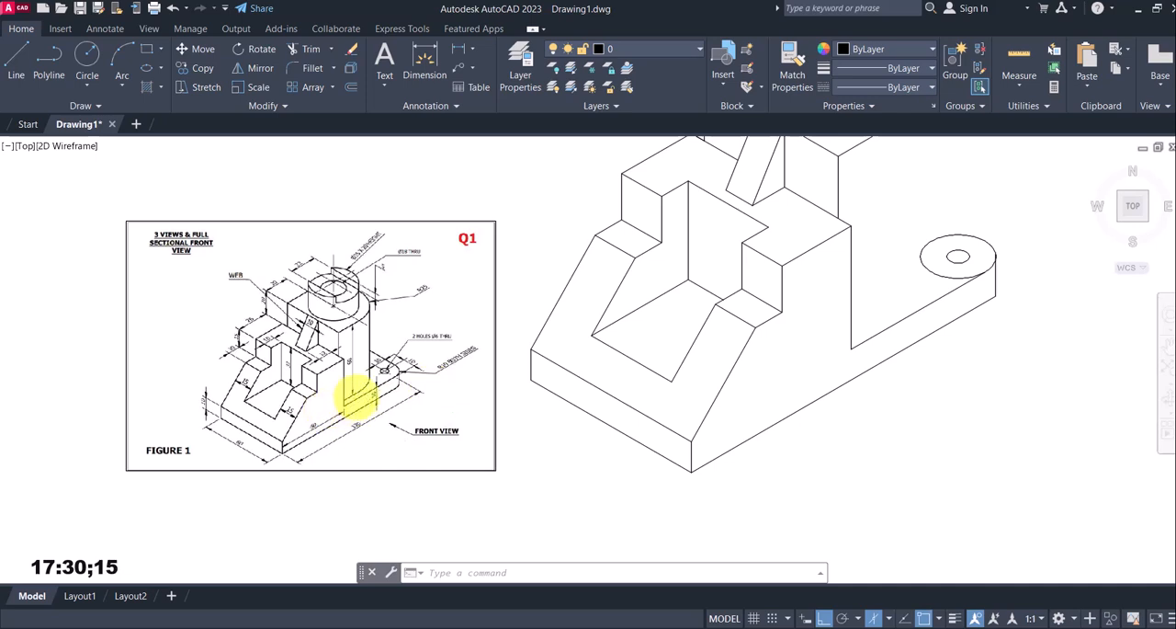
scroll(354, 394, "up", 5)
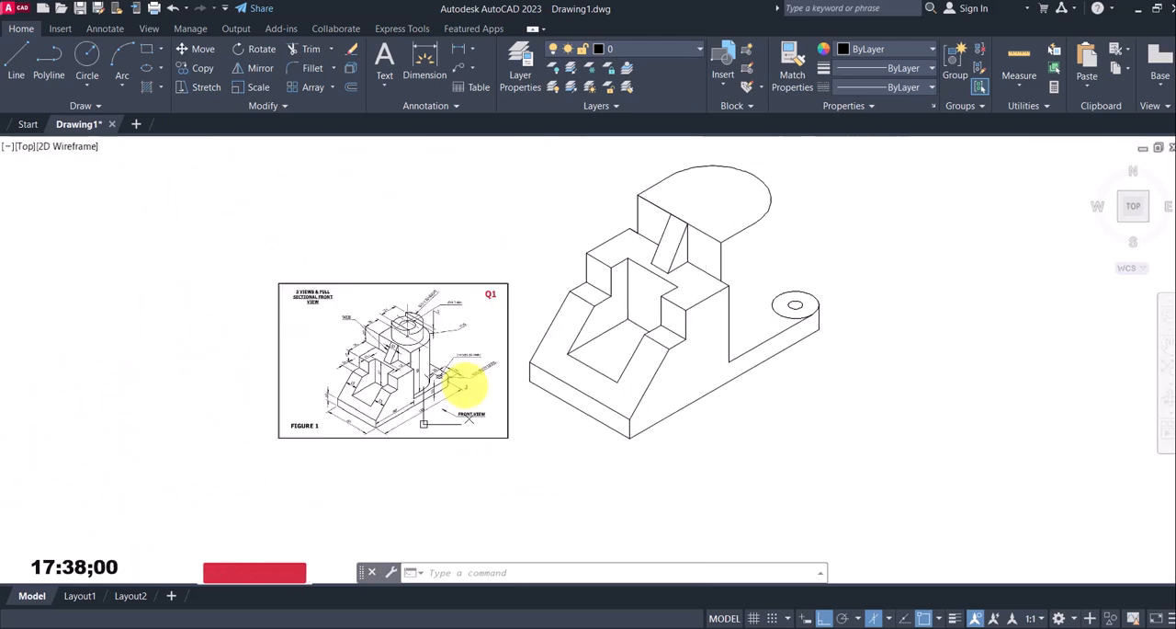
scroll(587, 406, "down", 1)
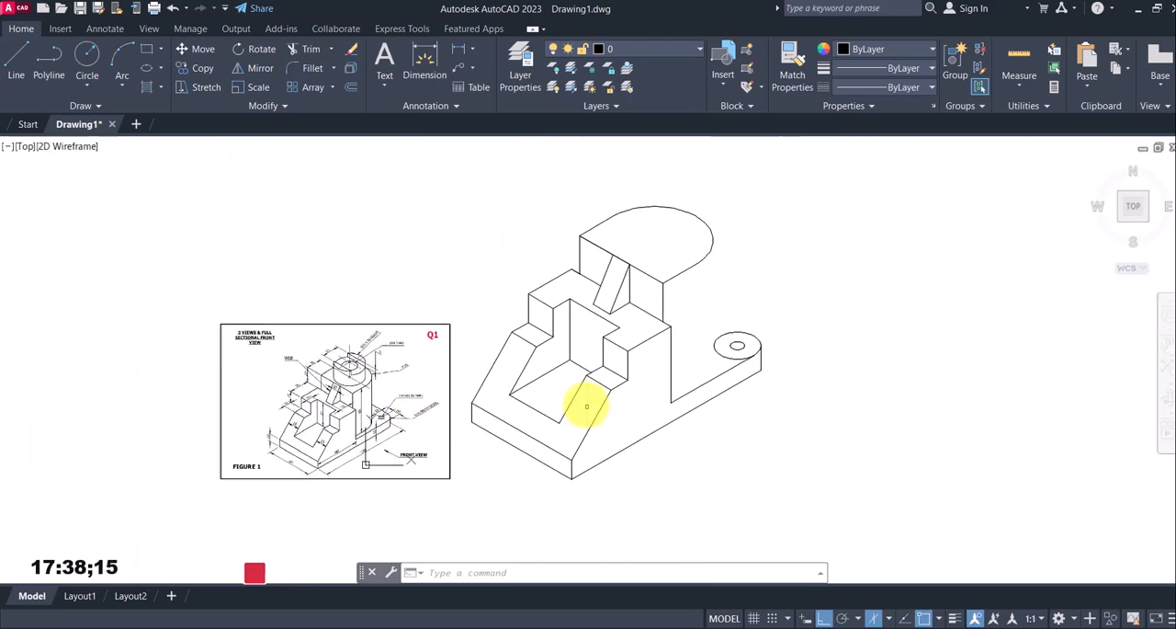
left_click(18, 61)
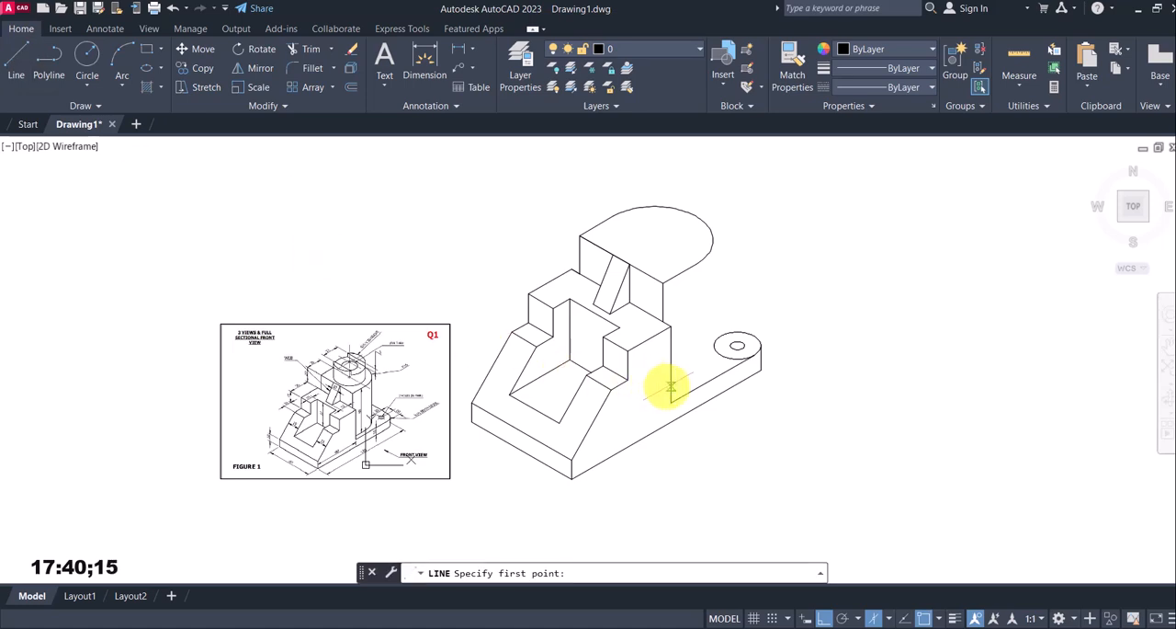
scroll(670, 386, "up", 2)
left_click(670, 411)
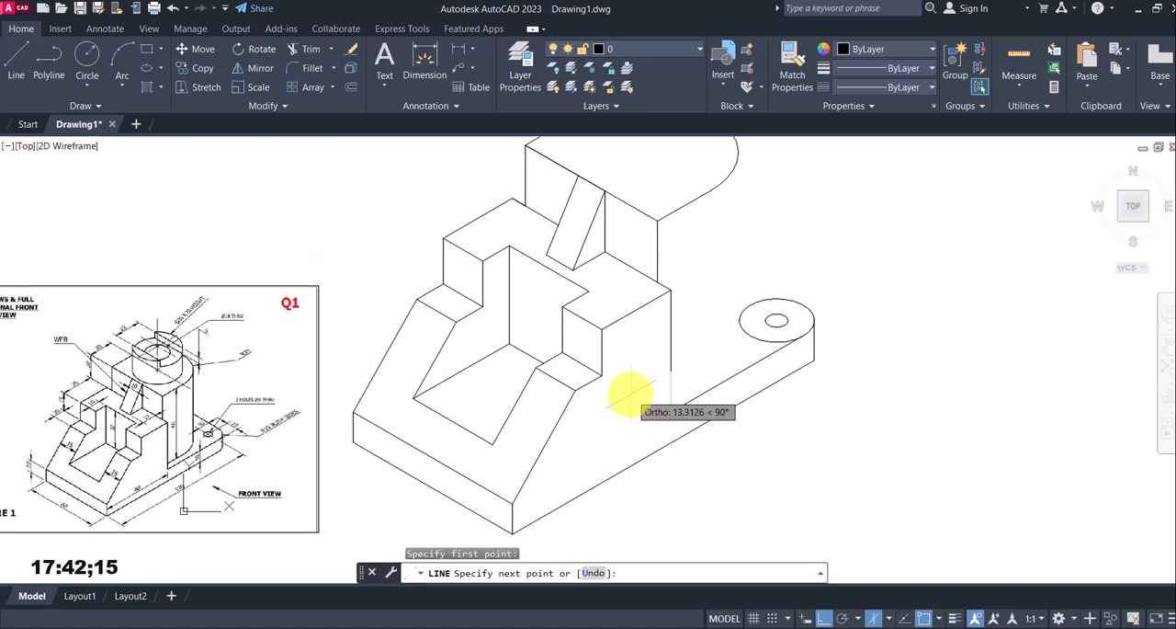
key("F5")
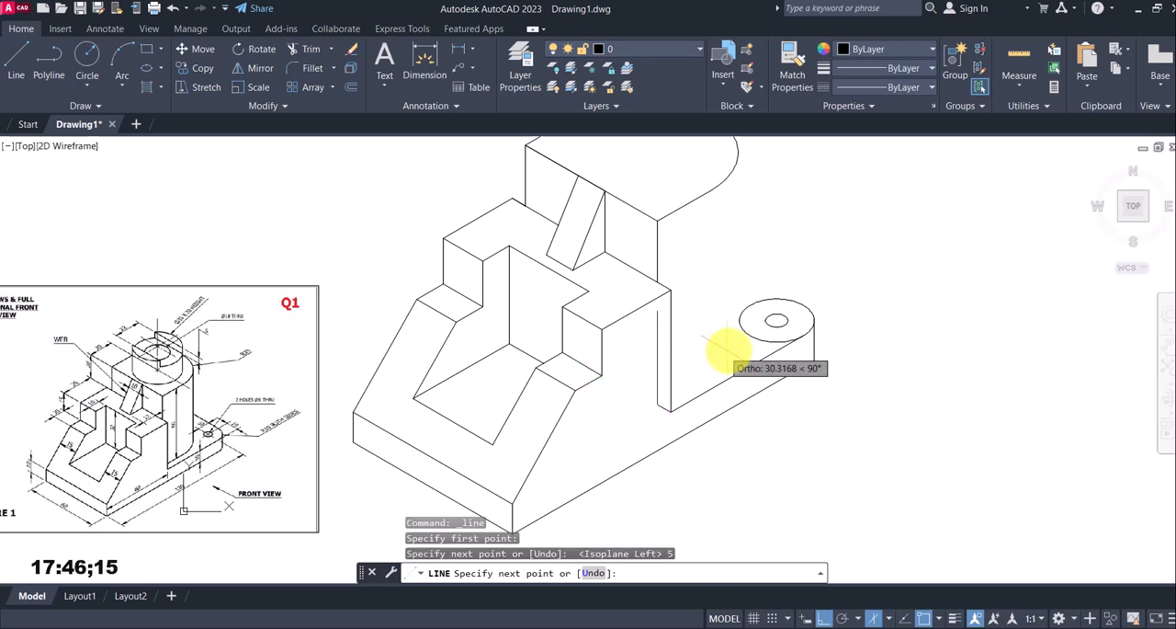
key("F5")
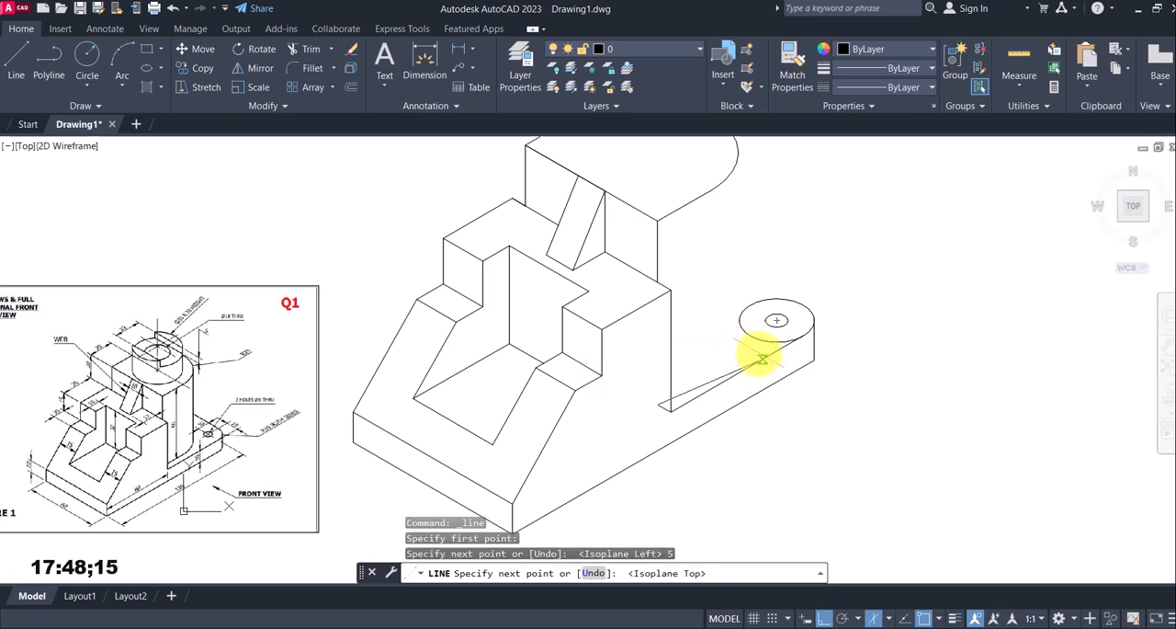
left_click(710, 386)
key("Escape")
Compare the reference drawing with the model where the rounded block's lower edge meets the base
scroll(676, 404, "up", 4)
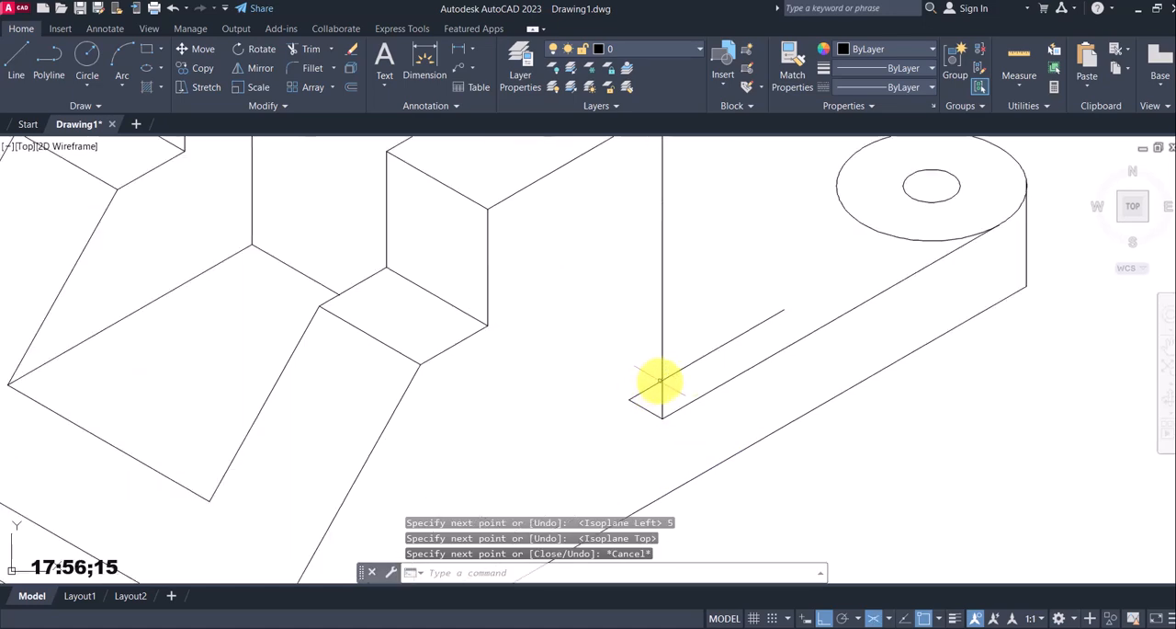
scroll(662, 384, "down", 6)
scroll(676, 349, "up", 3)
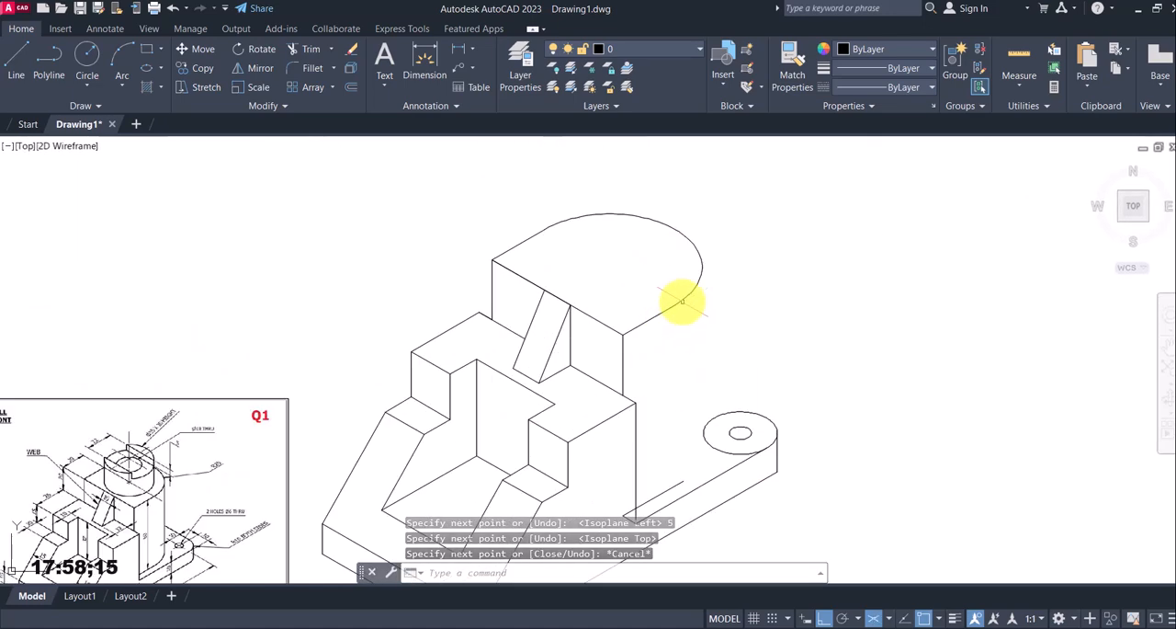
scroll(680, 303, "down", 3)
scroll(524, 407, "up", 4)
scroll(341, 455, "up", 4)
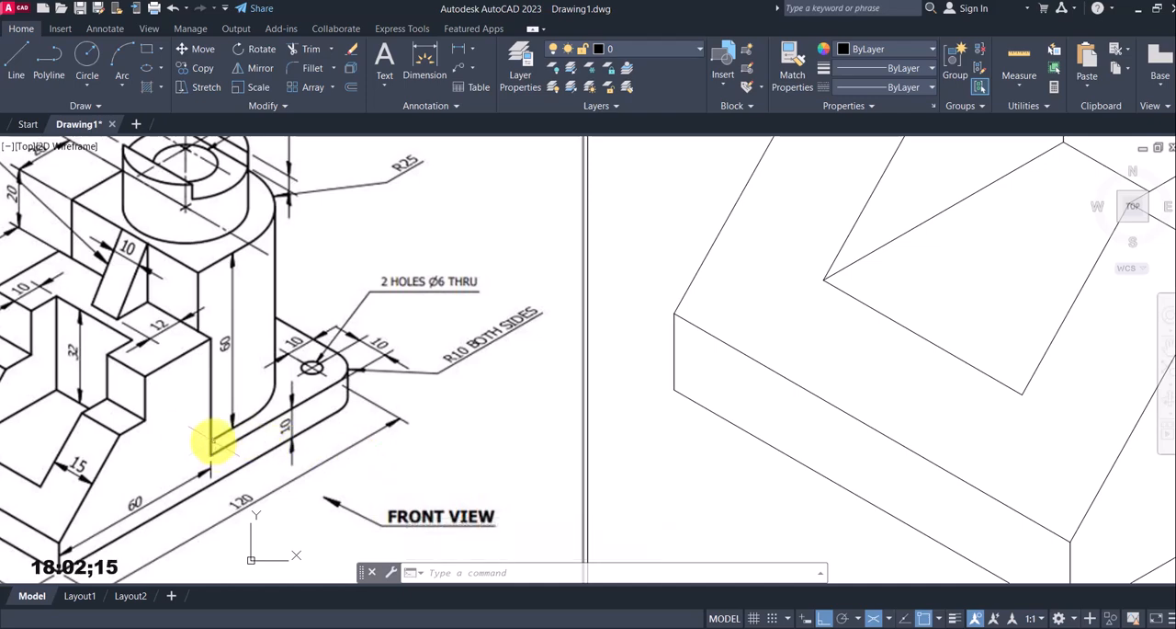
scroll(533, 376, "down", 5)
scroll(756, 358, "up", 5)
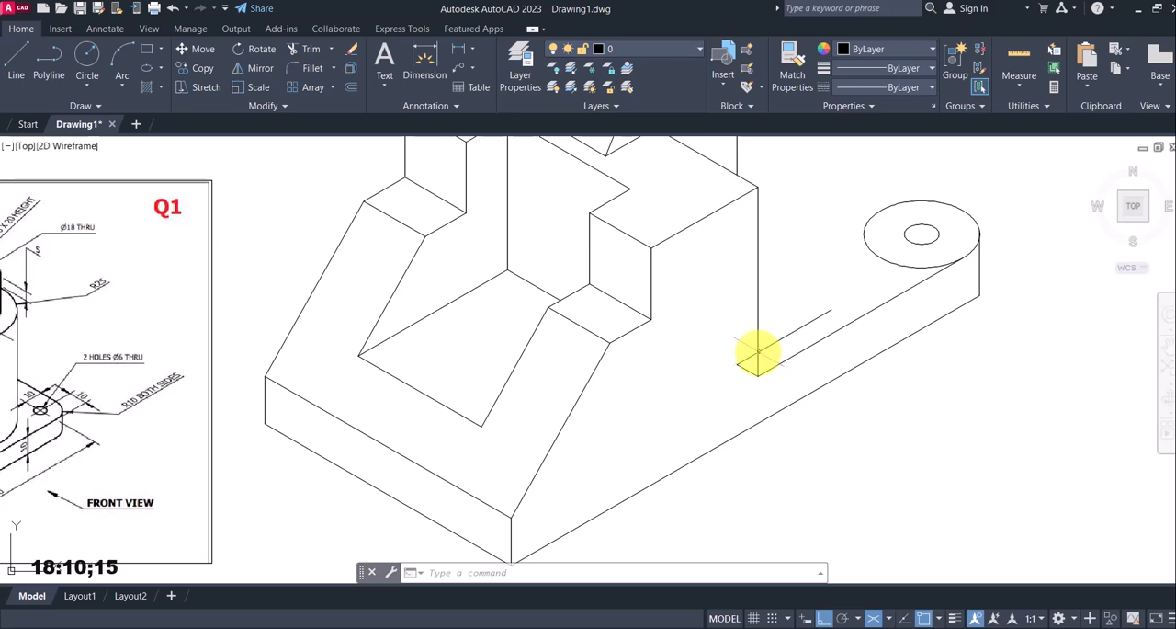
middle_click_drag(641, 362, 797, 329)
scroll(420, 357, "down", 2)
middle_click_drag(420, 358, 583, 339)
scroll(411, 359, "up", 2)
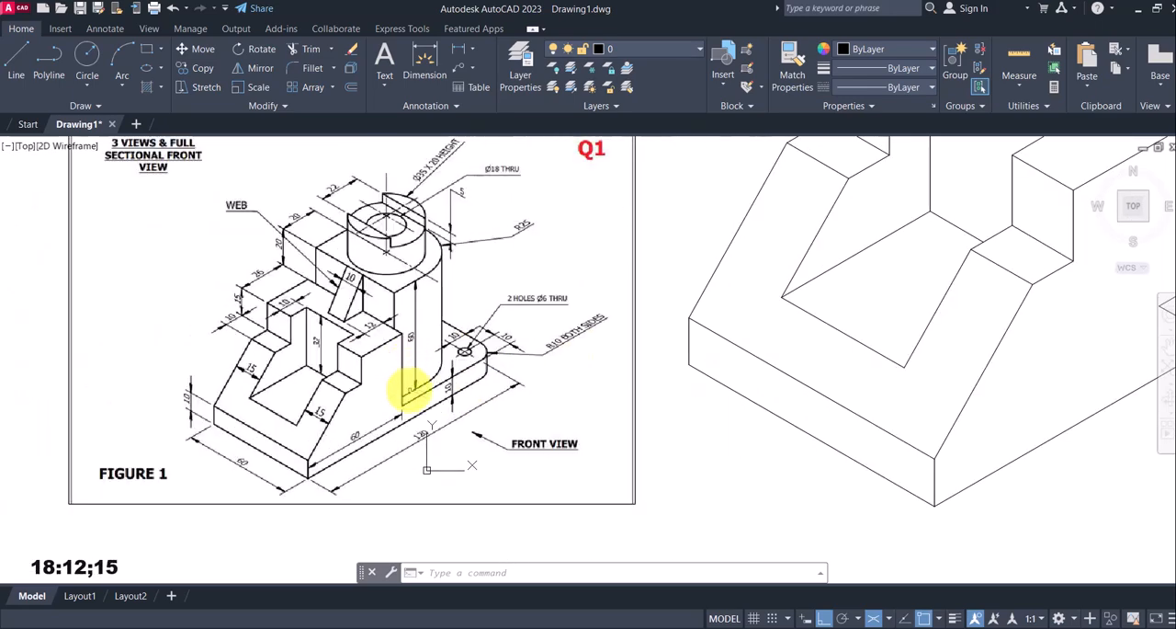
scroll(402, 397, "down", 3)
scroll(703, 347, "up", 4)
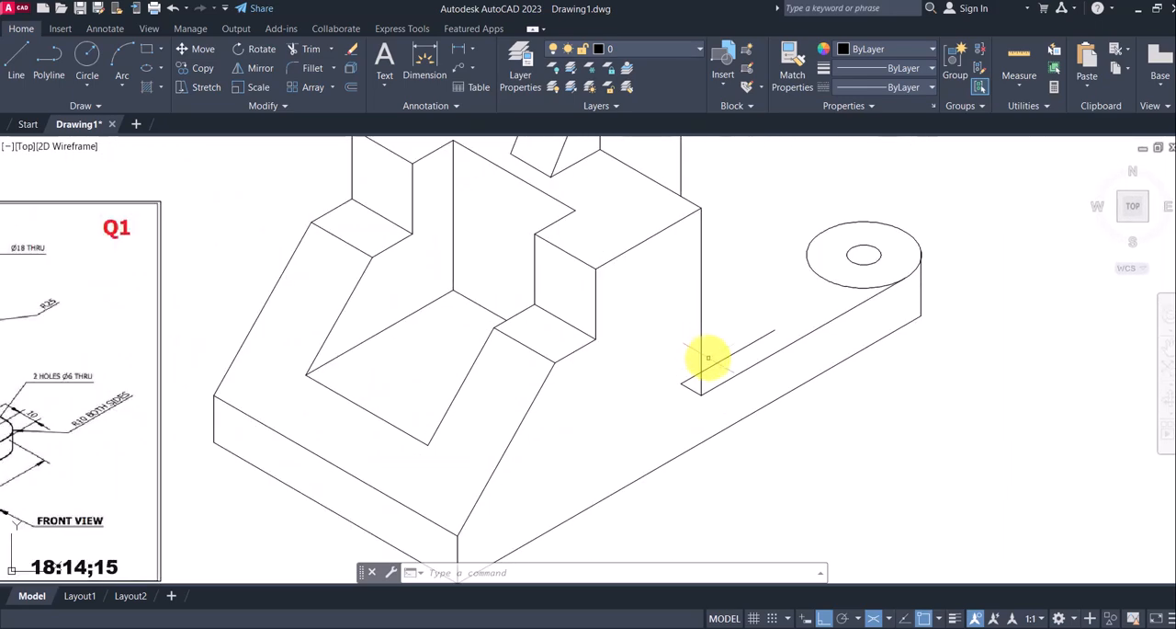
Trim the 30° line back to the upright's vertical edge and remove the 5 mm offset line
type("tr")
key("Return")
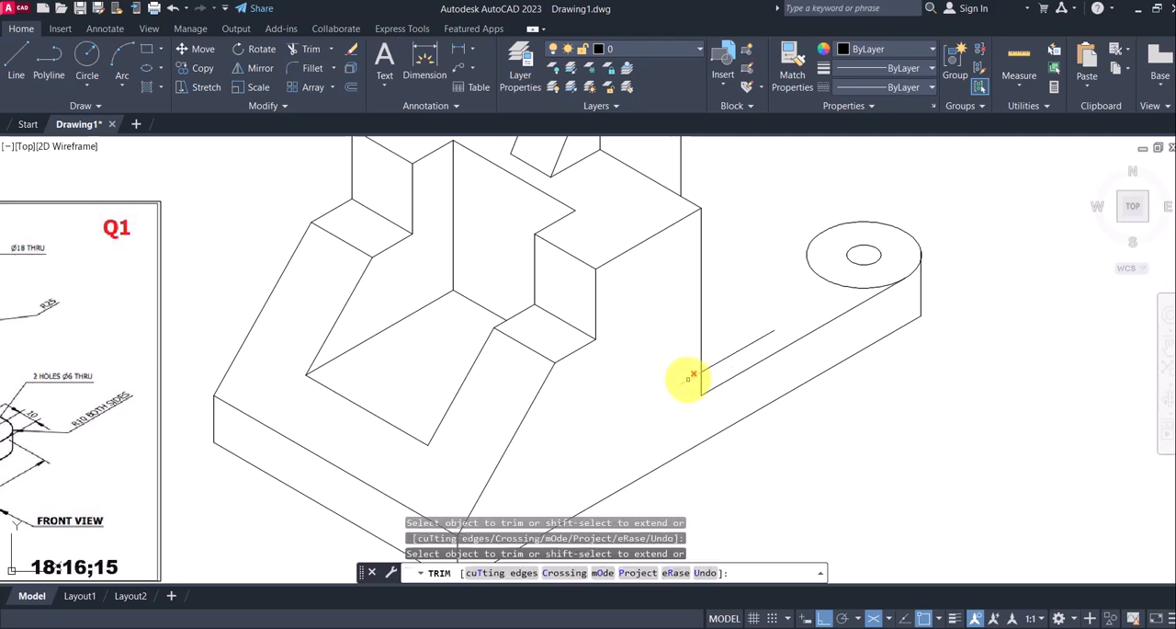
key("Escape")
scroll(761, 353, "down", 2)
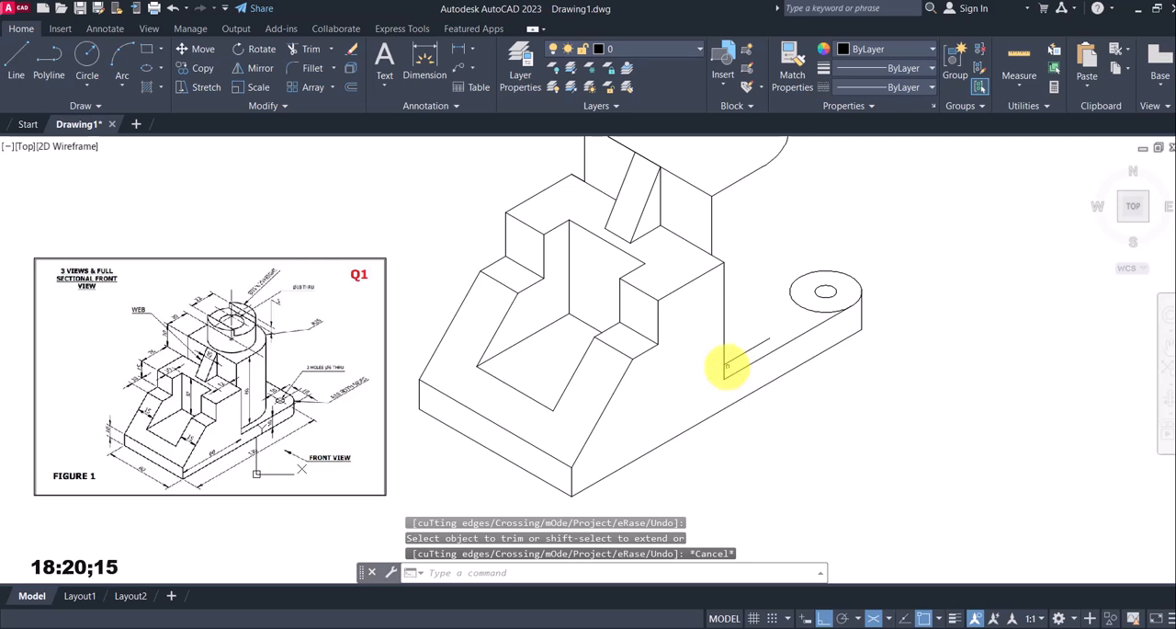
middle_click_drag(743, 354, 706, 370)
left_click(199, 68)
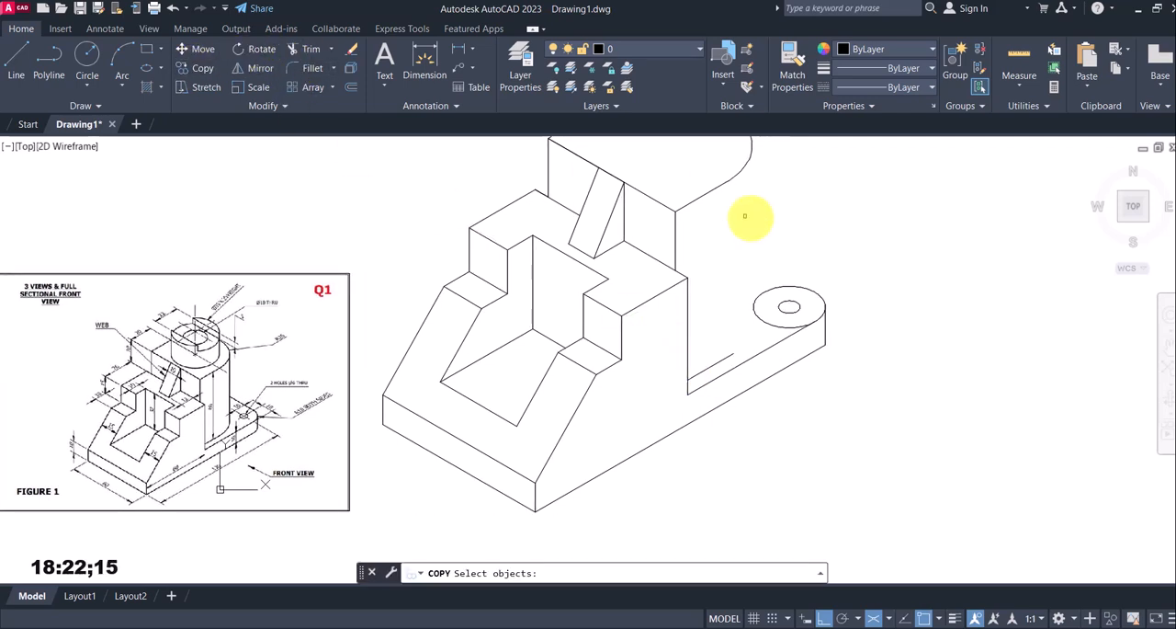
left_click(768, 208)
left_click(727, 149)
key("Return")
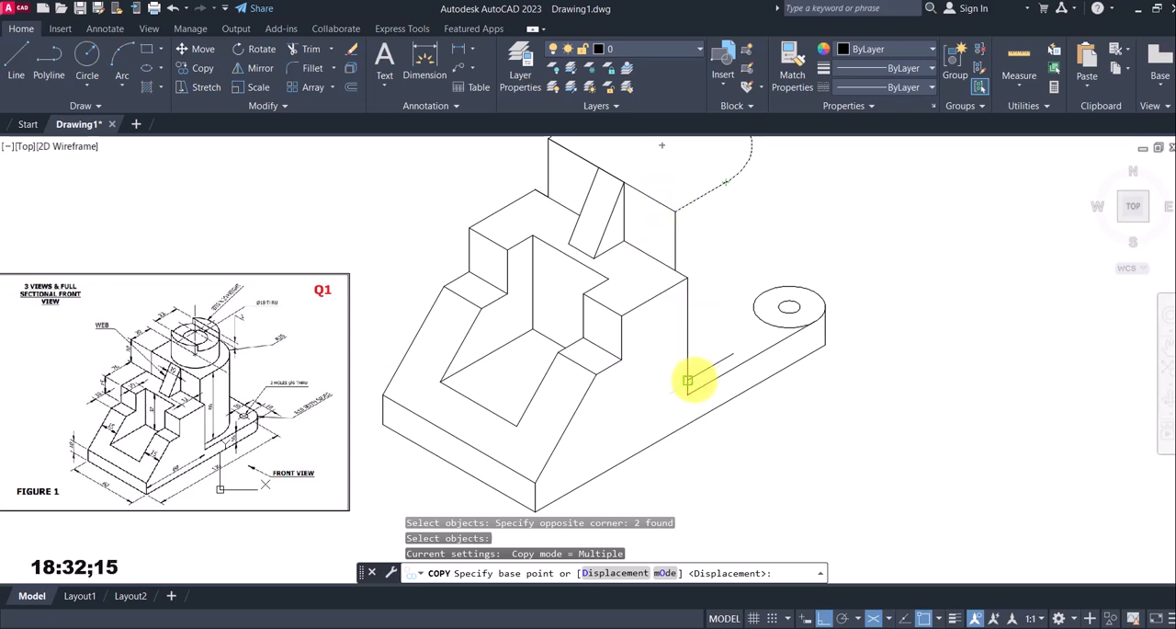
key("Escape")
Draw a vertical line upward from the stepped block's upper corner and trim it at the upright's top edge
left_click(19, 57)
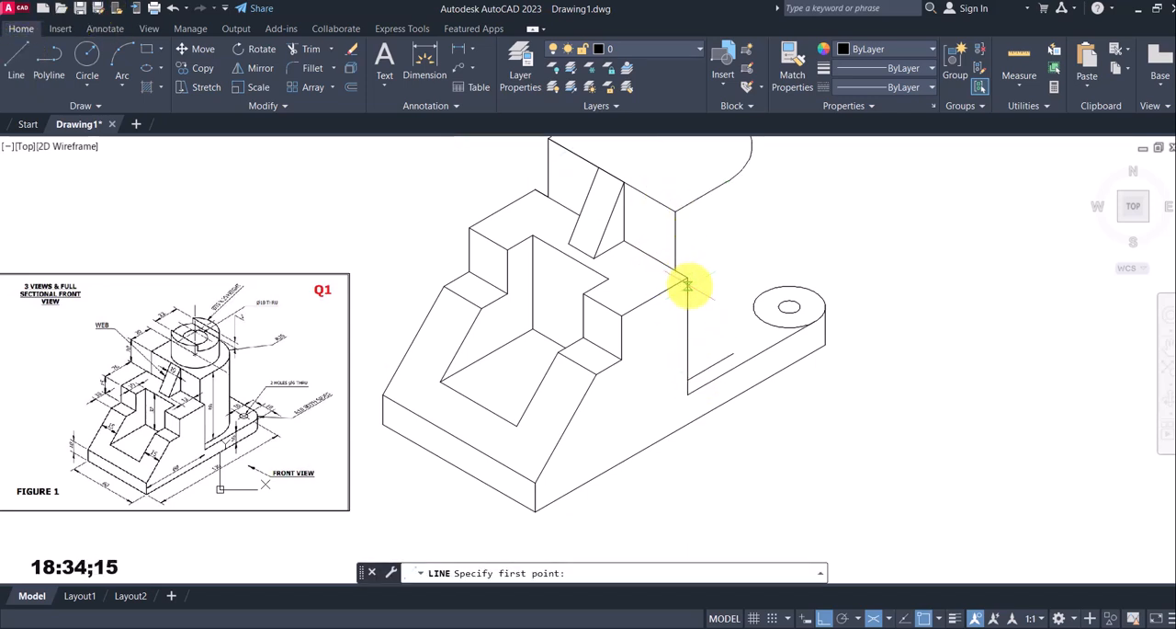
left_click(687, 277)
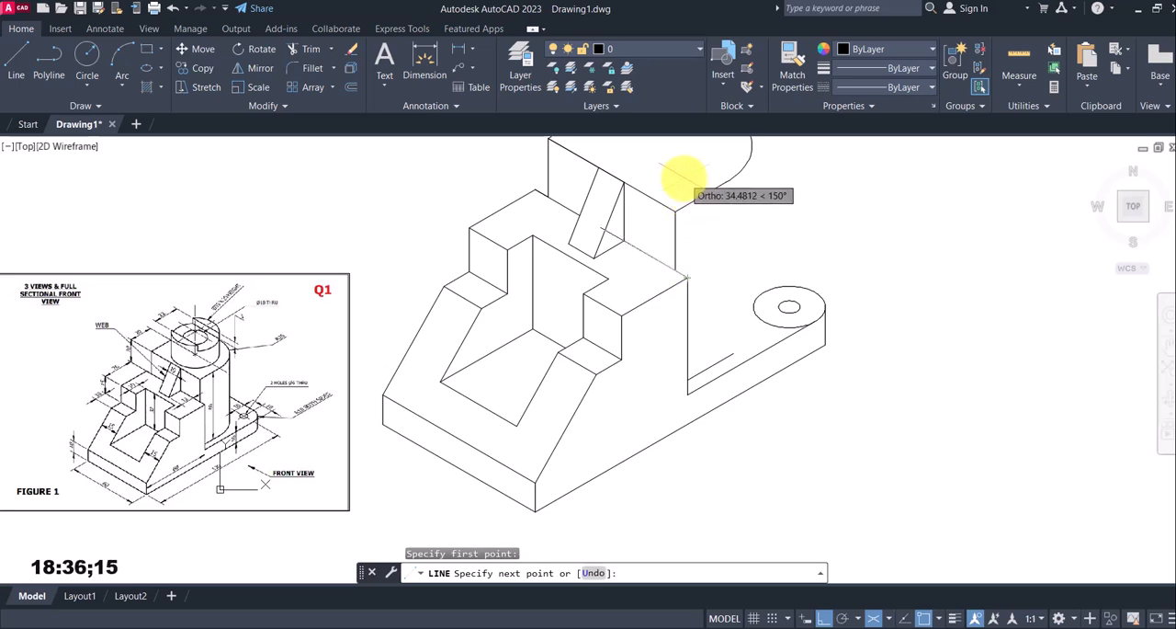
key("F5")
left_click(690, 166)
key("Escape")
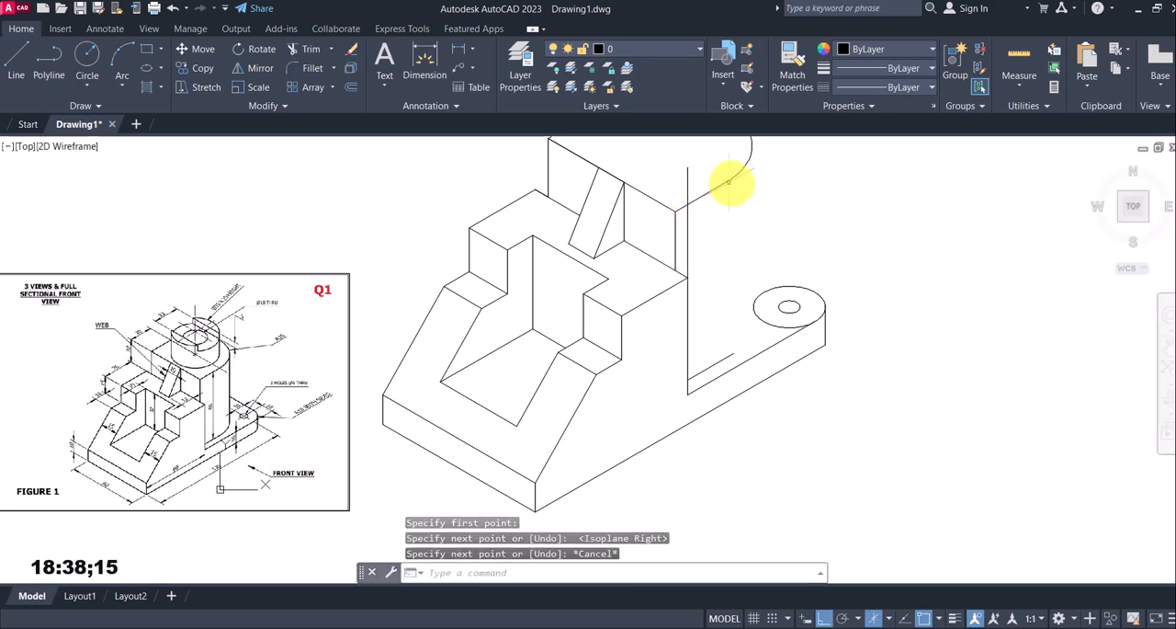
type("tr")
key("Return")
left_click(688, 186)
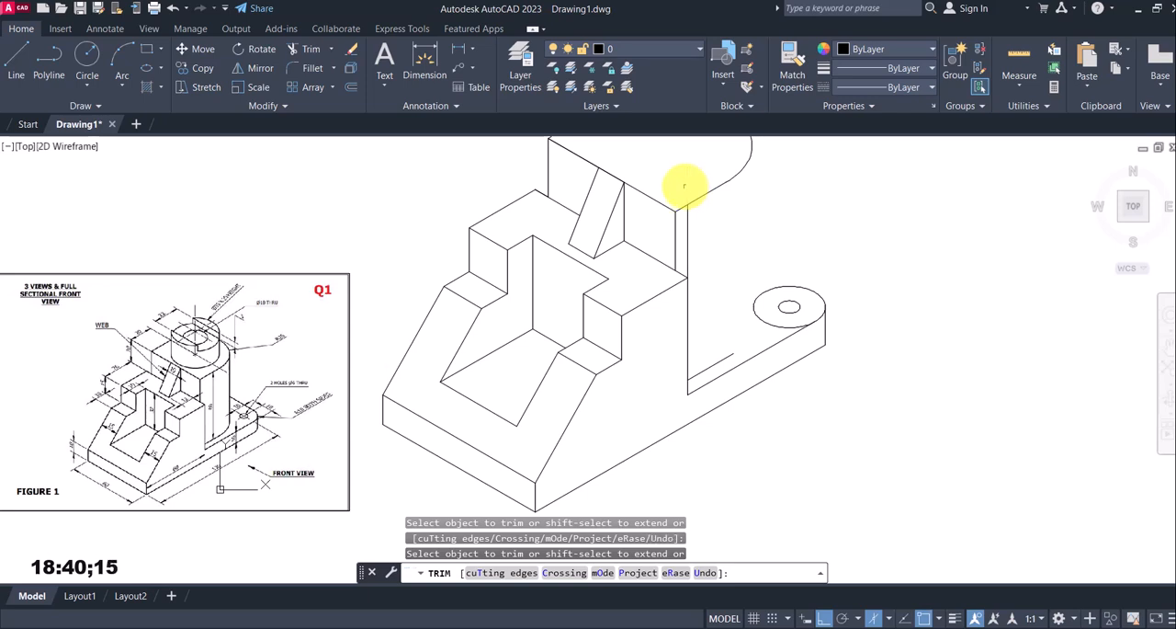
key("Escape")
left_click(200, 68)
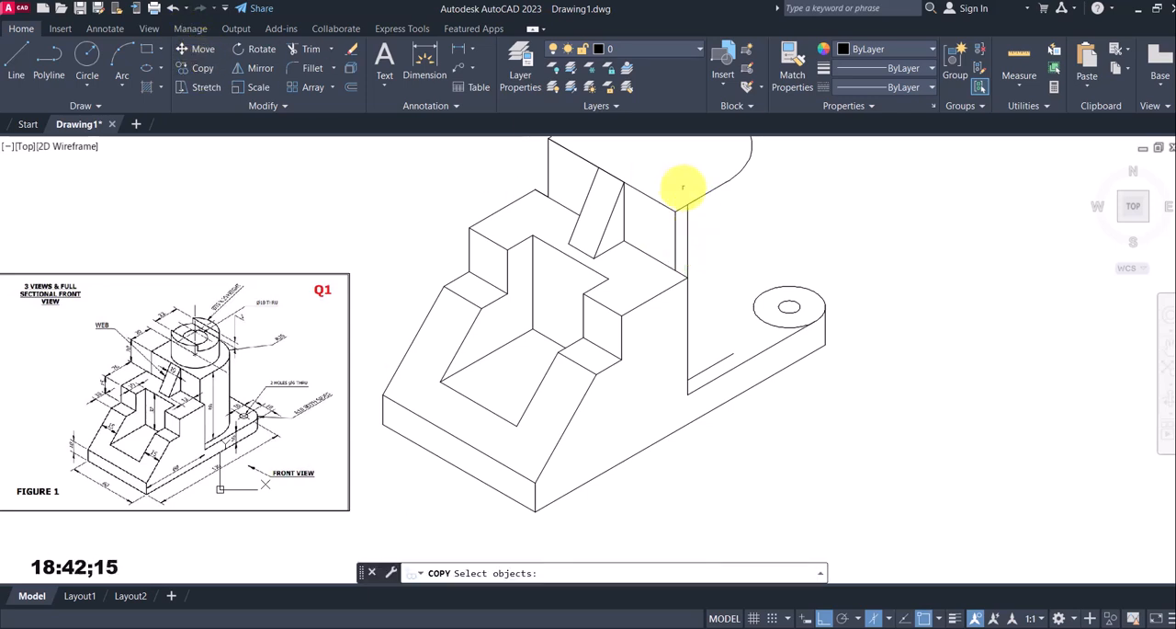
left_click(740, 184)
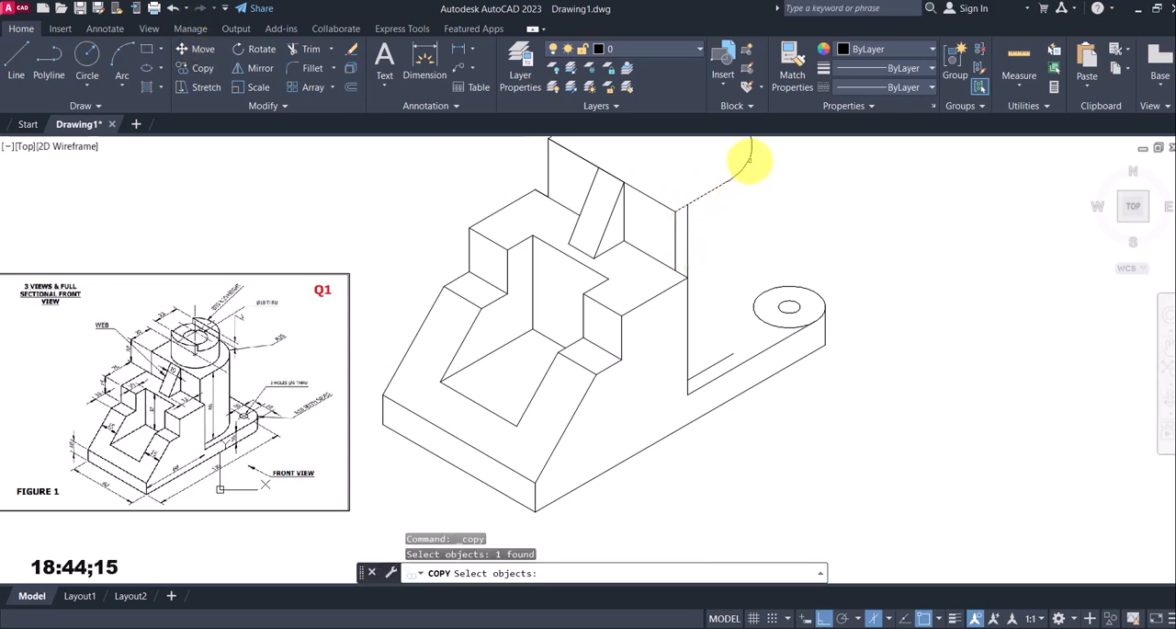
left_click(748, 159)
left_click(745, 162)
key("Escape")
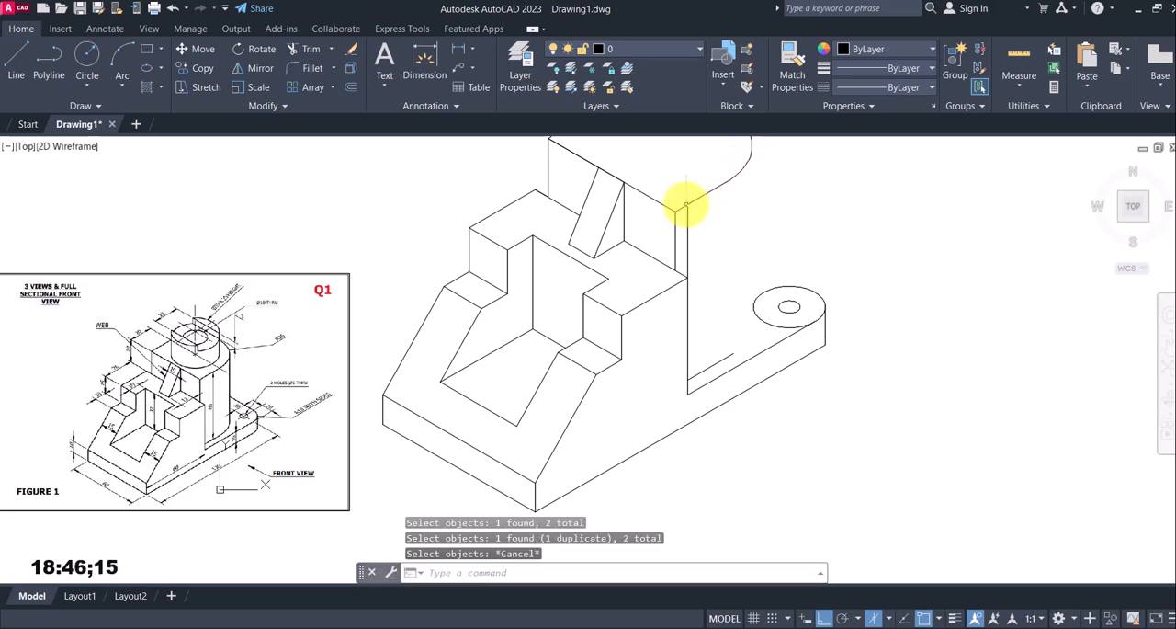
Copy the upright's straight top edge and arc down to the base, from the vertical line's upper end to its lower line intersection
key("Return")
left_click(727, 183)
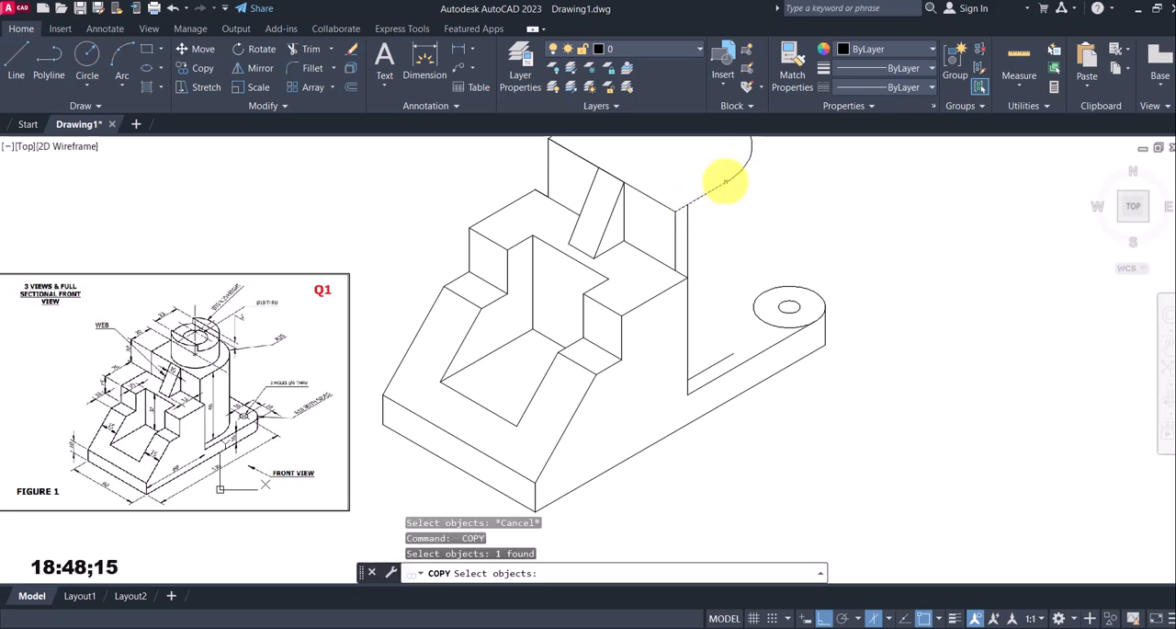
left_click(744, 166)
key("Return")
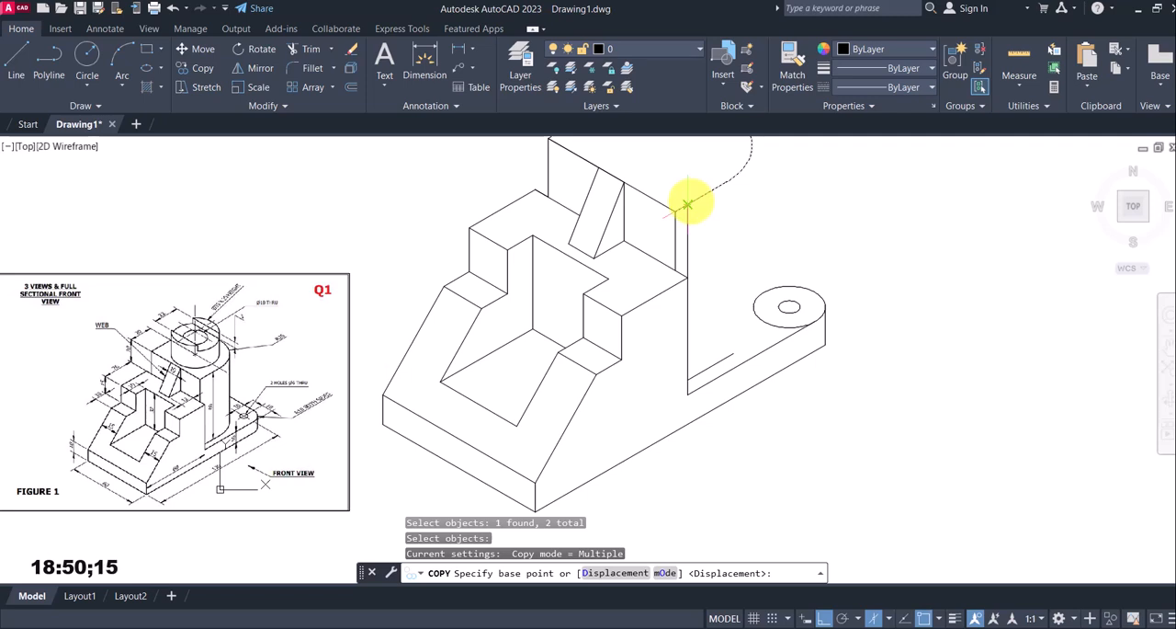
left_click(687, 203)
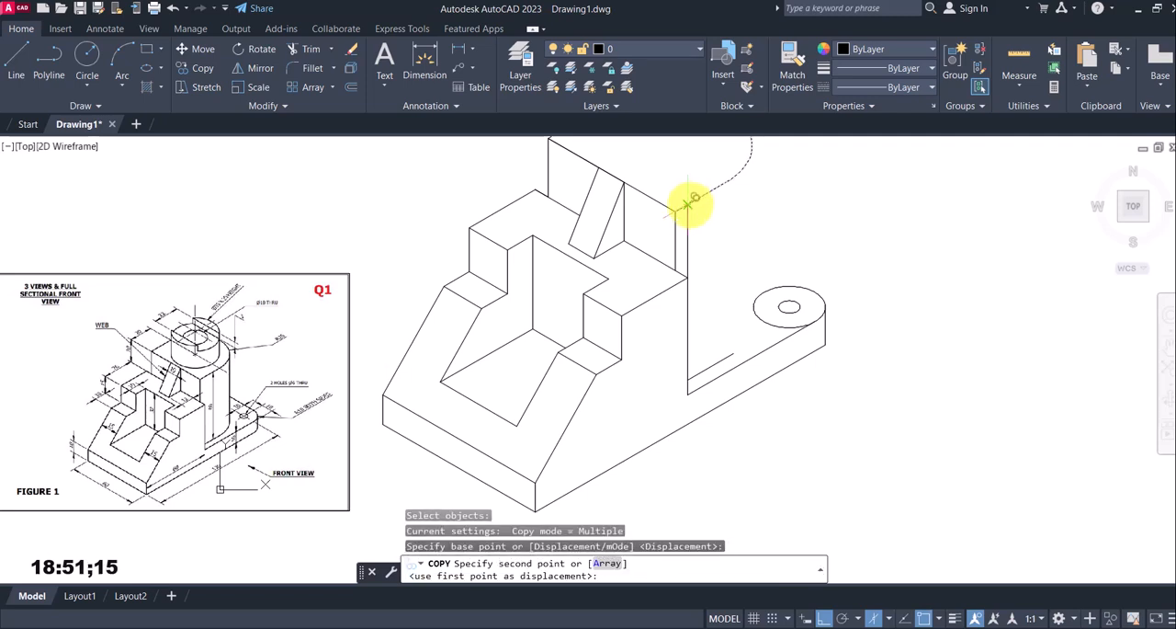
left_click(687, 380)
key("Escape")
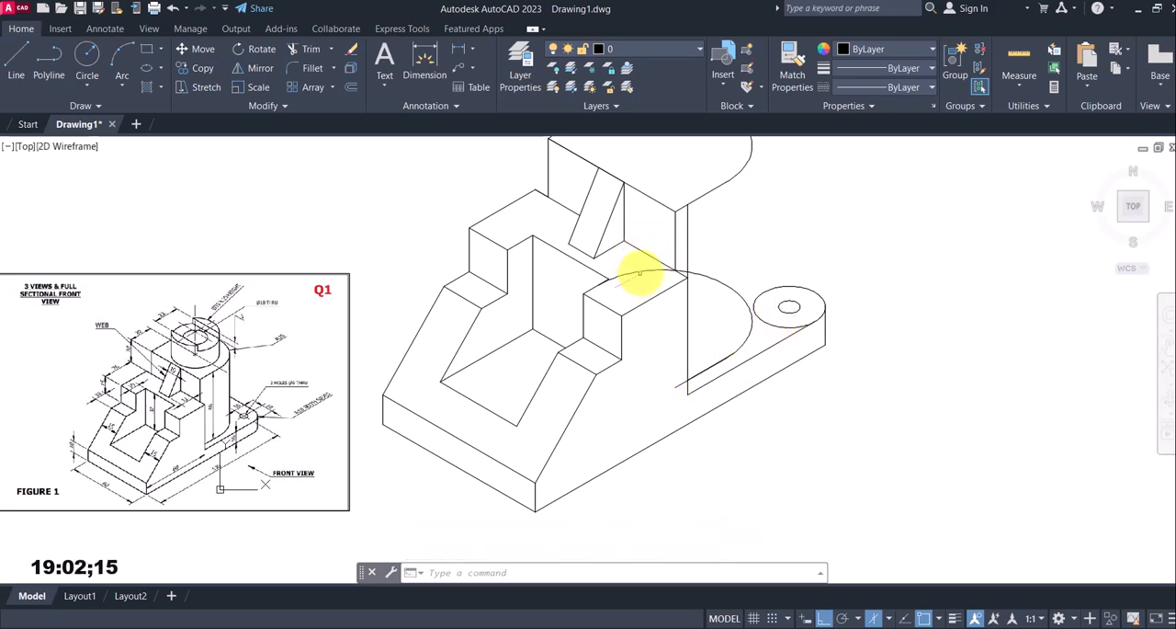
Trim the copied arc and straight edge where they extend past the stepped block's vertical edge
type("tr")
key("Return")
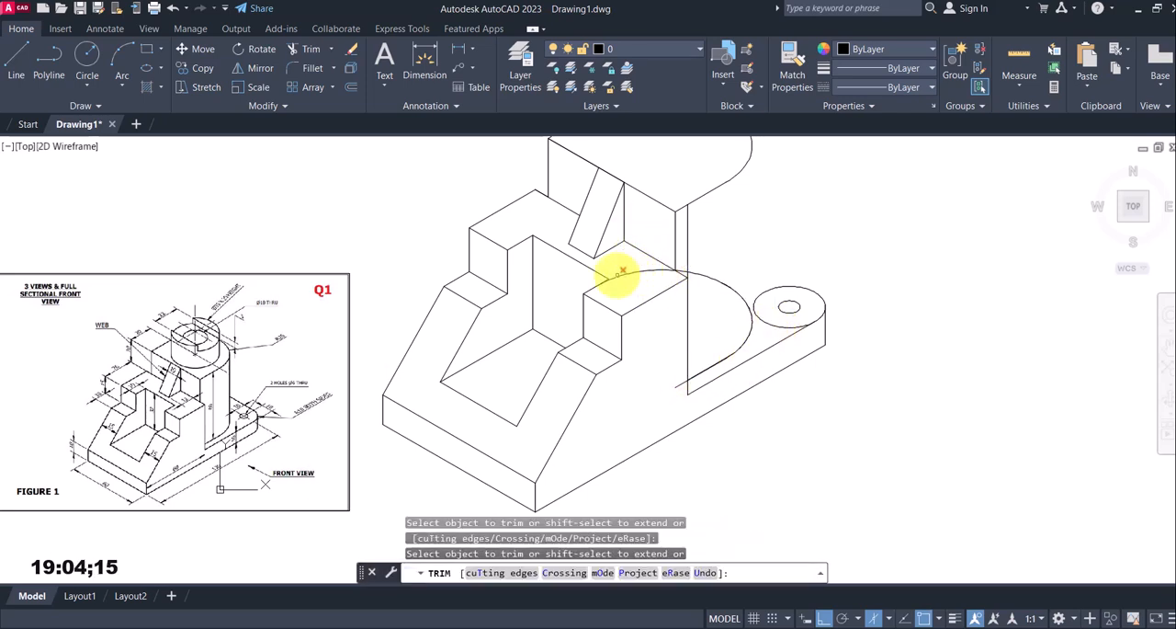
scroll(588, 286, "up", 4)
left_click(609, 272)
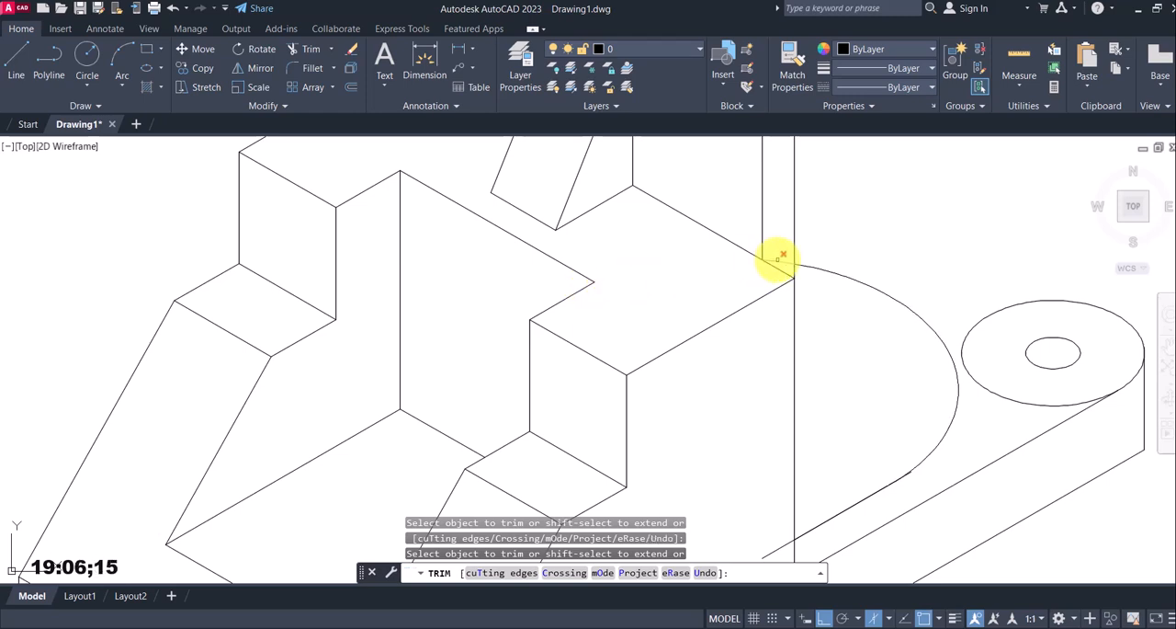
scroll(782, 367, "down", 4)
scroll(780, 373, "up", 2)
left_click_drag(781, 371, 772, 351)
key("Escape")
scroll(763, 353, "down", 5)
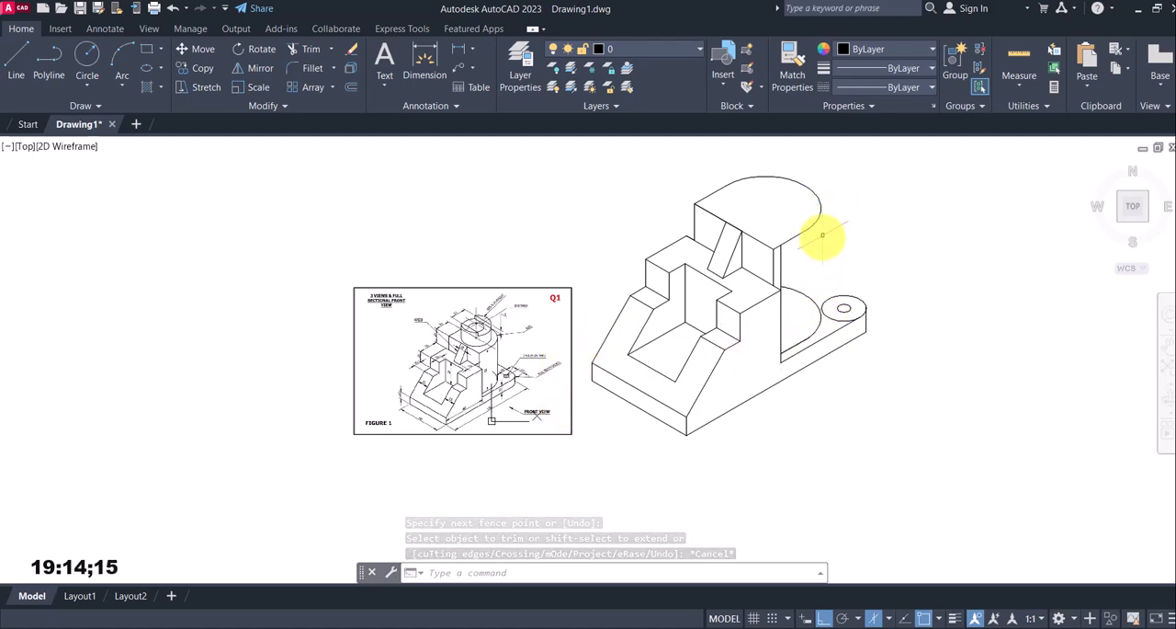
Draw the rounded upright's vertical outline from the outermost point of the top arc down to the copied arc on the base
left_click(18, 61)
scroll(828, 216, "up", 5)
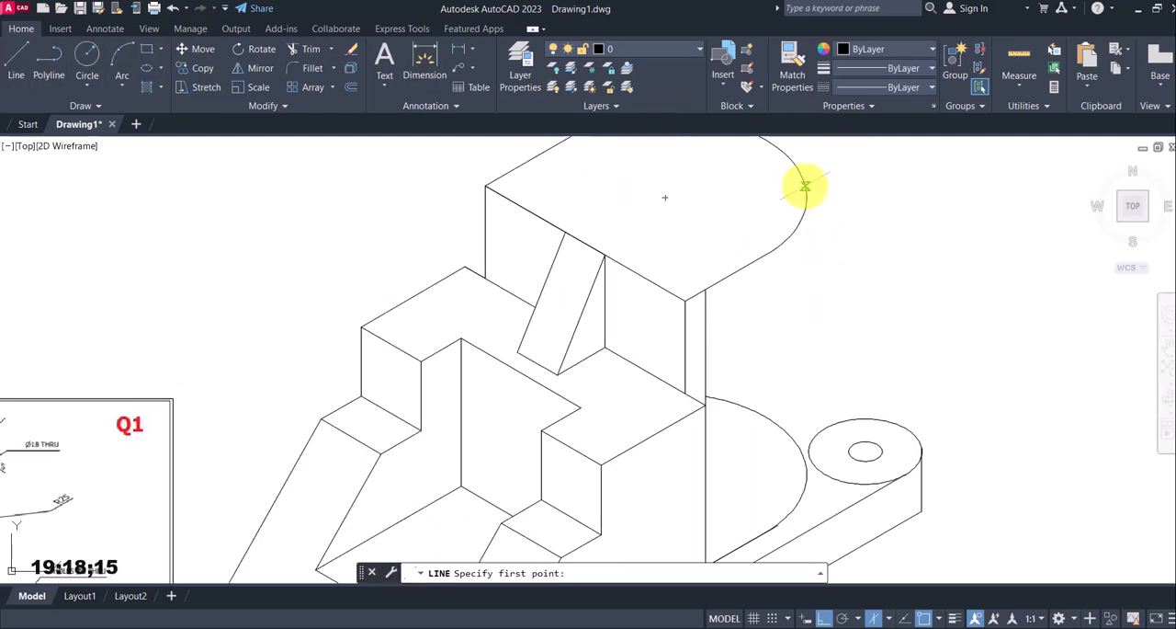
scroll(807, 191, "up", 4)
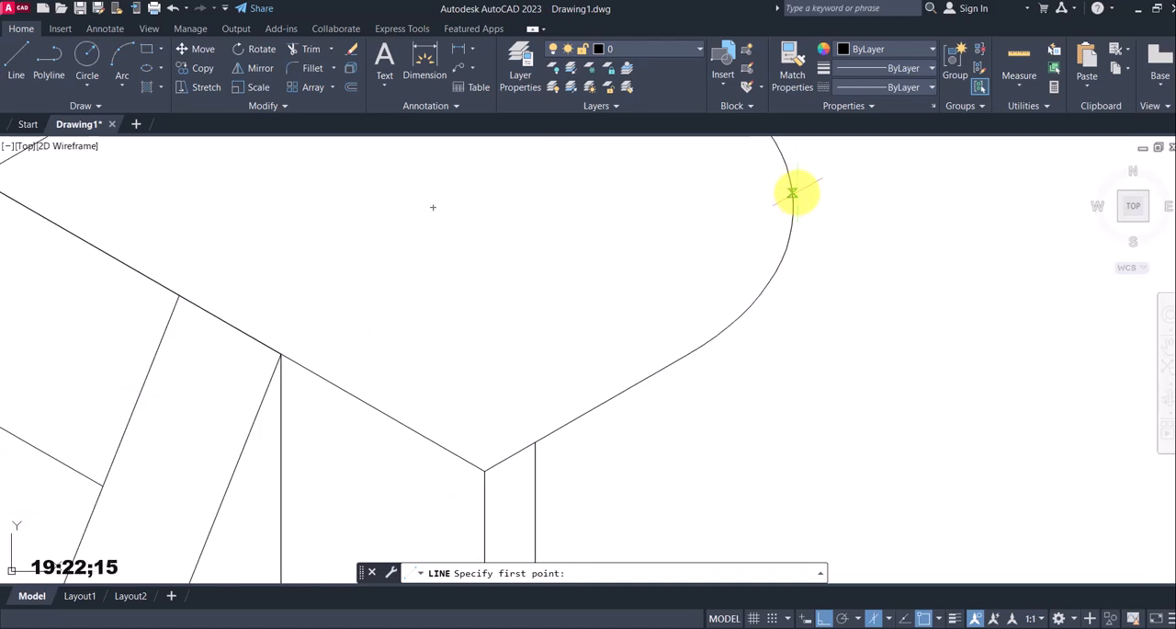
left_click(792, 193)
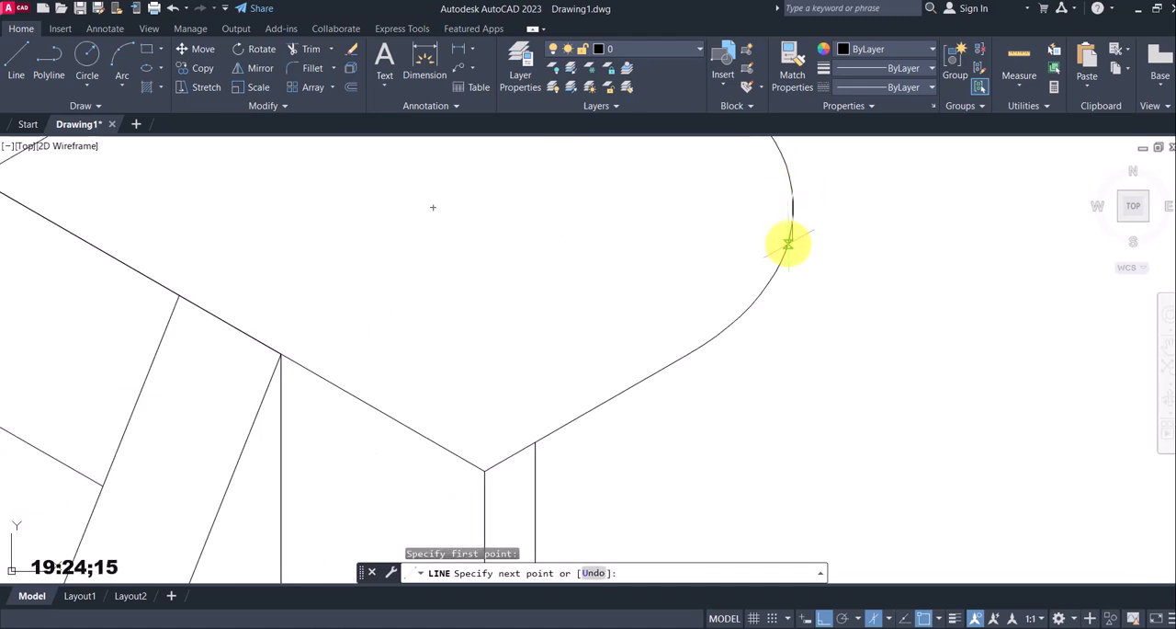
scroll(814, 447, "down", 6)
scroll(814, 455, "up", 3)
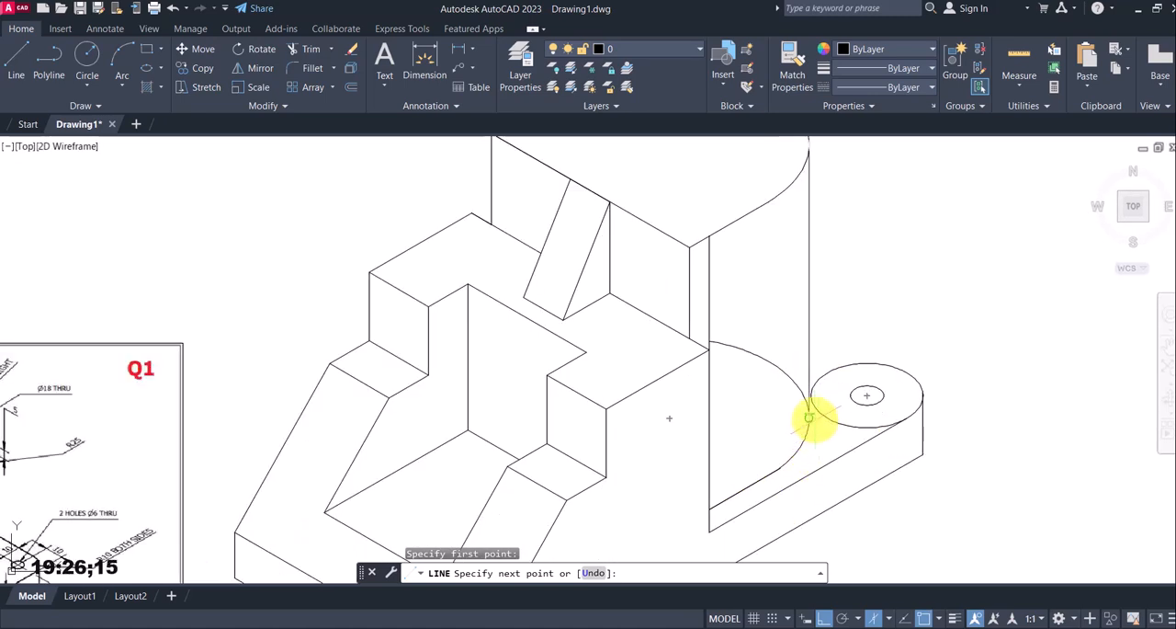
left_click(809, 418)
key("Escape")
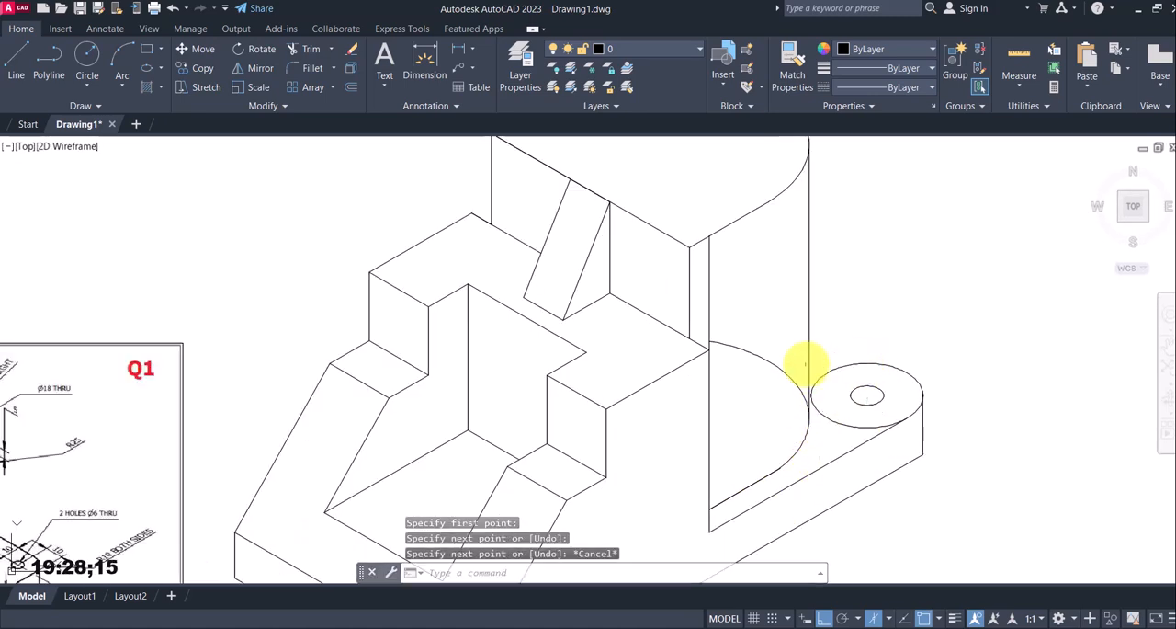
Trim the hidden rear portion of the copied base arc between the upright's vertical edges
type("tr")
key("Return")
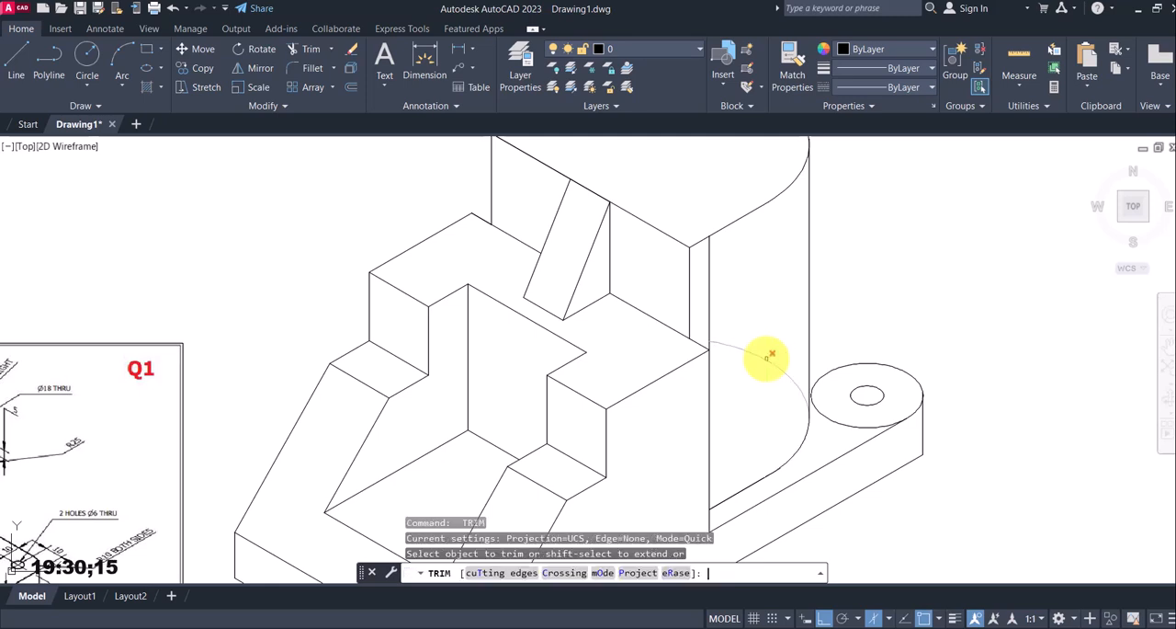
scroll(767, 356, "down", 2)
key("Escape")
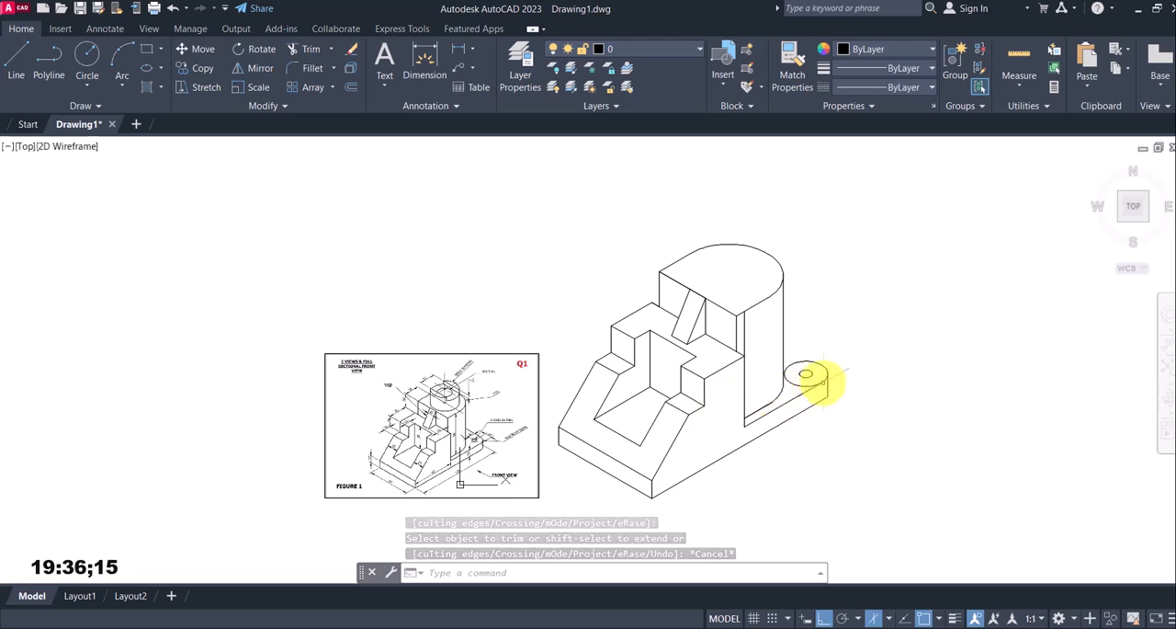
Try to erase the two overlapping 30° lines along the rounded upright's lower edge, and undo the erasure
scroll(801, 386, "up", 2)
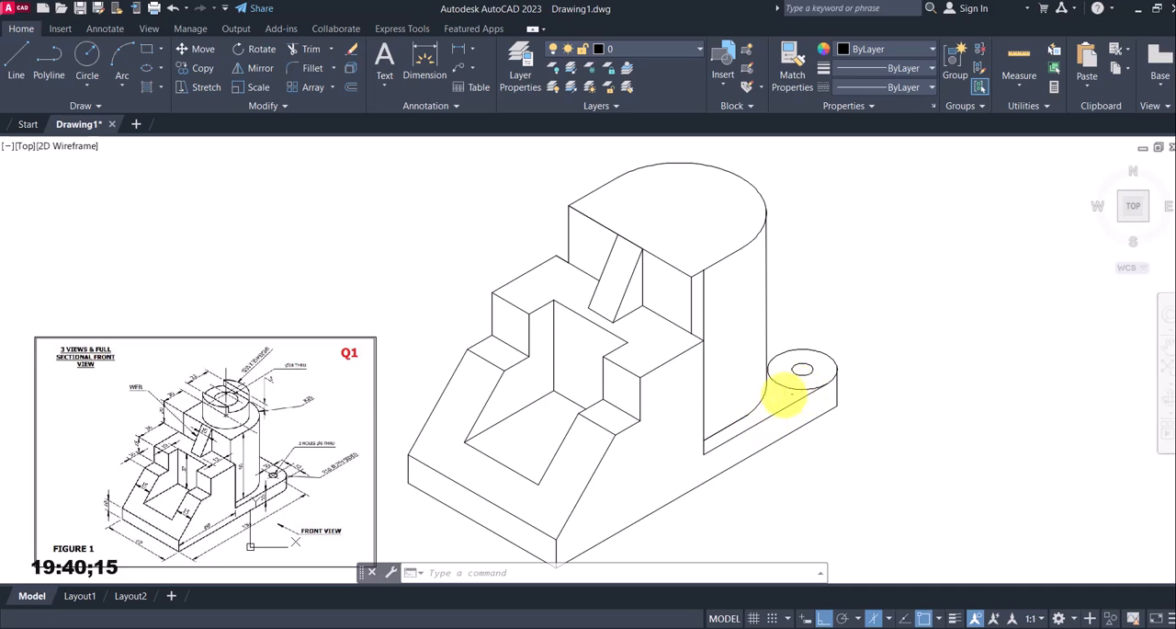
left_click(680, 460)
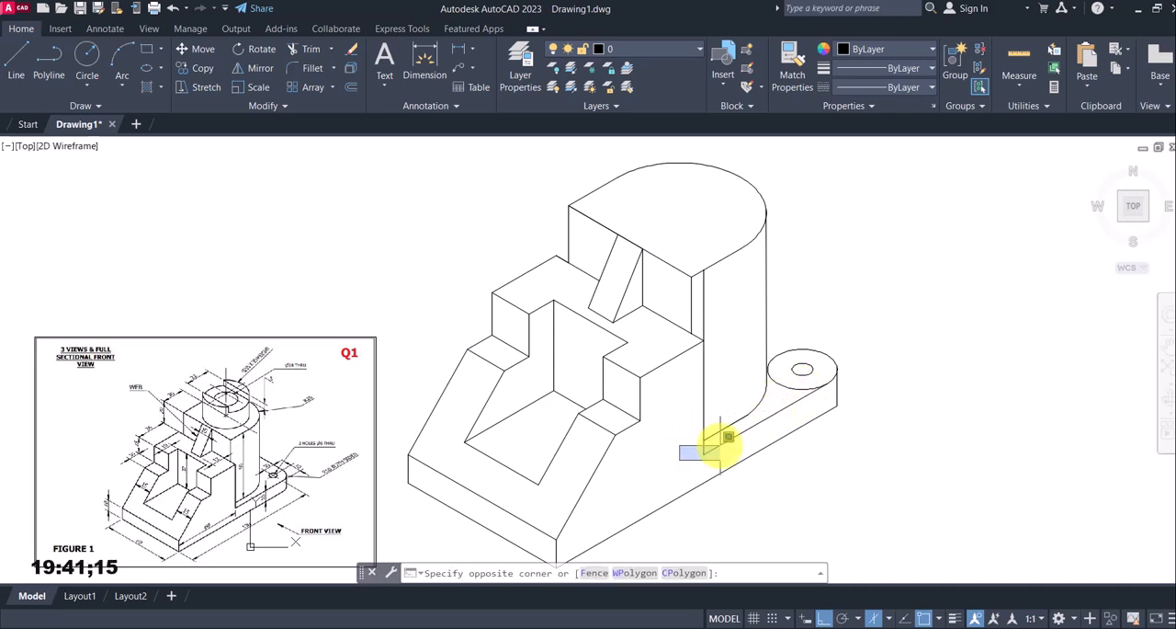
left_click(771, 396)
key("Delete")
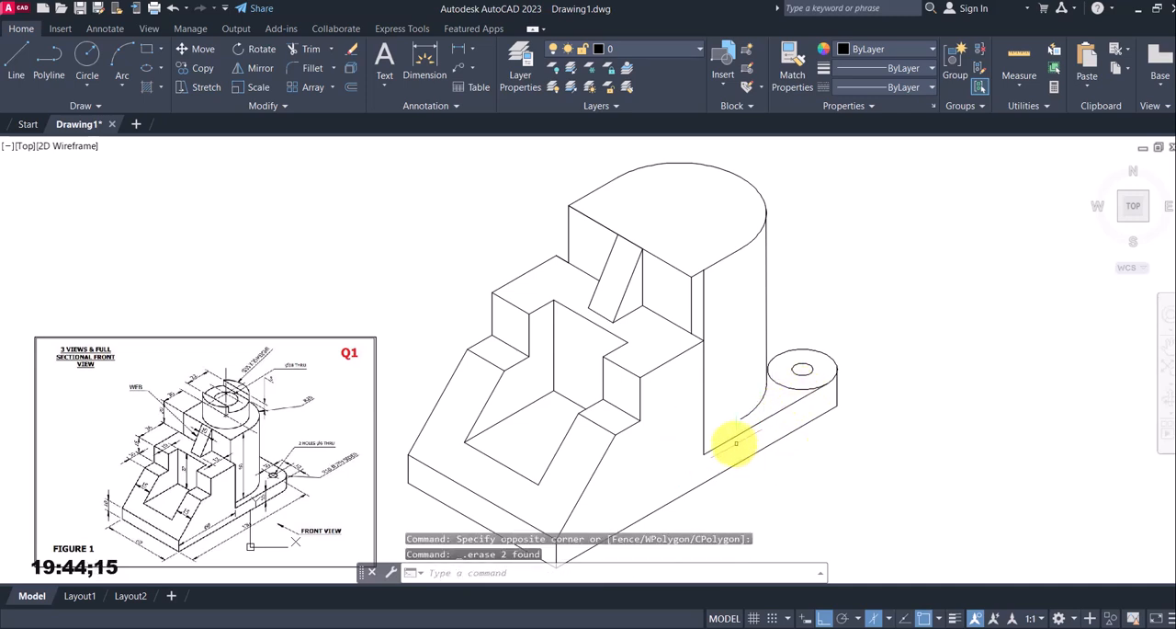
key("ctrl+z")
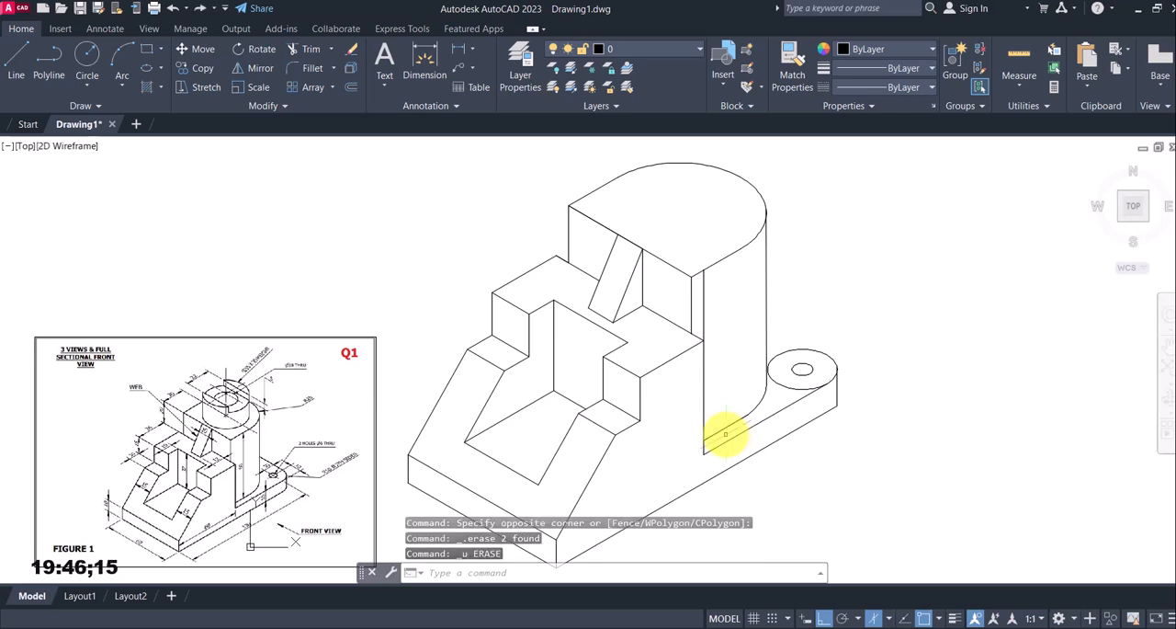
Trim the short line end projecting beyond the start of the arc on the upright's lower edge
scroll(726, 427, "up", 6)
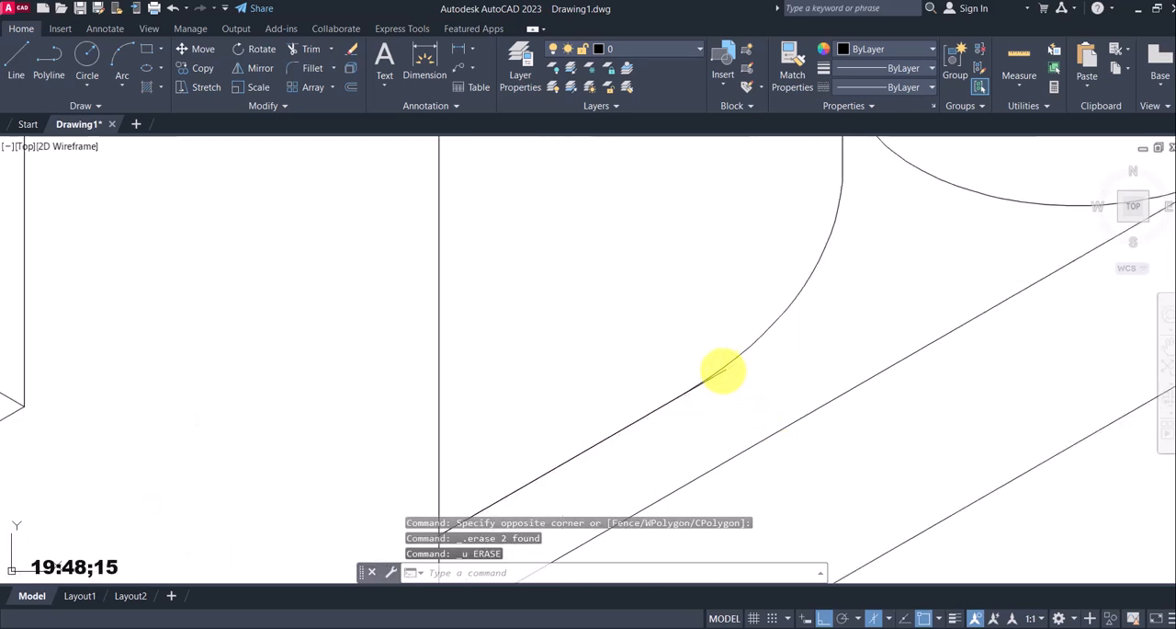
left_click(723, 370)
key("Escape")
type("t")
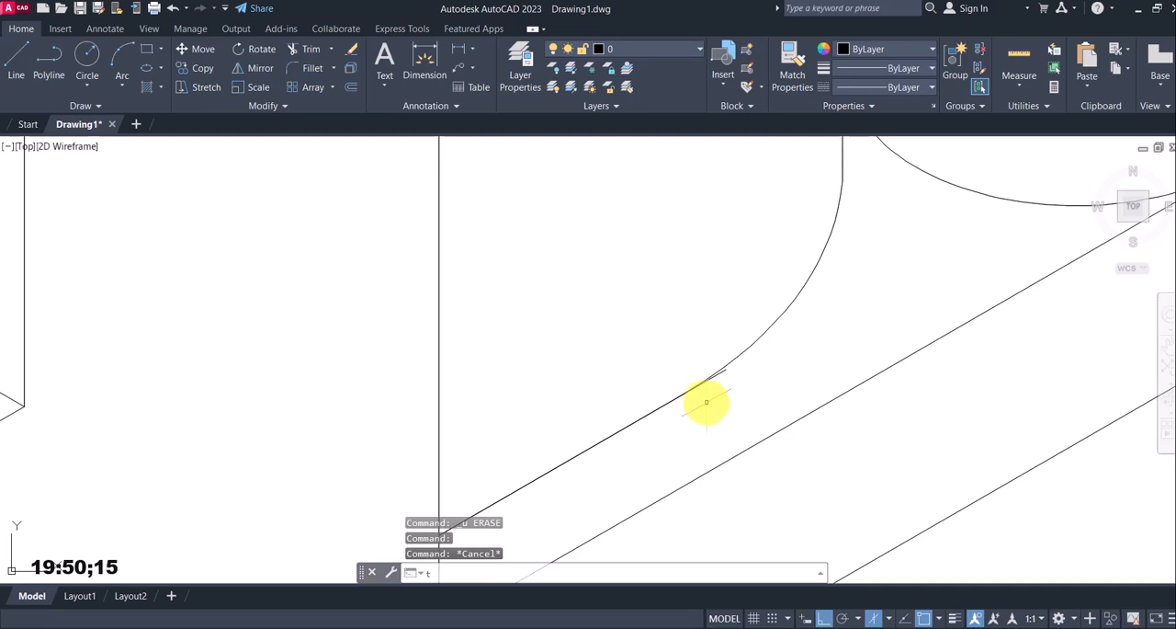
type("r")
key("Return")
scroll(724, 371, "down", 6)
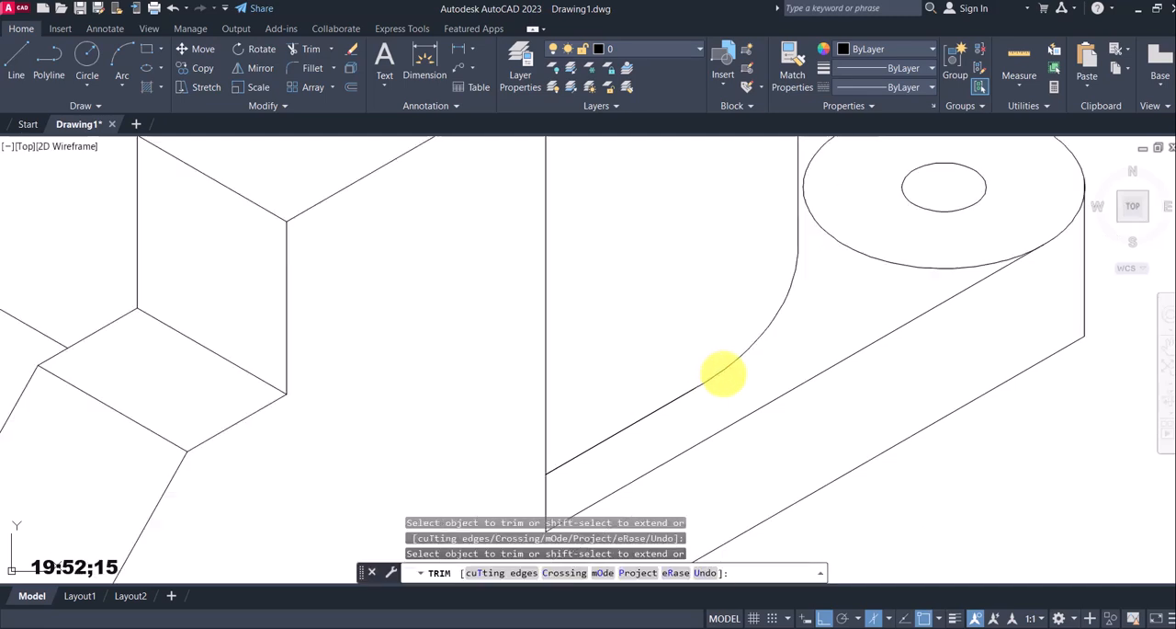
key("Escape")
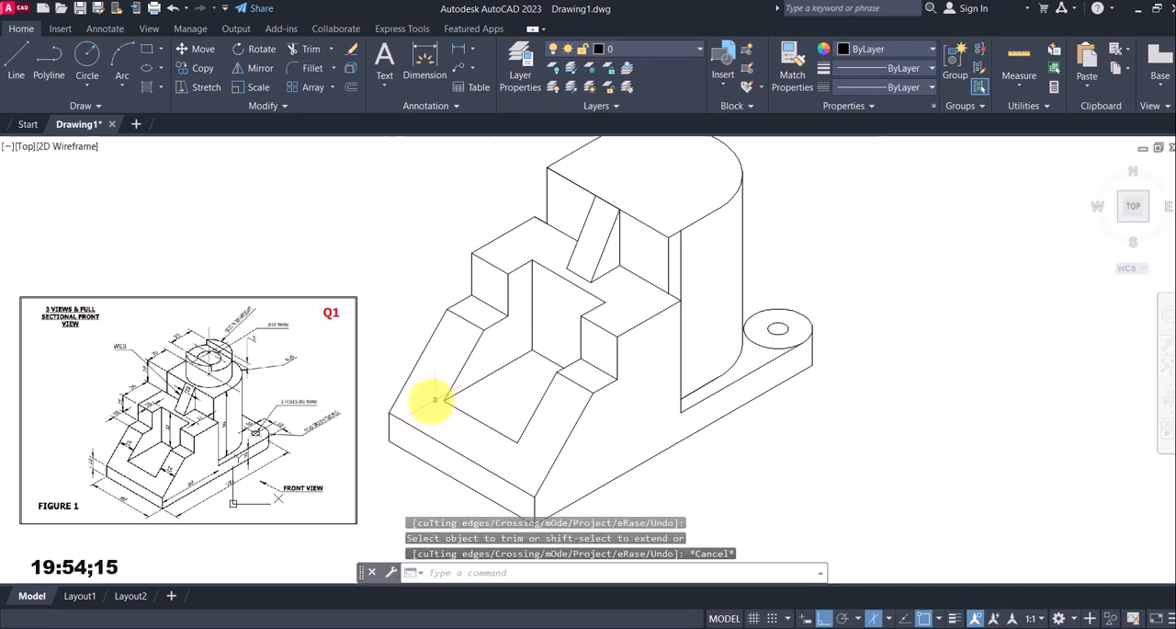
Draw a line at 150° from the far side of the base's rounded-corner isocircle to behind the upright
scroll(248, 422, "up", 2)
scroll(354, 404, "down", 7)
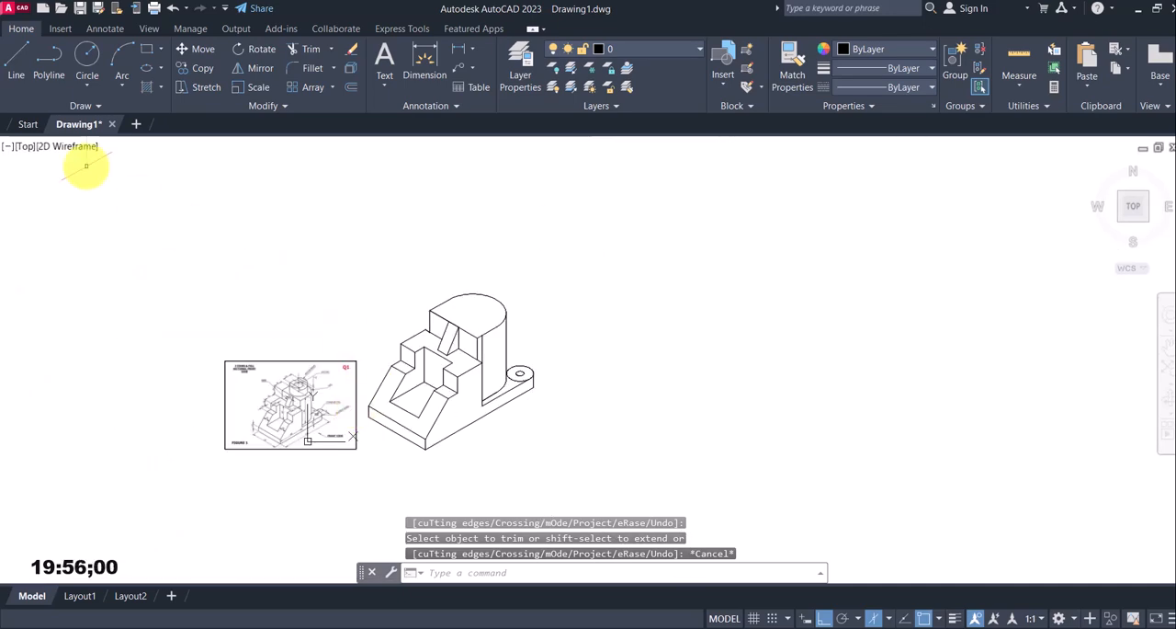
left_click(15, 61)
scroll(496, 336, "up", 5)
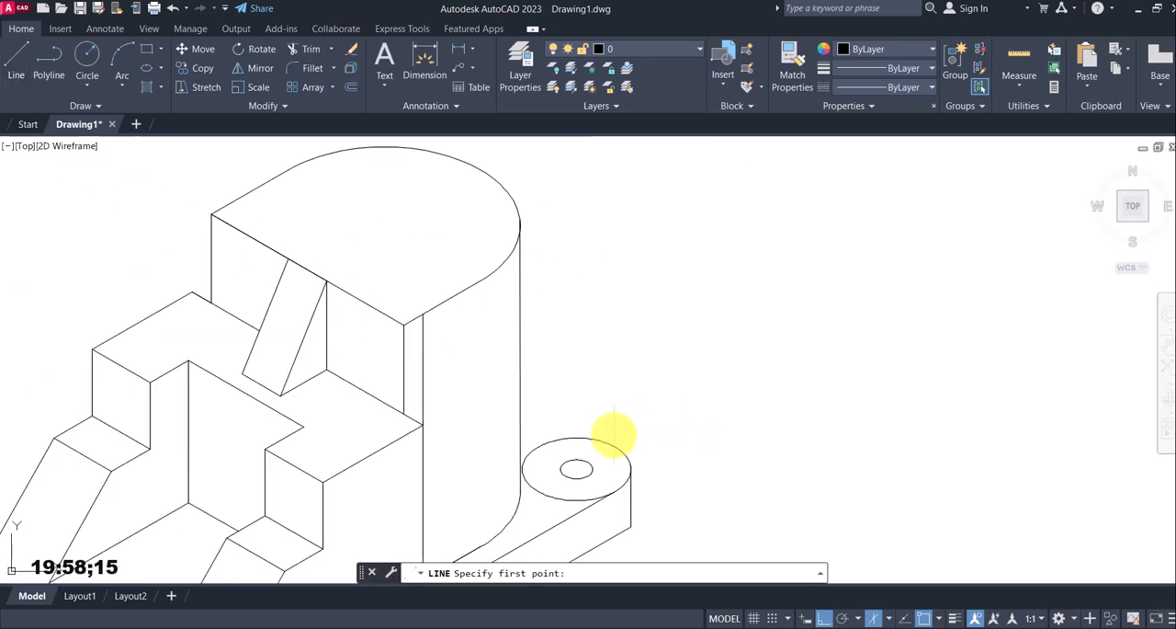
scroll(612, 436, "up", 2)
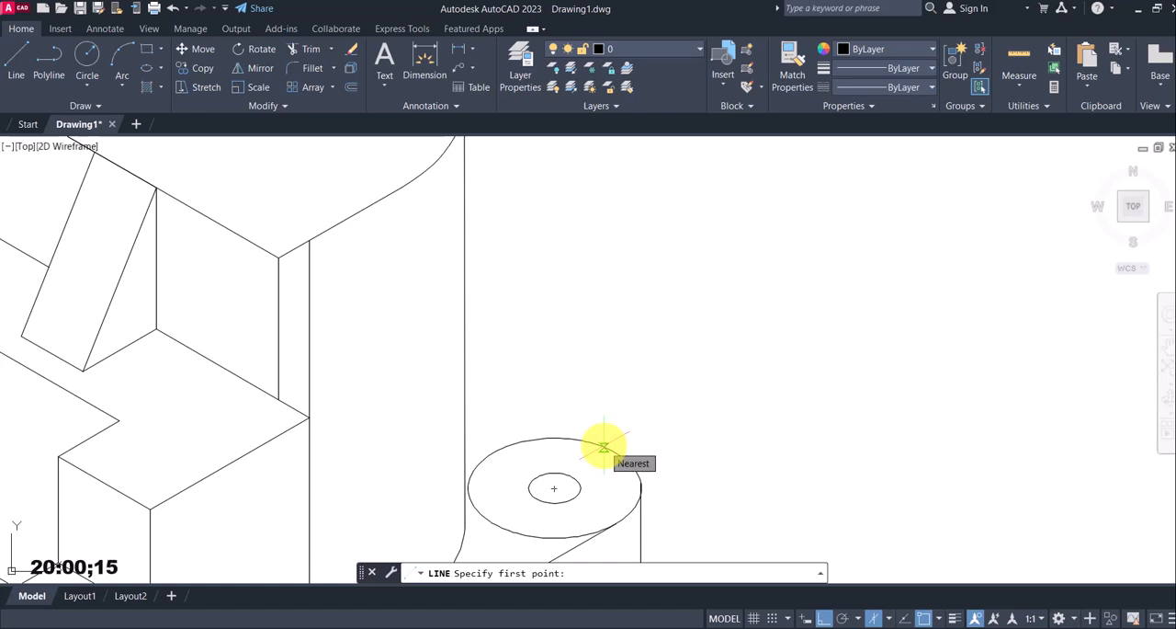
left_click(603, 446)
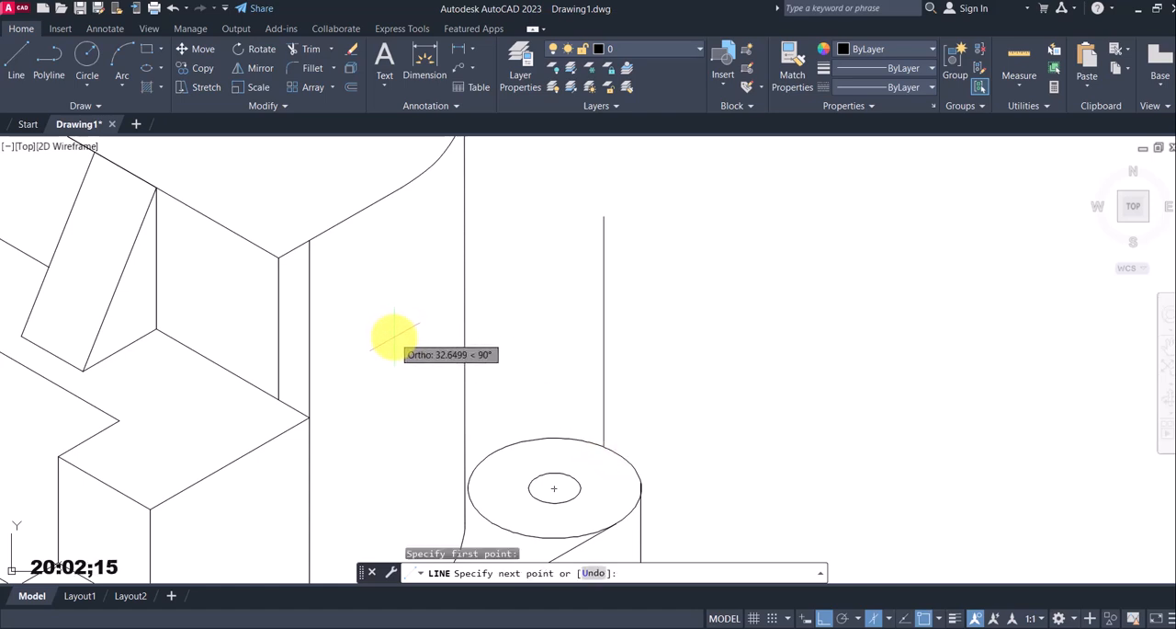
key("F5")
left_click(370, 312)
key("Escape")
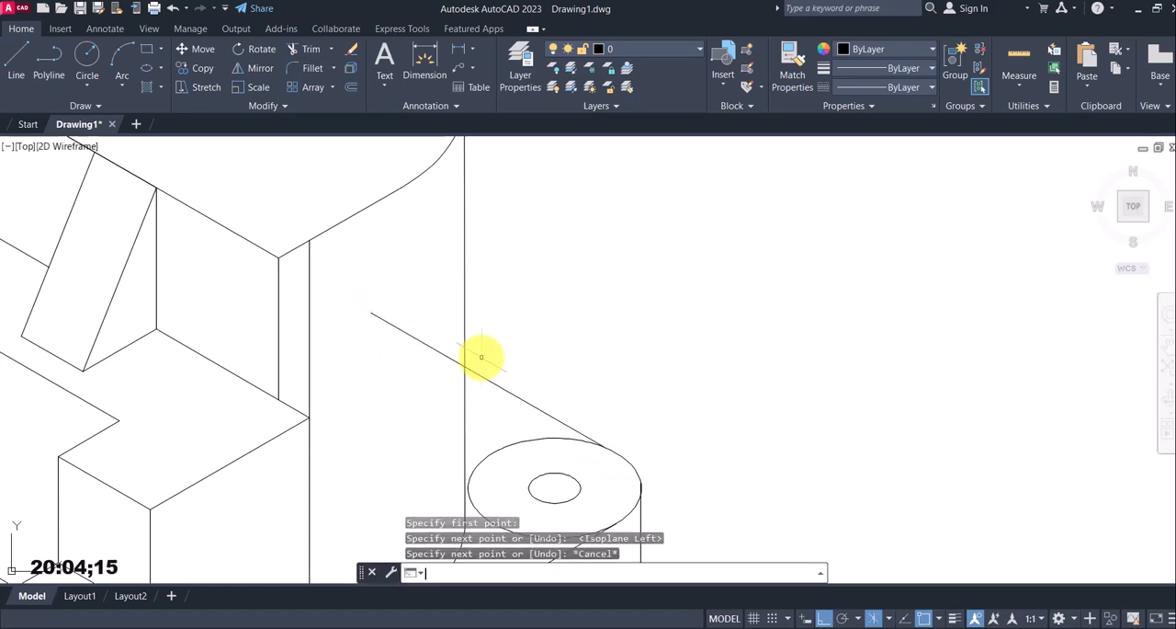
Trim the 150° base edge where it crosses into the upright's vertical outline
type("tr")
key("Return")
left_click(441, 354)
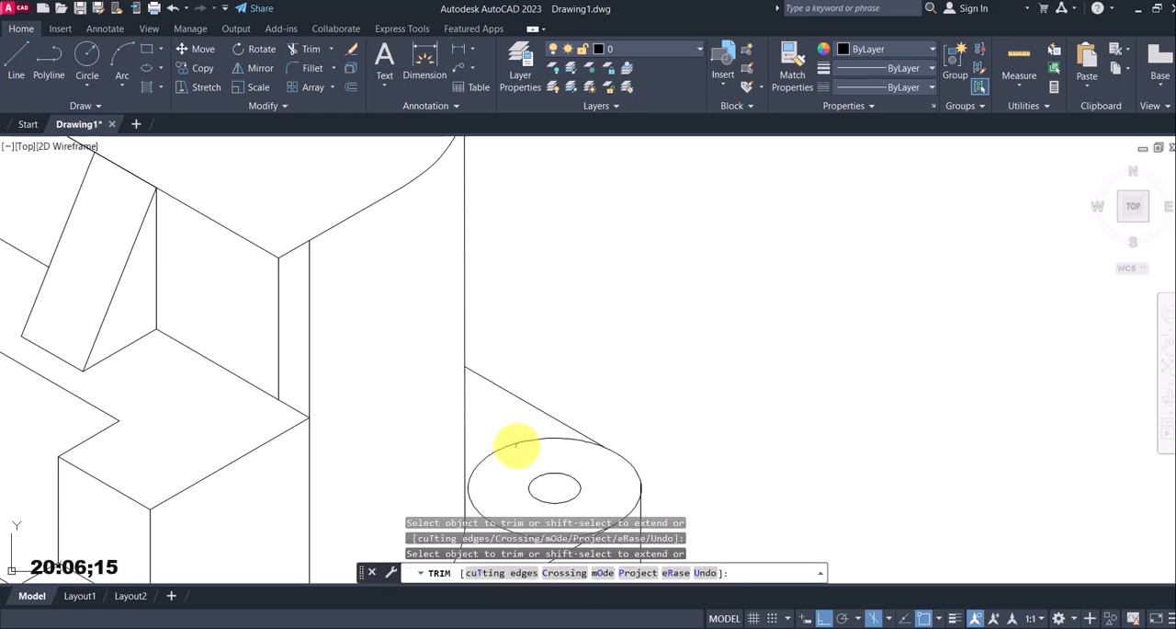
Examine the reference drawing's cylinder on top of the upright for its diameter, height and through-hole dimensions
scroll(688, 425, "down", 5)
key("Escape")
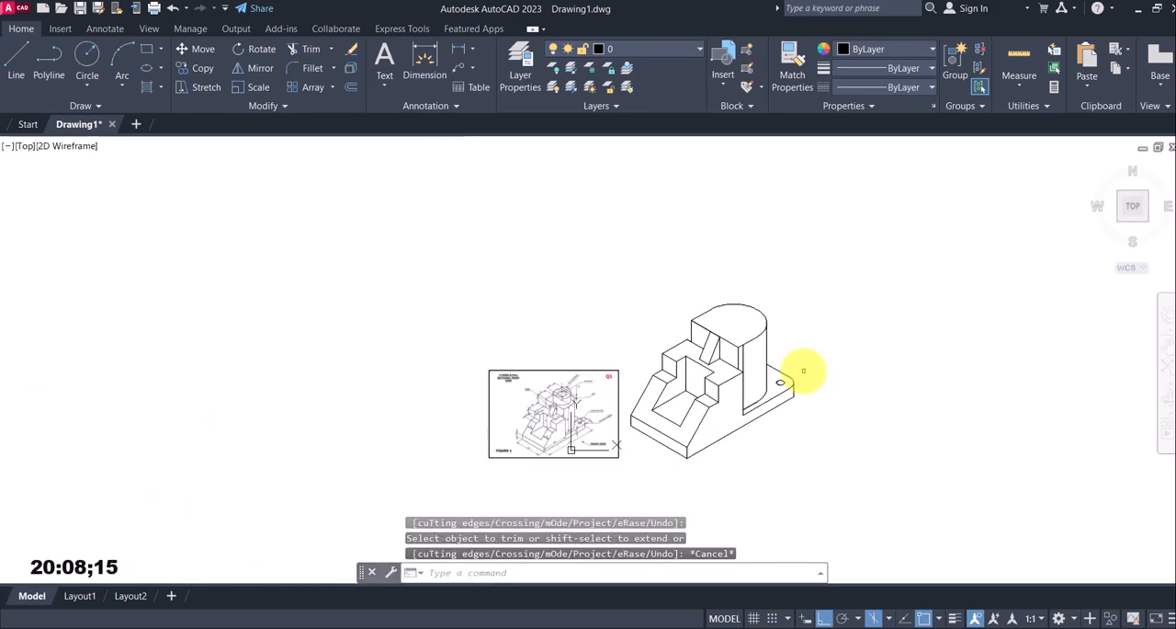
scroll(571, 450, "up", 4)
mouse_move(599, 391)
middle_mouse_down()
mouse_move(518, 435)
mouse_move(375, 438)
middle_mouse_up()
scroll(799, 394, "down", 2)
middle_click_drag(1064, 356, 937, 399)
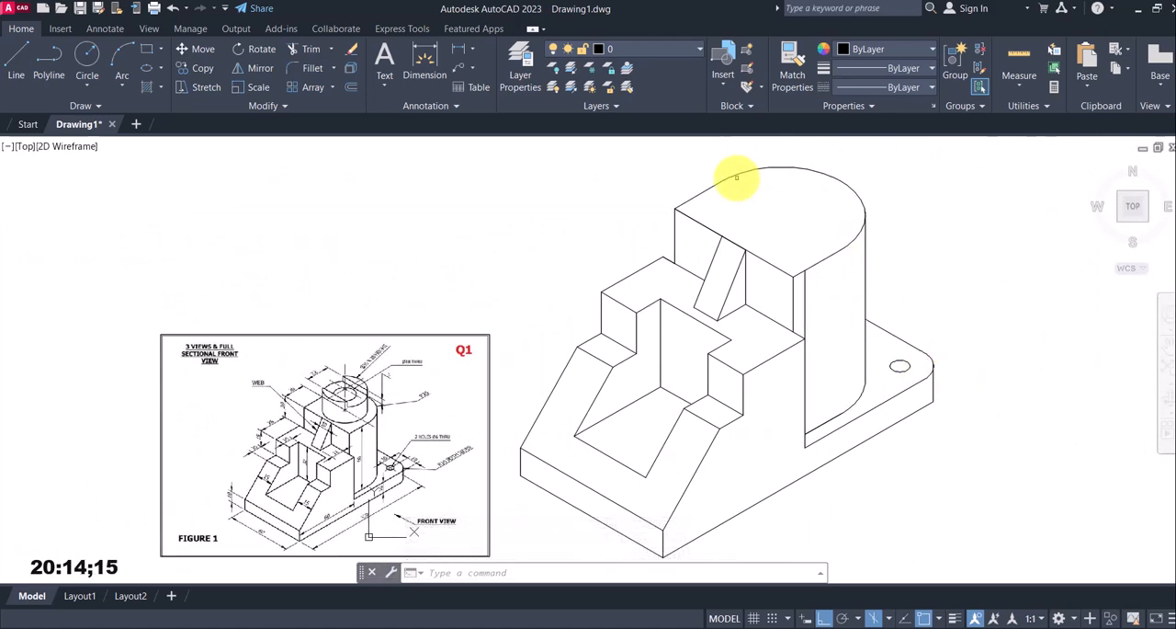
mouse_move(749, 227)
middle_mouse_down()
mouse_move(759, 229)
mouse_move(744, 315)
mouse_move(764, 283)
middle_mouse_up()
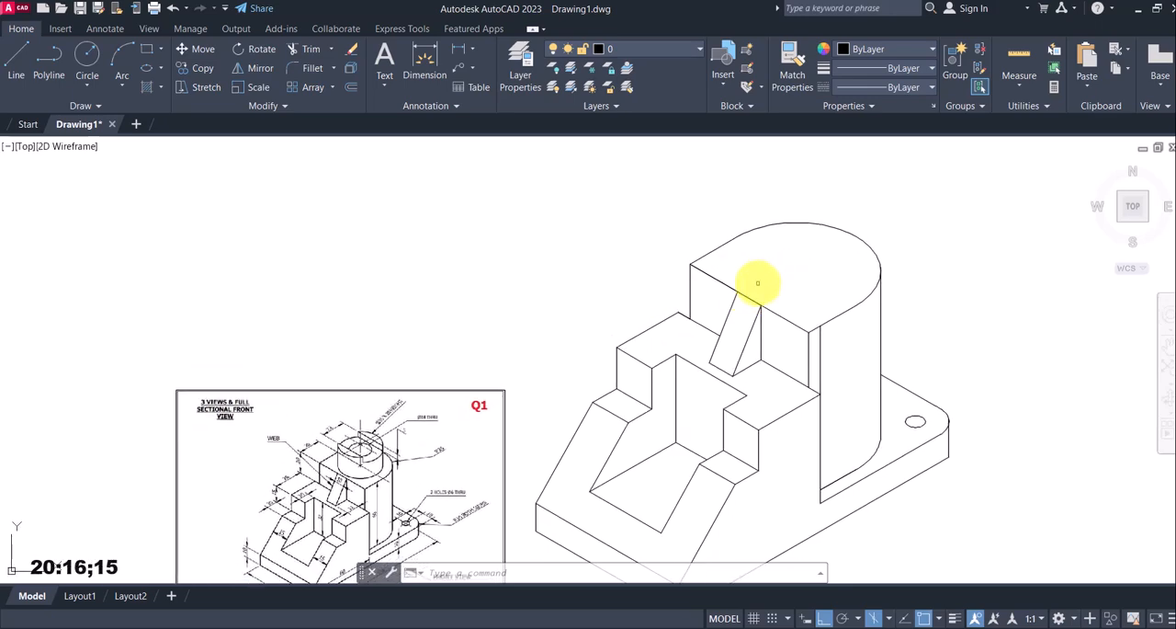
scroll(760, 281, "up", 2)
middle_click_drag(422, 485, 566, 418)
scroll(539, 408, "down", 4)
scroll(405, 478, "up", 4)
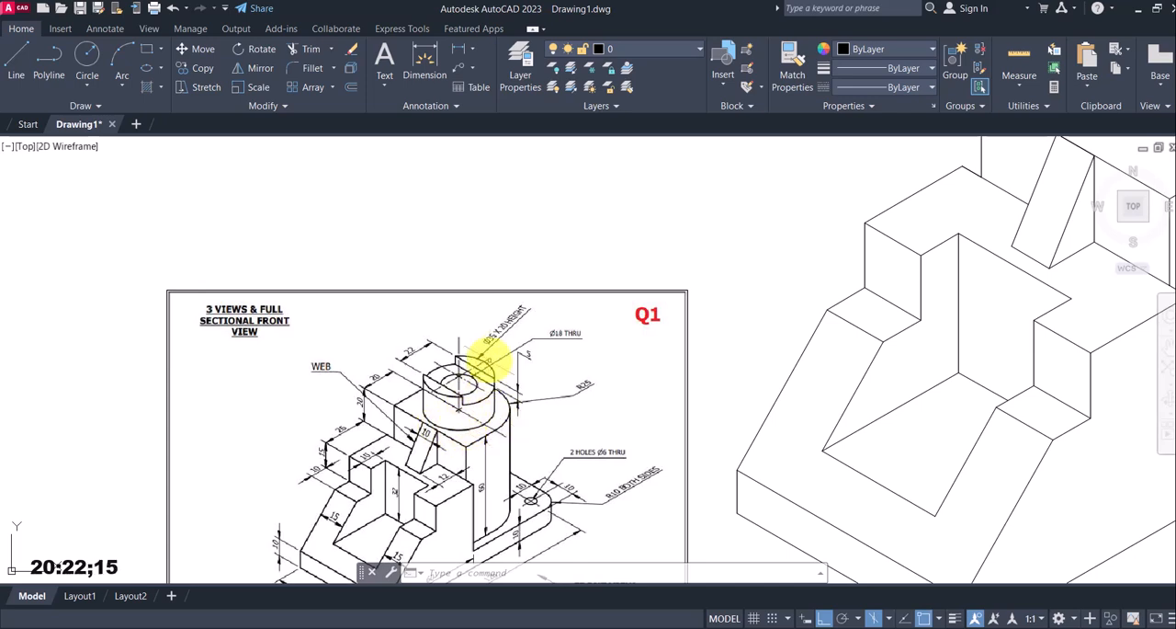
scroll(476, 346, "up", 4)
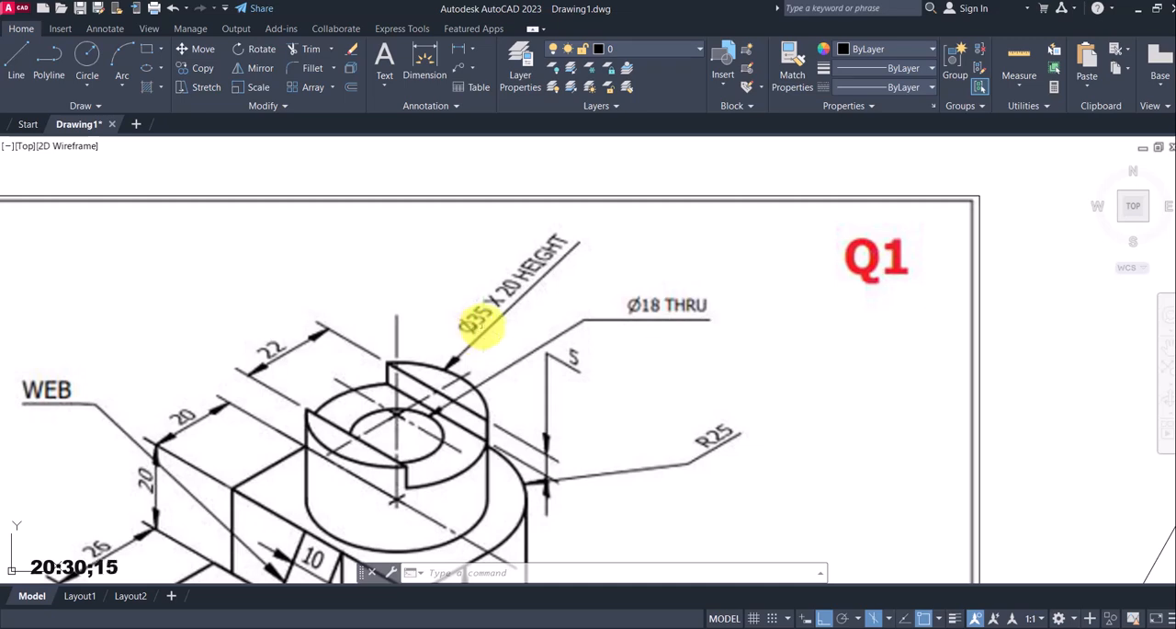
scroll(388, 519, "down", 5)
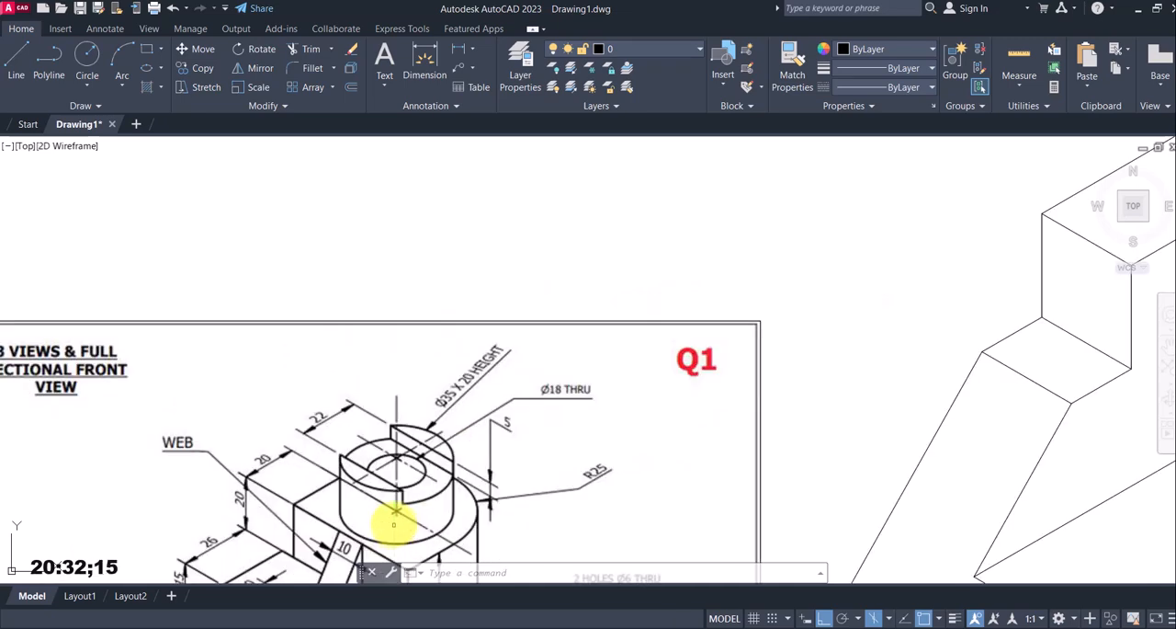
middle_click_drag(950, 430, 588, 475)
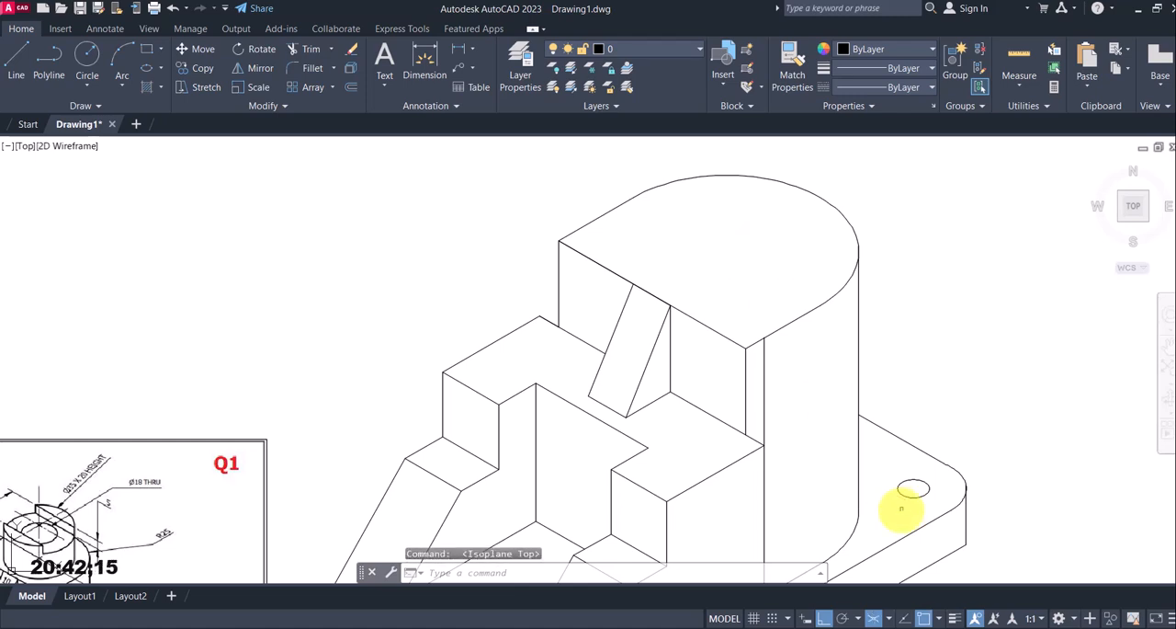
Draw an isocircle of radius 17.5 in the top isoplane, centred on the upright's rounded top face
left_click(889, 618)
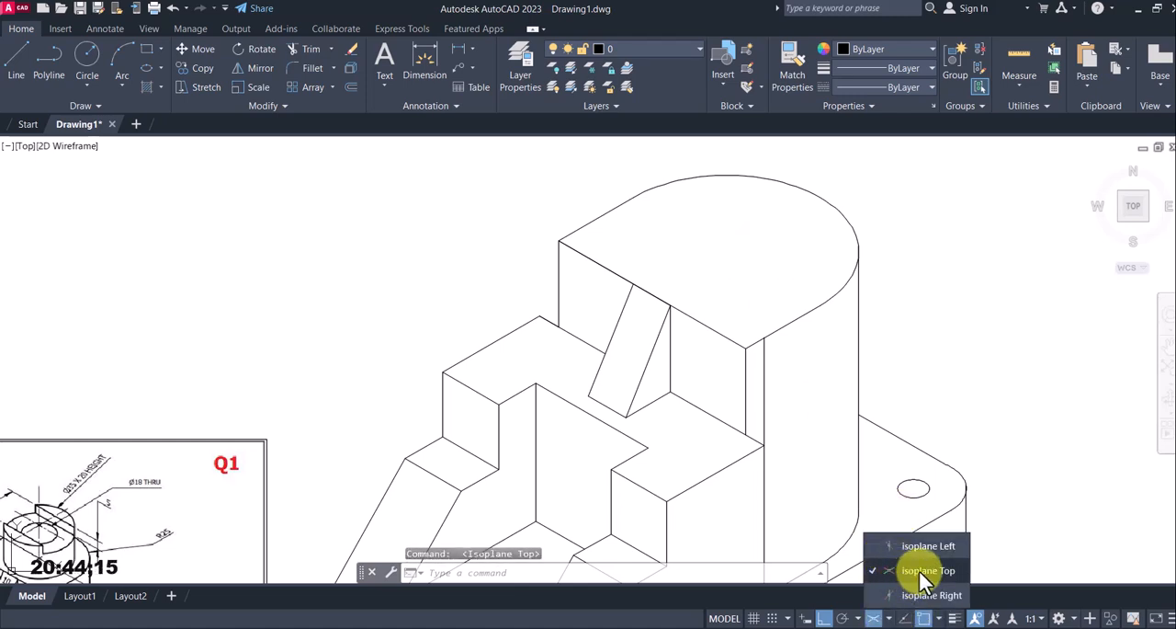
left_click(921, 571)
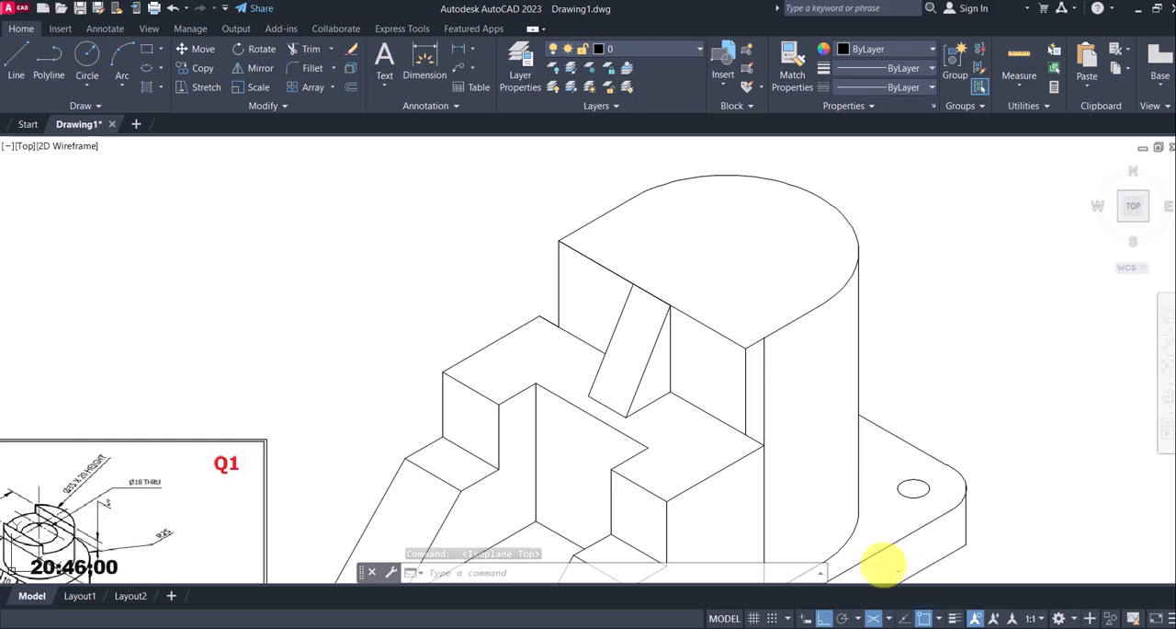
left_click(164, 68)
left_click(199, 127)
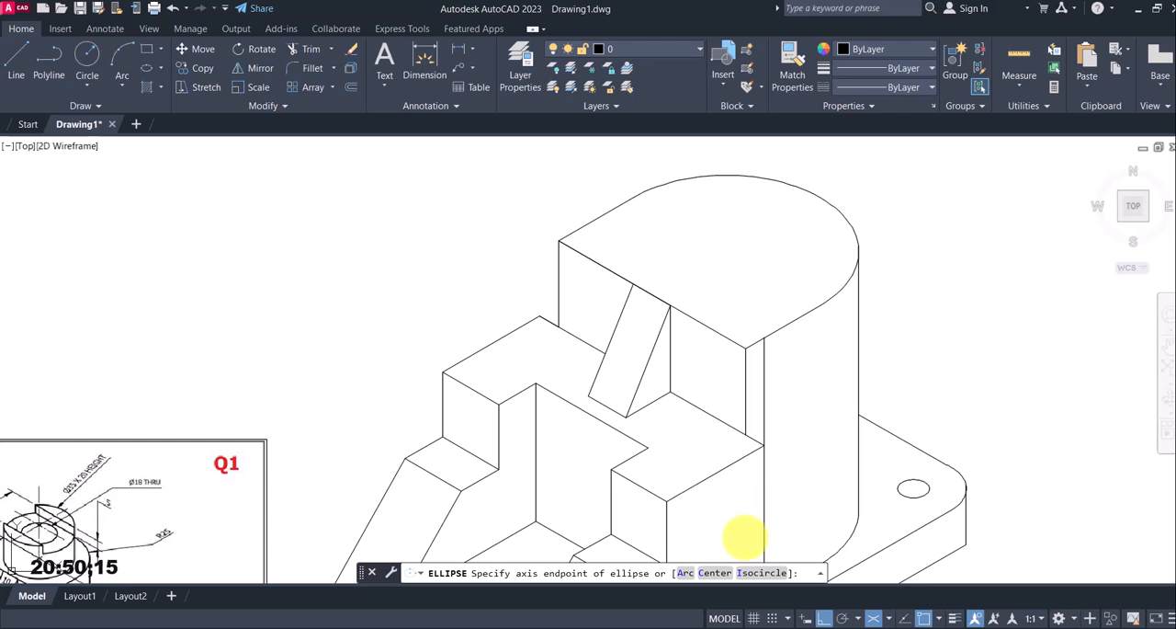
left_click(762, 573)
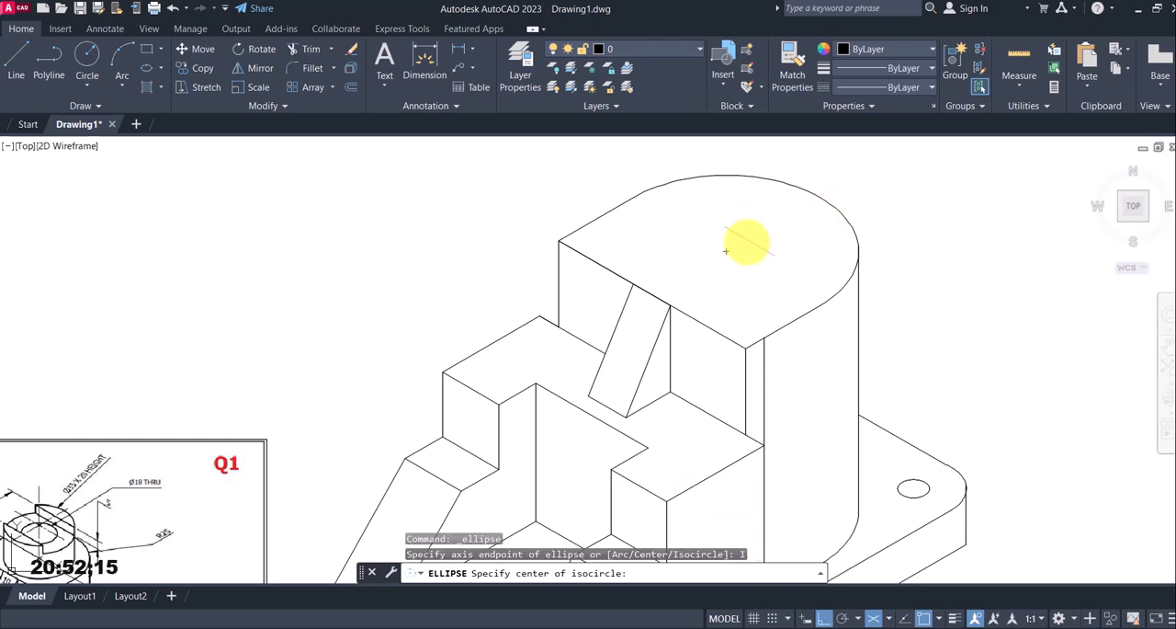
left_click(726, 251)
scroll(770, 237, "down", 2)
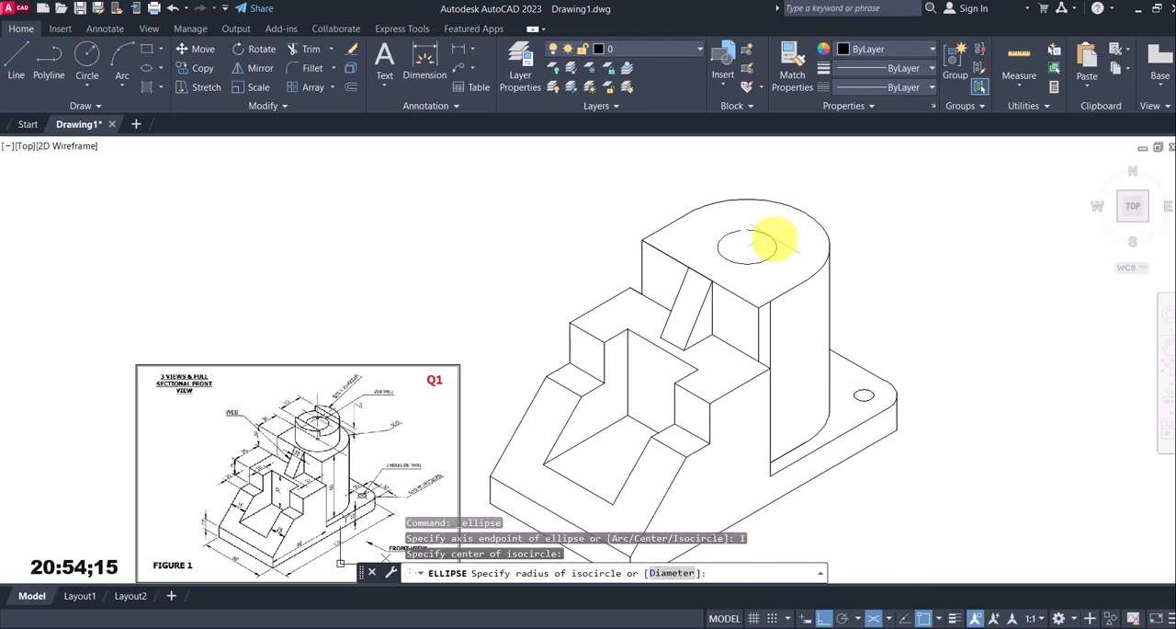
scroll(780, 227, "up", 2)
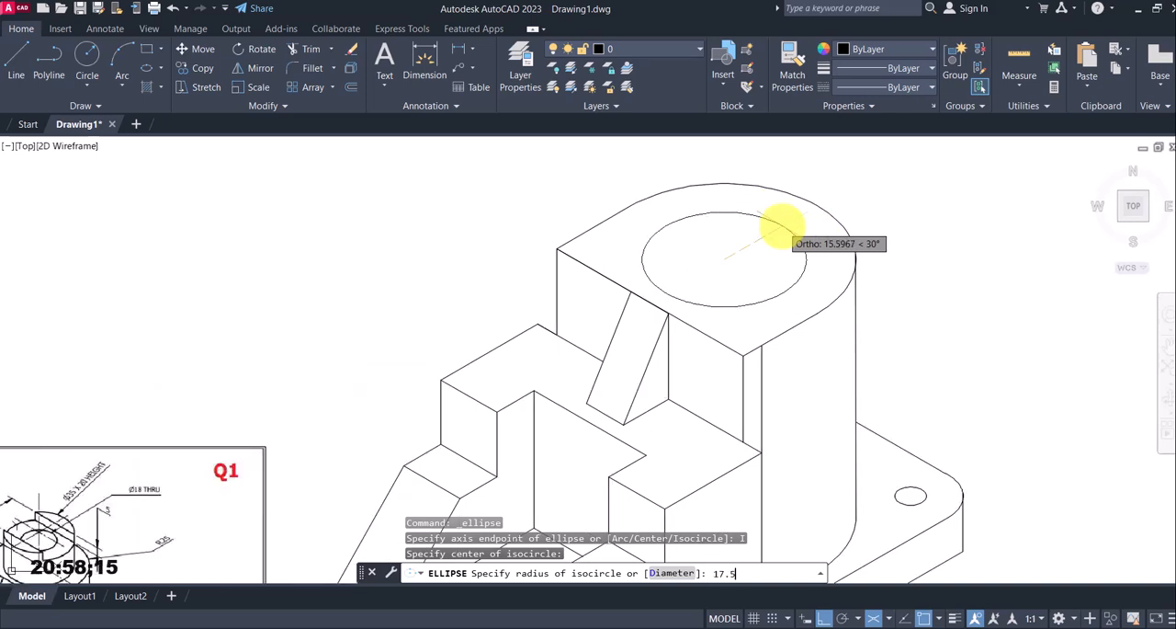
type("17.5")
key("Return")
scroll(782, 225, "down", 3)
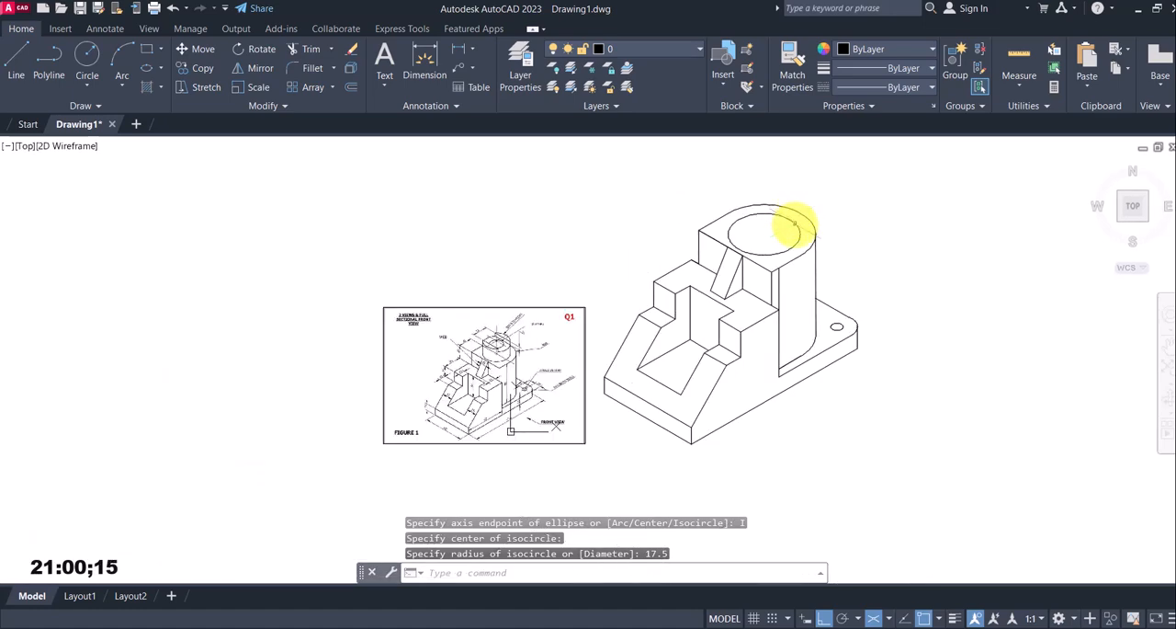
key("Escape")
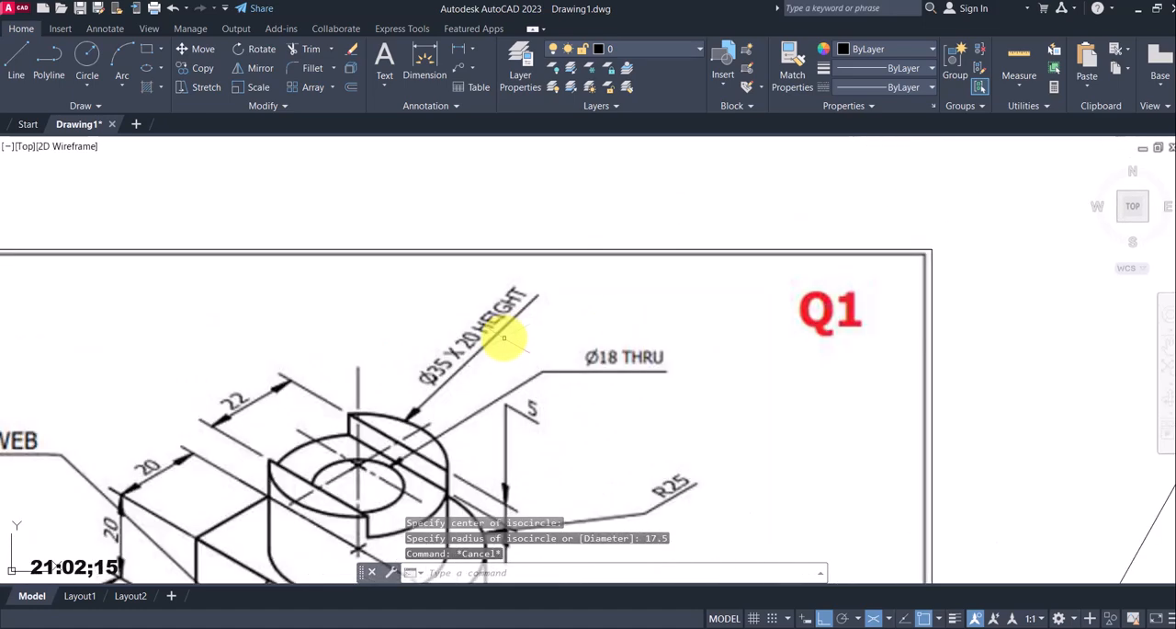
Draw a 20 mm vertical line upward from the isocircle's centre, using the right isoplane
scroll(503, 338, "down", 6)
middle_click_drag(726, 347, 617, 429)
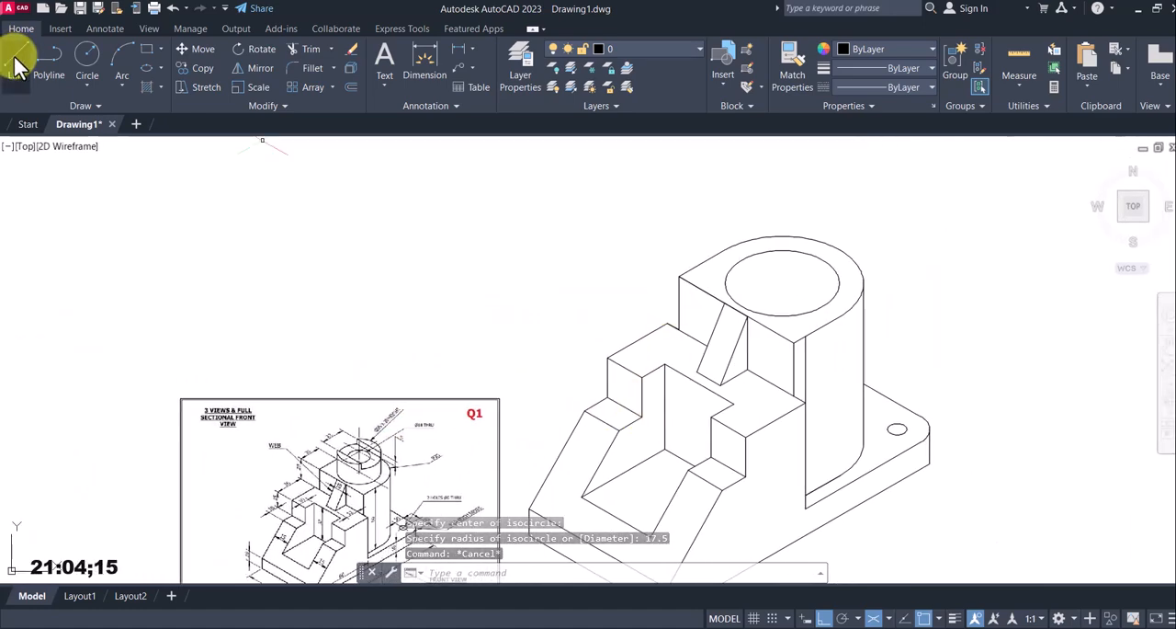
left_click(18, 66)
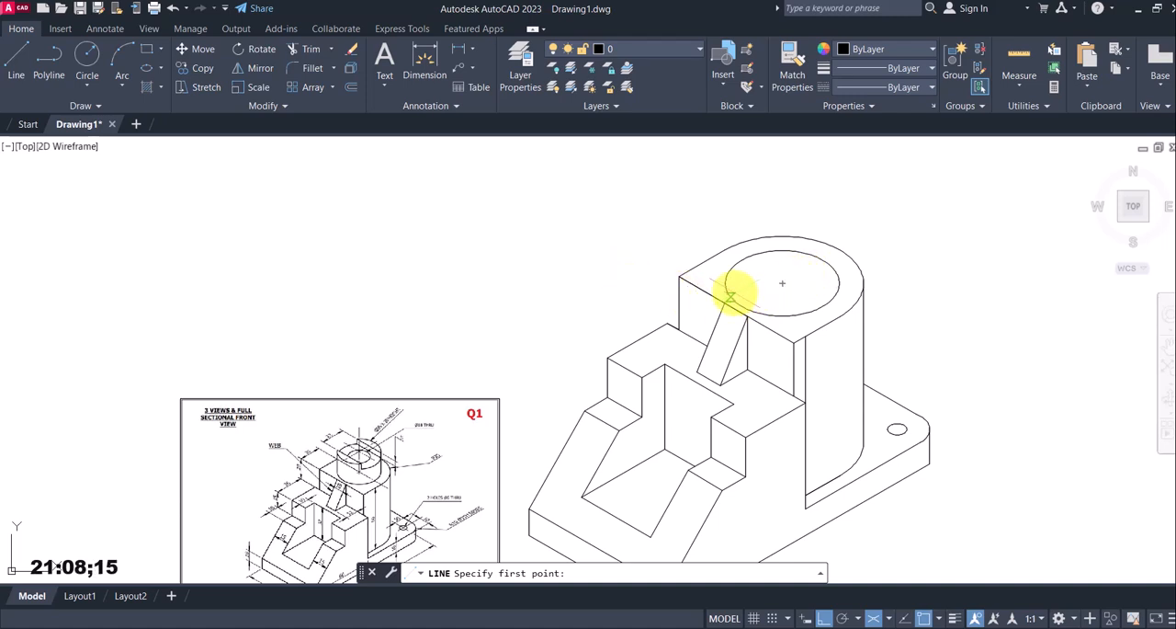
left_click(782, 282)
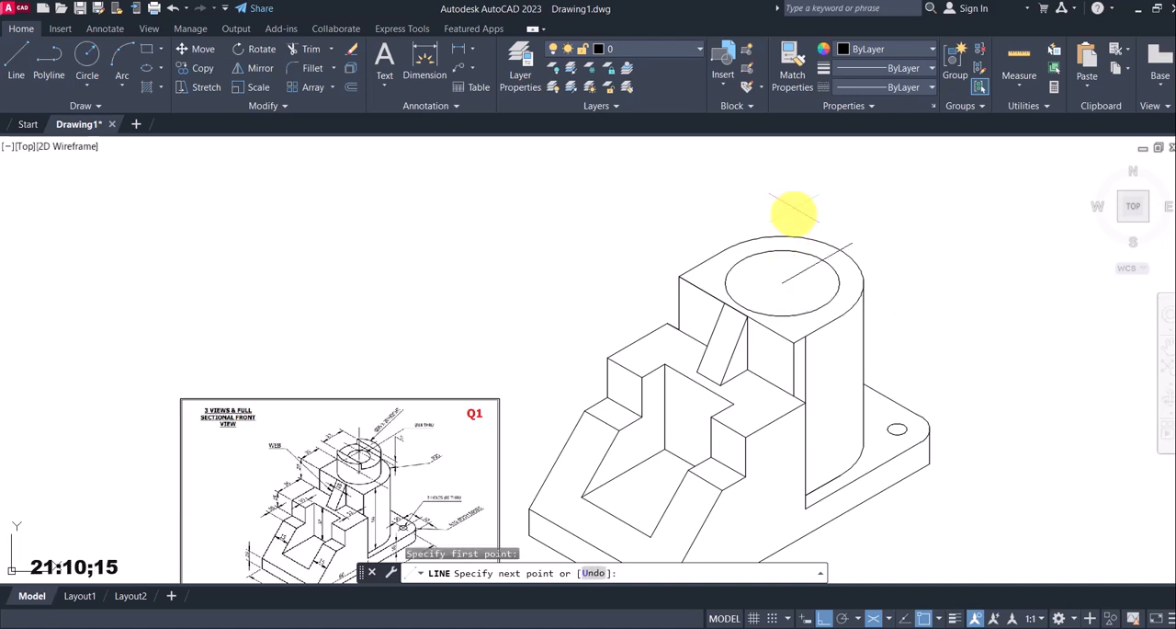
key("F5")
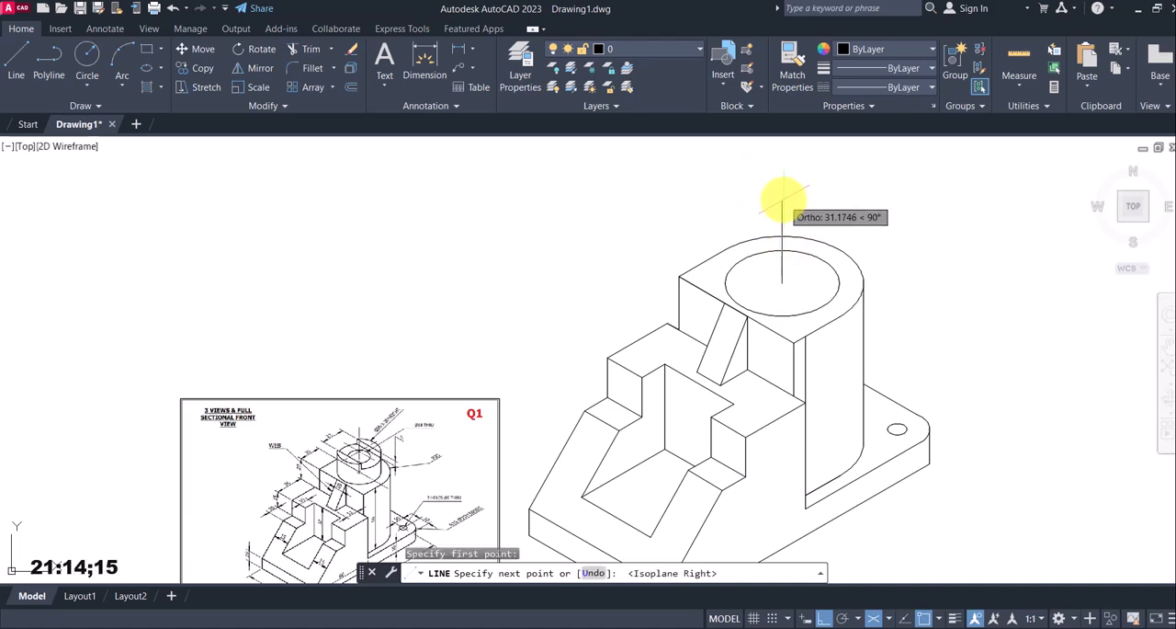
key("Return")
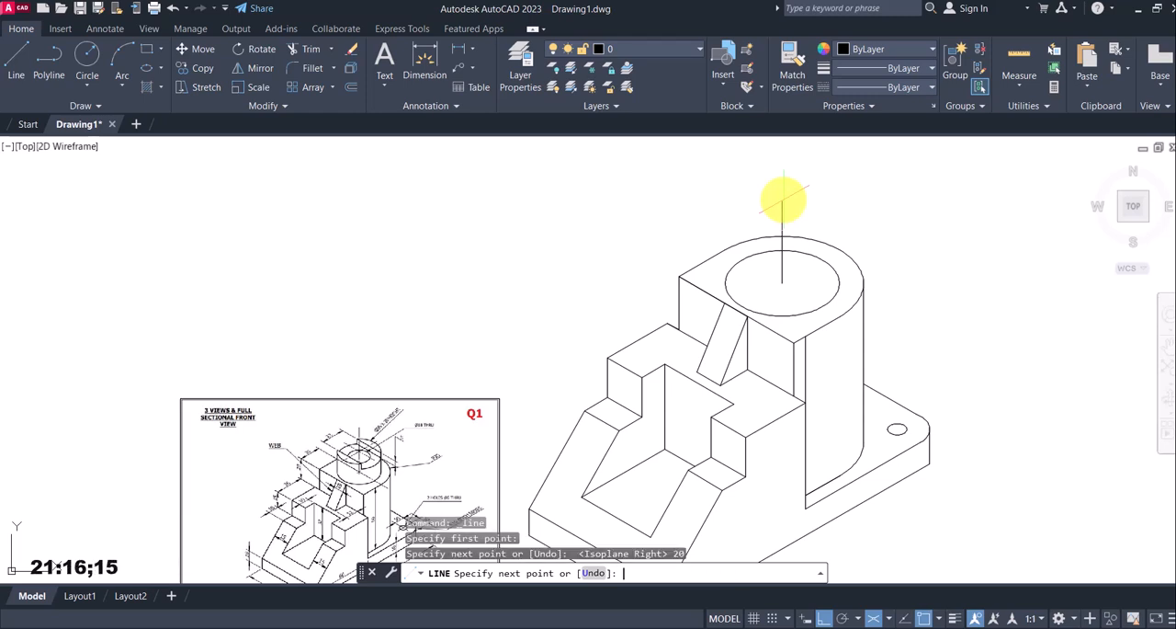
key("Escape")
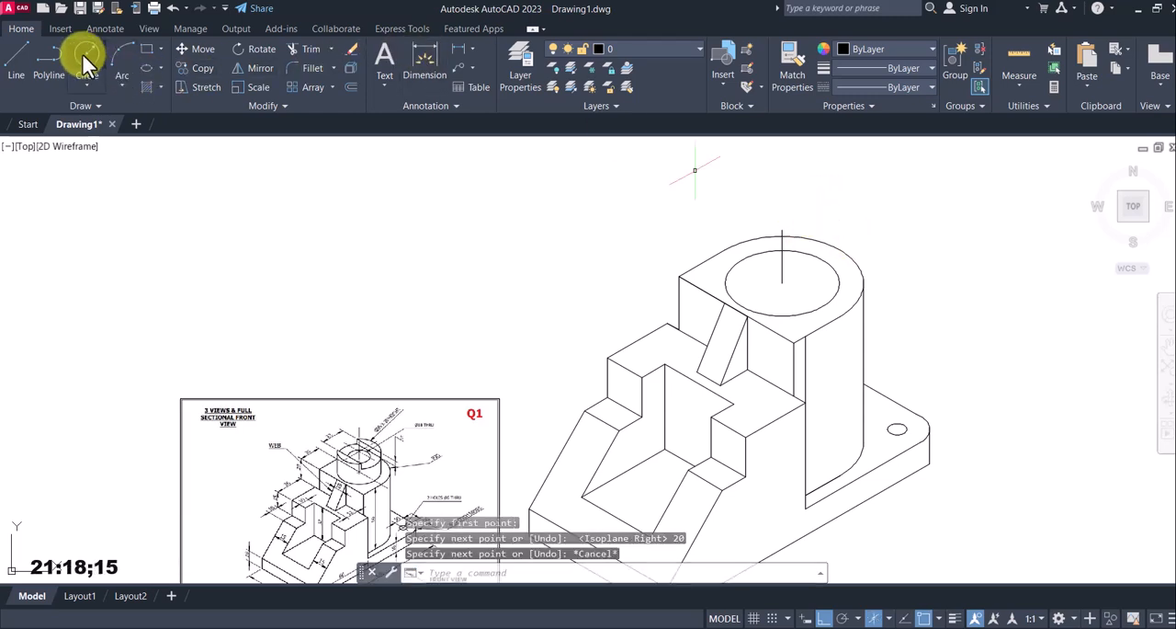
left_click(160, 68)
left_click(167, 119)
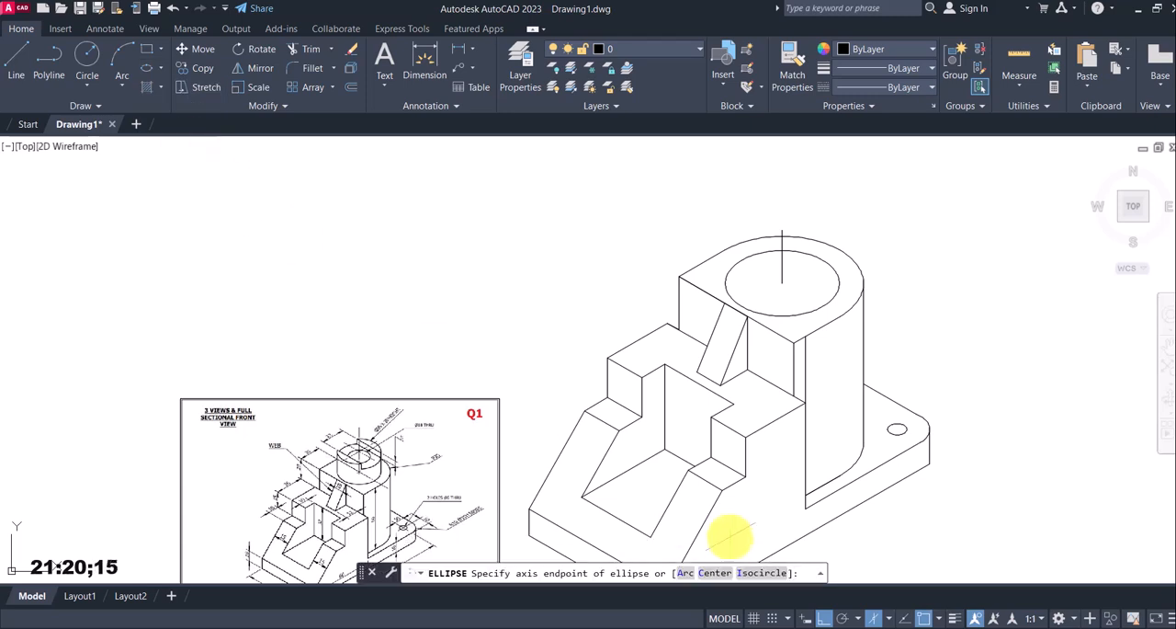
left_click(766, 574)
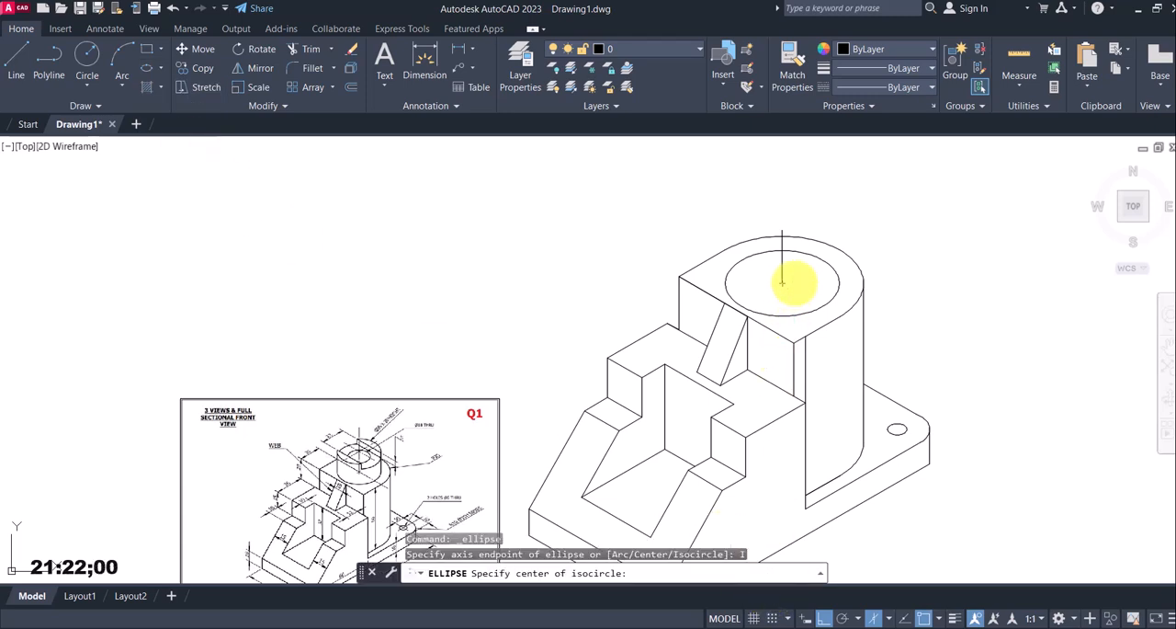
left_click(781, 232)
key("Escape")
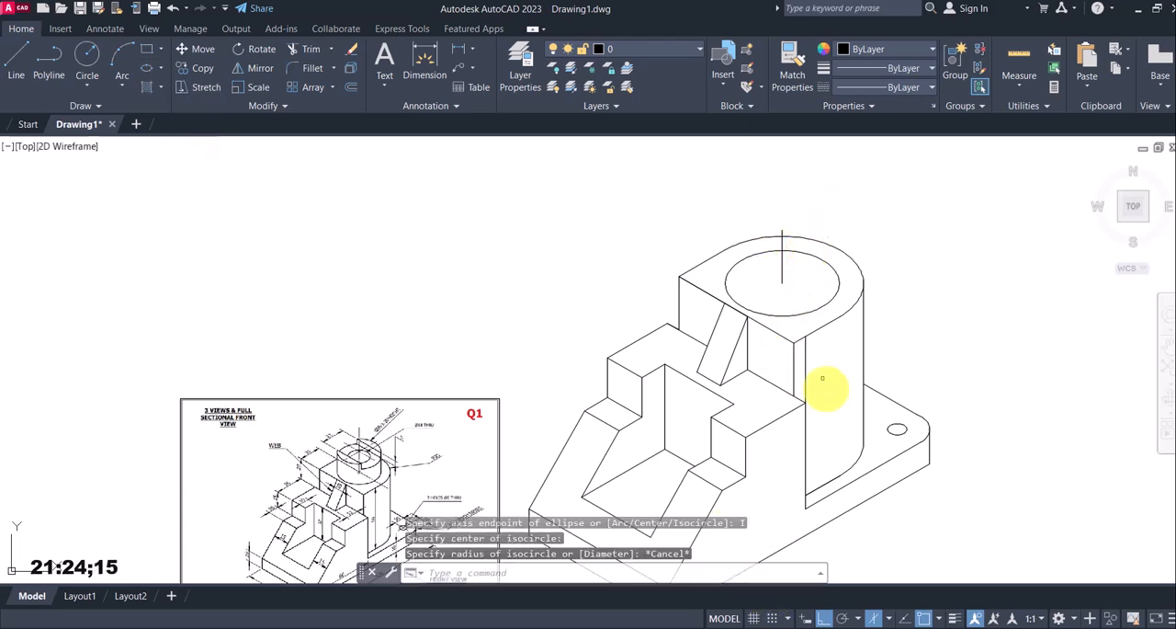
Draw an isocircle of radius 17.5 in the top isoplane, centred on the upper end of the vertical line
left_click(888, 618)
left_click(915, 570)
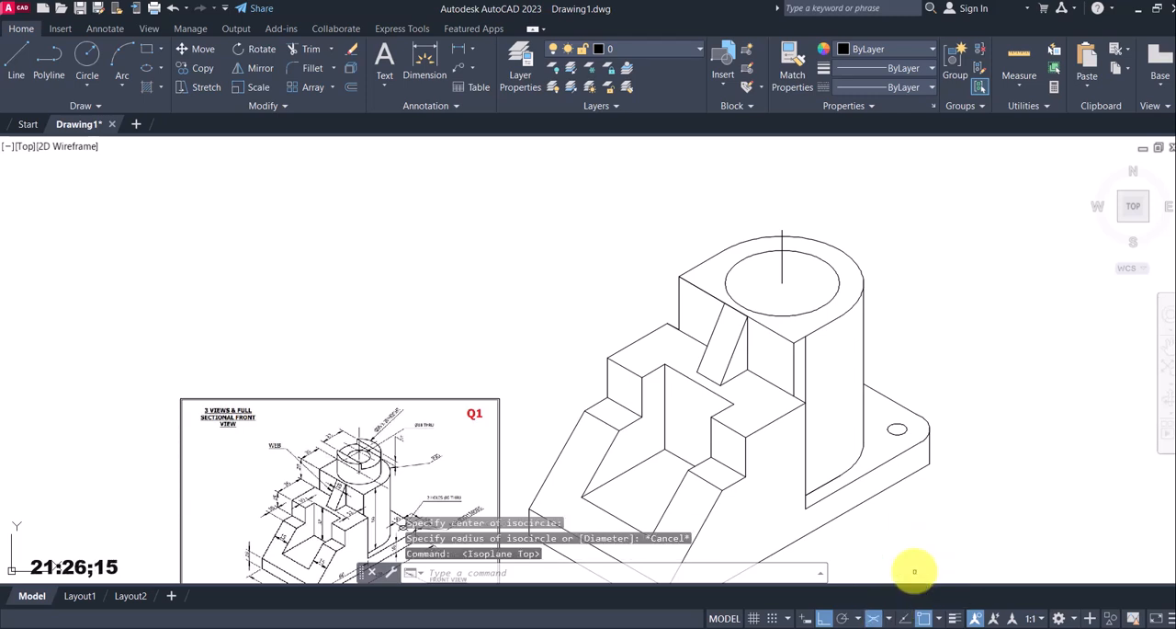
left_click(162, 69)
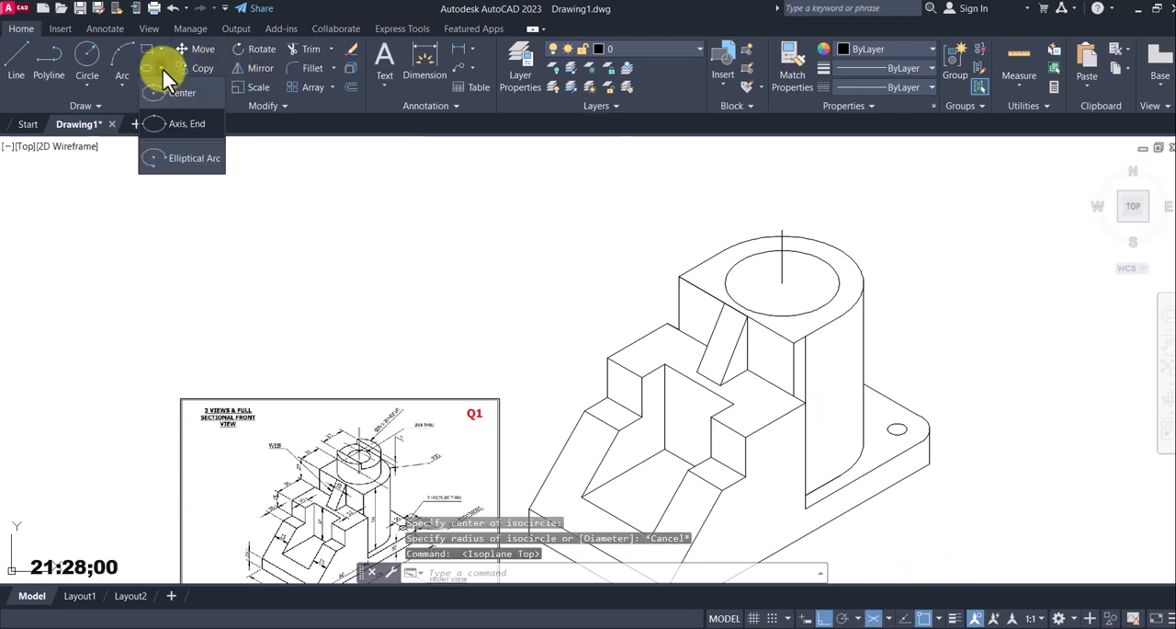
left_click(187, 153)
left_click(777, 575)
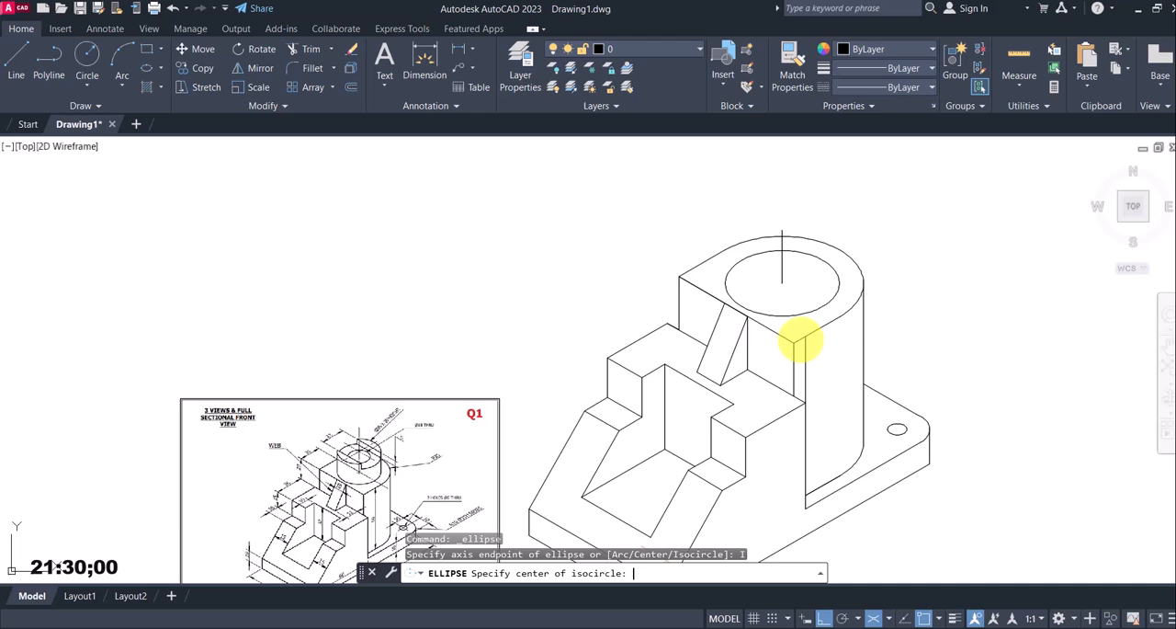
left_click(782, 231)
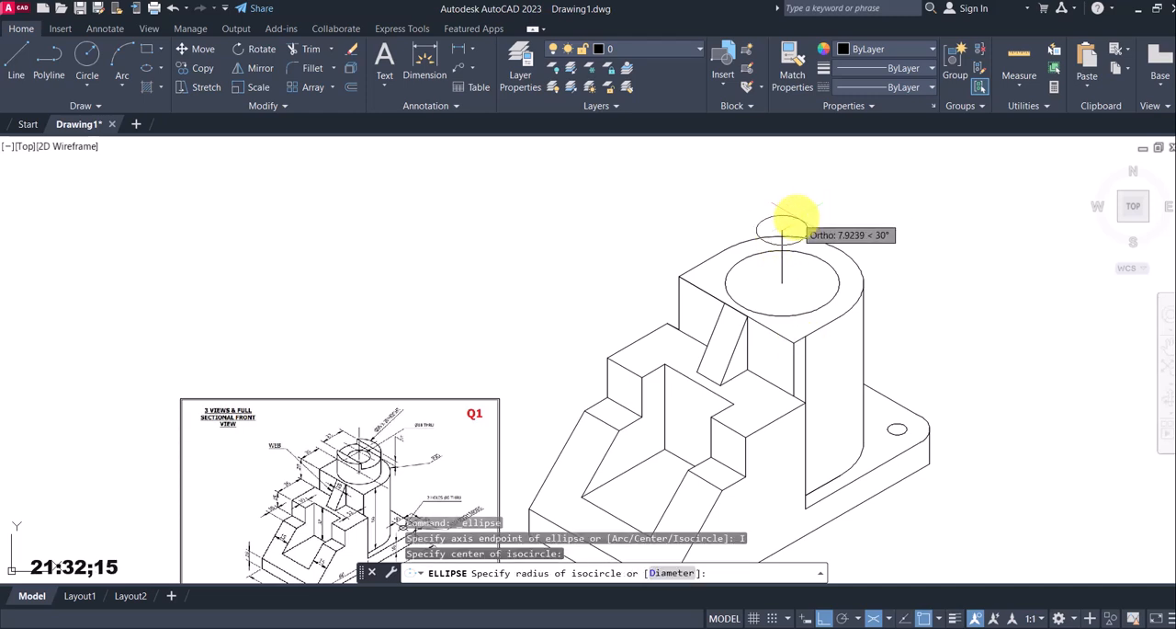
type("17.5")
key("Return")
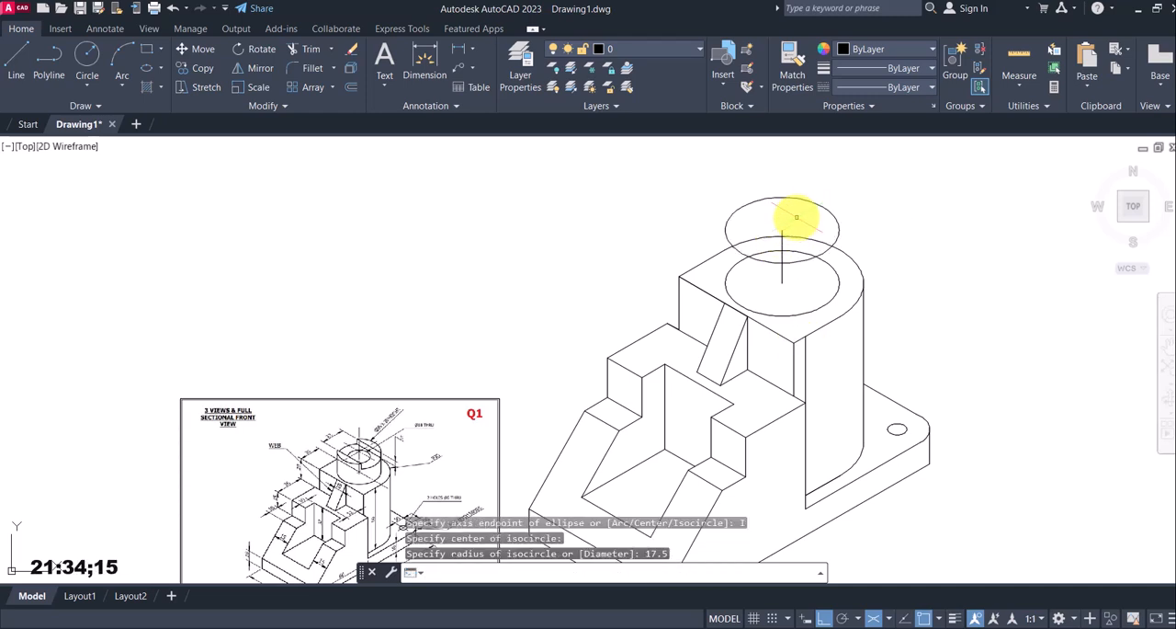
Draw two vertical lines joining the outermost side points of the lower and upper isocircles to form the cylinder's sides
left_click(20, 57)
scroll(753, 216, "up", 2)
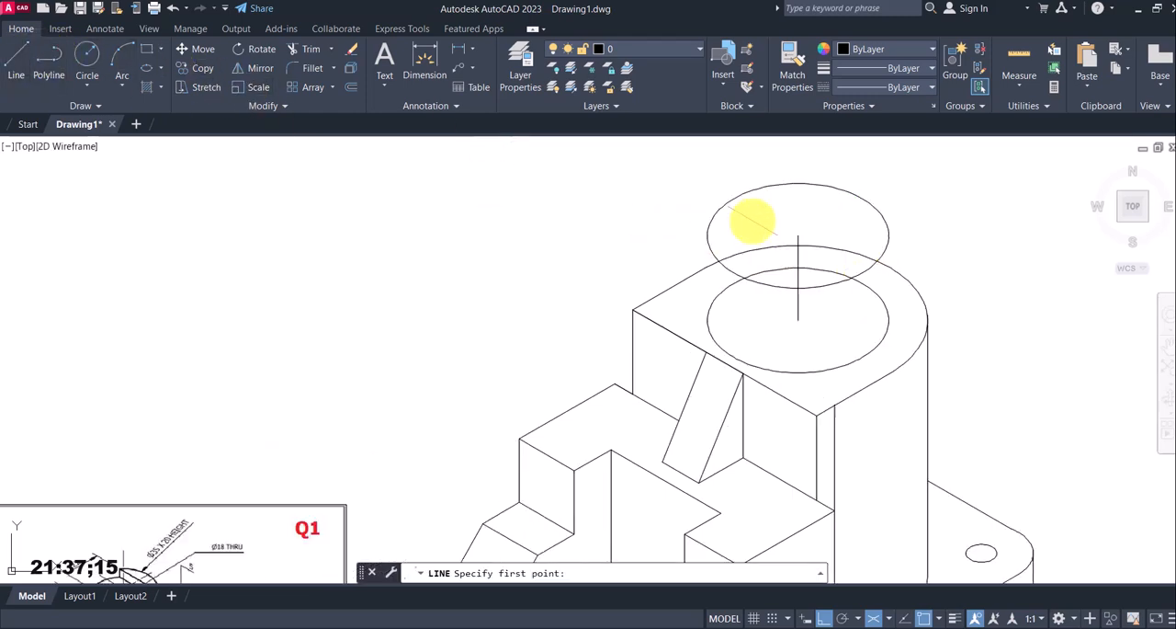
scroll(706, 324, "up", 2)
left_click(704, 320)
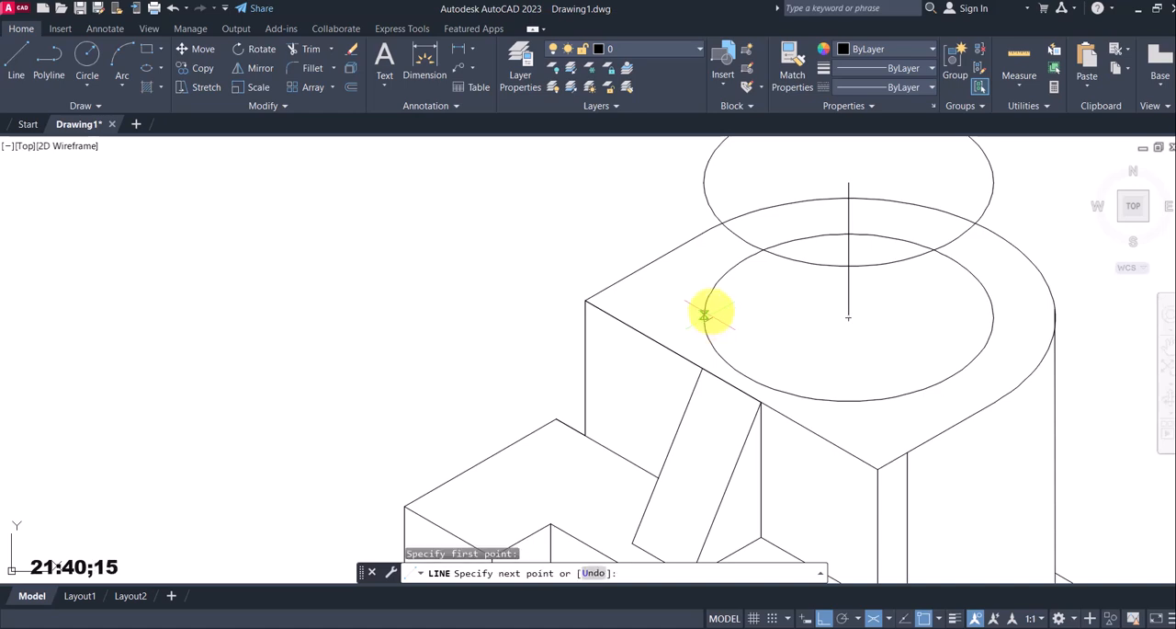
left_click(704, 181)
key("Return")
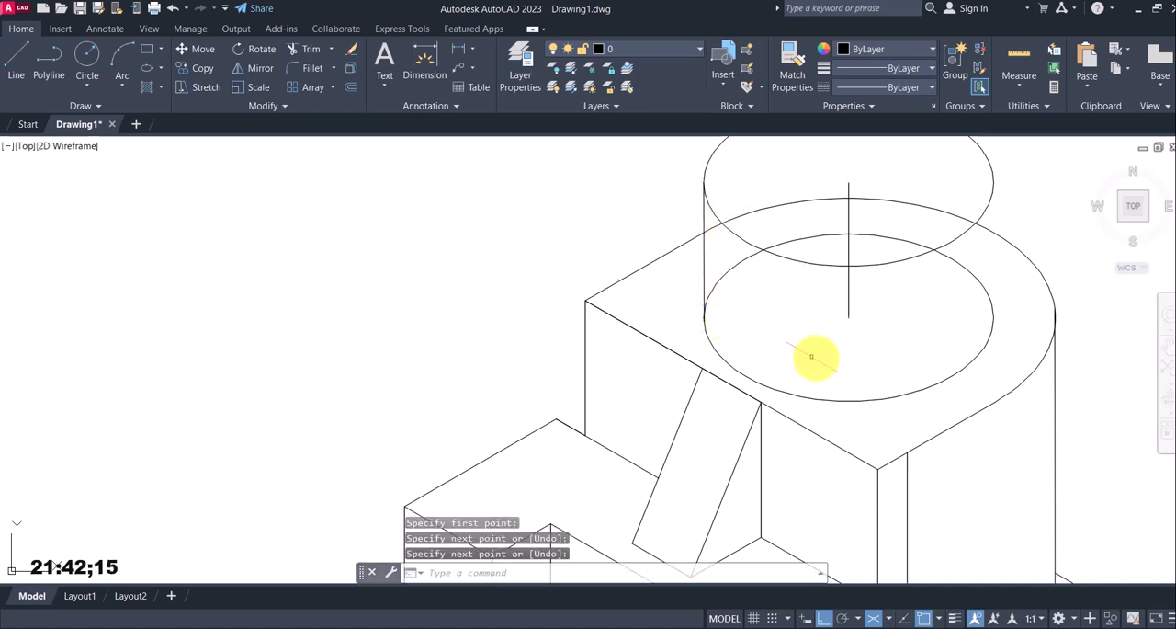
key("Return")
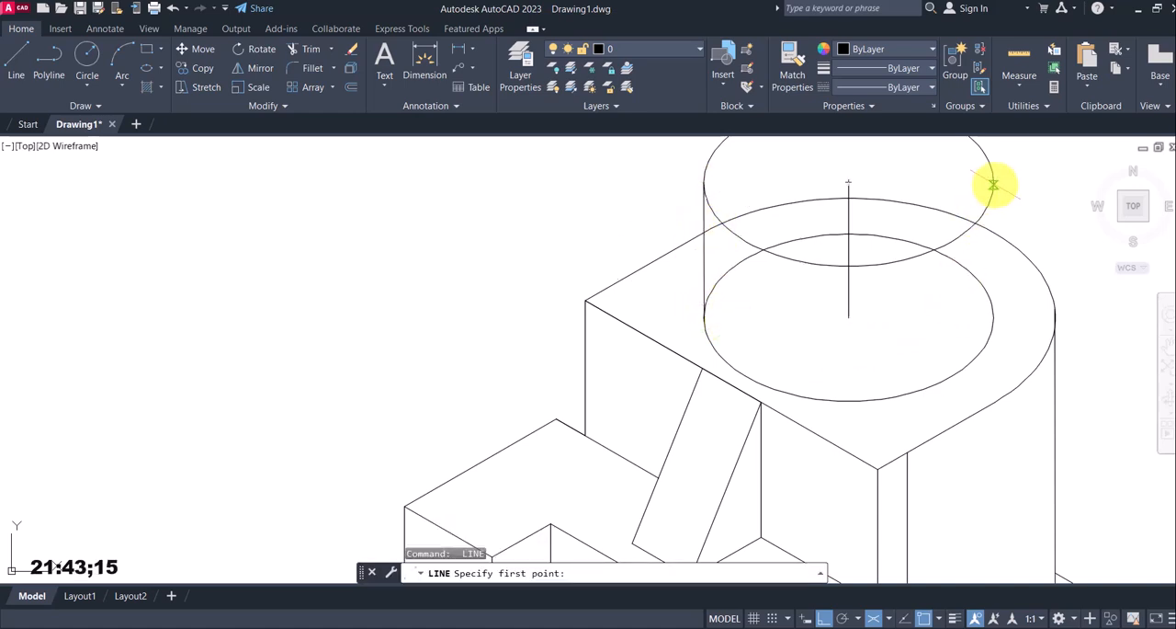
left_click(993, 315)
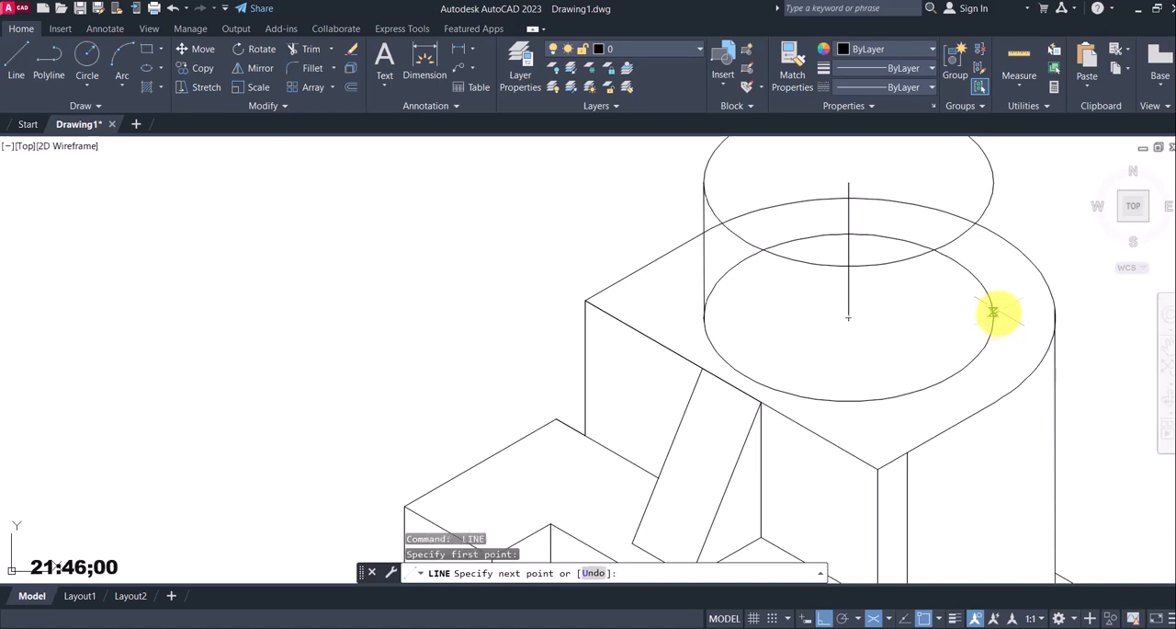
left_click(993, 181)
key("Escape")
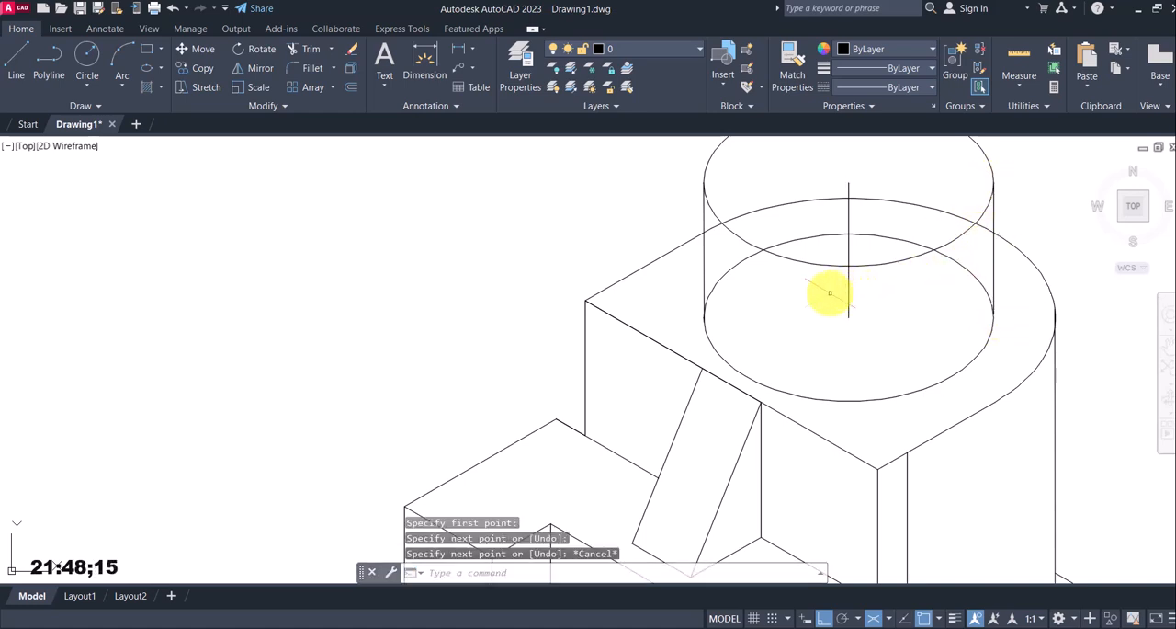
Trim away the hidden back arc of the cylinder's lower isocircle and the part of the upright's outline behind the cylinder
type("tr")
key("Return")
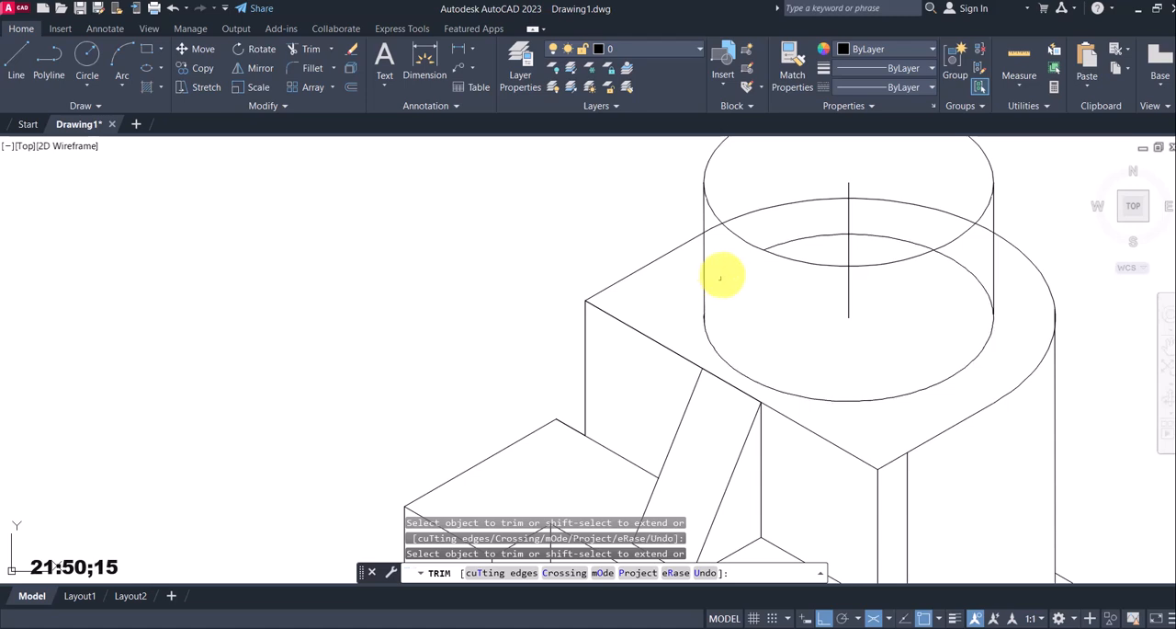
left_click(789, 239)
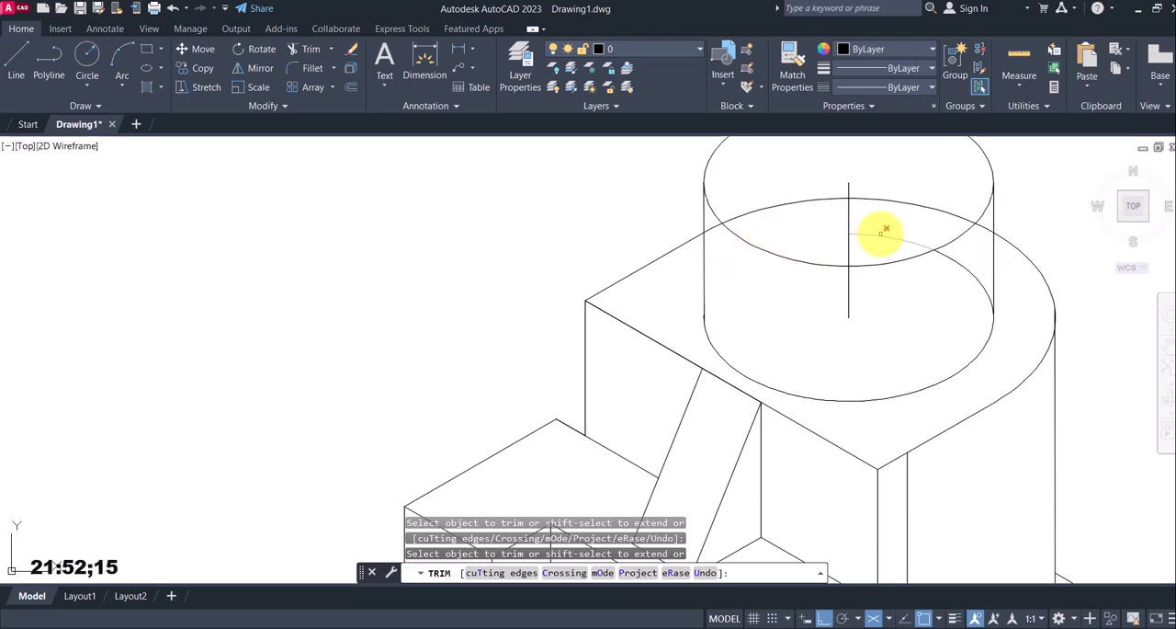
left_click(889, 235)
scroll(944, 267, "down", 4)
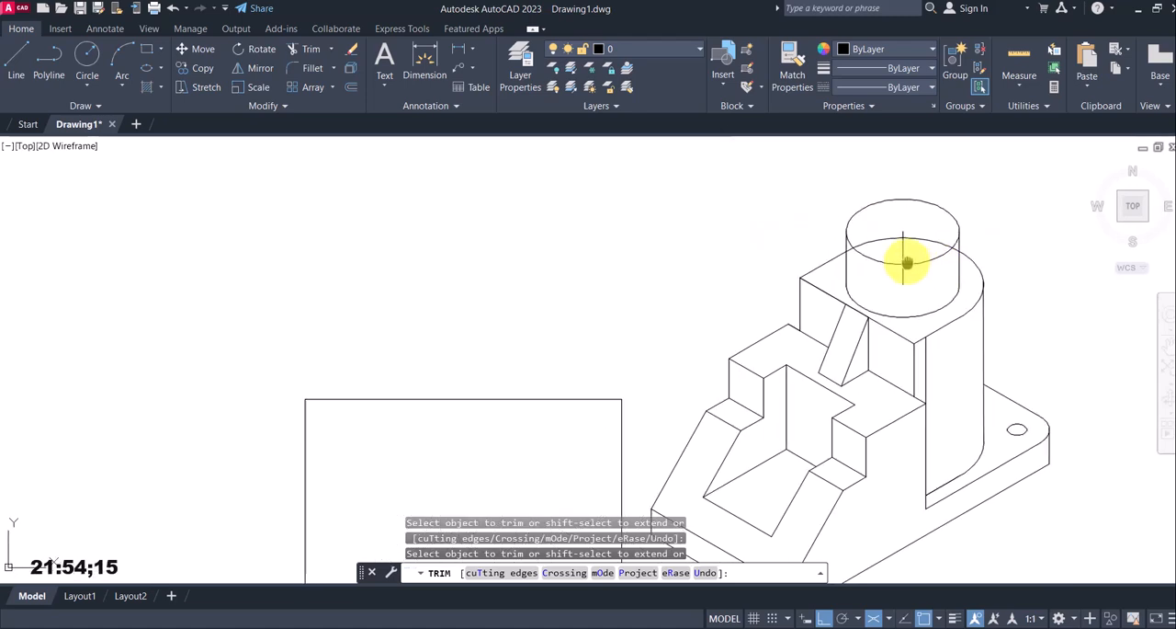
scroll(818, 221, "up", 4)
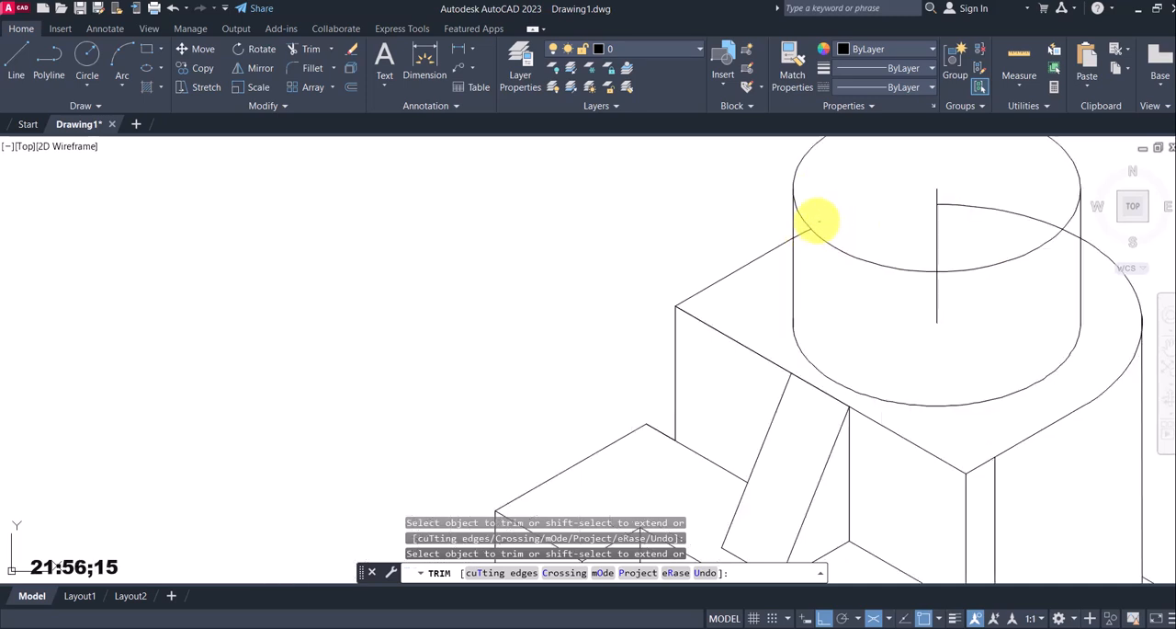
key("Escape")
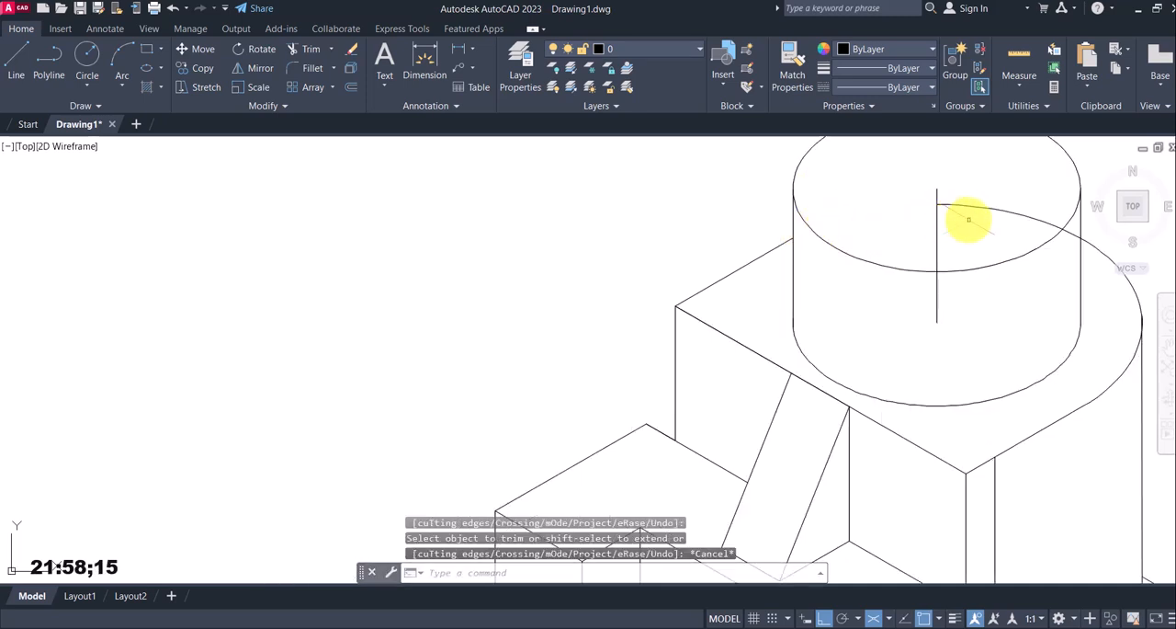
Trim the remaining hidden arc of the upright's rounded edge inside the cylinder and remove the vertical centre line
key("Return")
left_click_drag(974, 216, 906, 184)
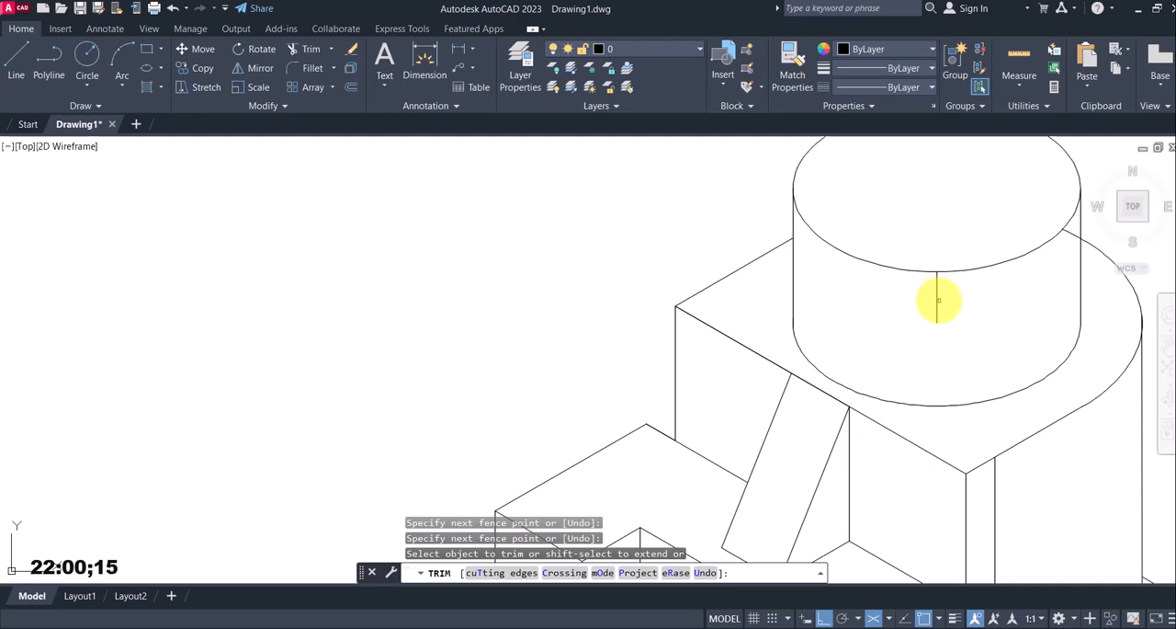
mouse_move(937, 300)
left_mouse_down()
mouse_move(1076, 256)
mouse_move(914, 305)
mouse_move(1065, 243)
left_mouse_up()
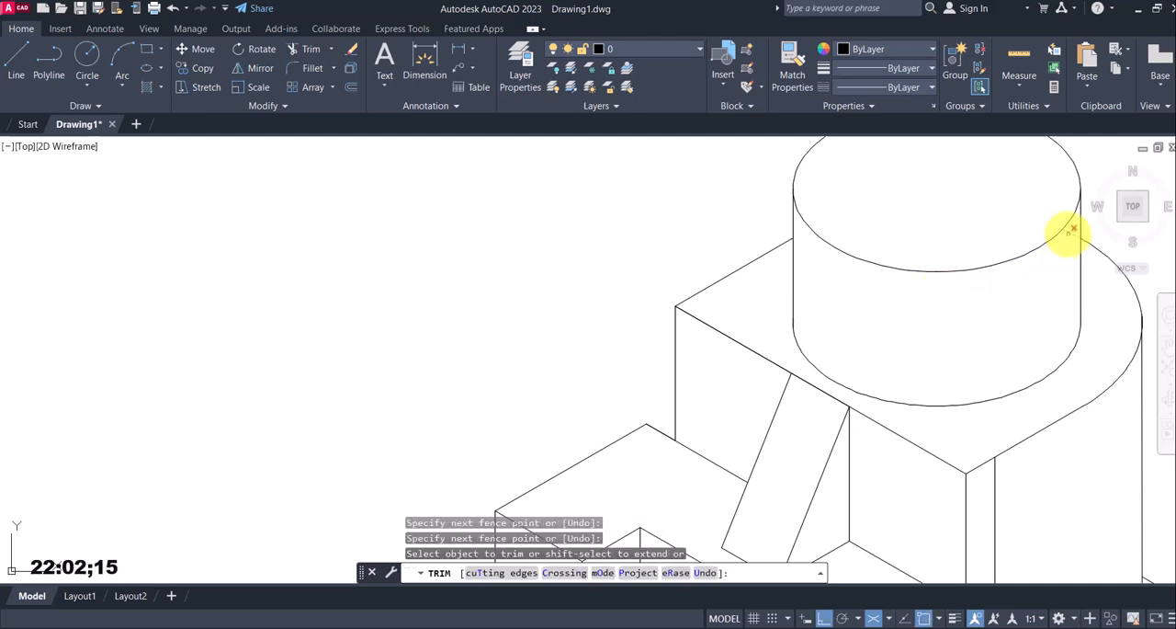
scroll(1071, 230, "down", 6)
key("Escape")
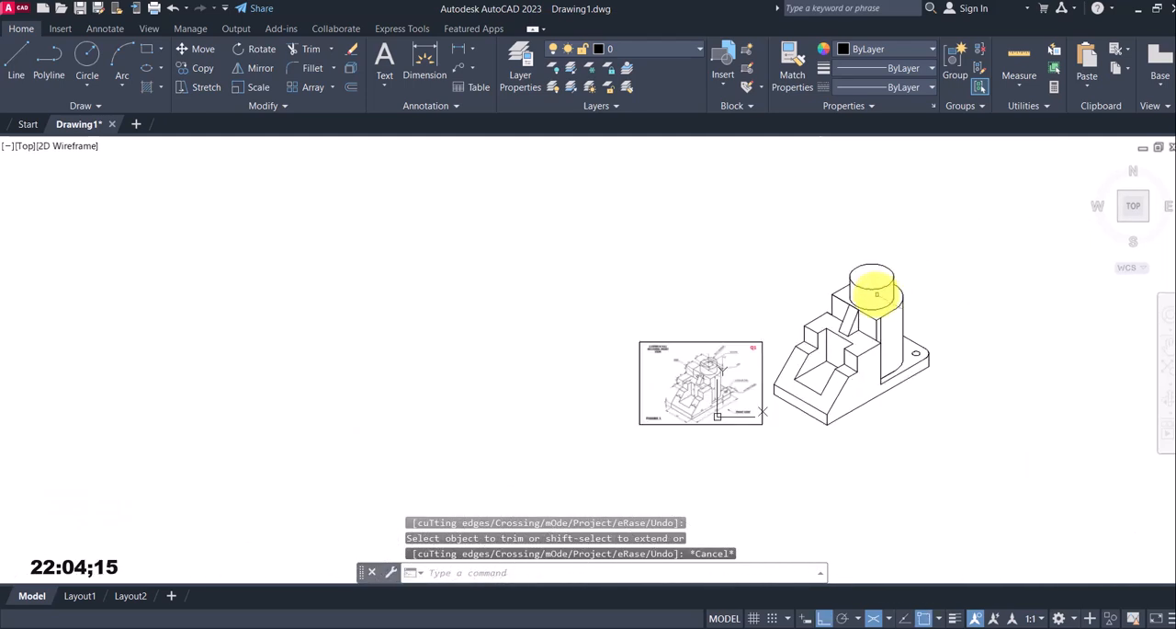
Move the reference image upward, beside the upper part of the isometric drawing, with Ortho off
scroll(884, 278, "up", 3)
scroll(656, 398, "up", 3)
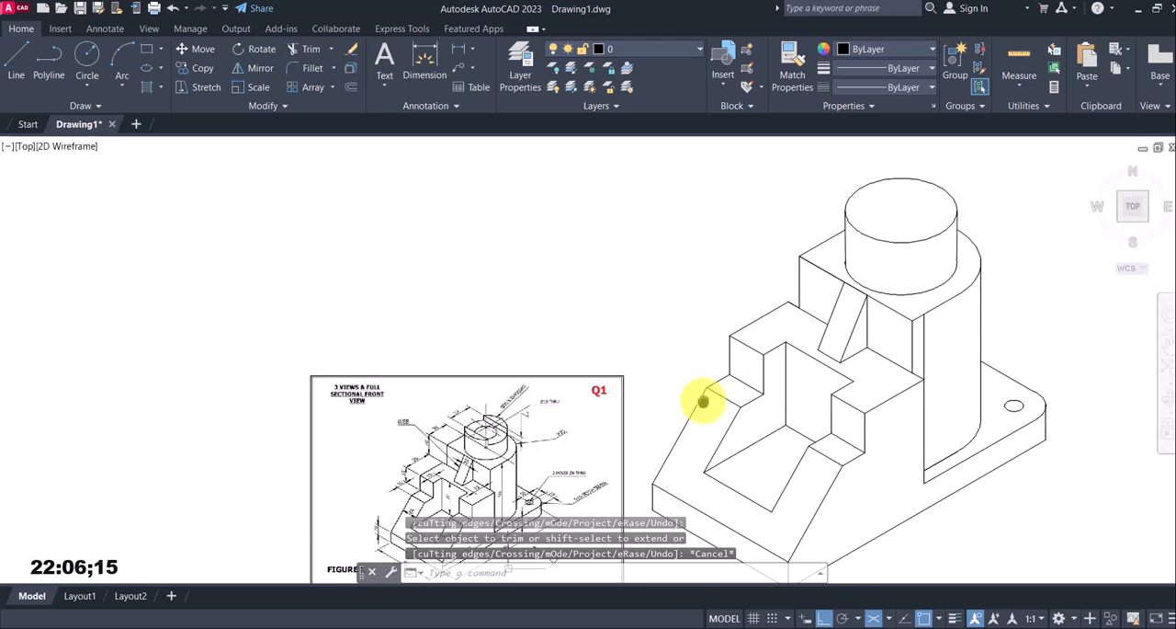
mouse_move(558, 407)
middle_mouse_down()
mouse_move(515, 412)
mouse_move(512, 388)
middle_mouse_up()
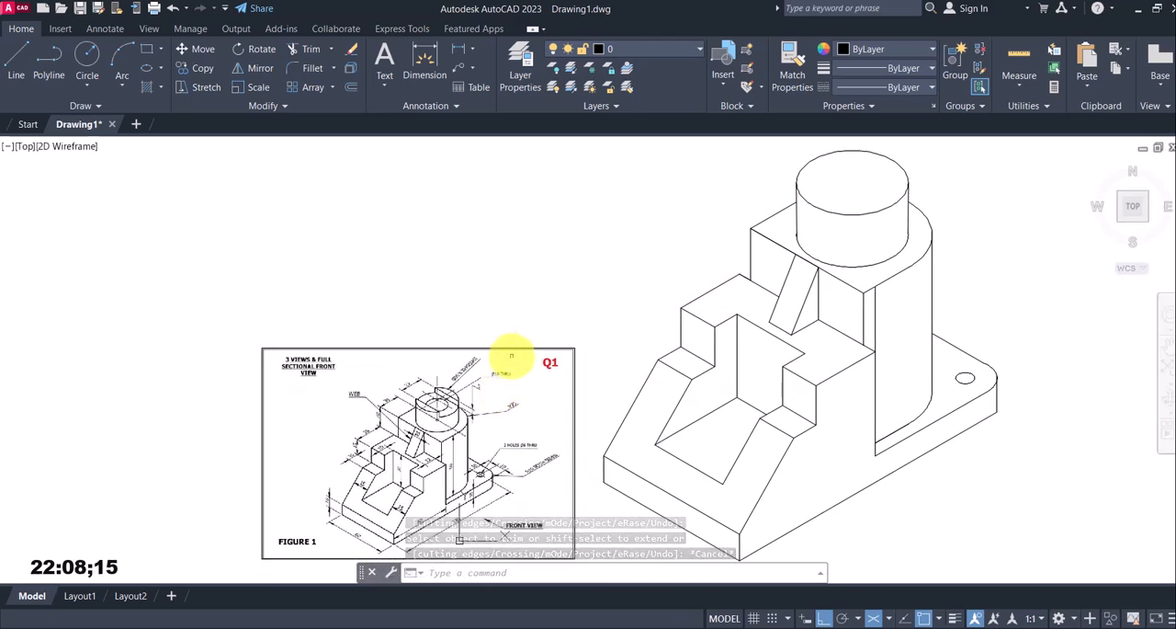
type("m")
key("Return")
left_click(590, 367)
left_click(550, 322)
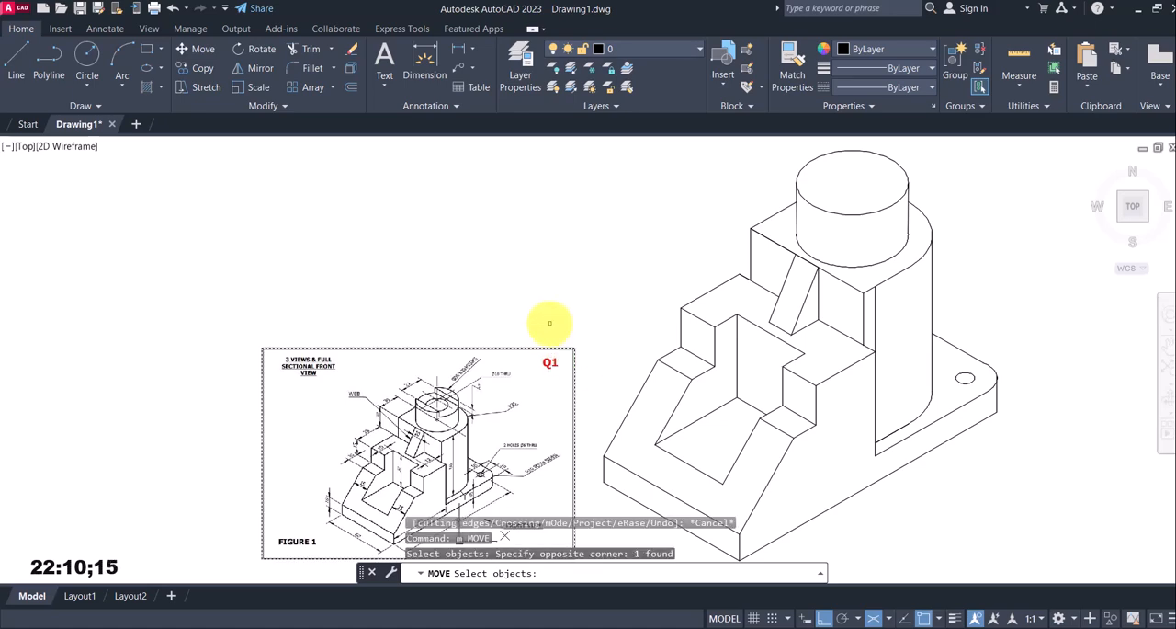
key("Return")
left_click(556, 322)
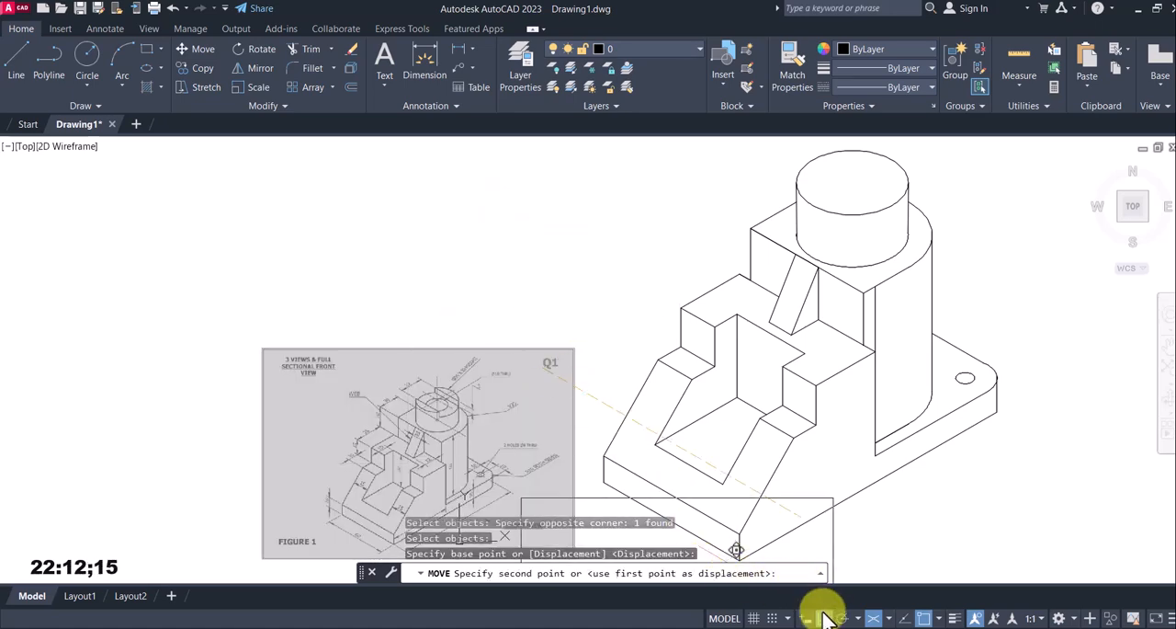
left_click(560, 195)
scroll(597, 204, "up", 2)
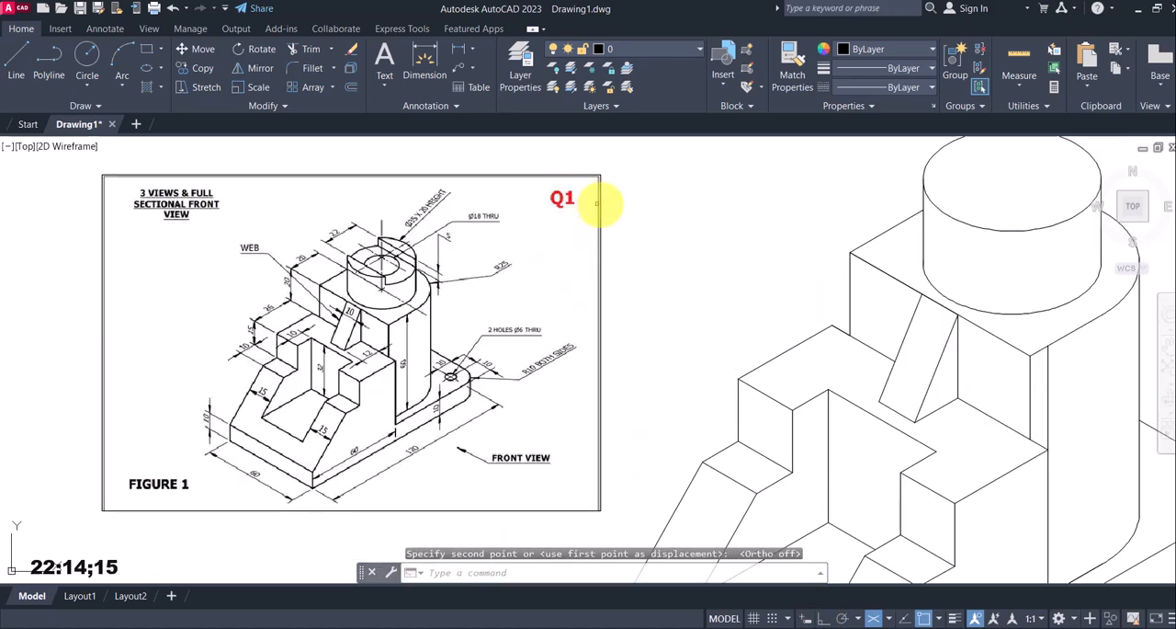
Draw a line through the centre of the cylinder's top face along the 30°/210° isometric axis, extending 11 mm to each side
middle_click_drag(597, 204, 472, 245)
middle_click_drag(656, 271, 601, 289)
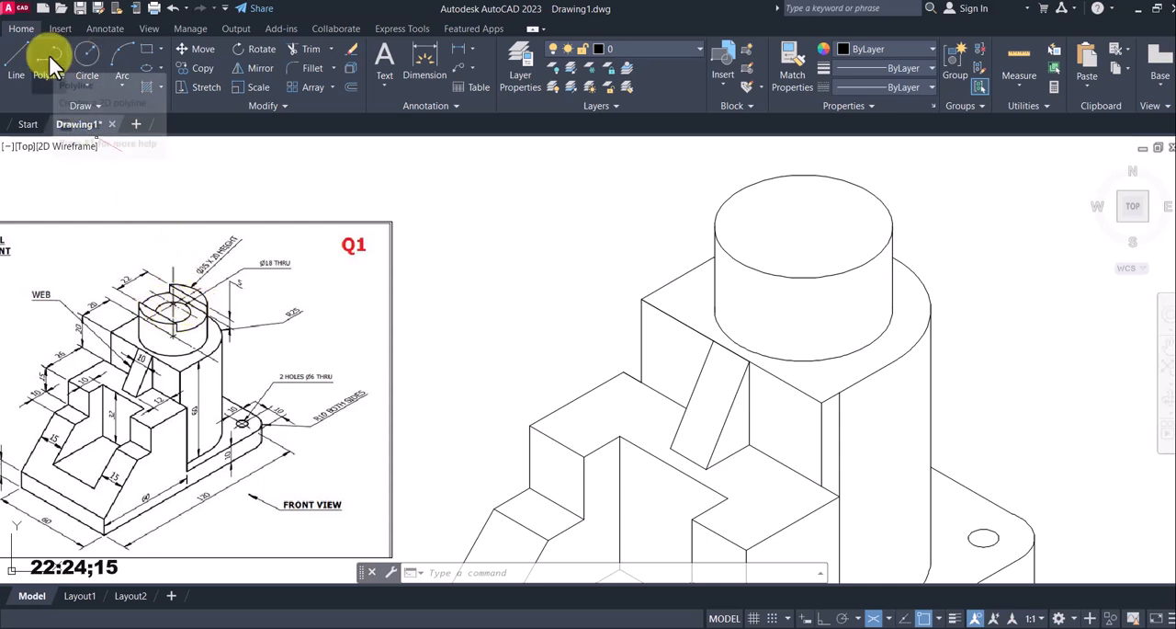
left_click(17, 57)
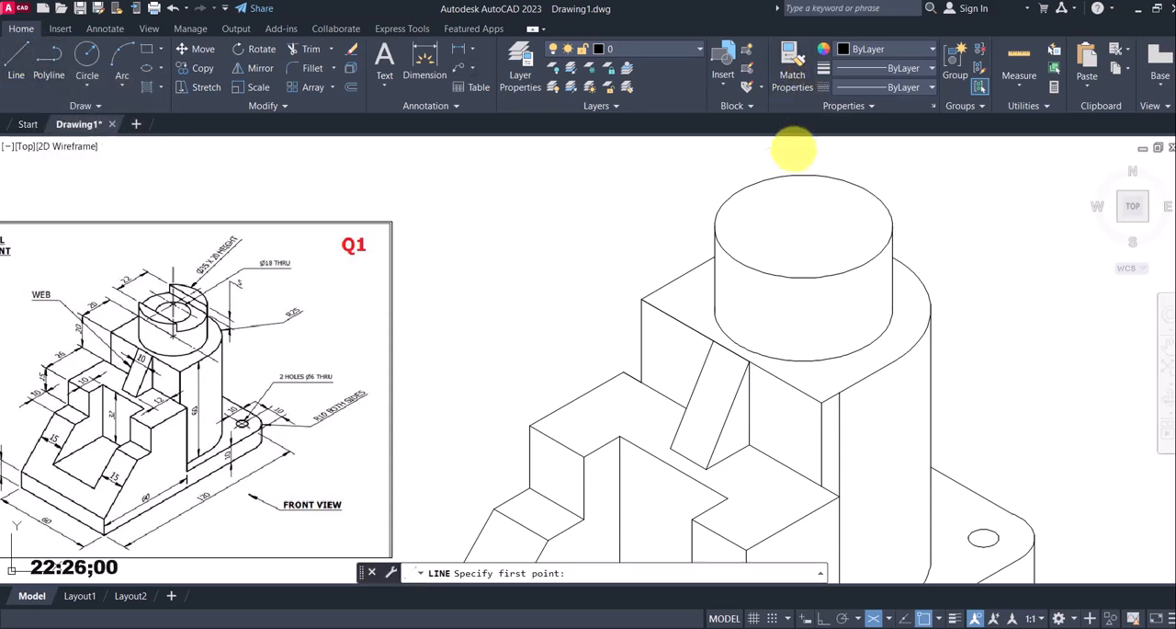
left_click(803, 227)
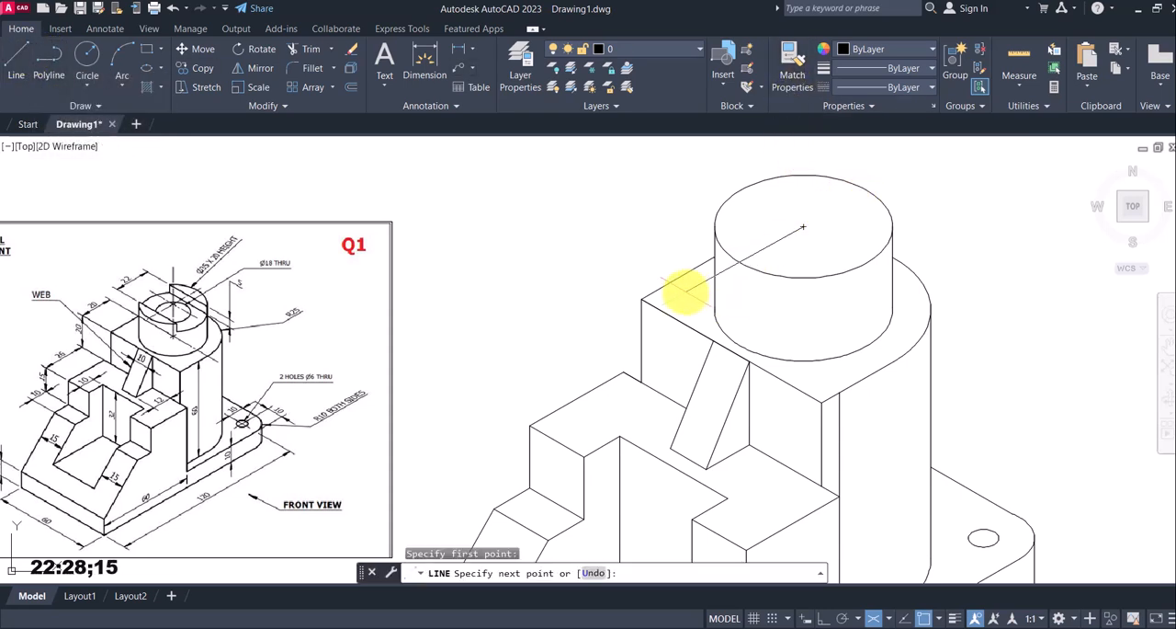
left_click(825, 618)
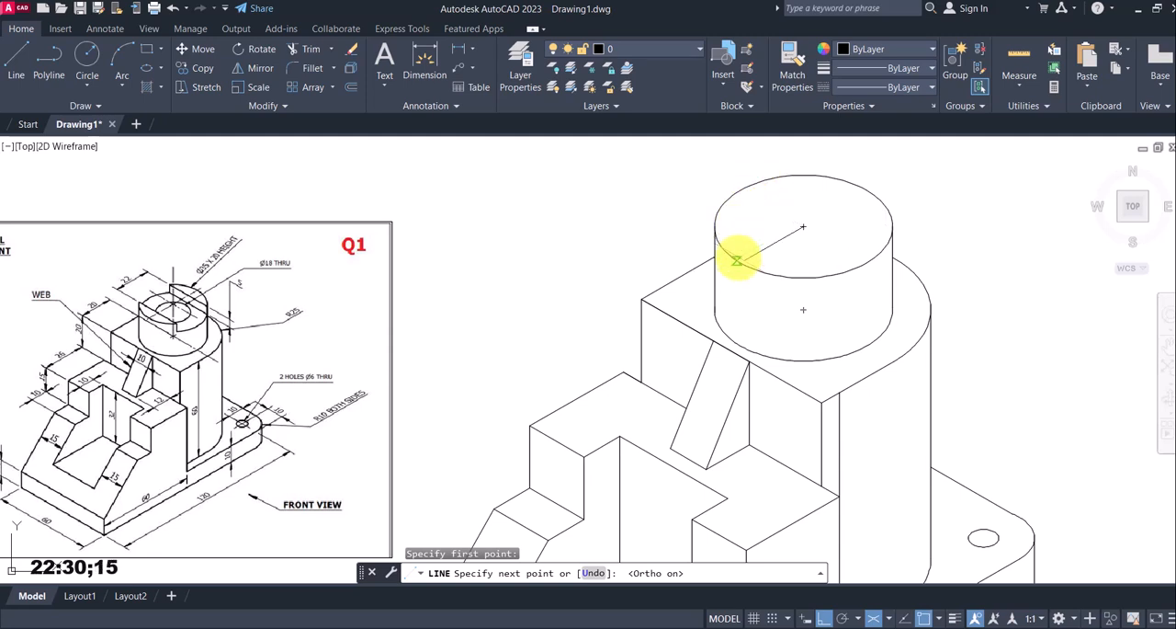
left_click(923, 617)
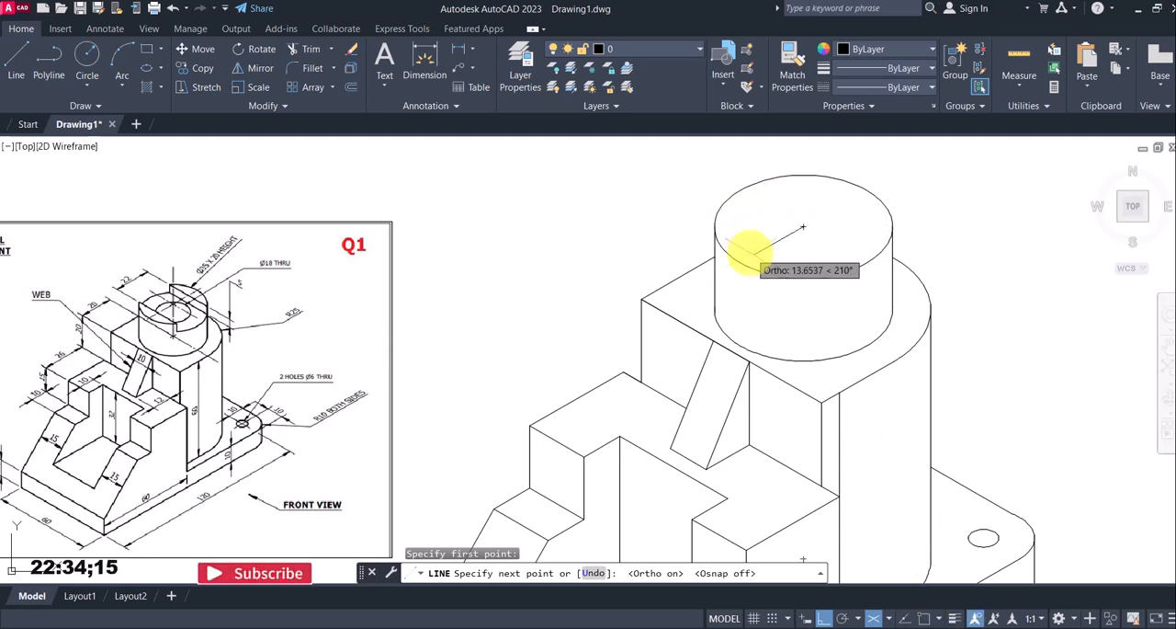
type("11")
key("Return")
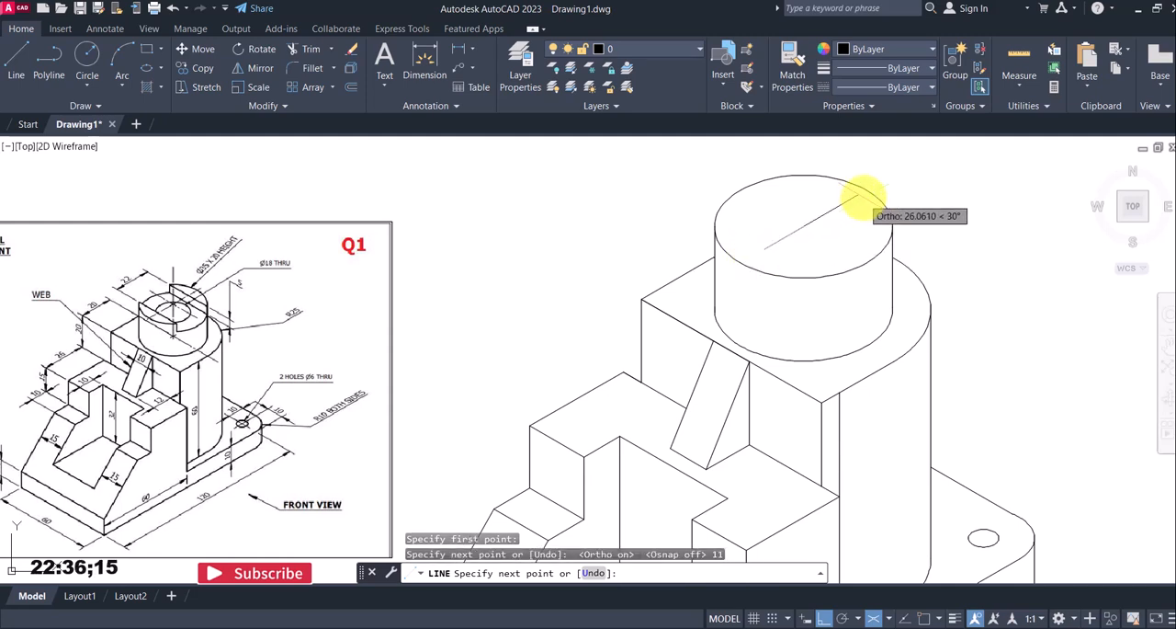
type("1")
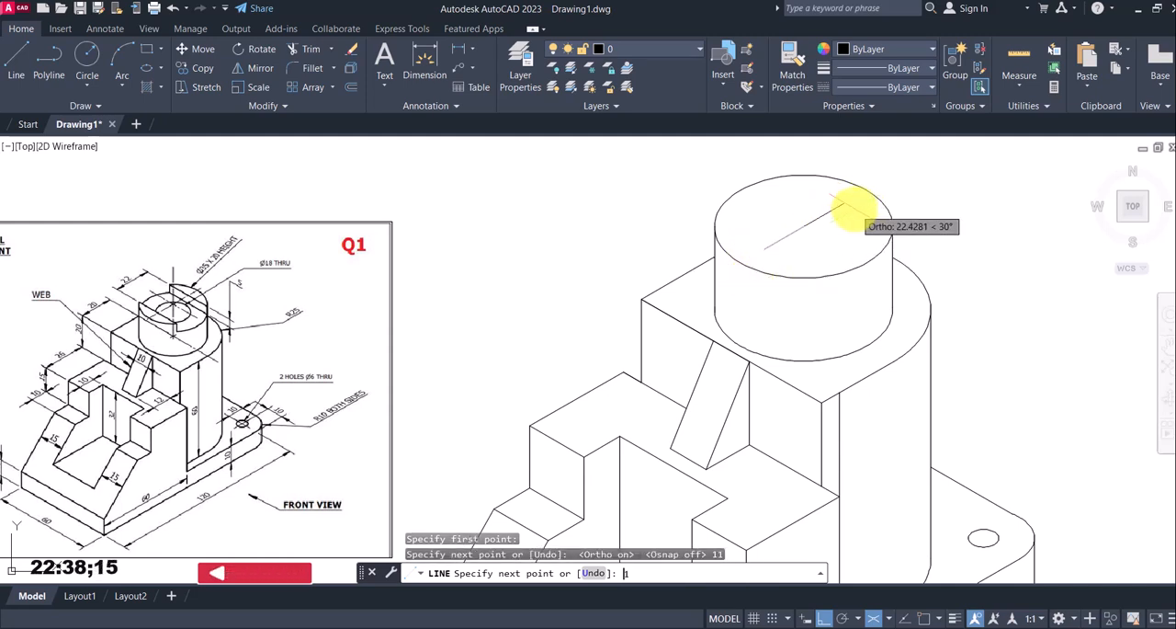
type("1")
key("Return")
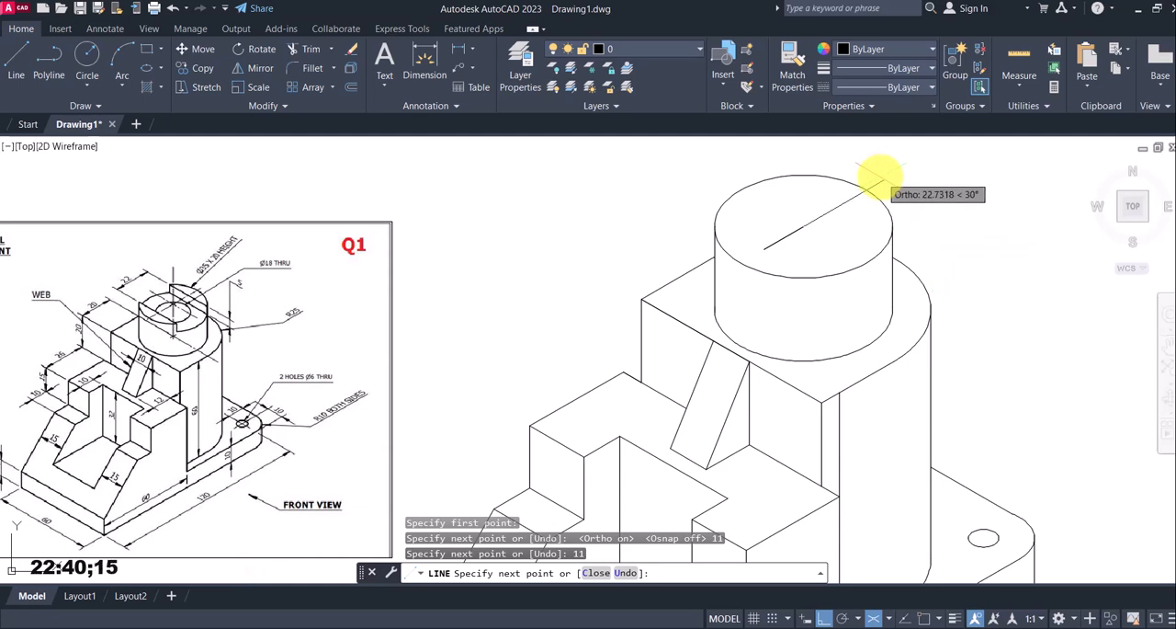
type("11")
key("Return")
key("Escape")
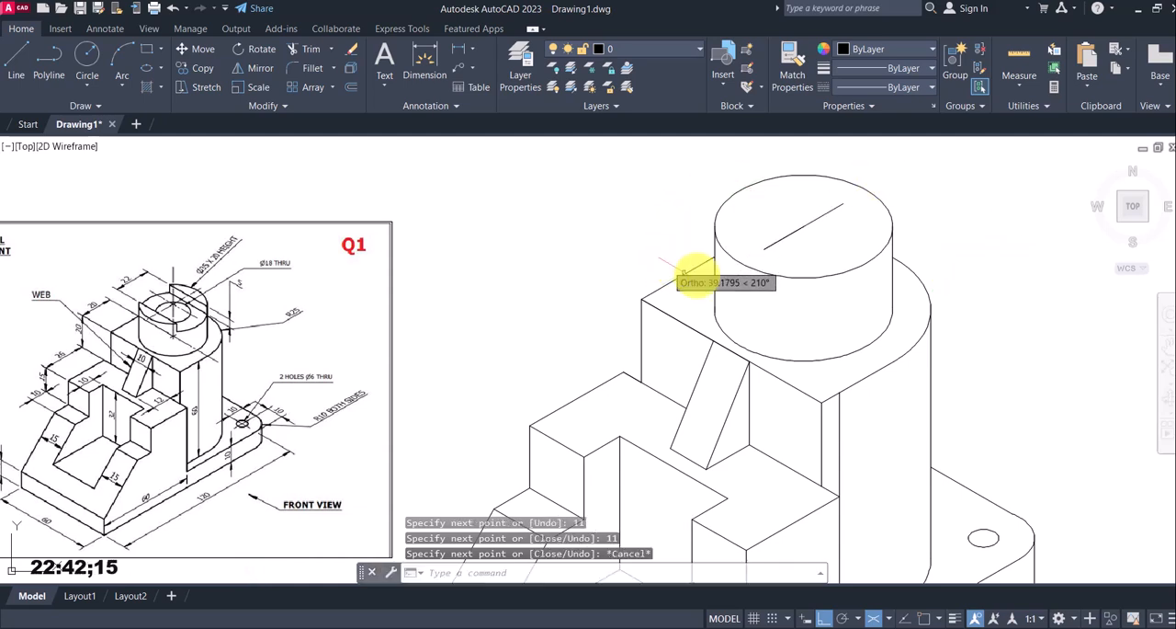
Draw a line along the 150°/330° isometric axis through the front end of the centre line, extending past the top isocircle both ways
left_click(16, 63)
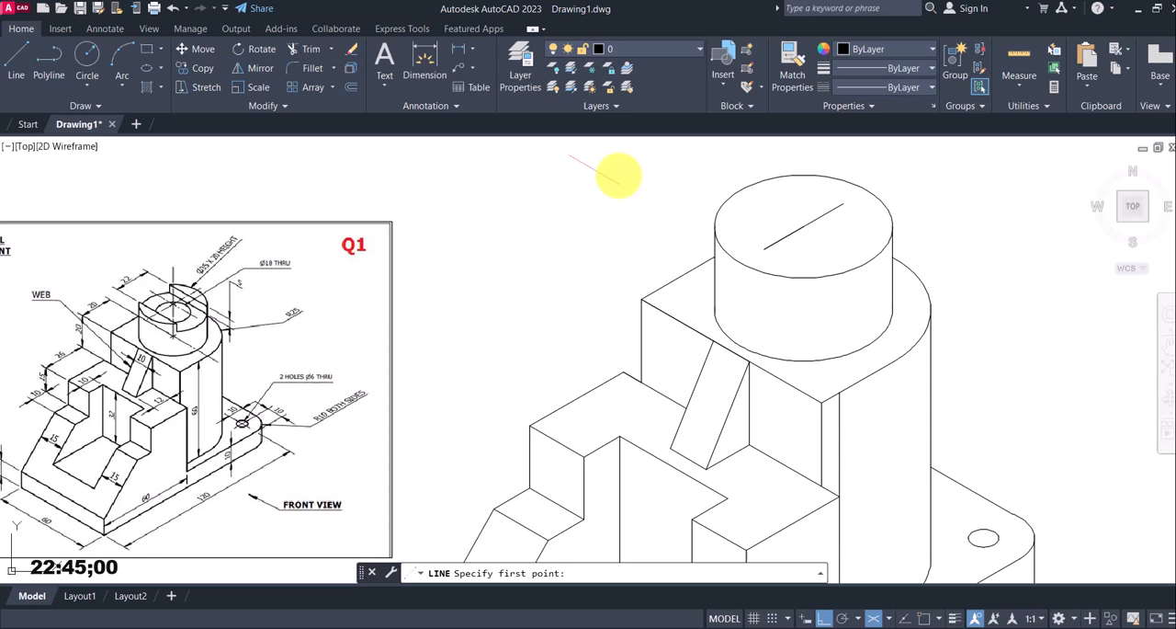
left_click(924, 618)
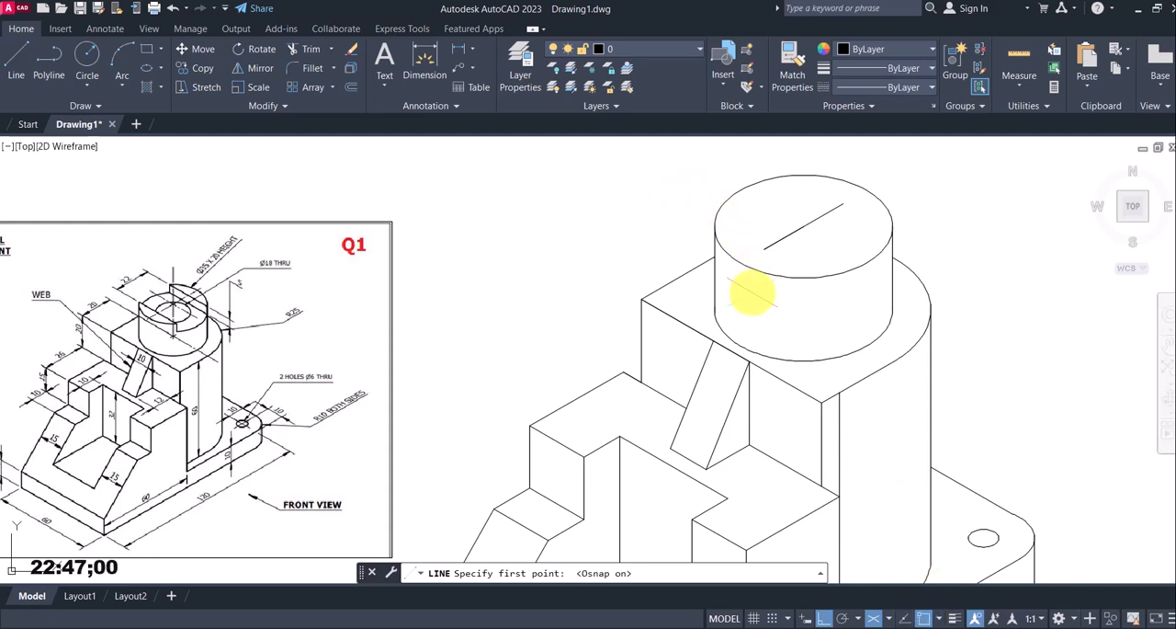
left_click(763, 249)
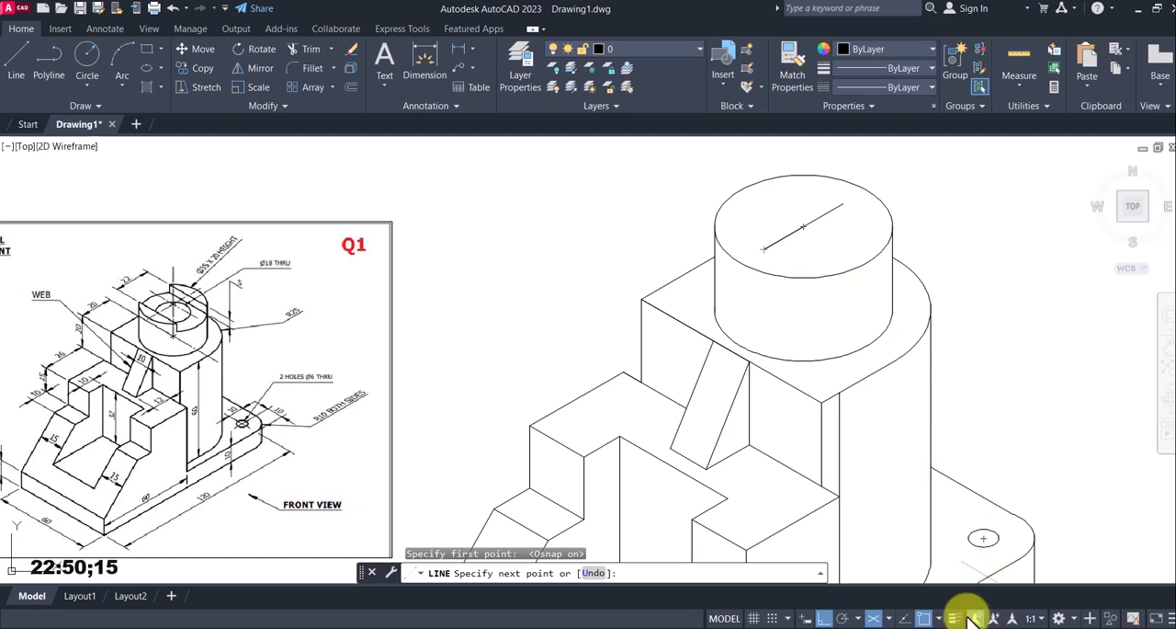
left_click(924, 619)
left_click(820, 289)
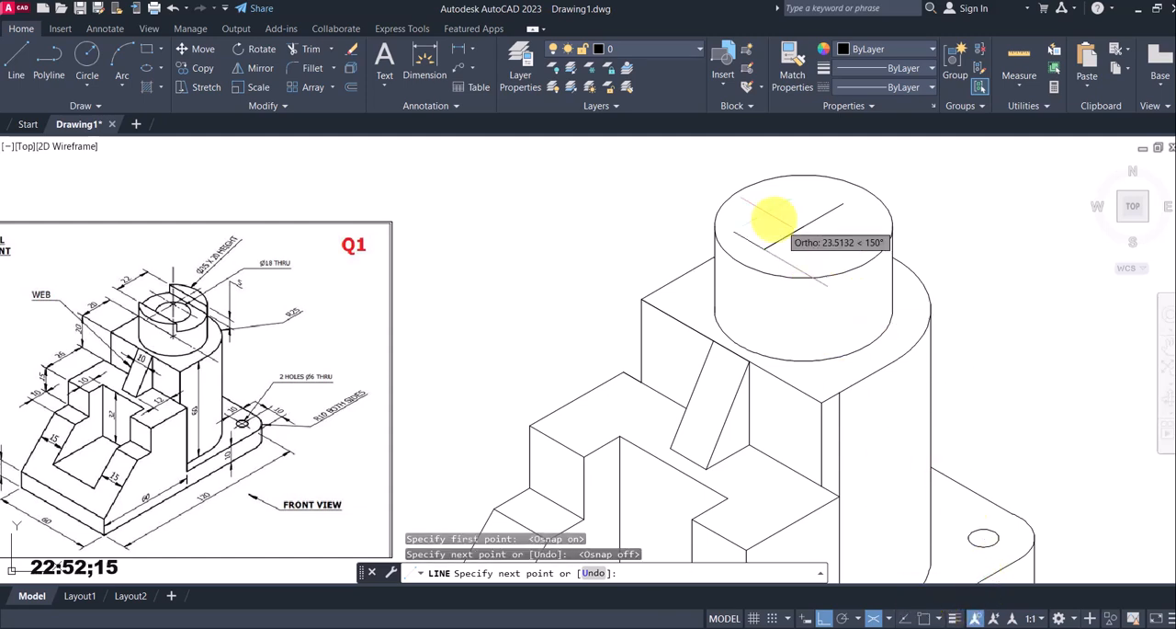
left_click(646, 162)
key("Return")
key("Return")
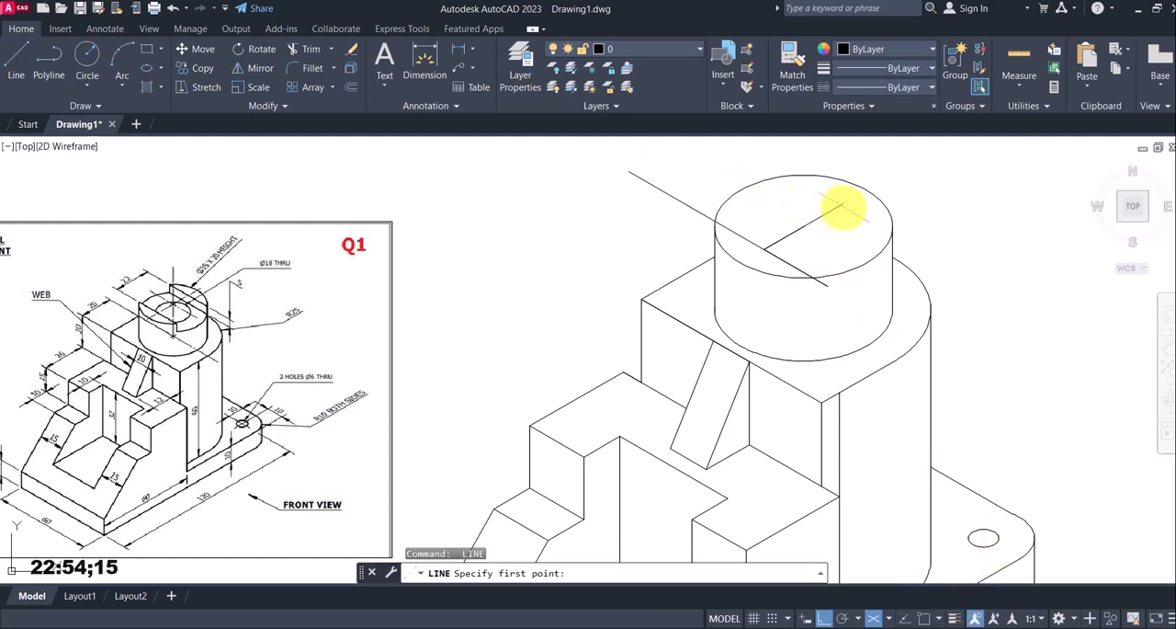
Draw a parallel 150°/330° line through the rear end of the centre line, extending past the top isocircle both ways
left_click(925, 618)
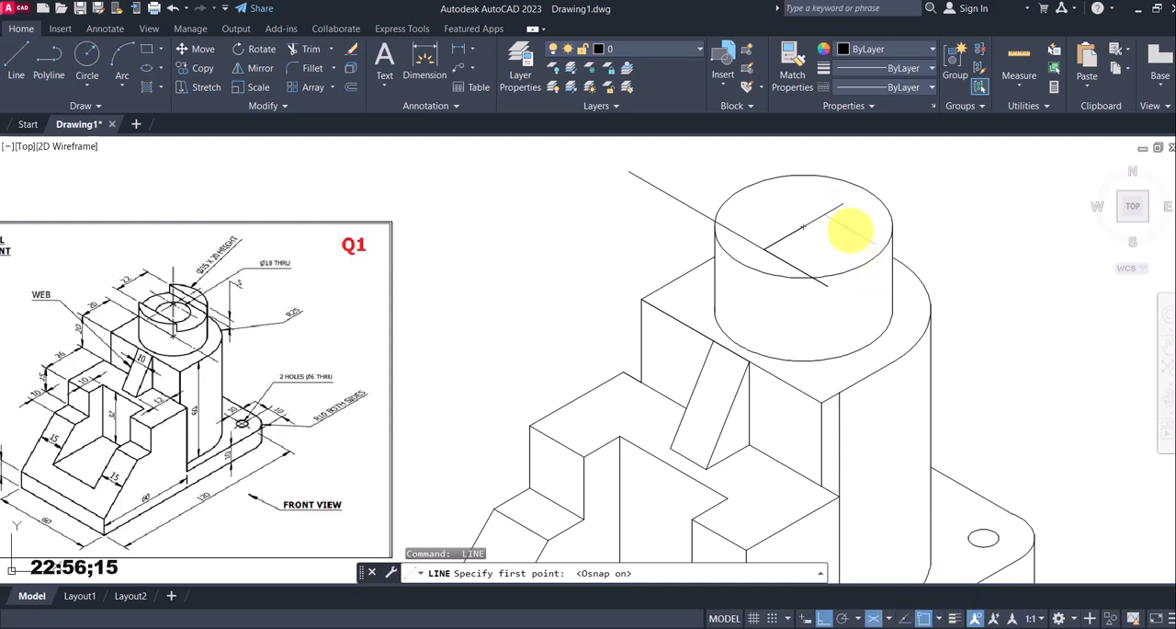
left_click(843, 204)
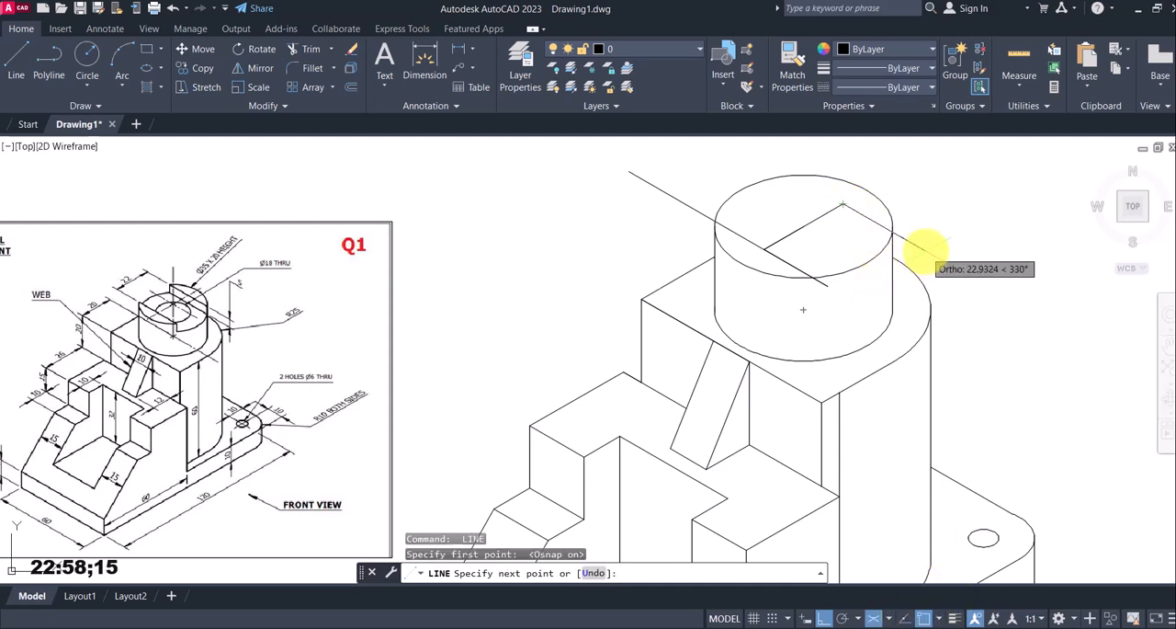
left_click(746, 145)
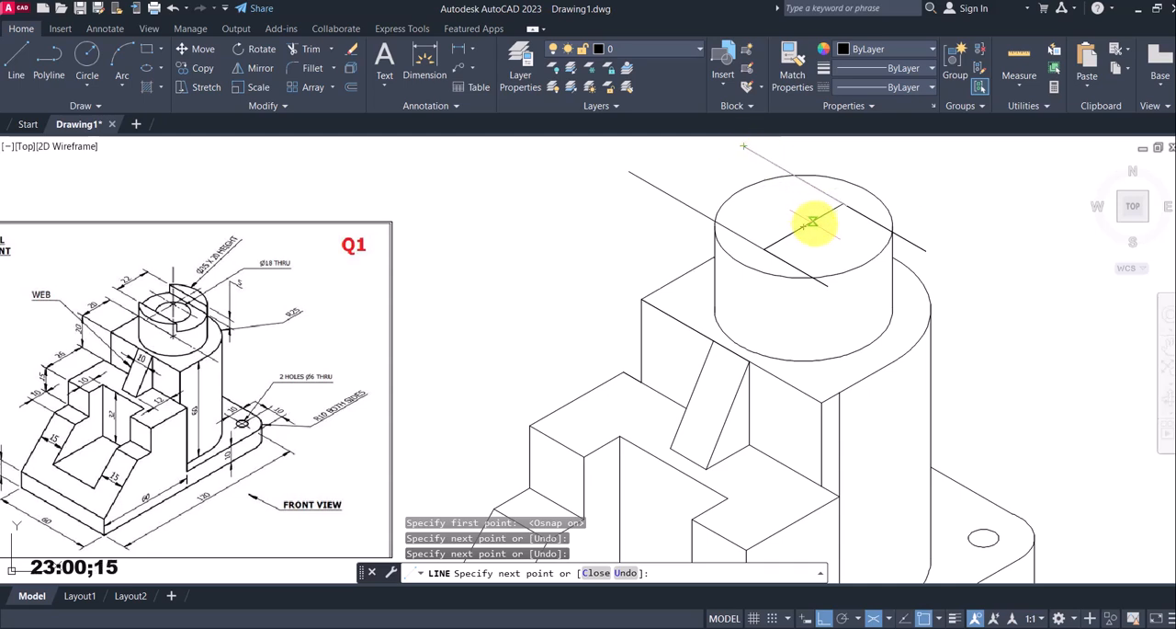
key("Escape")
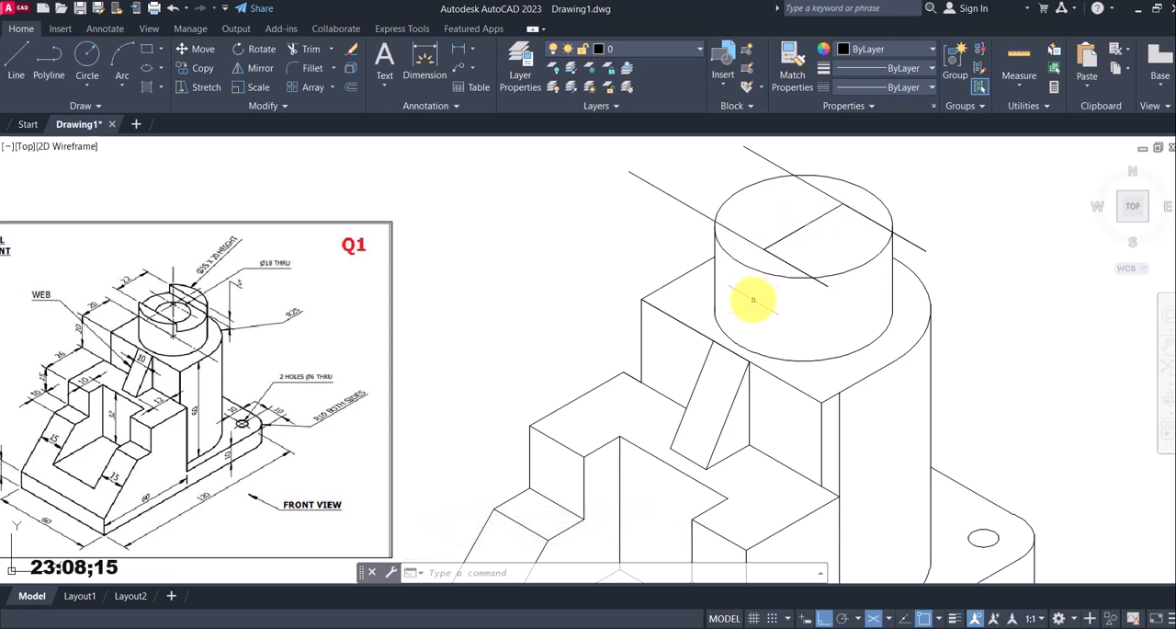
Trim the ends of both parallel slot lines that extend beyond the cylinder's top isocircle
type("re")
key("Escape")
type("tr")
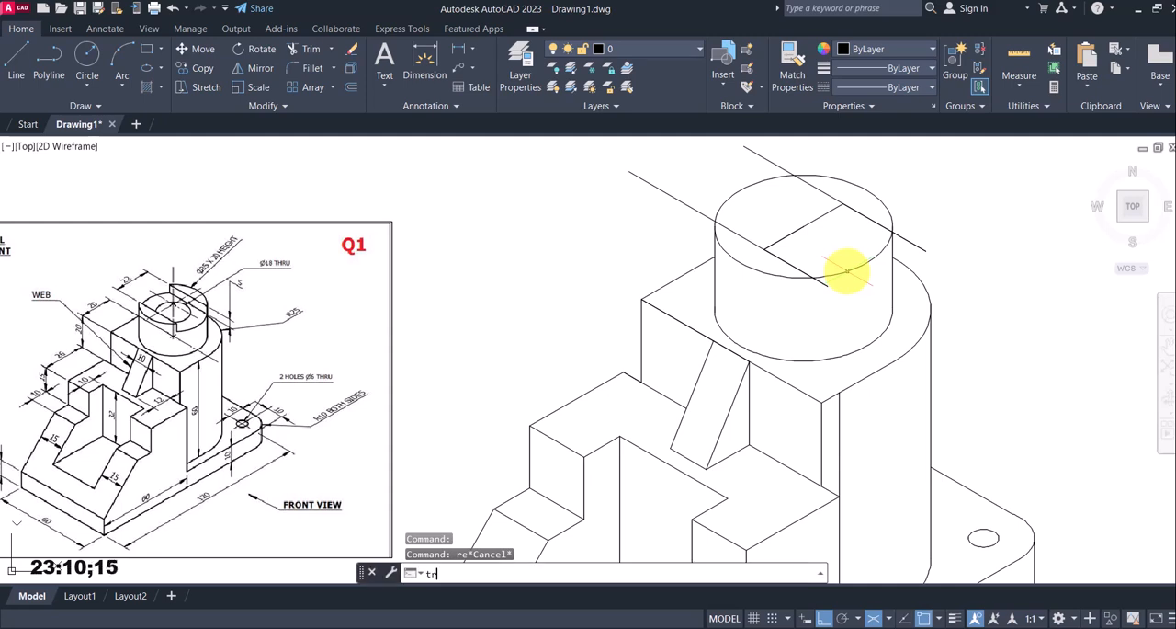
key("Return")
left_click(915, 273)
left_click(918, 245)
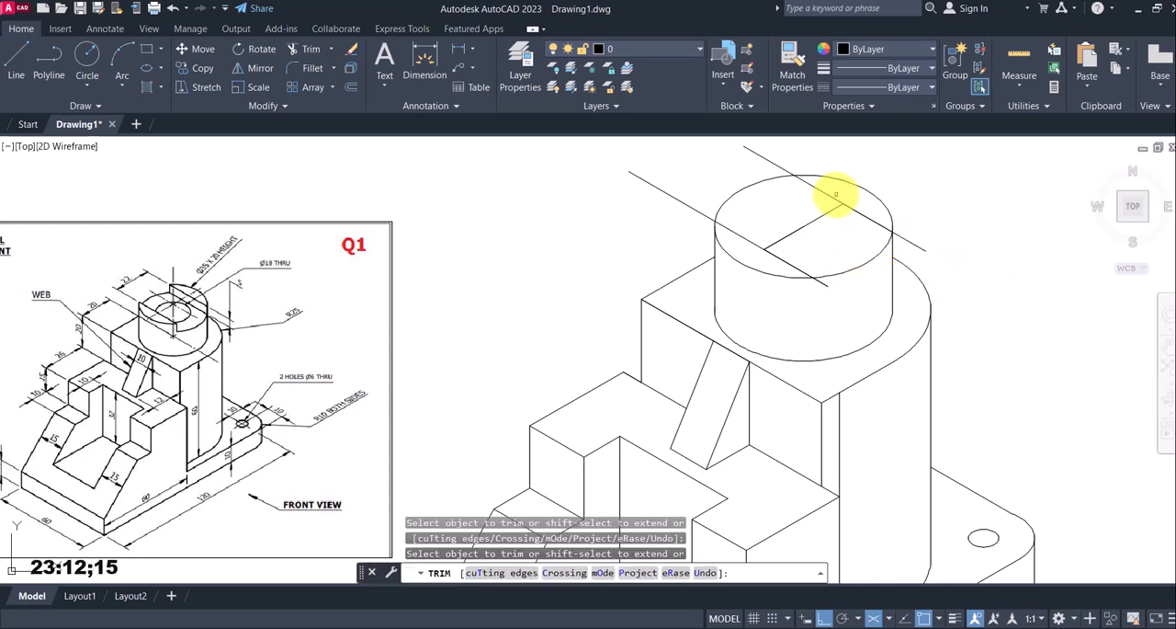
left_click(774, 163)
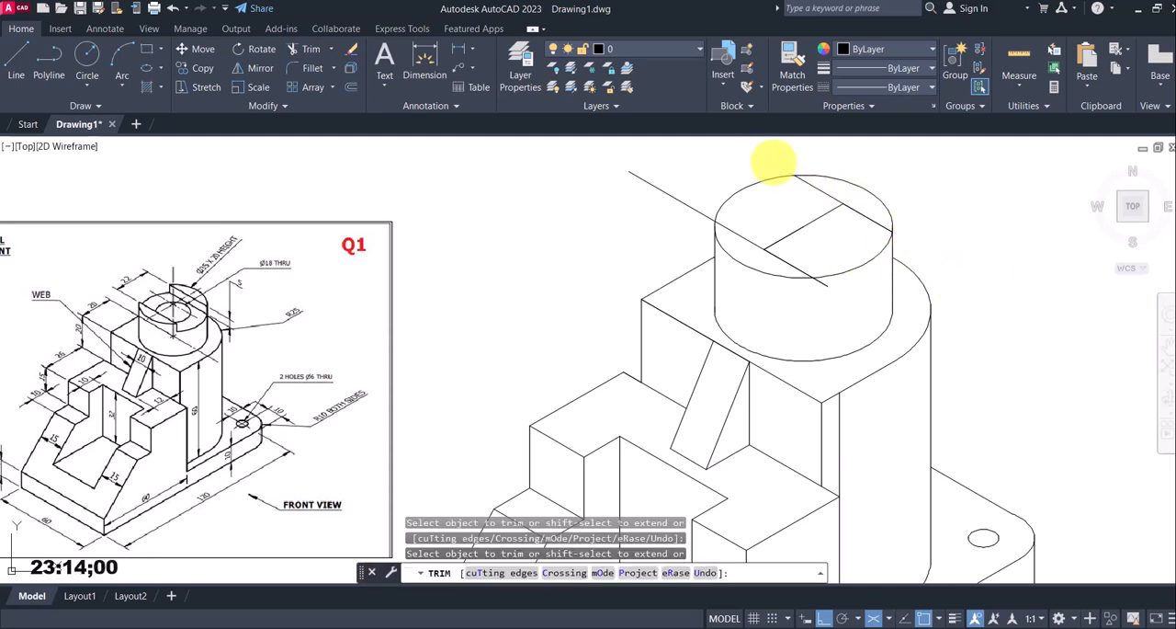
left_click(654, 190)
left_click(666, 175)
left_click(826, 286)
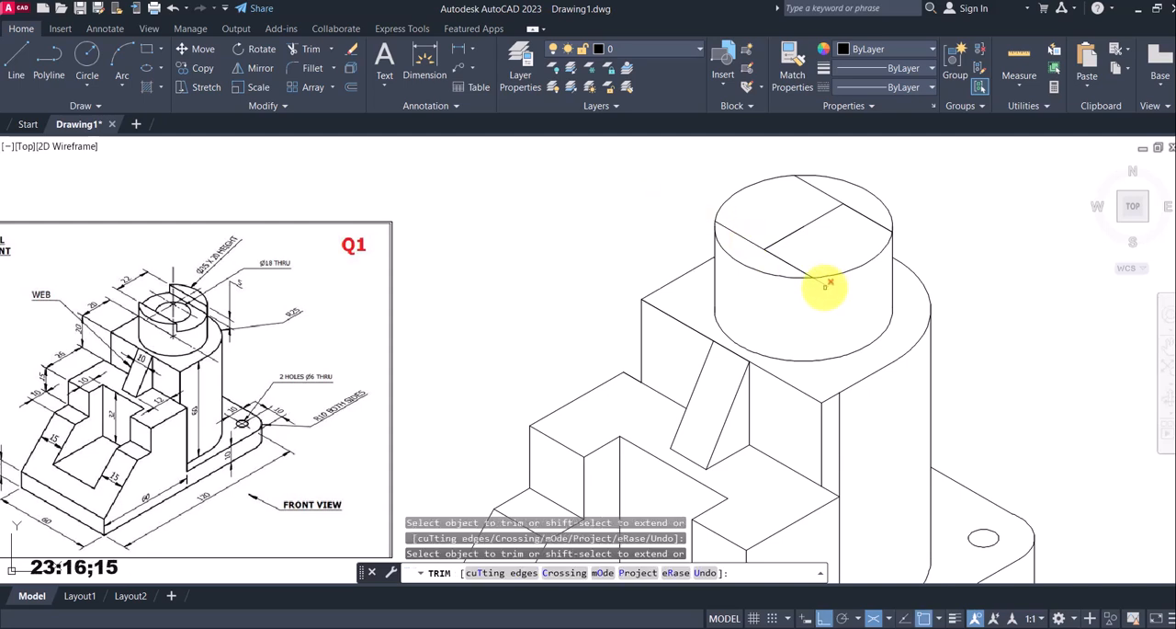
Trim away the centre line and both isocircle arcs lying between the two slot lines on the cylinder's top face
left_click(821, 222)
left_click(793, 211)
key("Return")
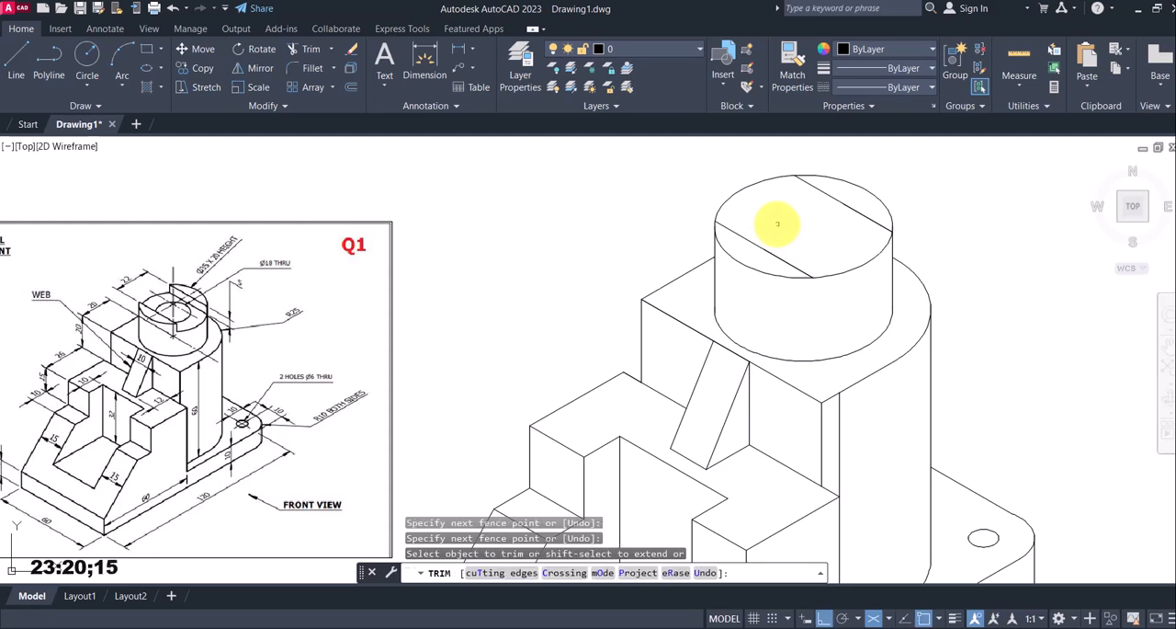
left_click(739, 193)
left_click(867, 274)
left_click(837, 249)
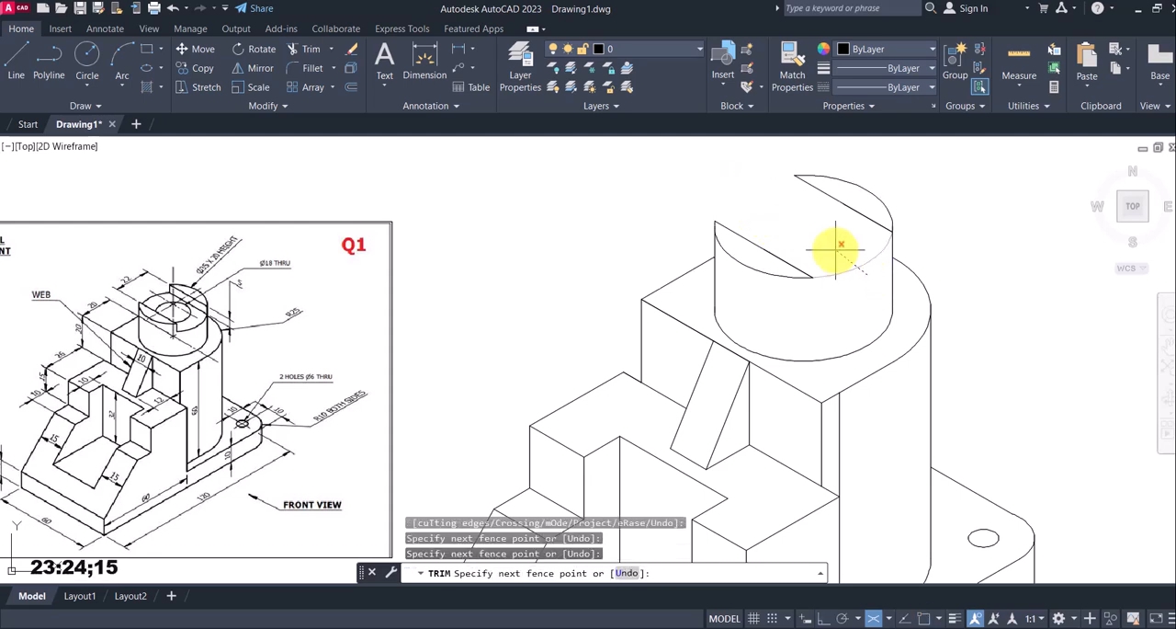
key("Escape")
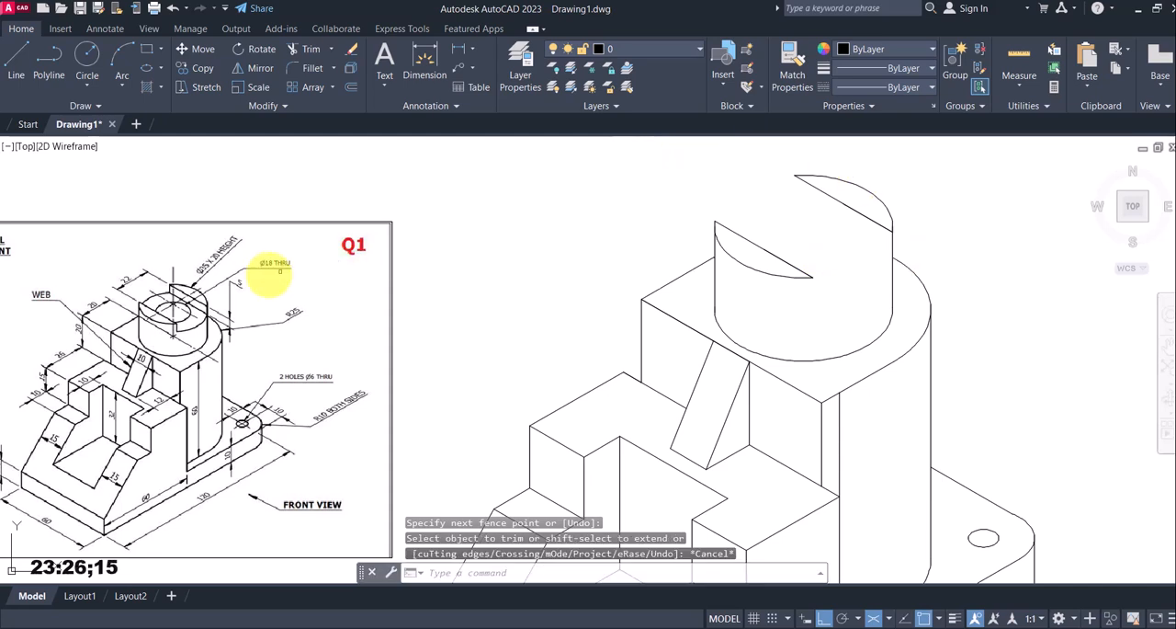
Draw a 5 mm line straight down from the right-hand end of the front slot line on the cylinder's top
scroll(172, 312, "up", 2)
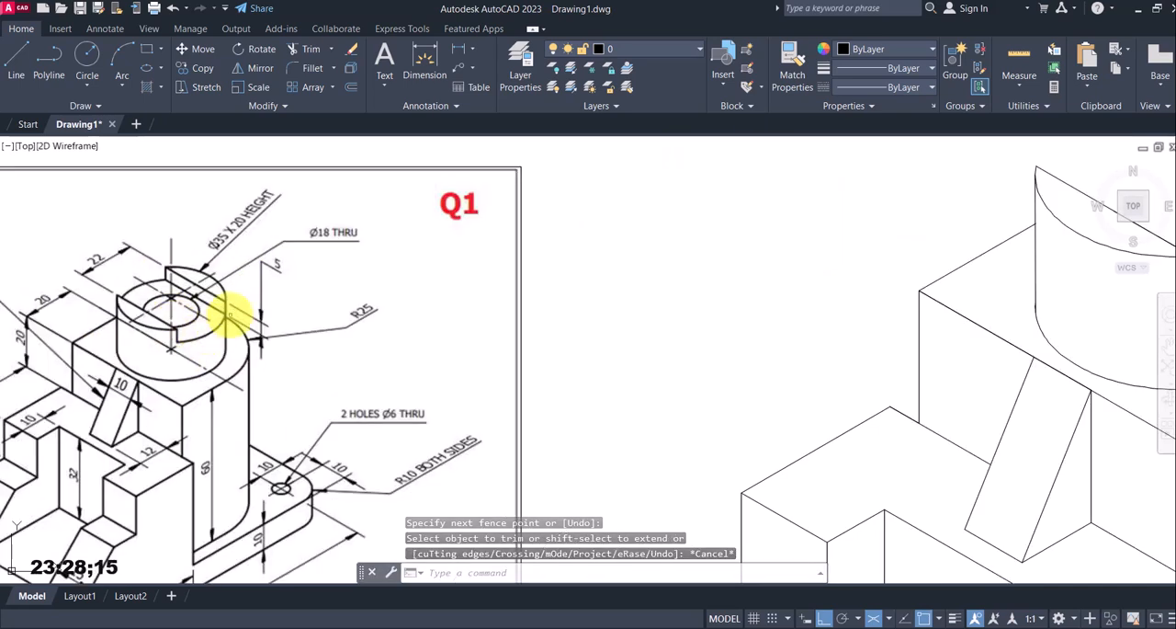
scroll(288, 315, "down", 3)
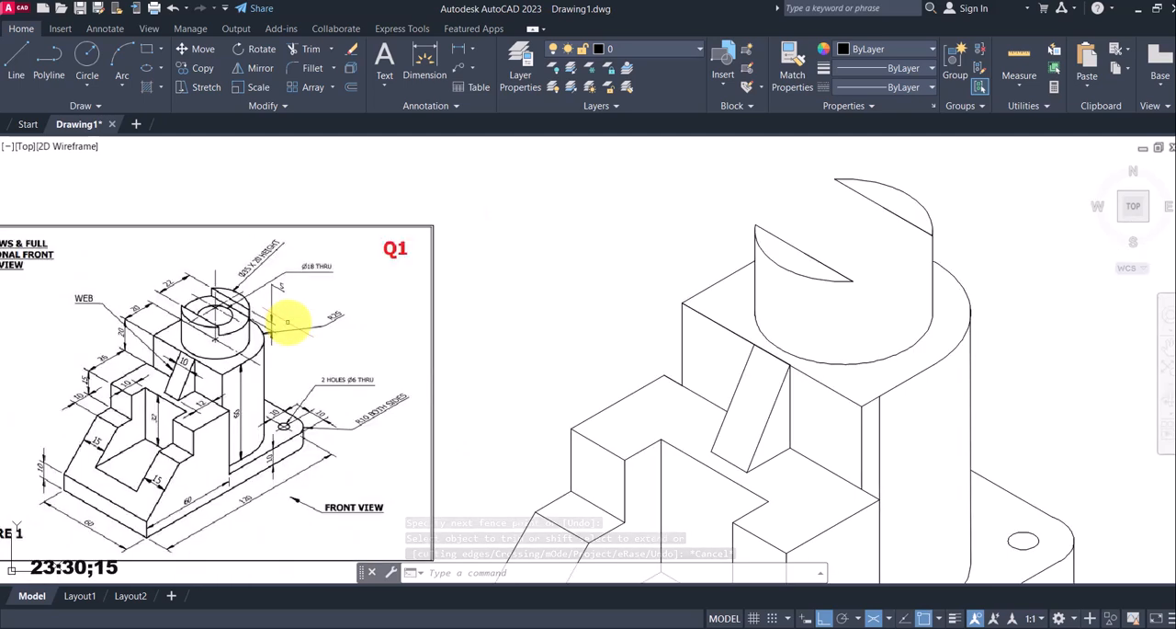
left_click(16, 61)
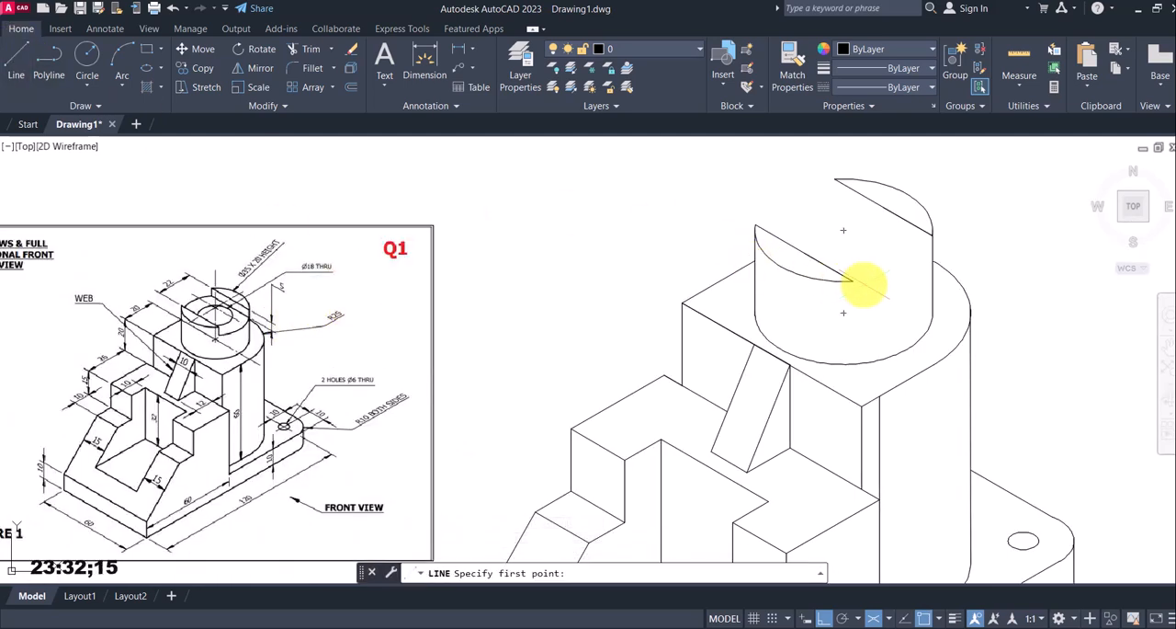
left_click(851, 280)
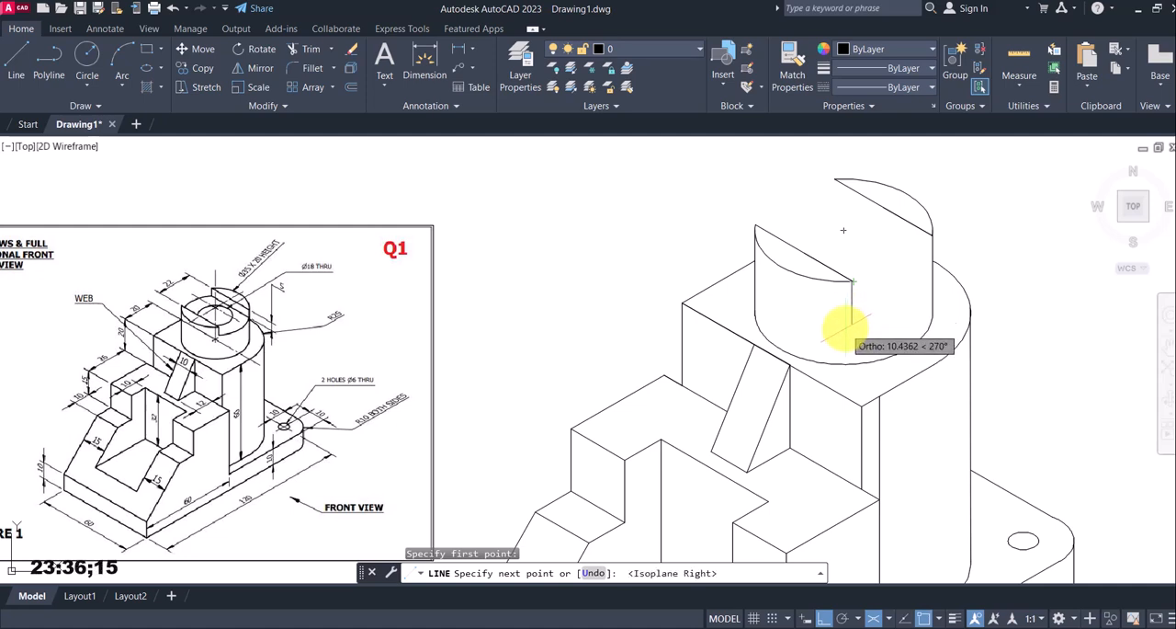
key("Return")
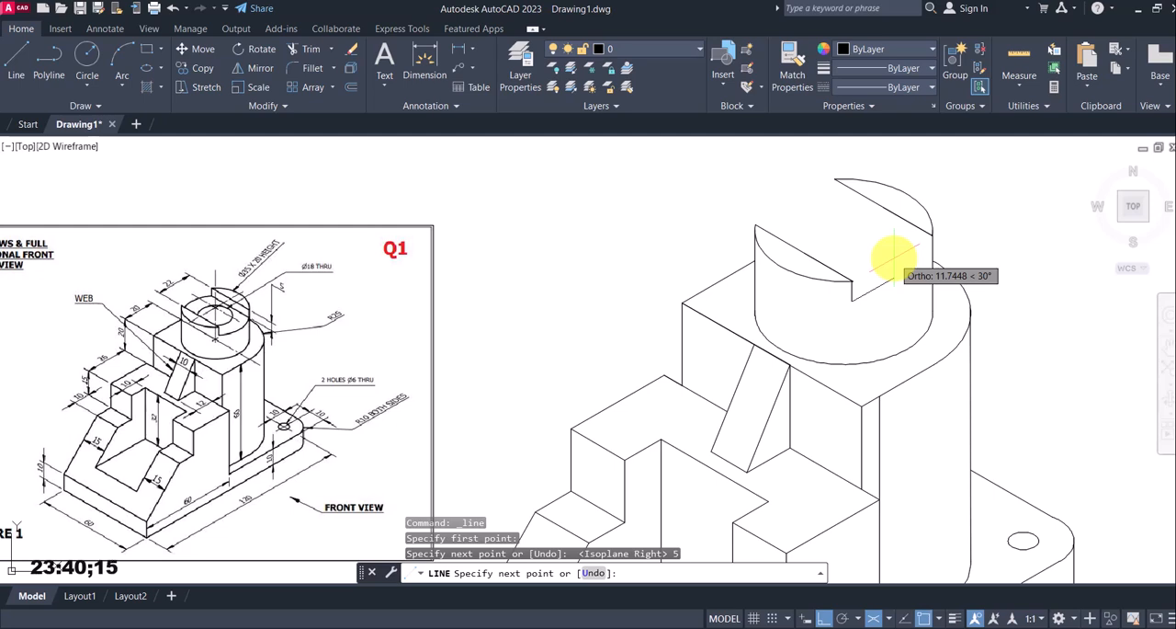
key("Escape")
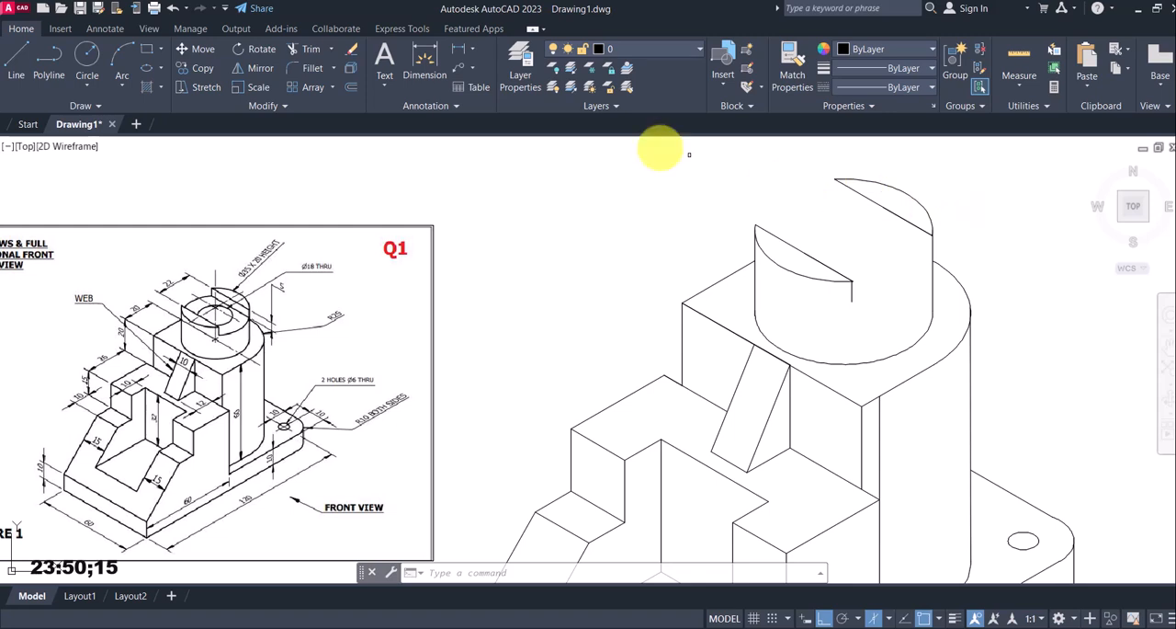
Draw a 5 mm line straight down from the left-hand end of the rear slot line on the cylinder's top
left_click(17, 63)
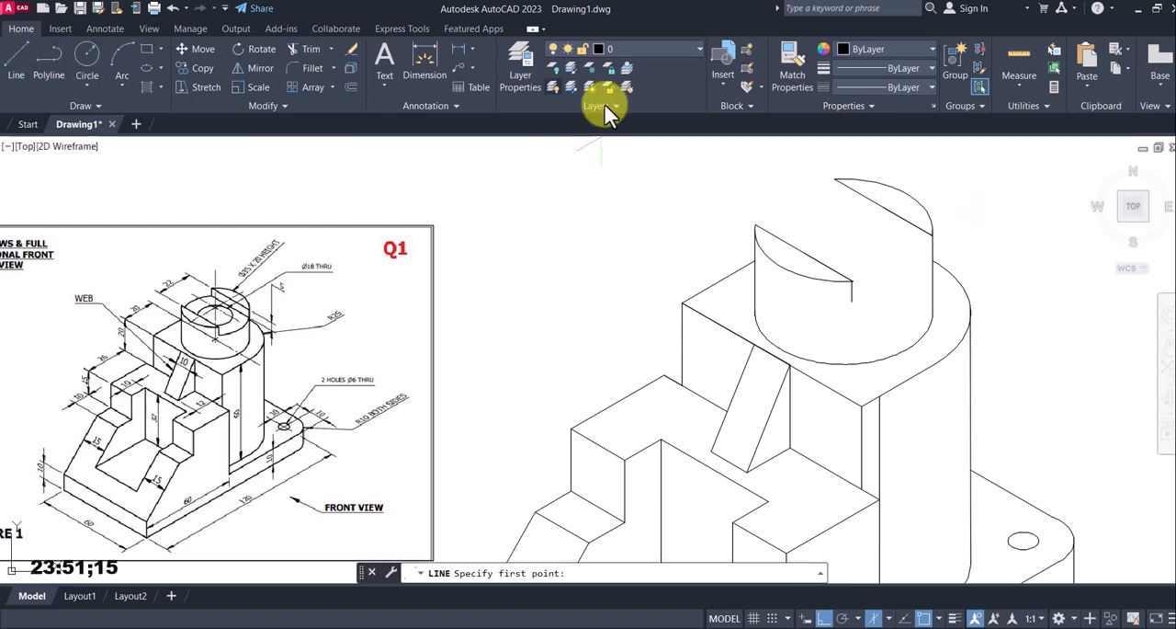
left_click(833, 180)
type("5")
key("Return")
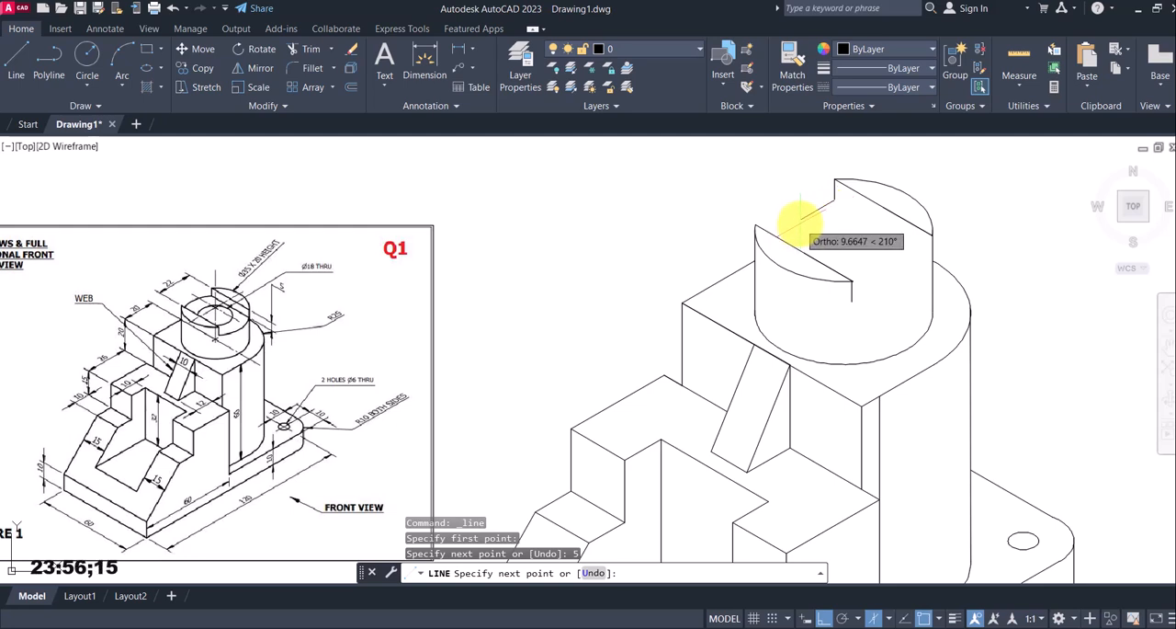
key("Escape")
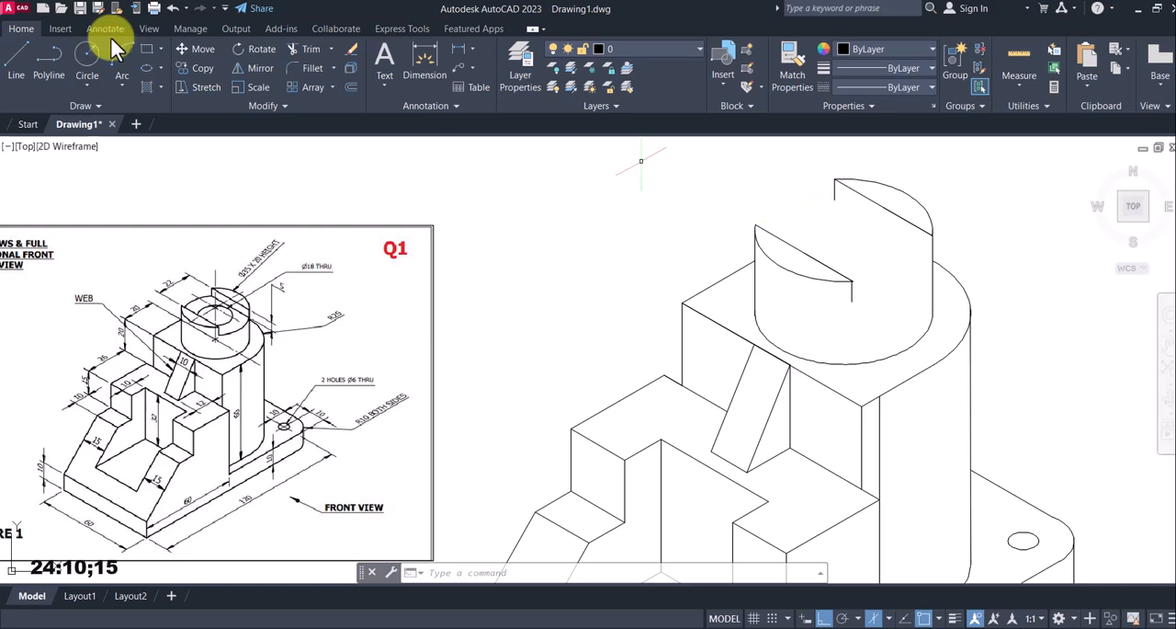
Draw a line along the 330° isometric axis from the rear 5 mm line's lower end past the cylinder's right edge, about 38 mm long
left_click(18, 64)
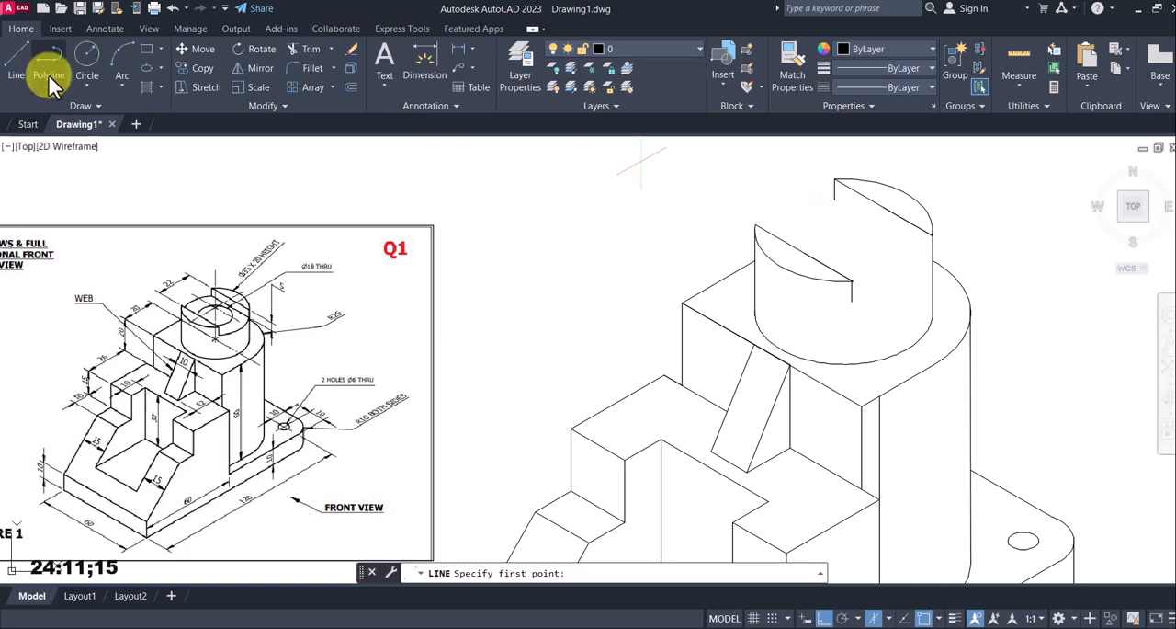
left_click(834, 199)
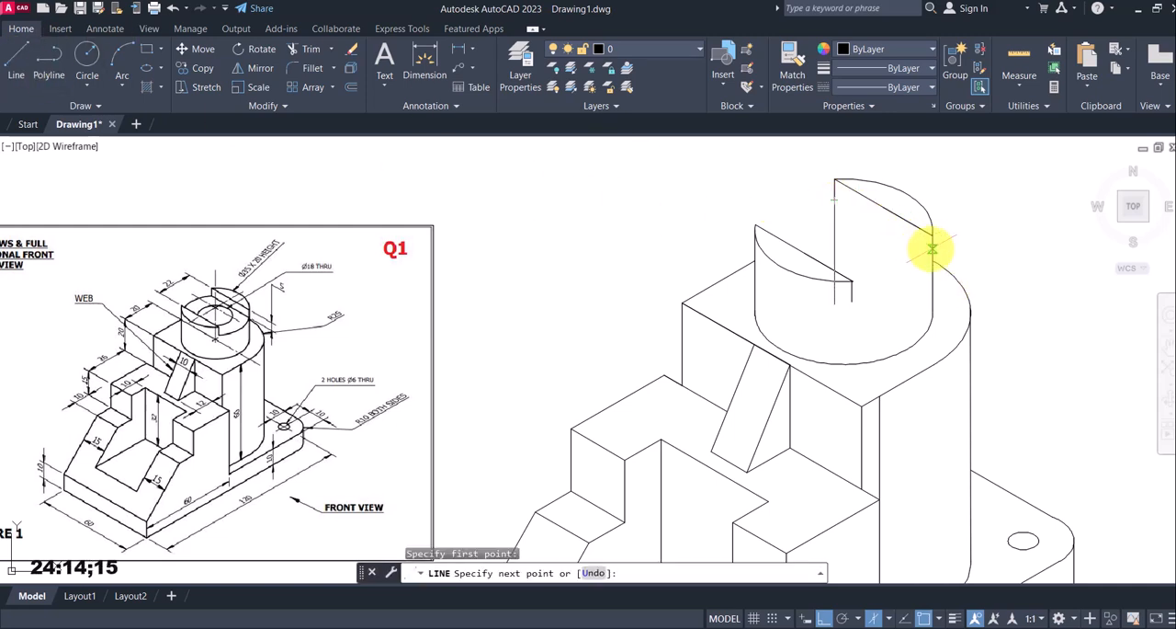
key("F5")
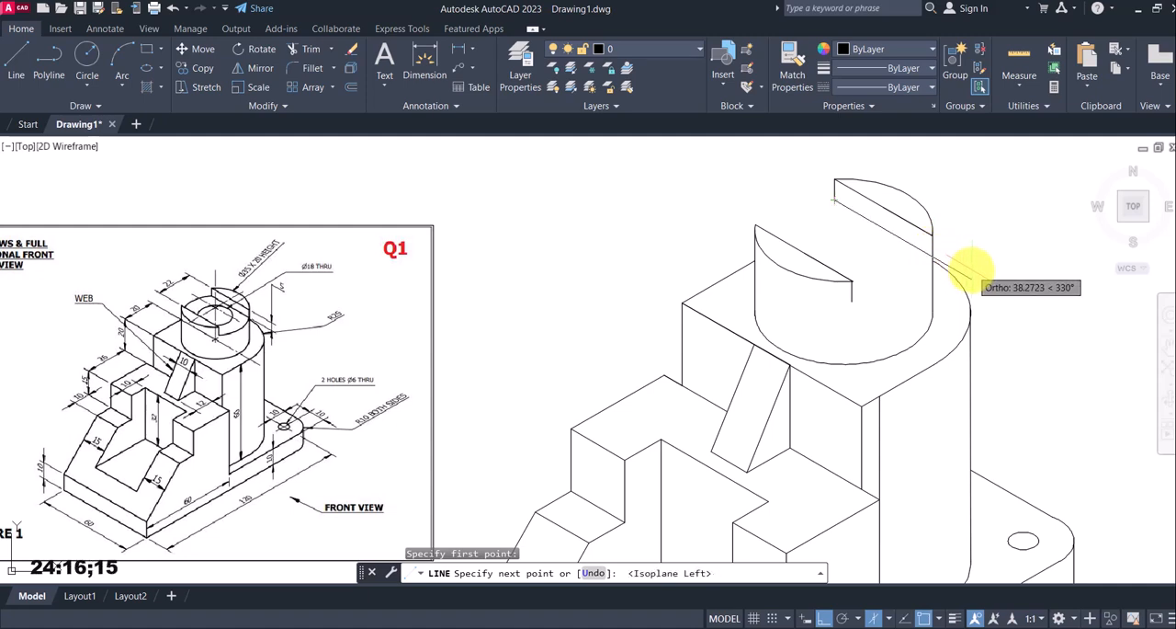
key("Escape")
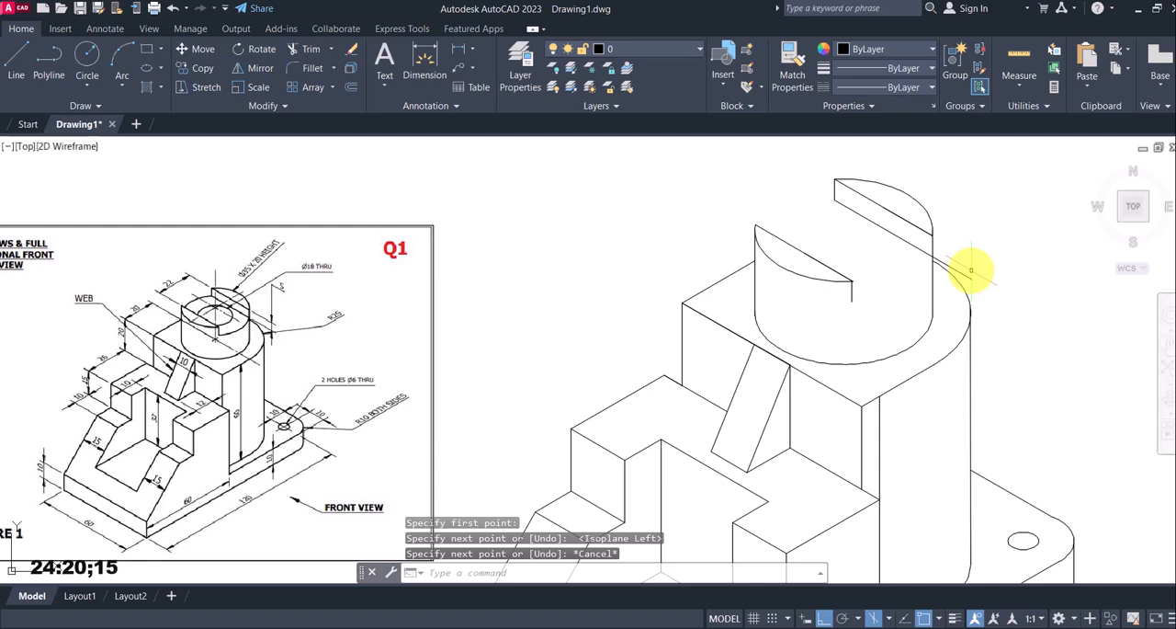
key("Escape")
Trim the part of the slot's rear floor line that extends beyond the cylinder's right edge
type("tr")
key("Return")
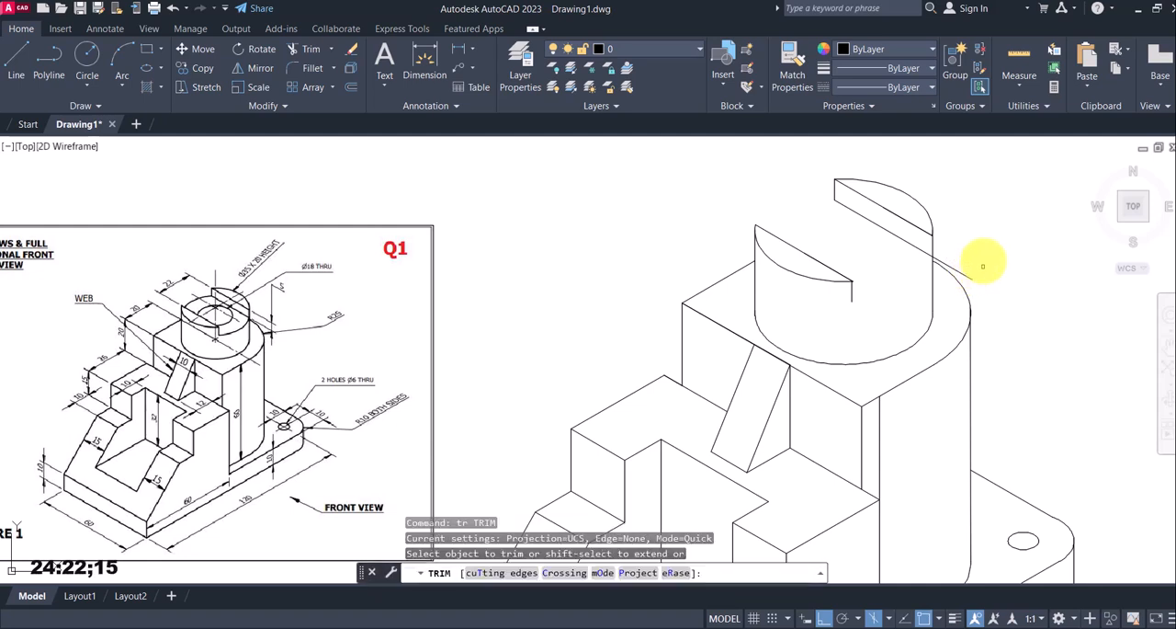
left_click(964, 276)
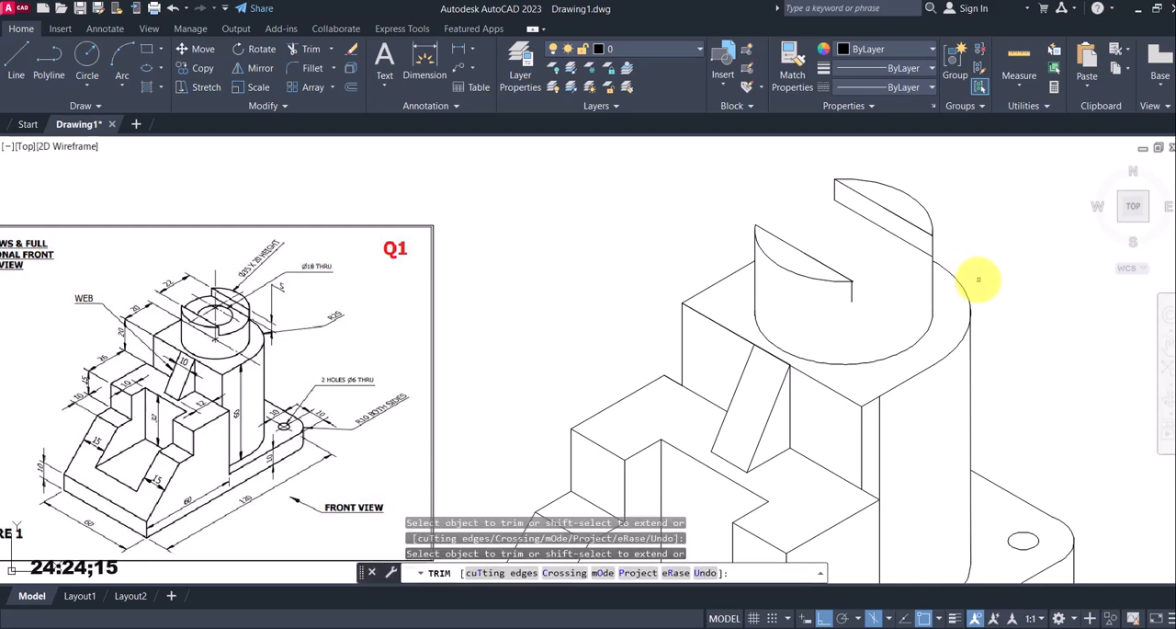
key("Return")
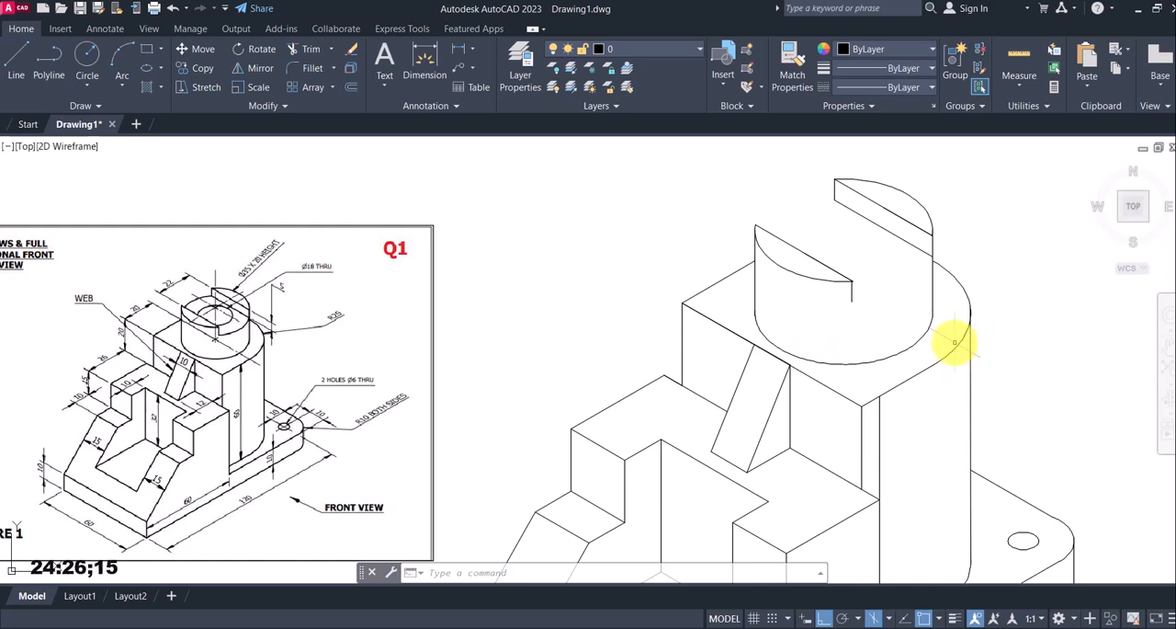
Draw a 15 mm vertical line upward from the centre of the cylinder's base isocircle to locate the slot floor's centre
scroll(224, 311, "up", 2)
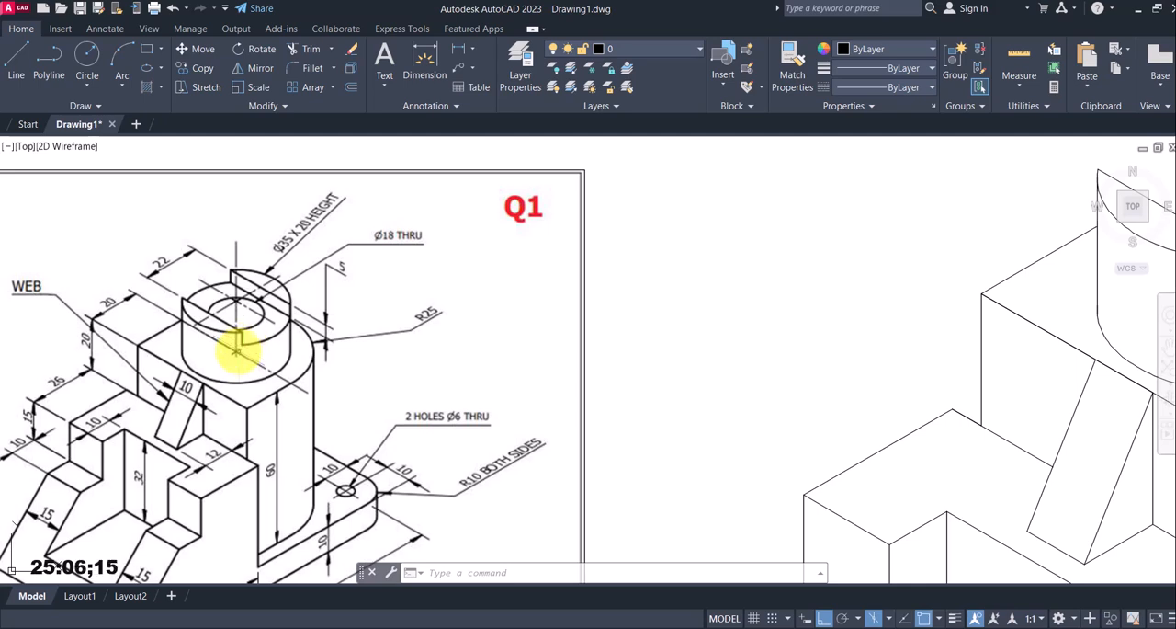
scroll(237, 349, "down", 2)
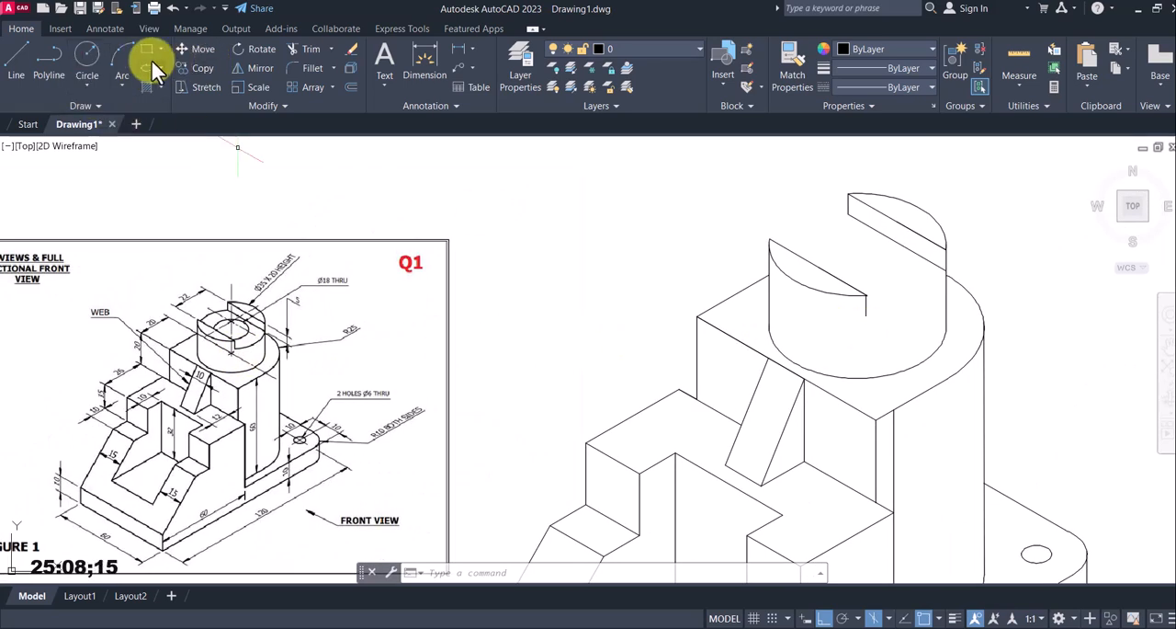
left_click(16, 60)
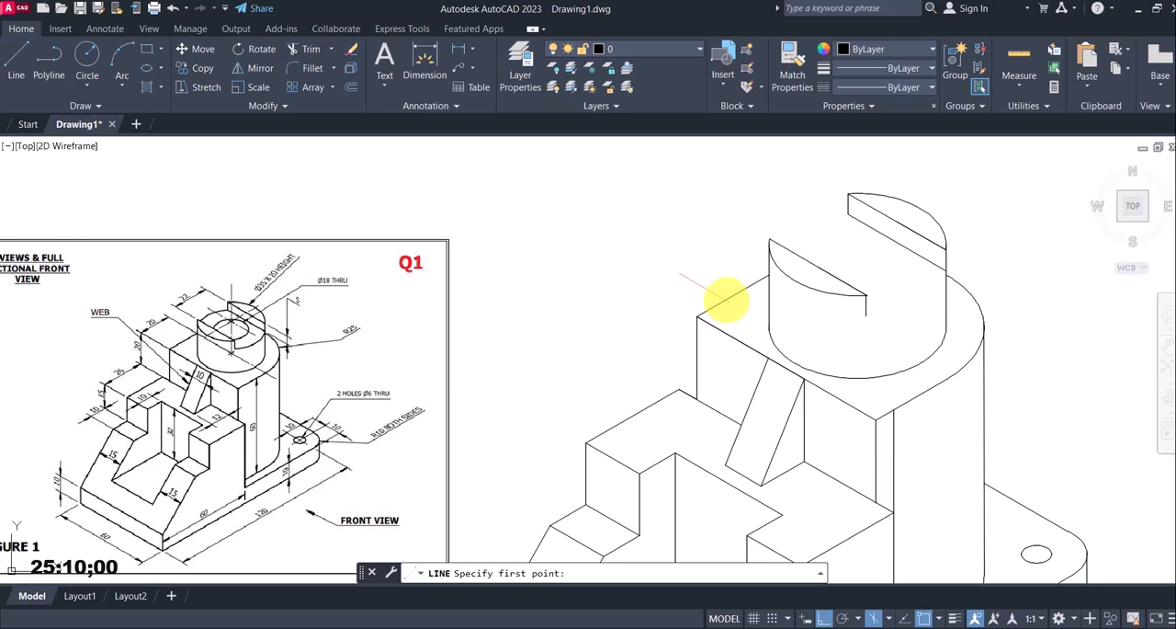
left_click(857, 326)
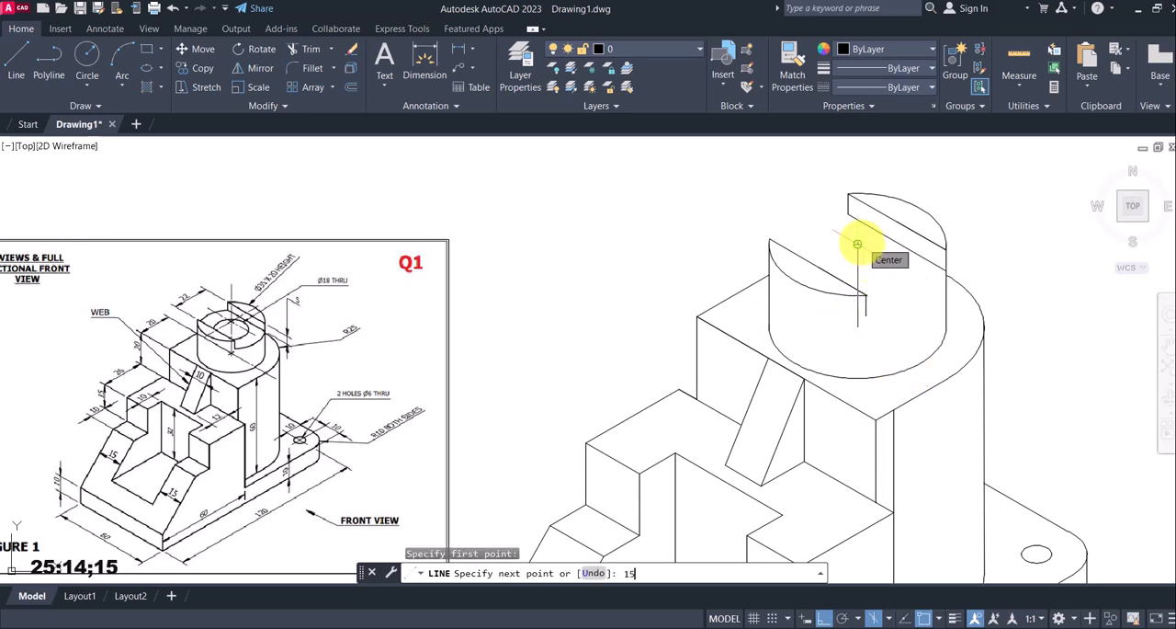
key("Return")
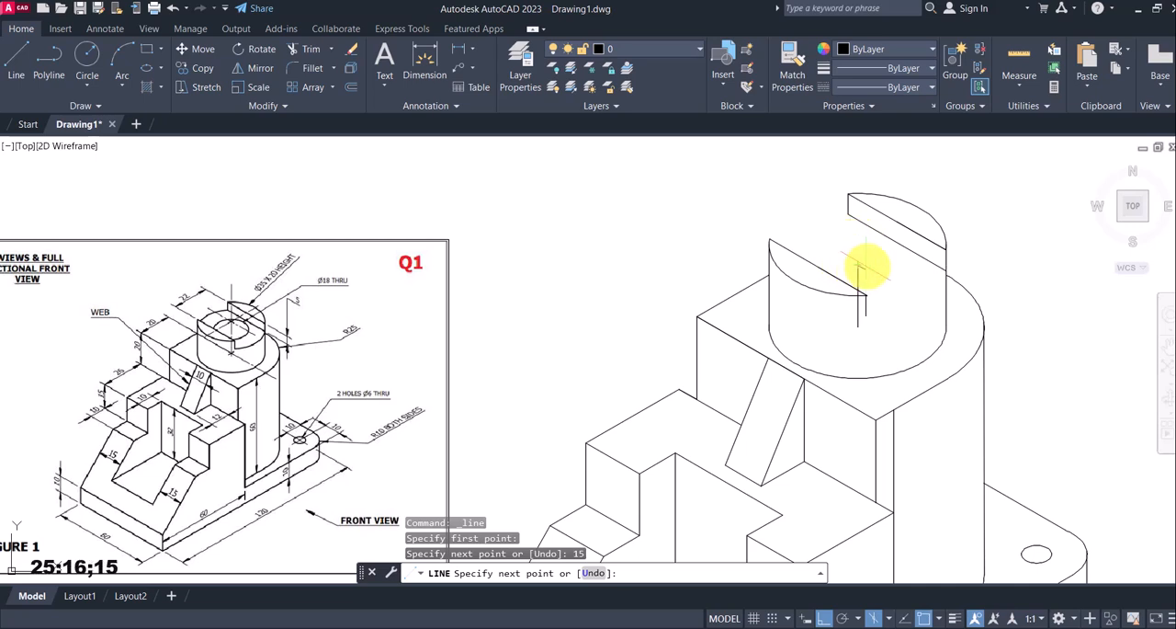
key("Escape")
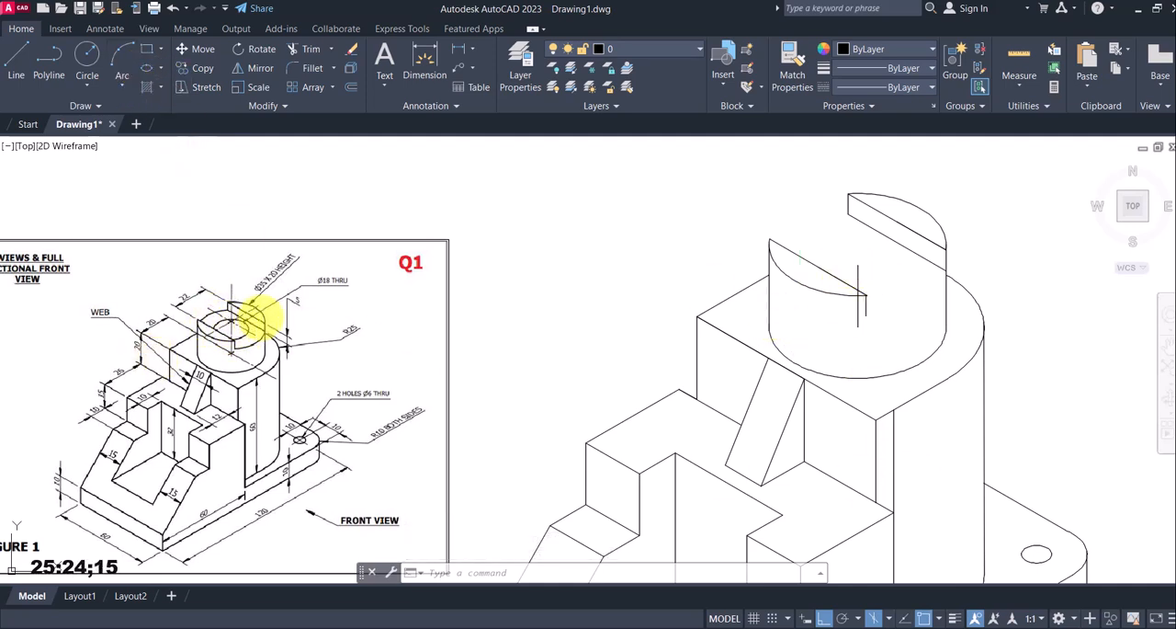
Check the reference's through-hole callout on the cylinder and set the isometric drafting plane to Isoplane Top
scroll(264, 287, "up", 2)
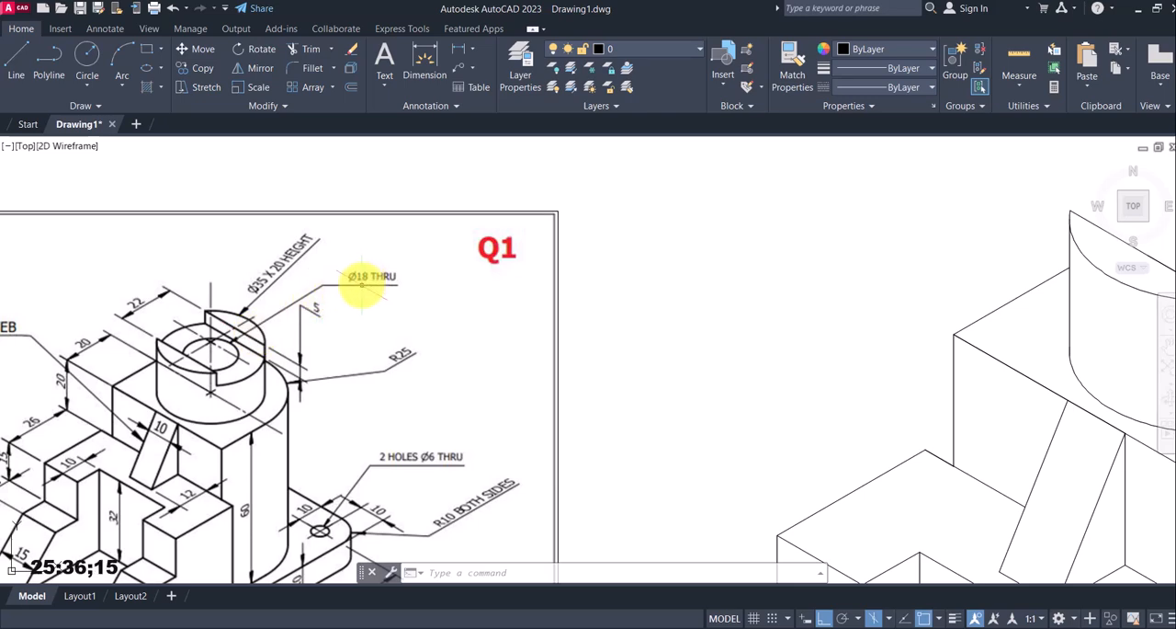
scroll(377, 280, "down", 3)
scroll(569, 276, "down", 2)
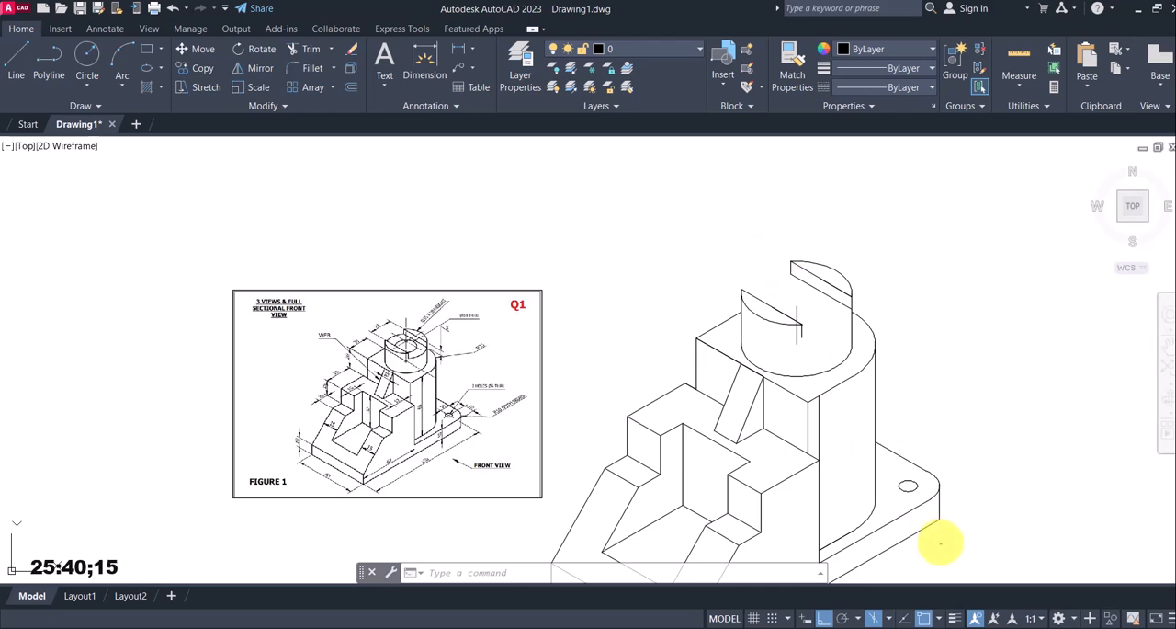
left_click(888, 620)
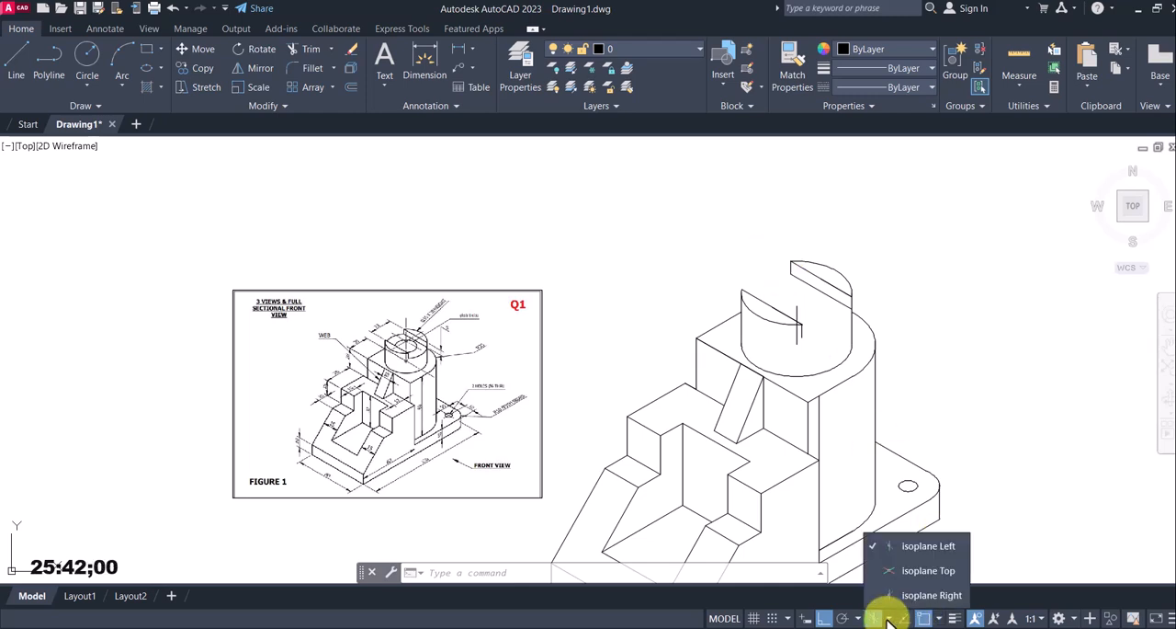
left_click(907, 569)
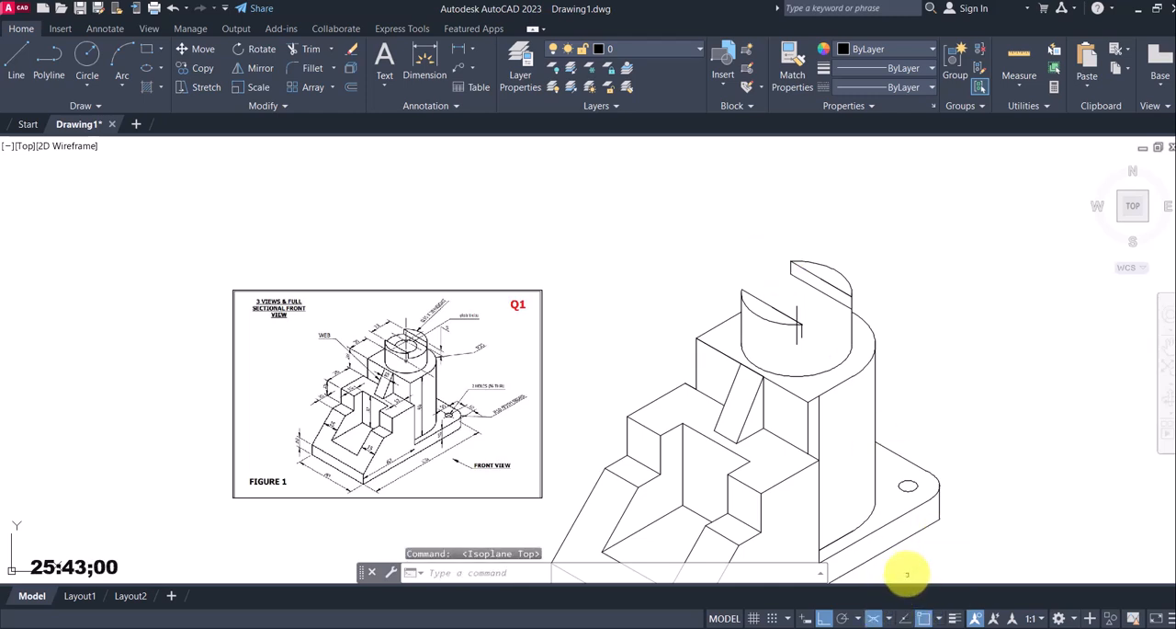
left_click(161, 68)
left_click(167, 117)
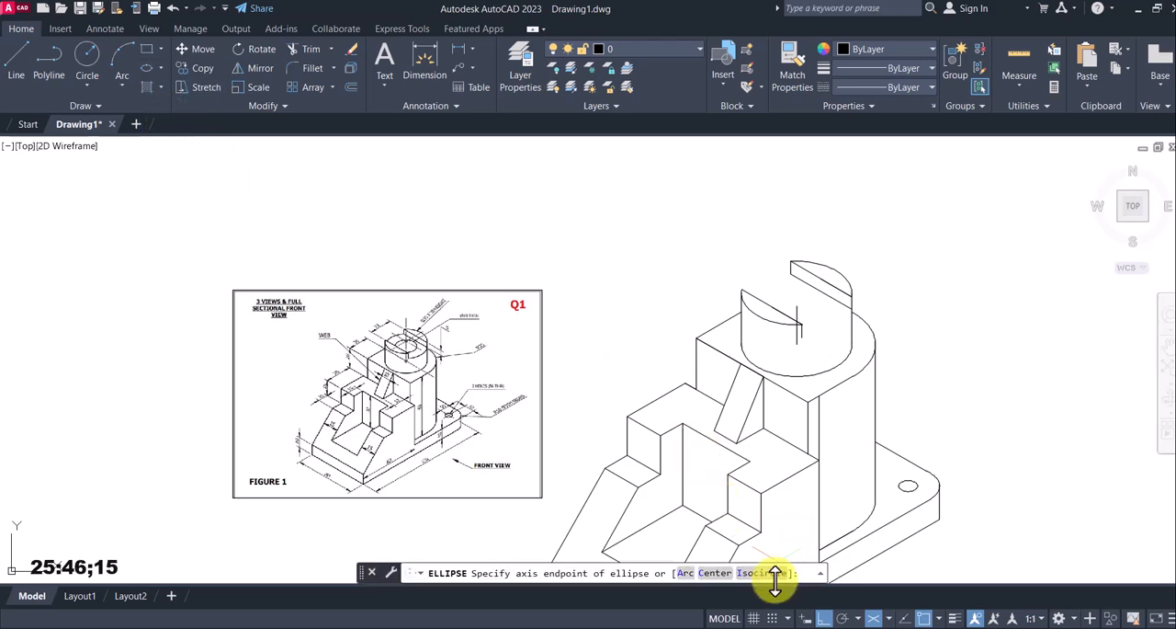
left_click(816, 285)
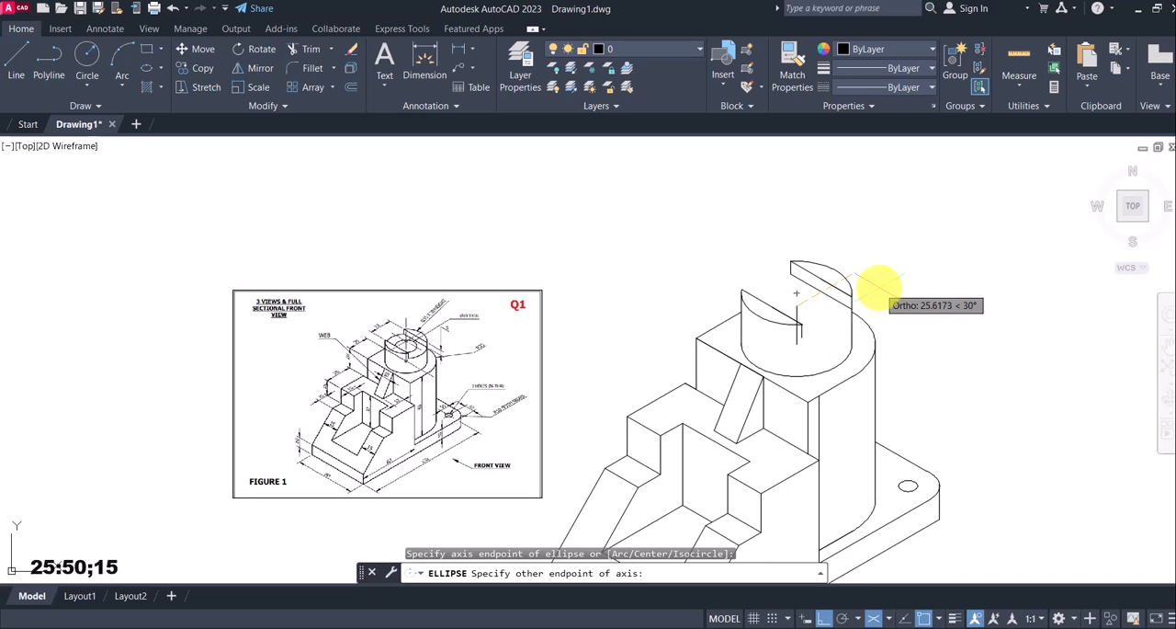
key("Escape")
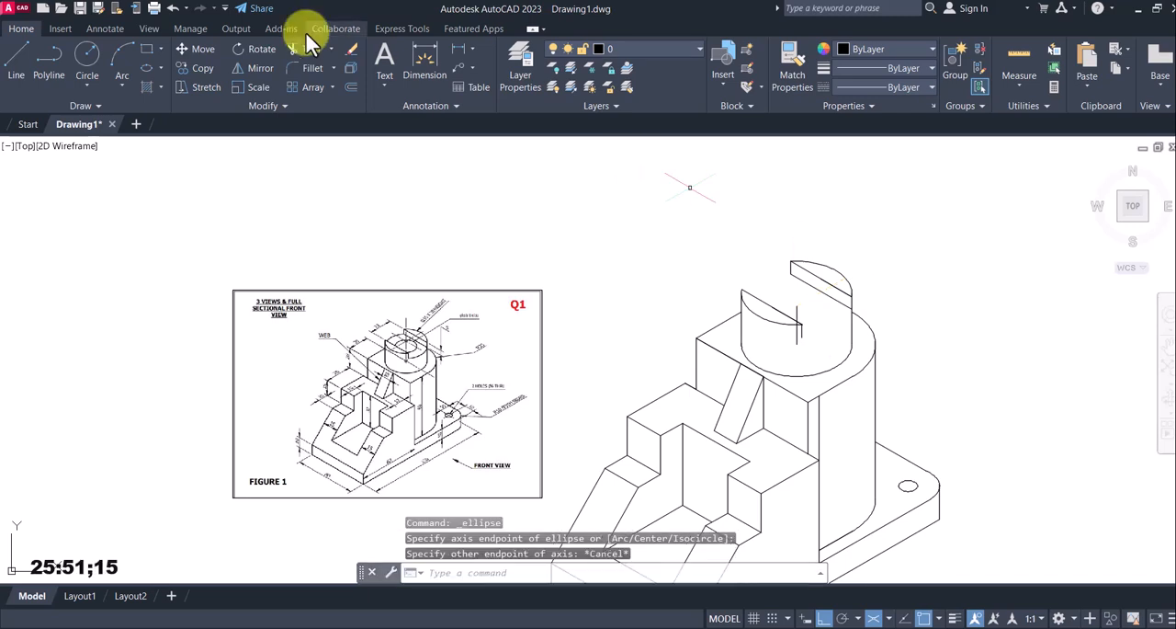
Draw a 17.5 mm radius isocircle centred on the upper end of the 15 mm vertical line for the slot floor
left_click(158, 66)
left_click(158, 118)
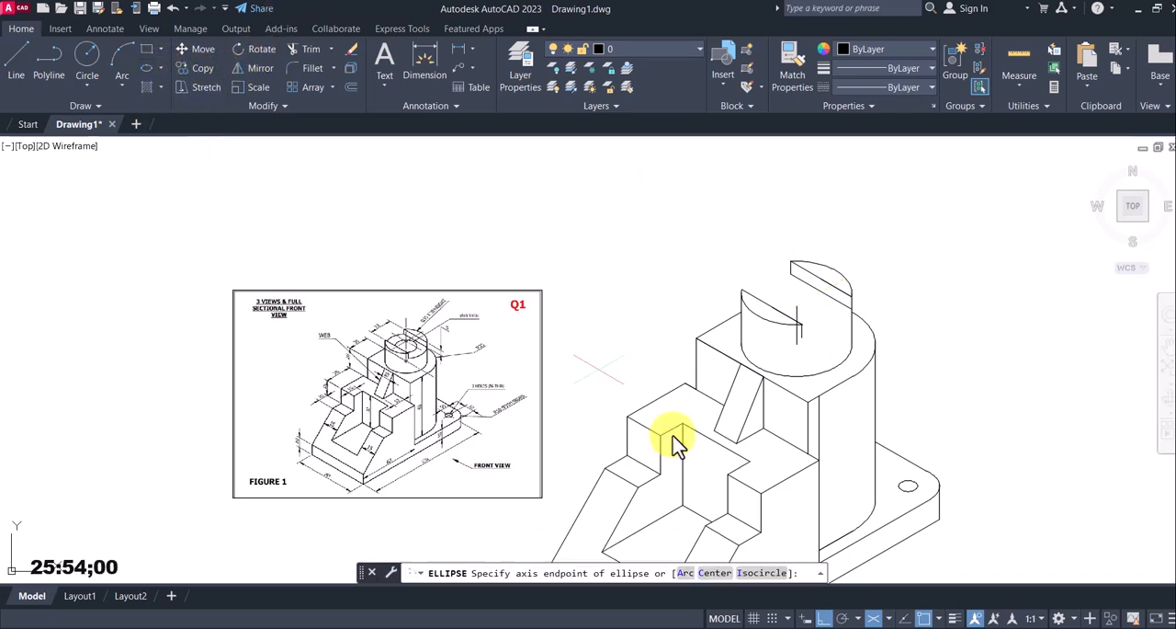
left_click(772, 573)
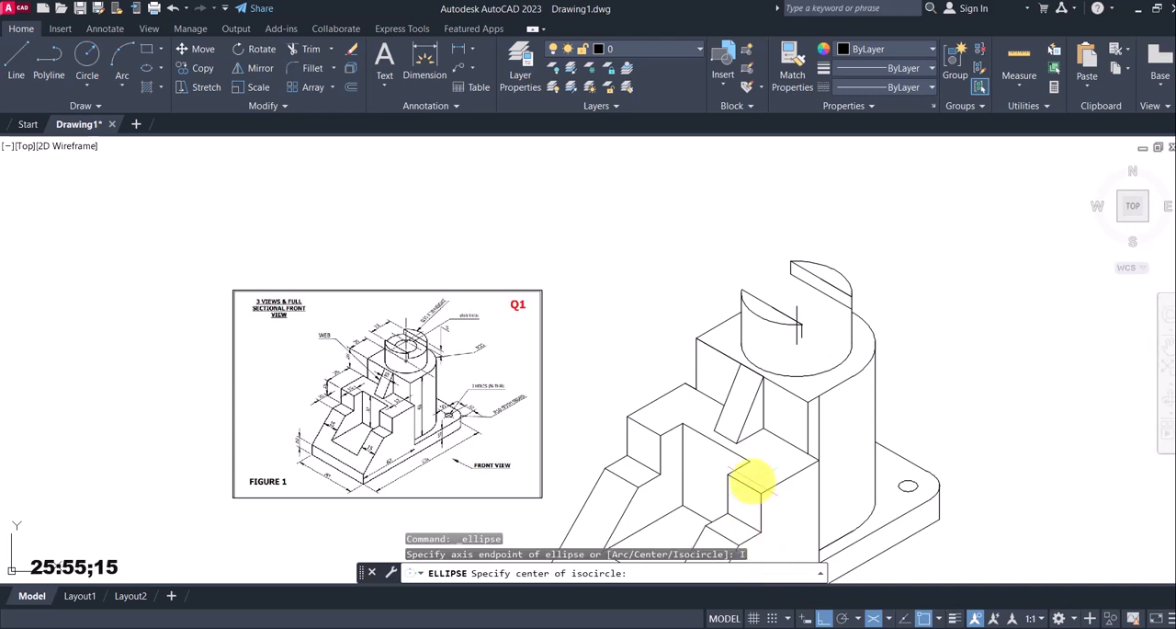
left_click(920, 616)
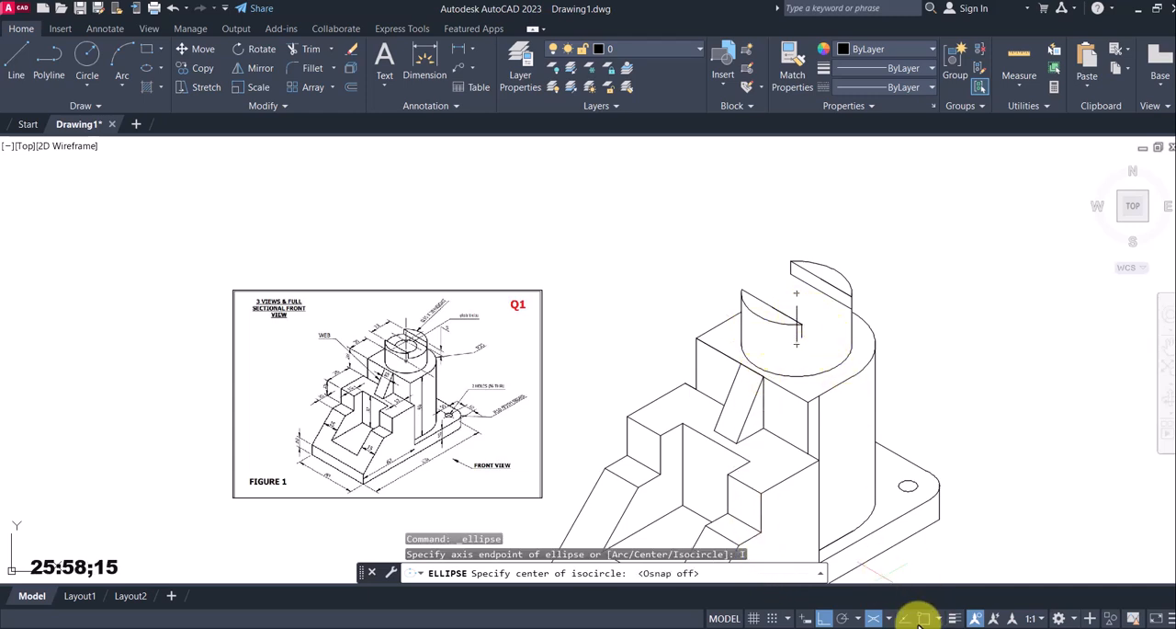
left_click(924, 617)
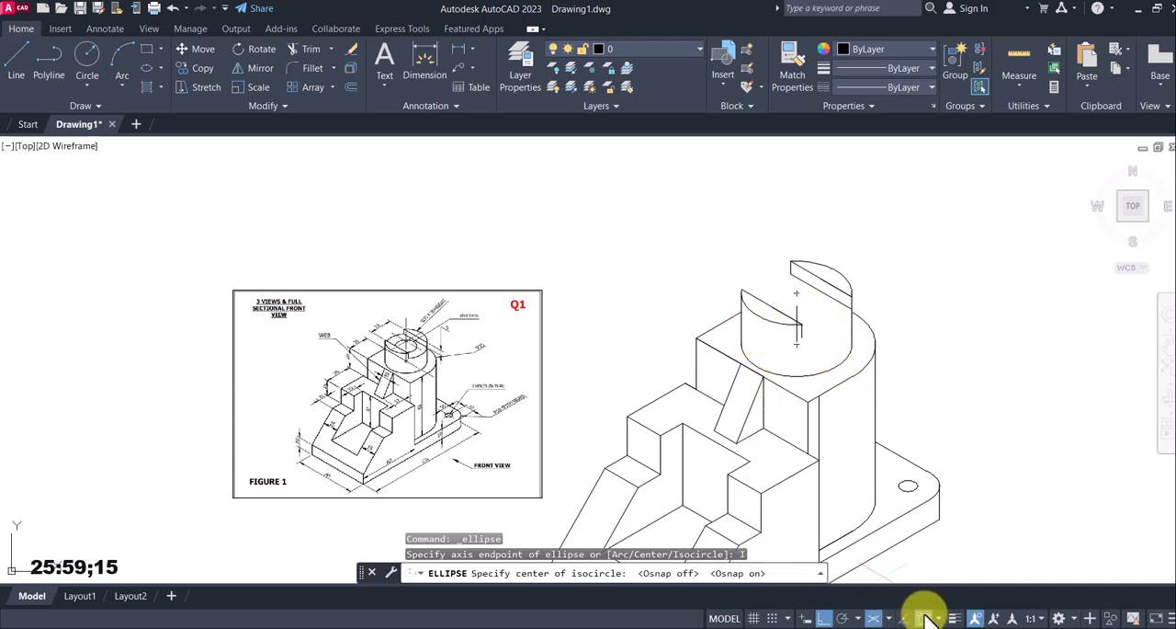
left_click(796, 306)
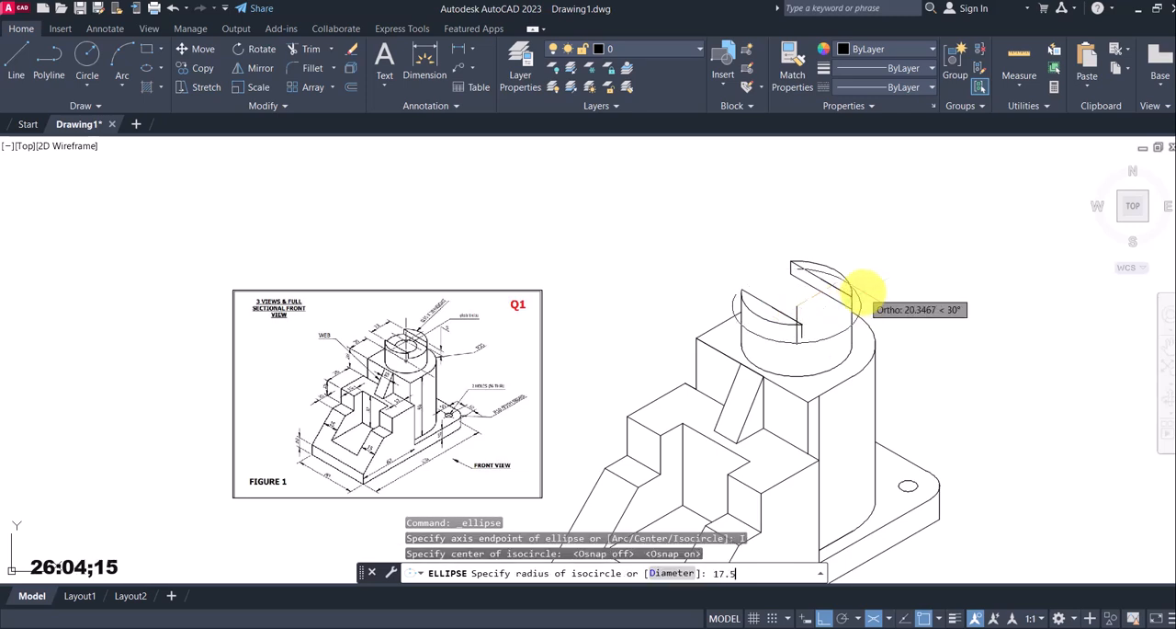
key("Return")
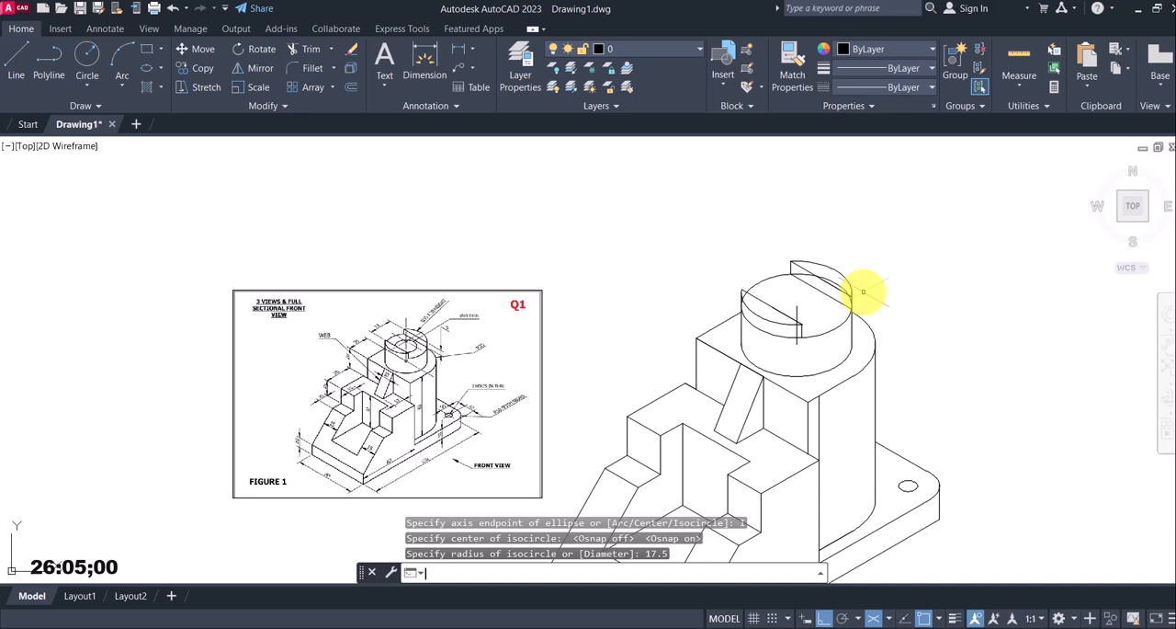
left_click(88, 55)
scroll(804, 312, "up", 4)
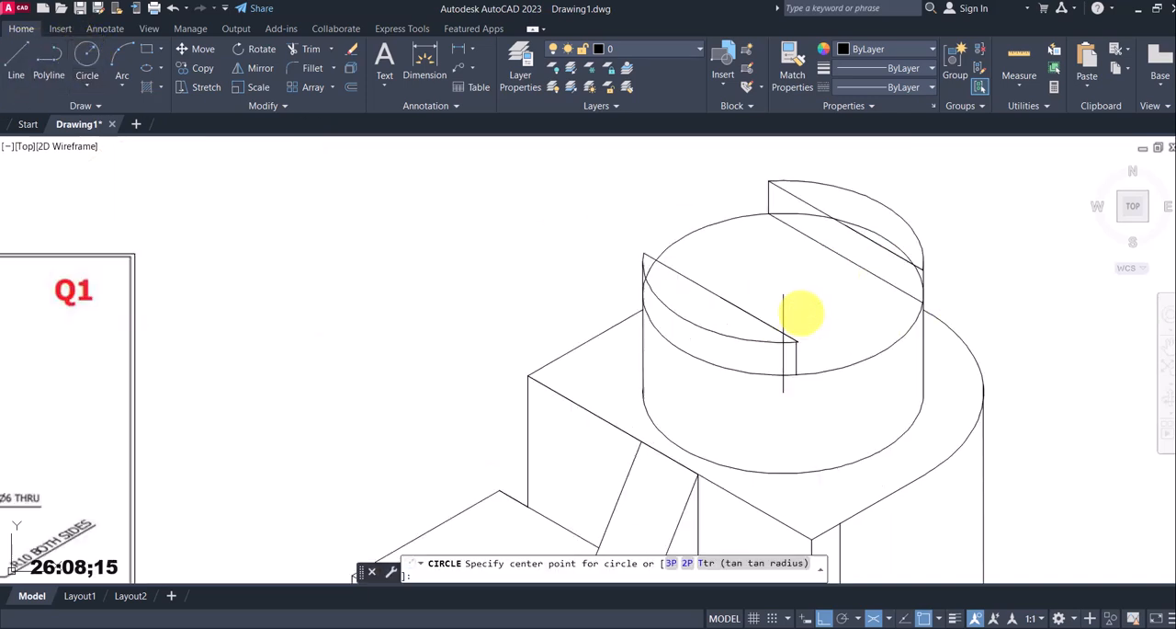
scroll(801, 312, "up", 2)
left_click(770, 282)
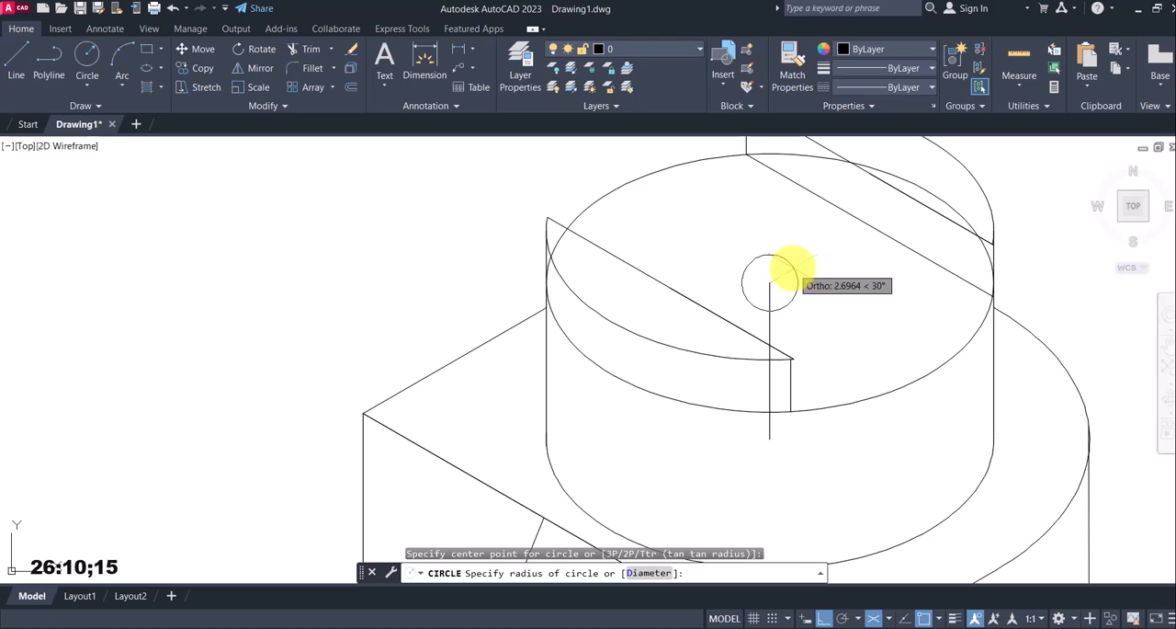
key("Escape")
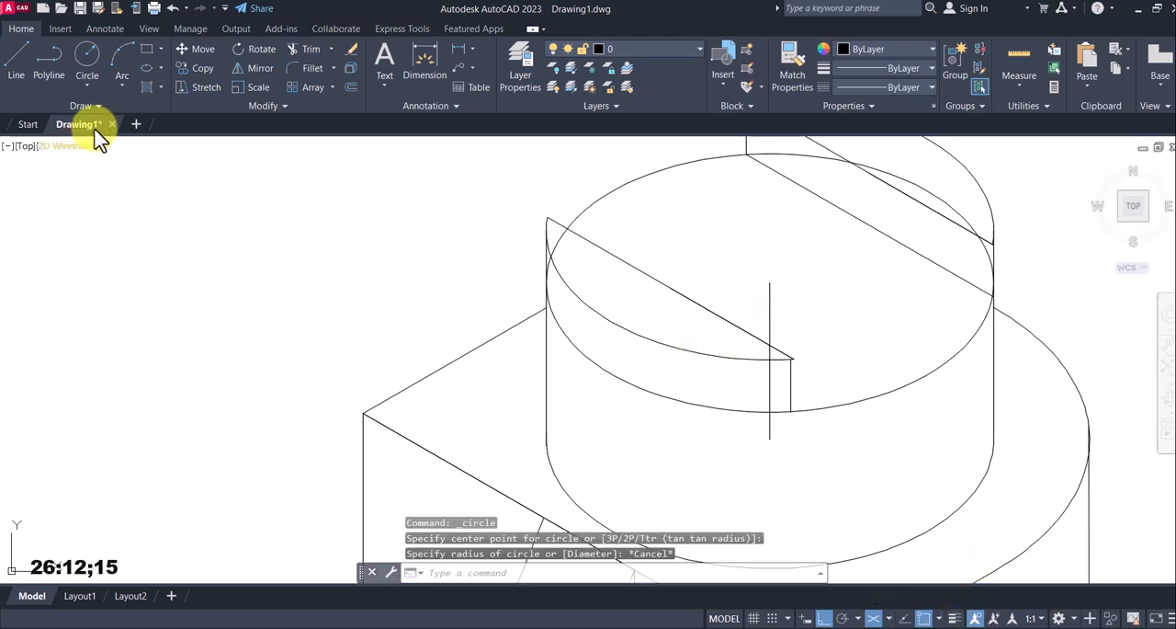
Draw a 9 mm radius isocircle at the slot floor's centre for the Ø18 through hole
left_click(160, 70)
left_click(220, 152)
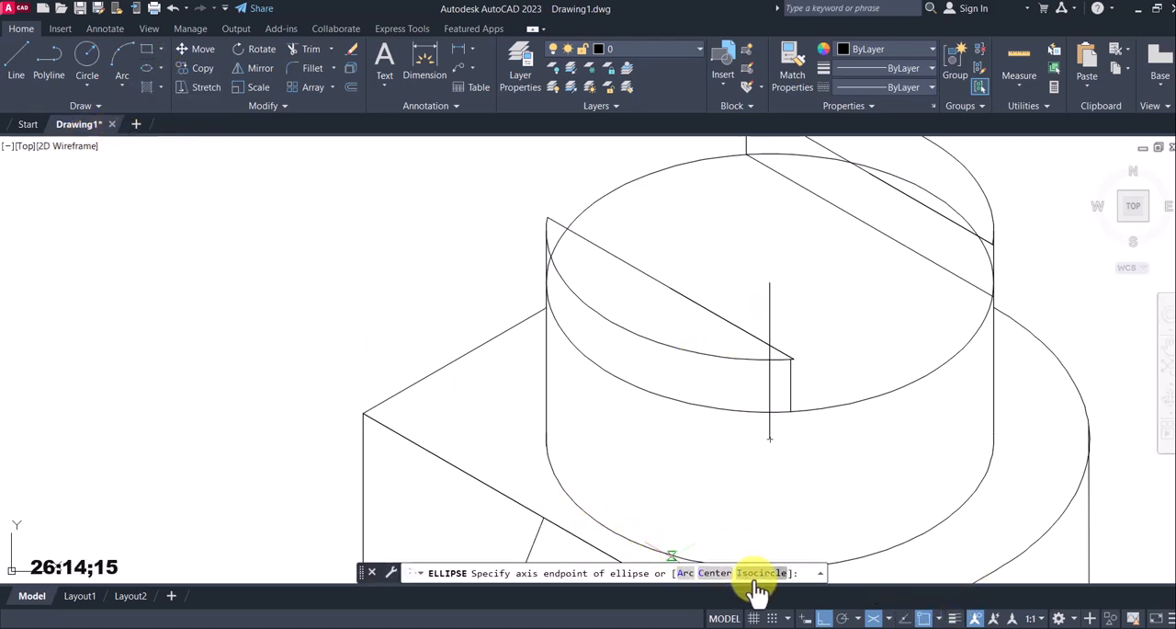
left_click(761, 572)
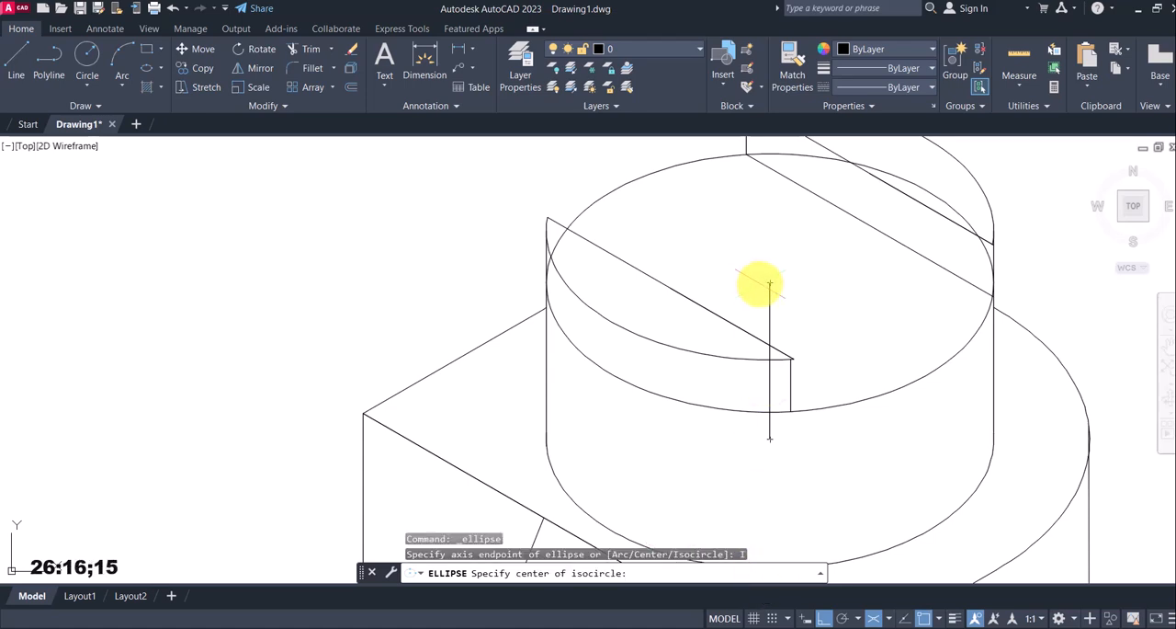
left_click(770, 283)
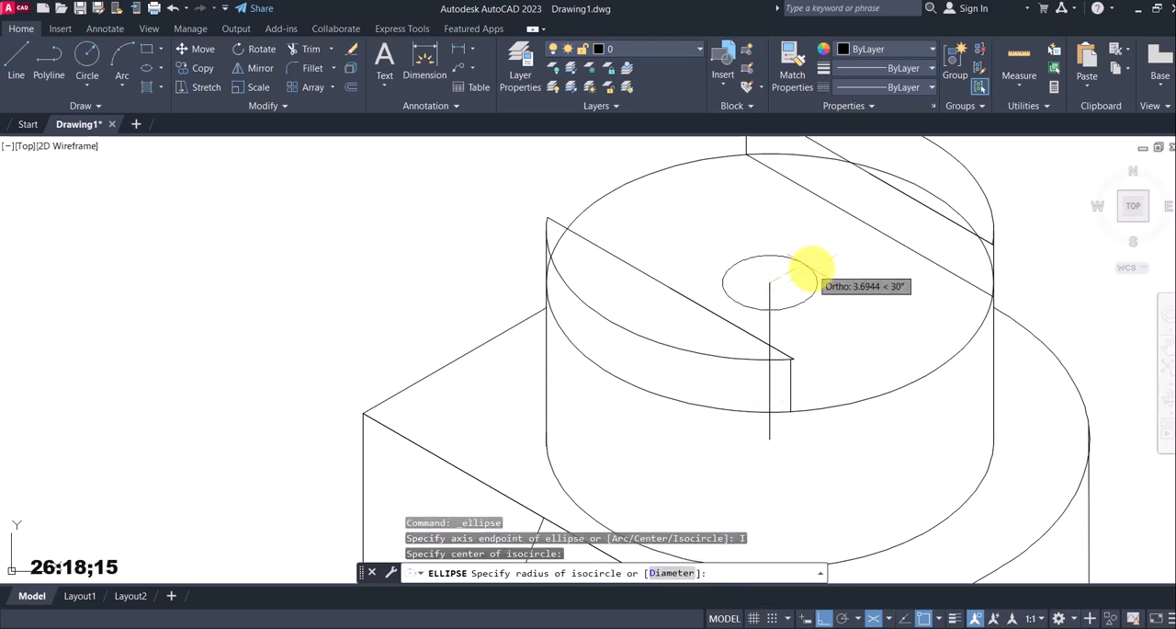
type("9")
key("Return")
Trim the parts of the slot-floor and hole isocircles hidden behind the slot's raised front and rear segments
scroll(772, 287, "down", 4)
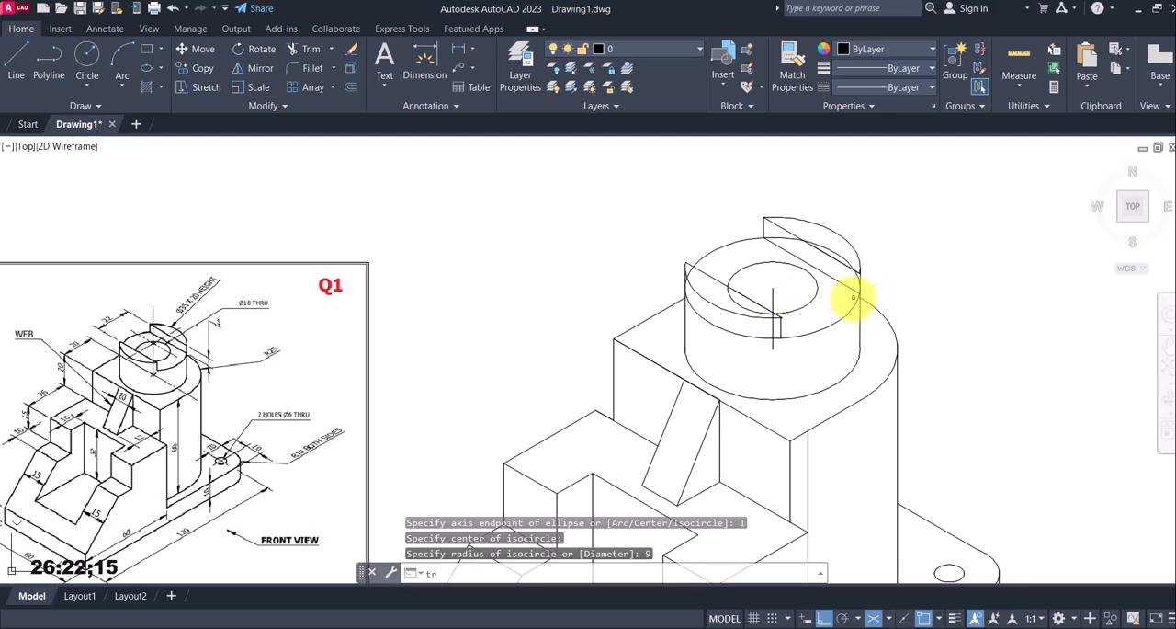
type("tr")
key("Return")
left_click(834, 250)
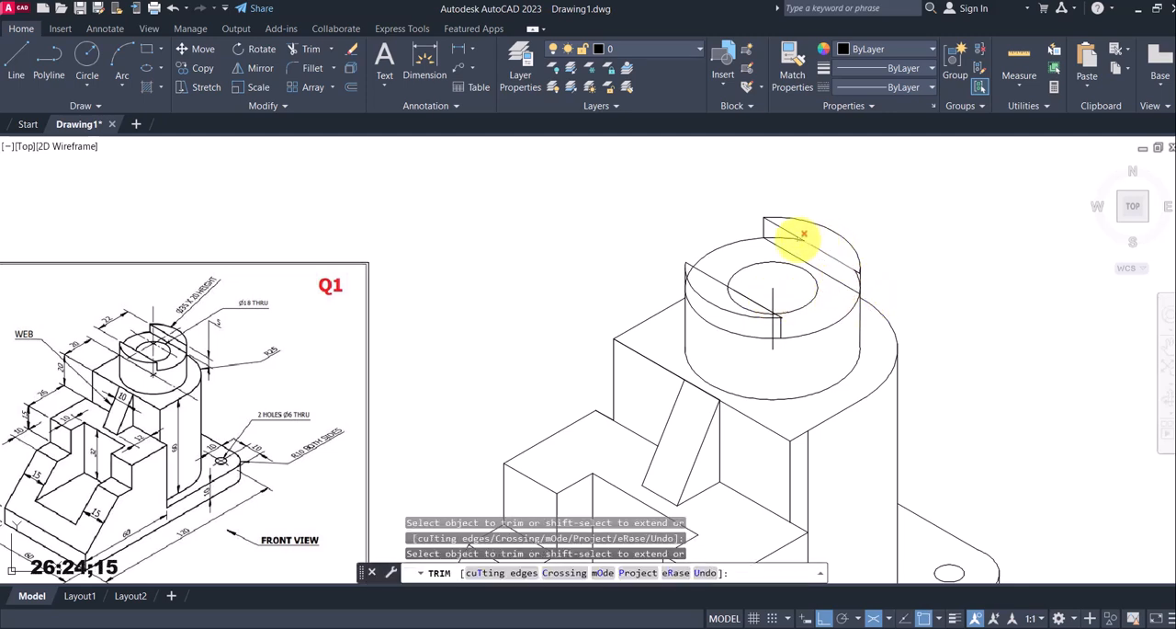
scroll(685, 267, "up", 6)
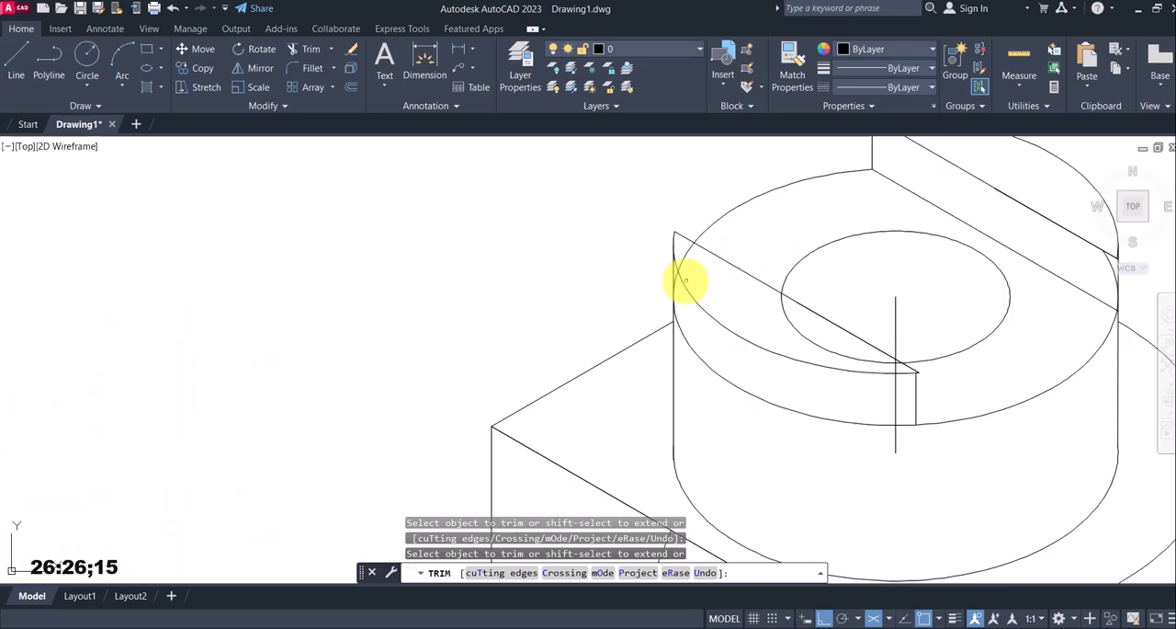
left_click(670, 272)
left_click(686, 231)
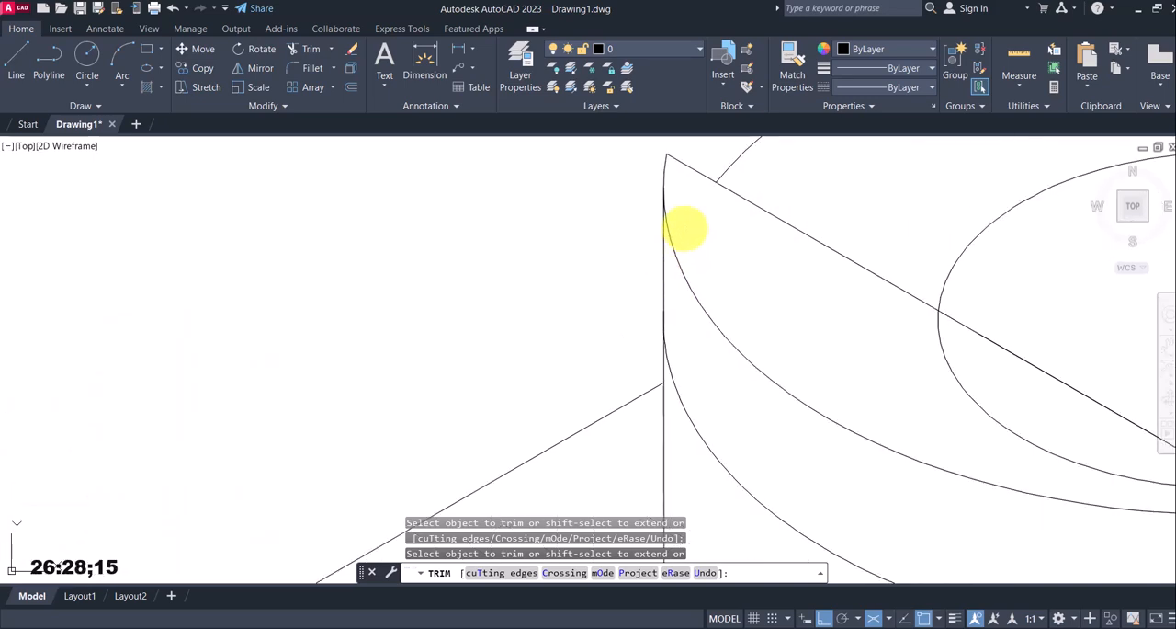
scroll(690, 240, "down", 6)
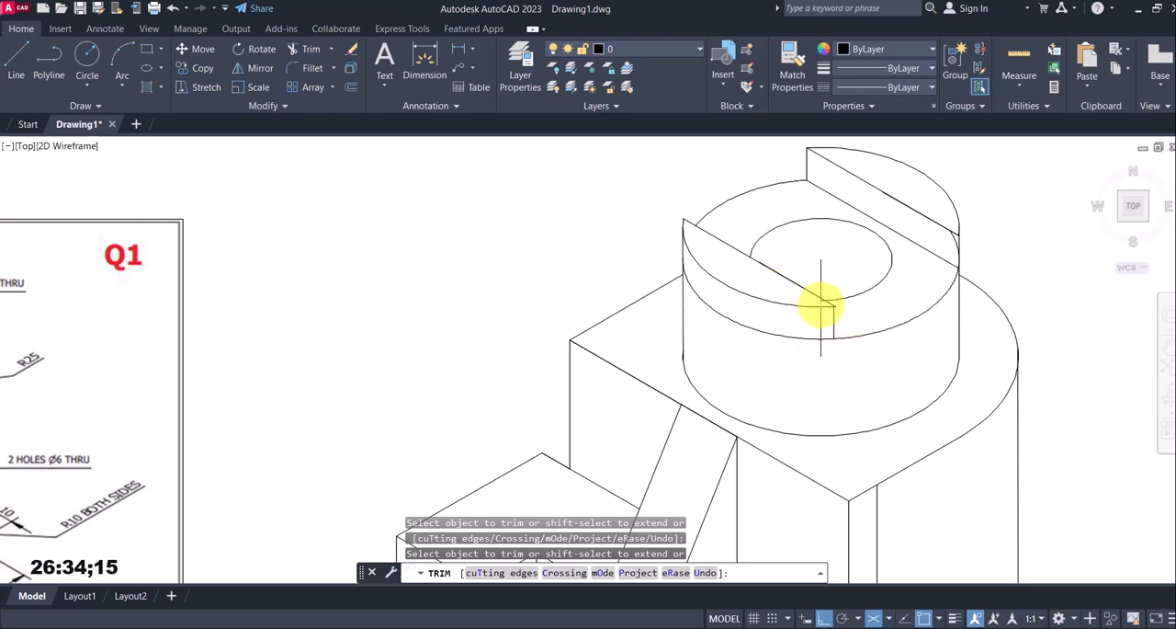
scroll(820, 304, "up", 3)
scroll(818, 303, "down", 1)
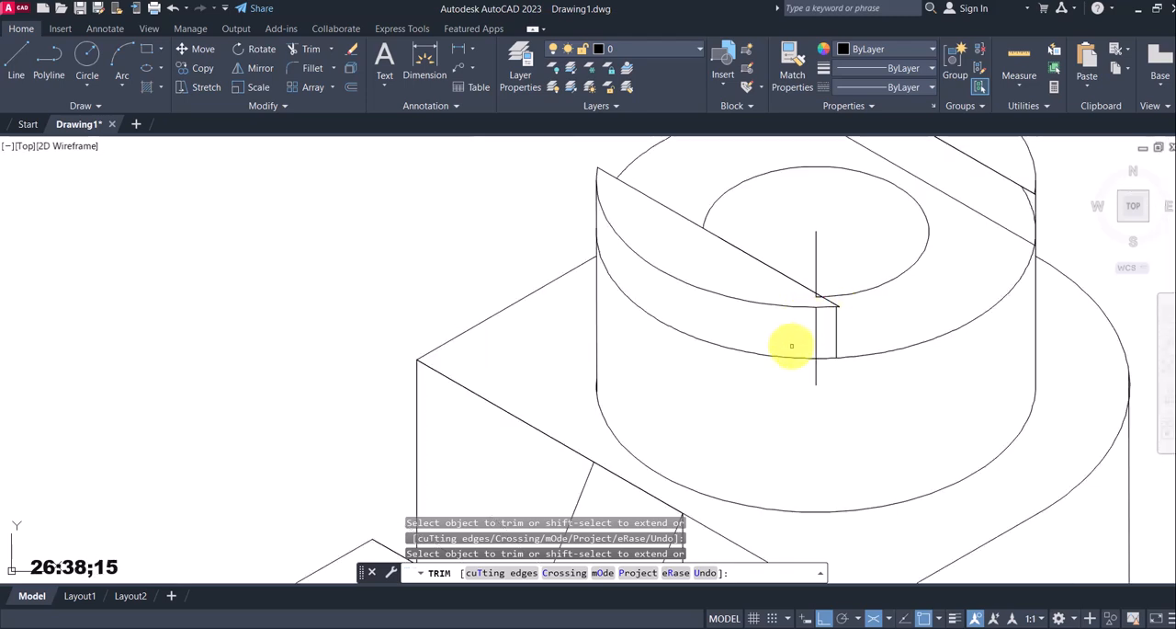
Erase the piece of the vertical construction line left inside the through hole
left_click(821, 272)
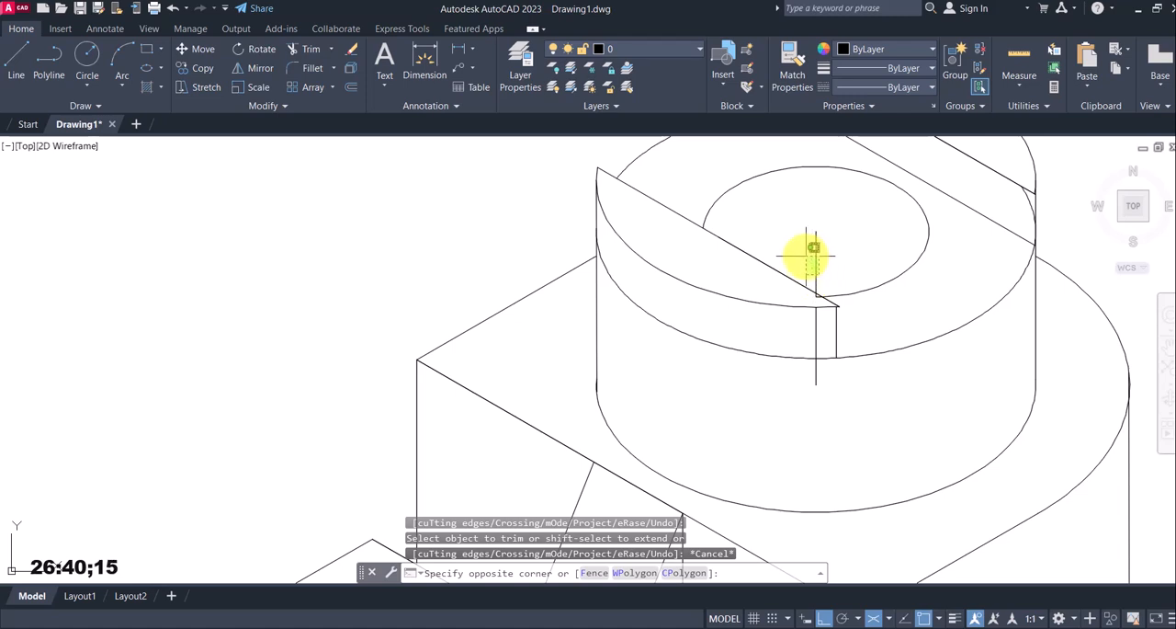
left_click(816, 260)
key("Delete")
Draw a vertical line on Isoplane Right down from the front raised segment's right corner to below the slot-floor arc
scroll(847, 315, "up", 4)
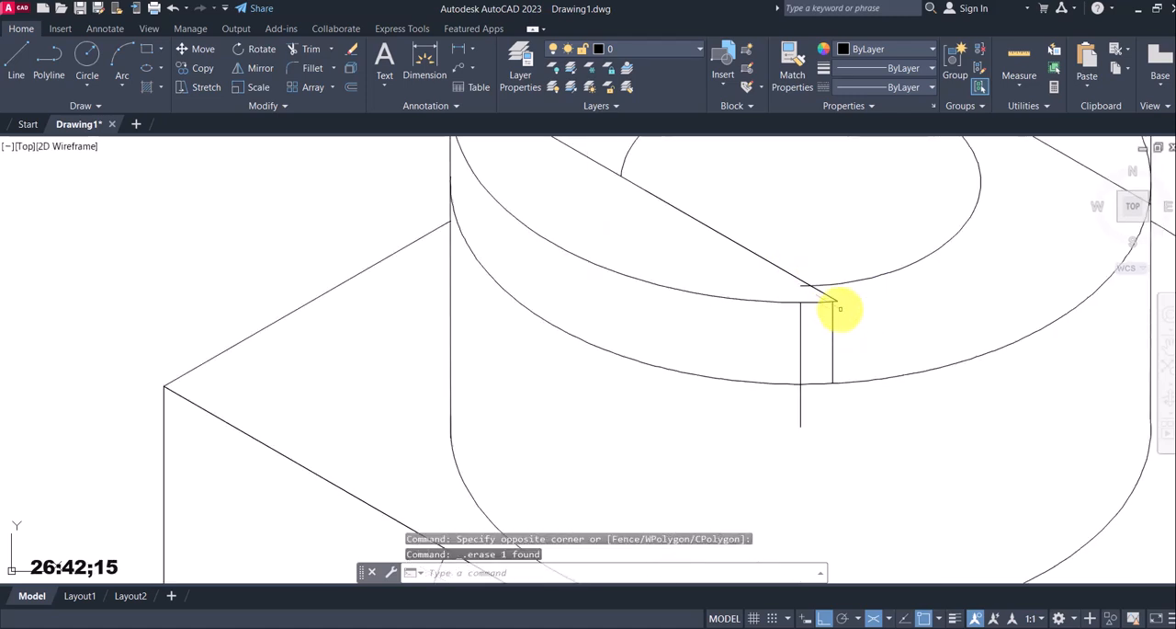
left_click(16, 64)
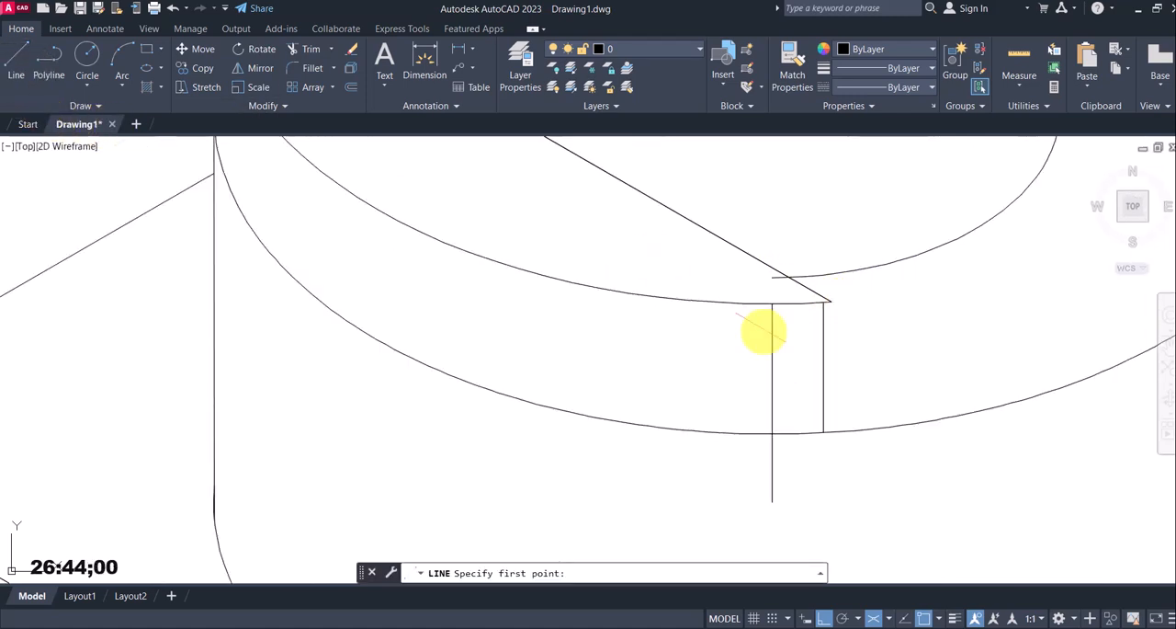
left_click(830, 299)
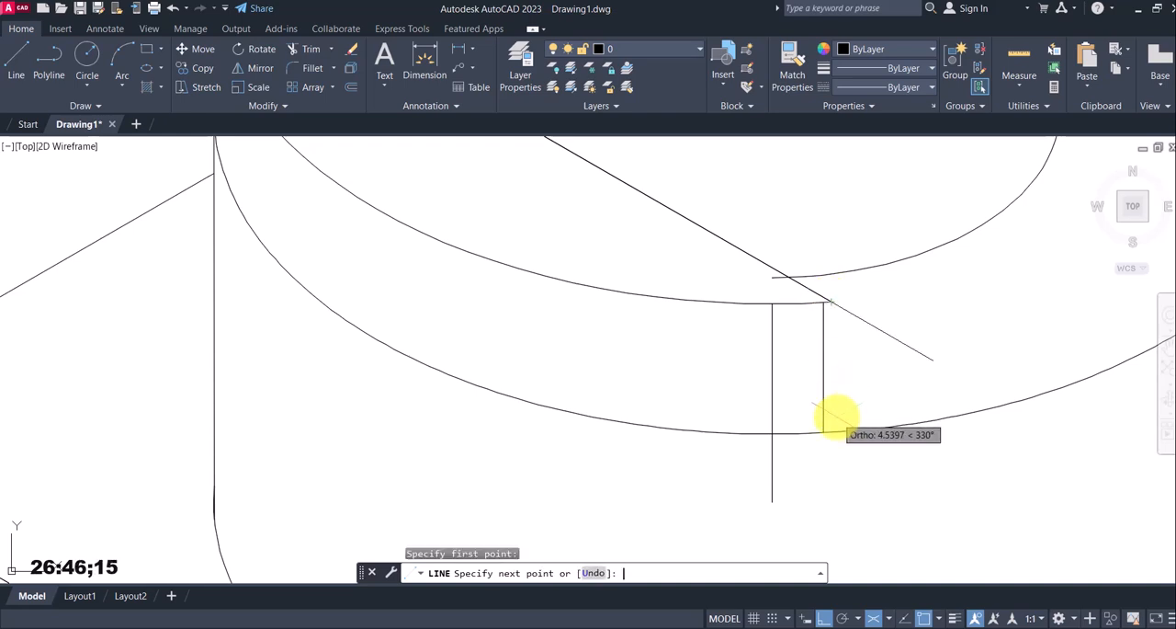
key("F5")
left_click(832, 487)
key("Escape")
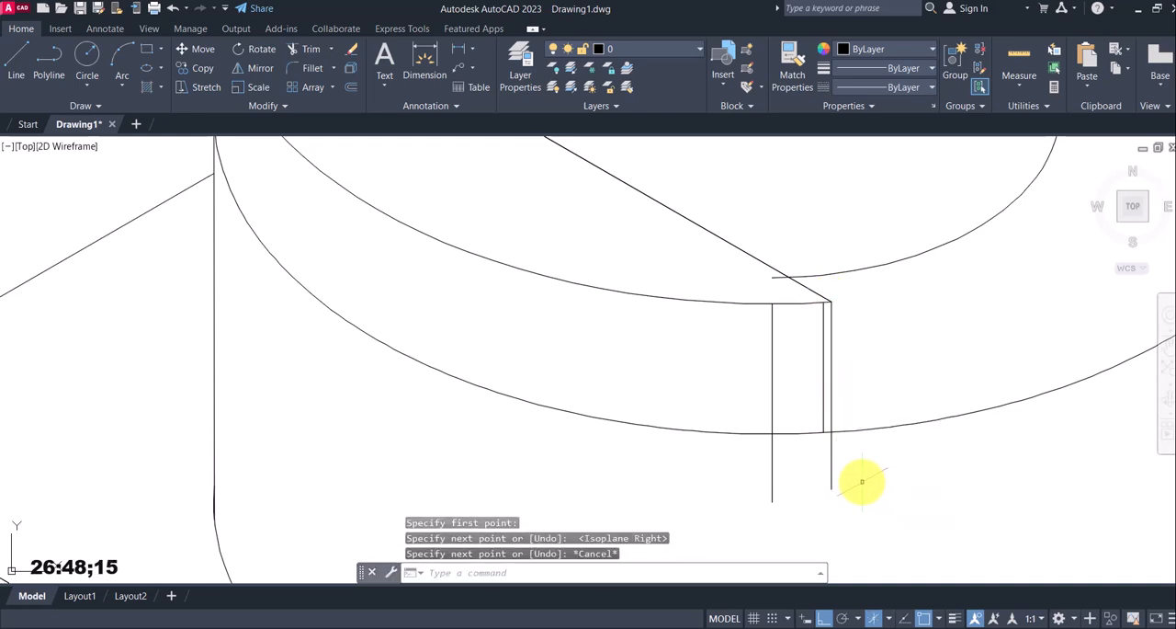
Trim the vertical overhangs below the slot-floor arc and remove the misaligned old slot edge and the remaining centre line
type("tr")
key("Return")
key("Return")
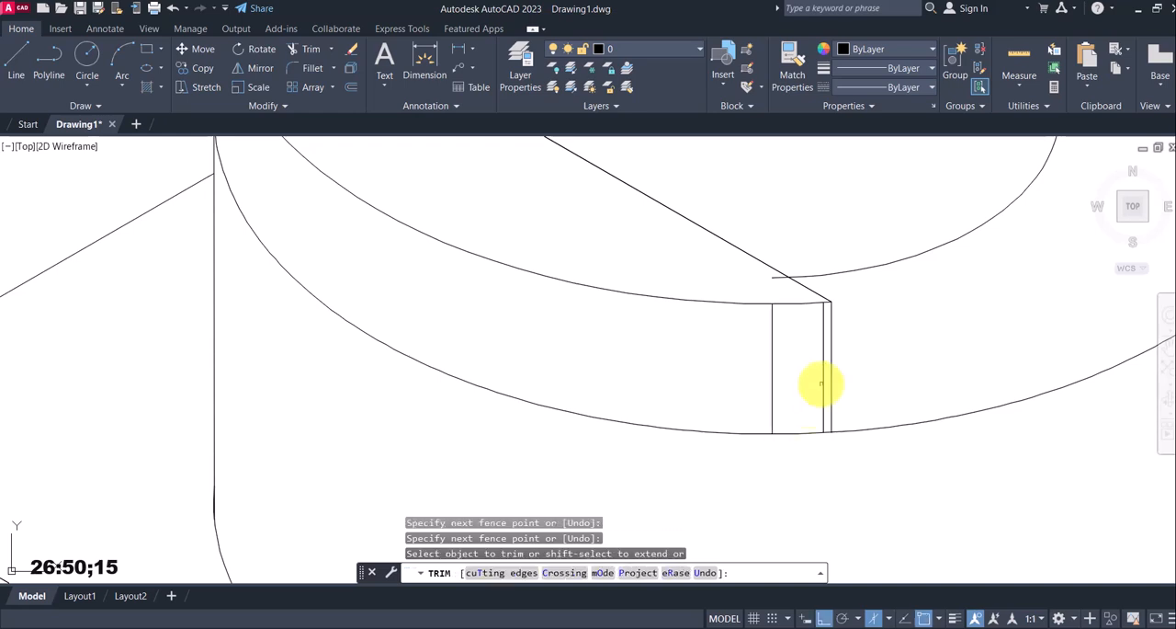
left_click(825, 368)
left_click(771, 384)
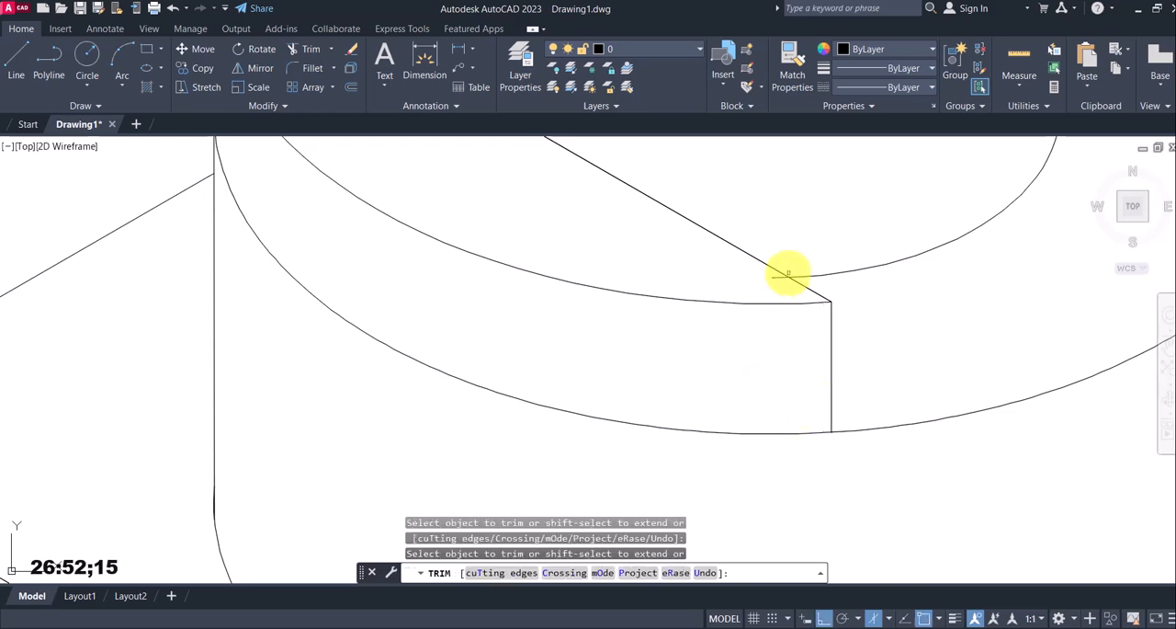
Trim the leftover slot-floor arc above the rear floor line at the cylinder's right edge
scroll(770, 289, "down", 3)
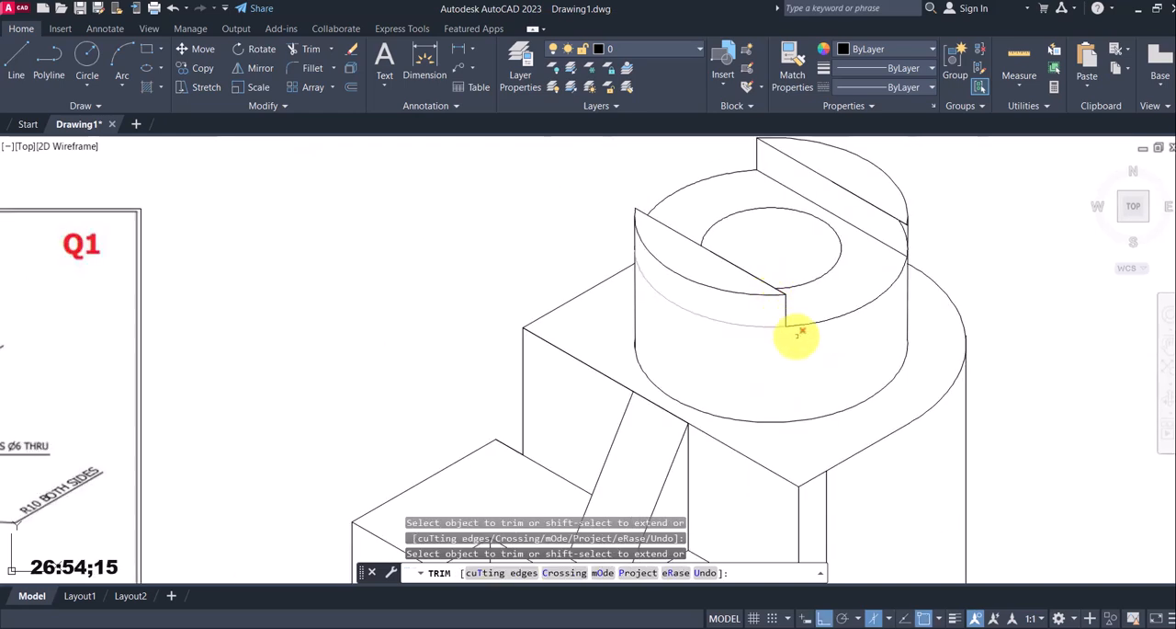
scroll(825, 312, "down", 1)
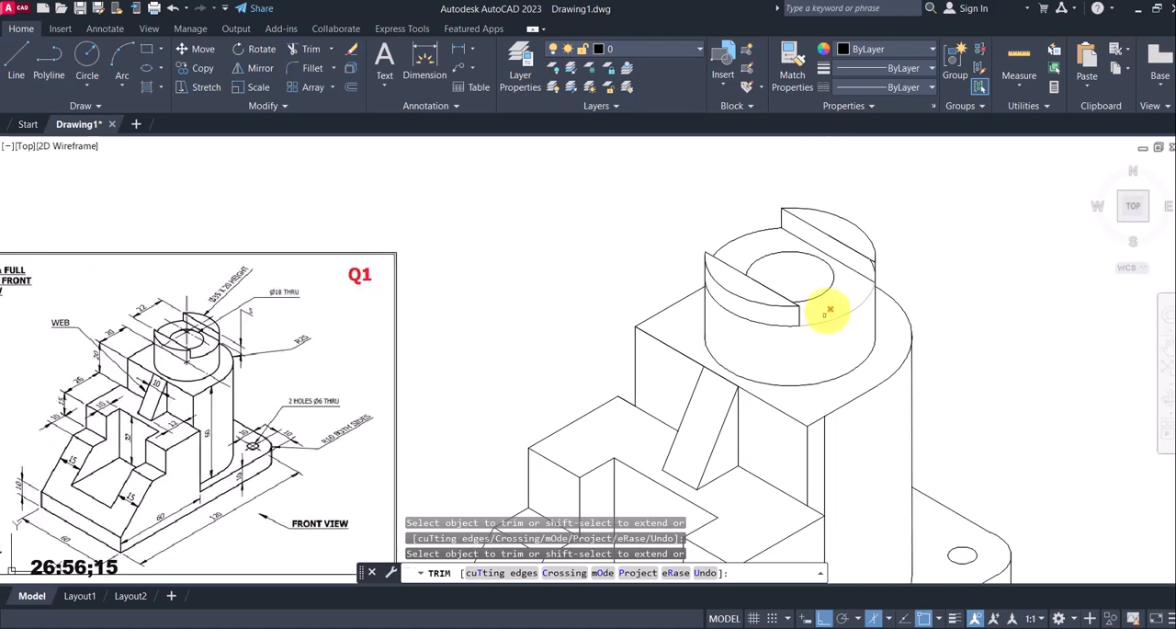
scroll(845, 294, "up", 4)
left_click(882, 246)
scroll(882, 247, "down", 4)
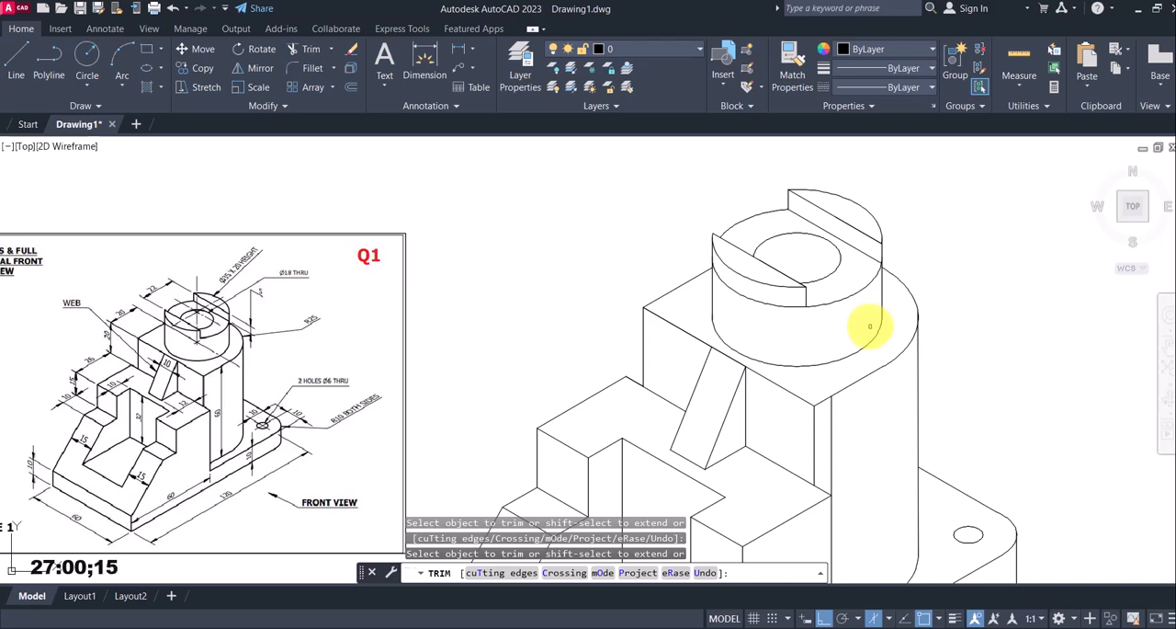
Examine the cylinder's slot and through hole against the reference figure, and end the Trim command
scroll(864, 317, "down", 2)
scroll(840, 267, "up", 1)
scroll(836, 263, "down", 2)
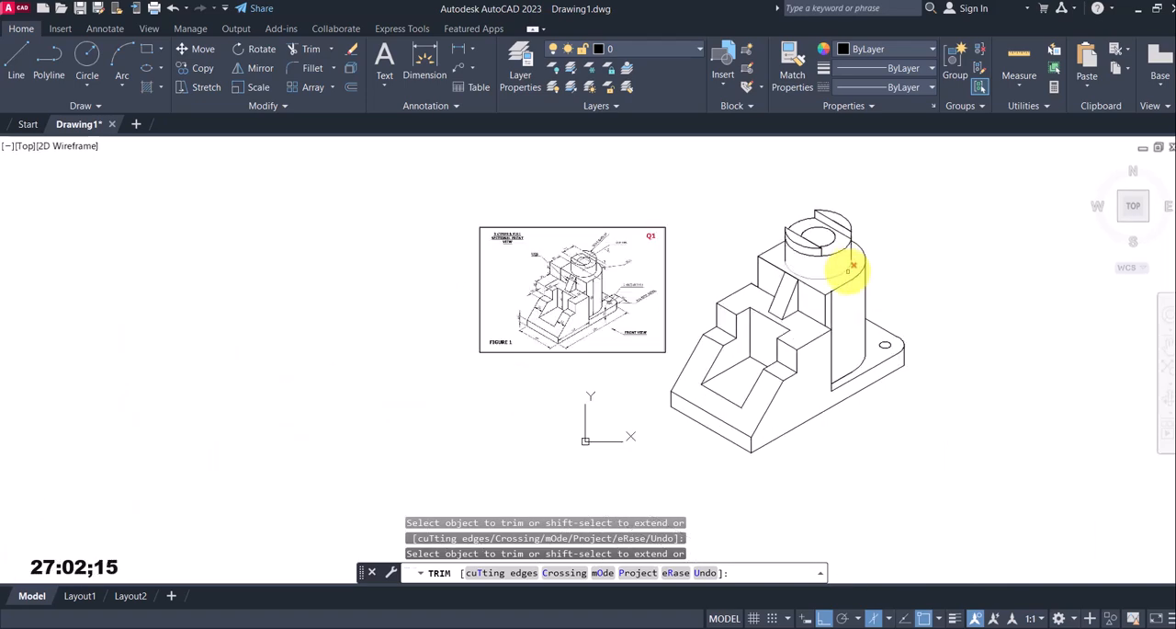
scroll(844, 268, "up", 2)
scroll(777, 237, "up", 2)
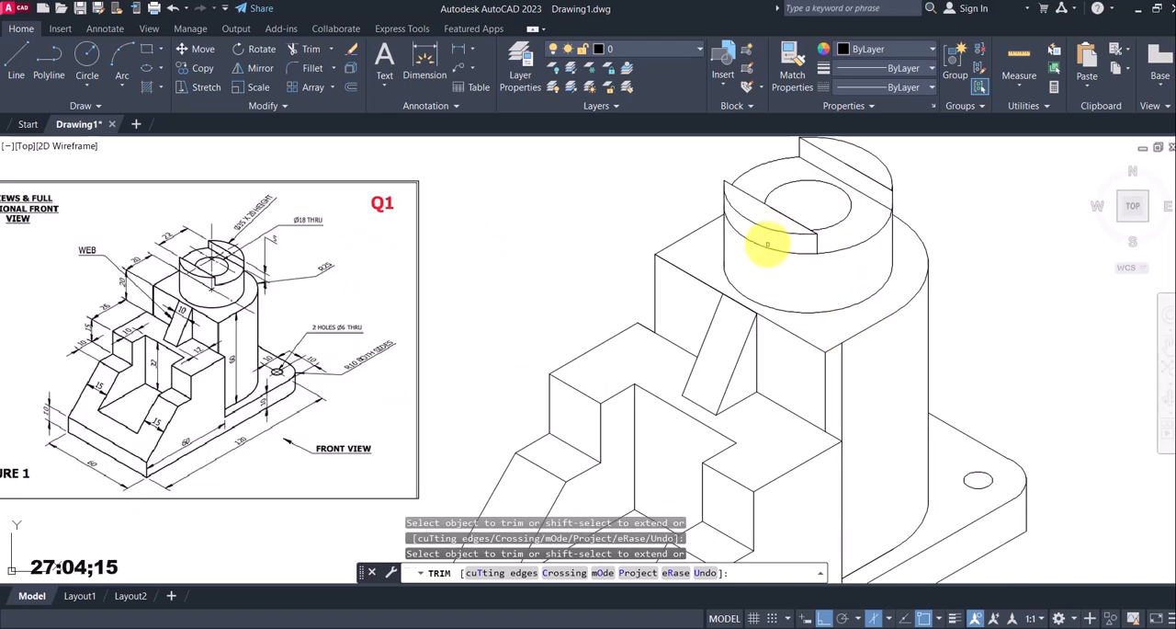
scroll(769, 265, "down", 3)
key("Escape")
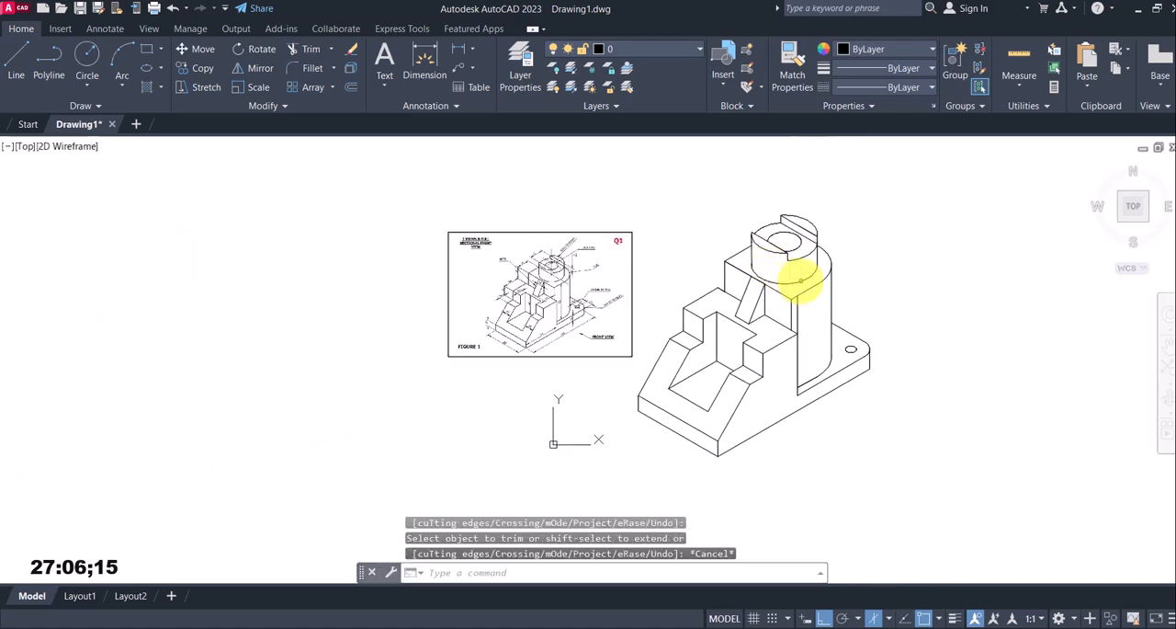
scroll(841, 294, "up", 2)
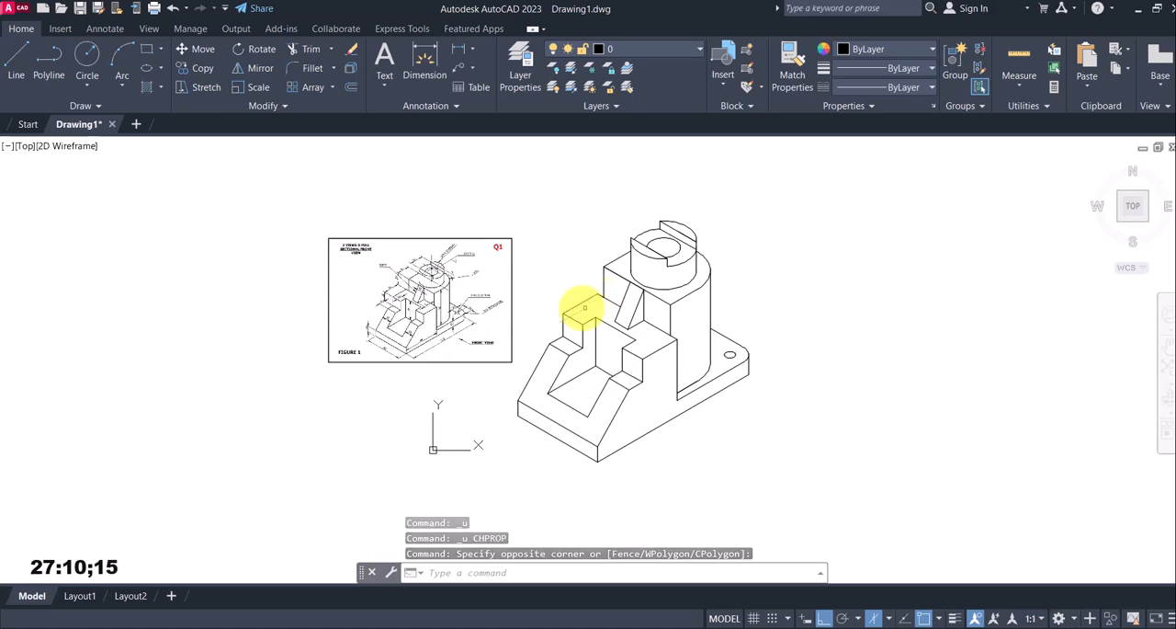
Move the reference image farther left, away from the isometric drawing
type("m")
key("Return")
left_click(531, 314)
left_click(423, 271)
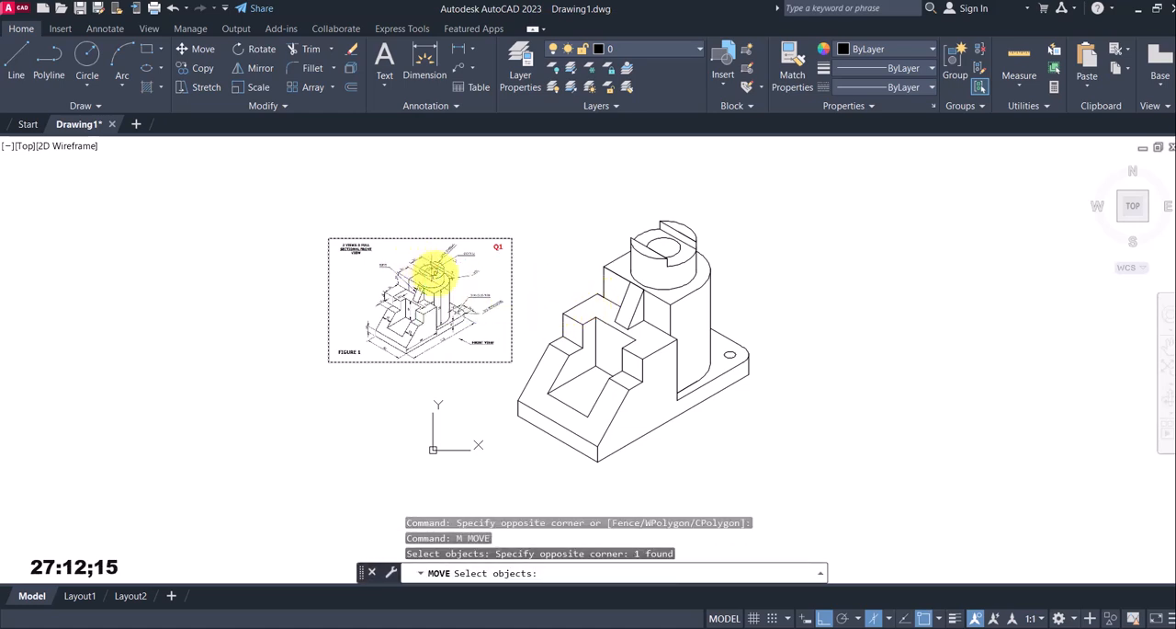
key("Return")
left_click(471, 282)
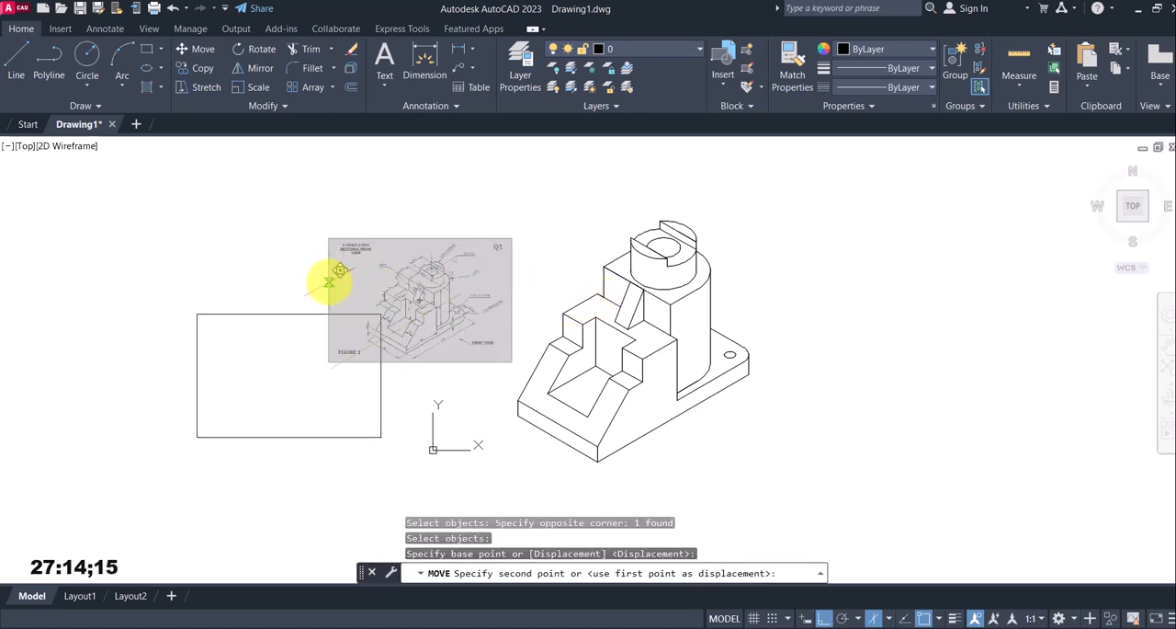
left_click(337, 270)
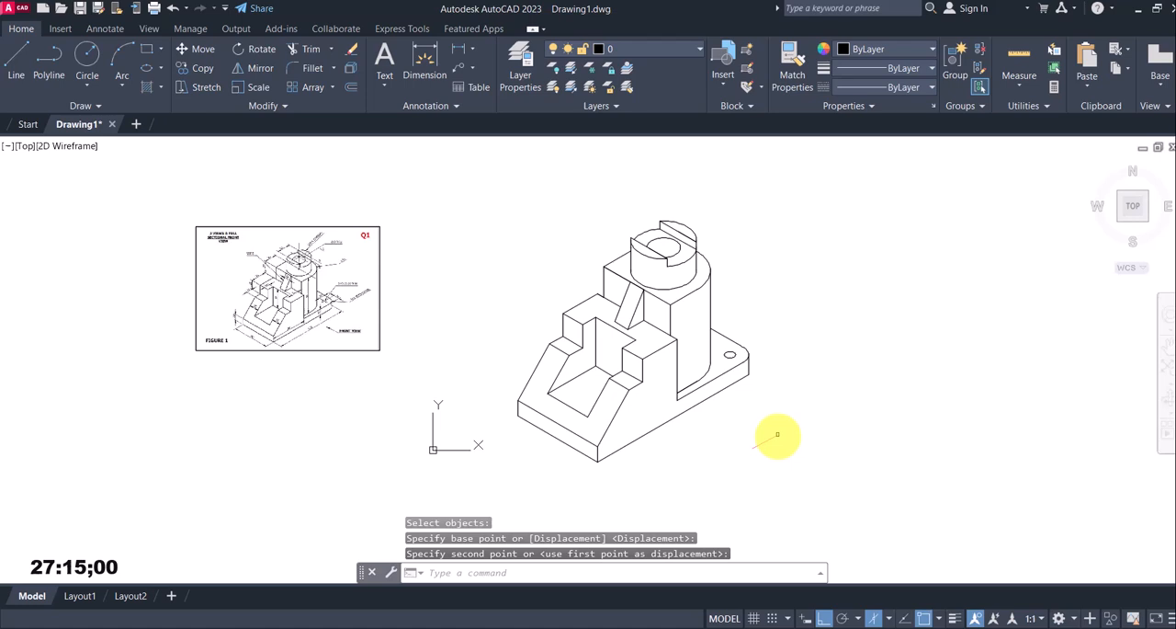
Set the lineweight of the entire isometric drawing to 0.35 mm and its colour to Red, and clear the selection
left_click(824, 484)
left_click(485, 198)
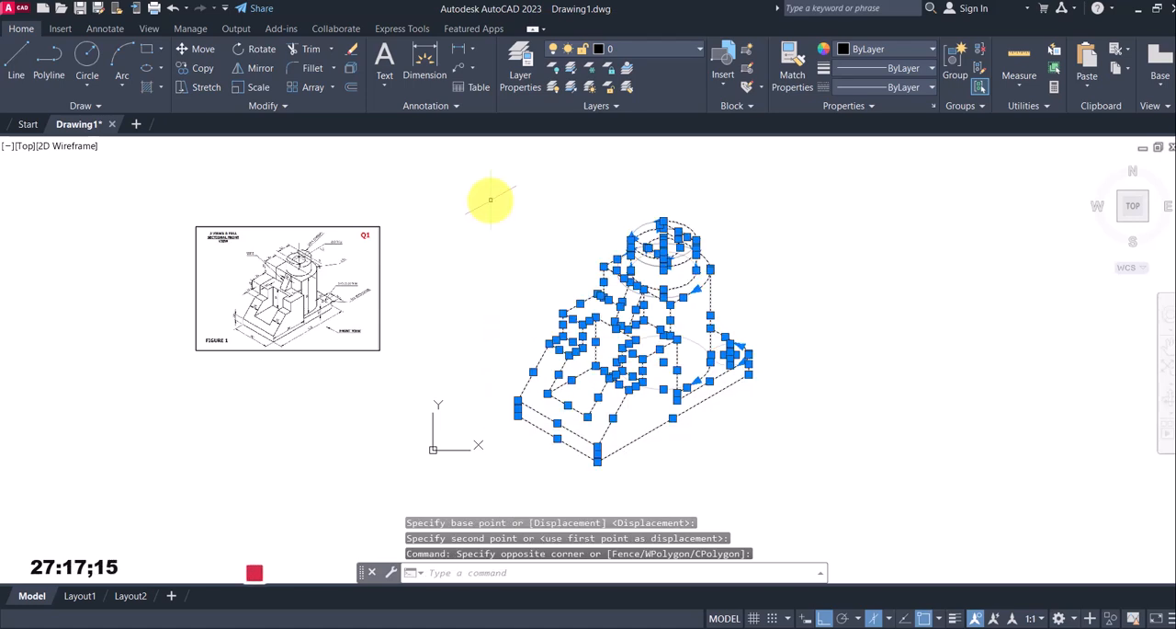
left_click(933, 68)
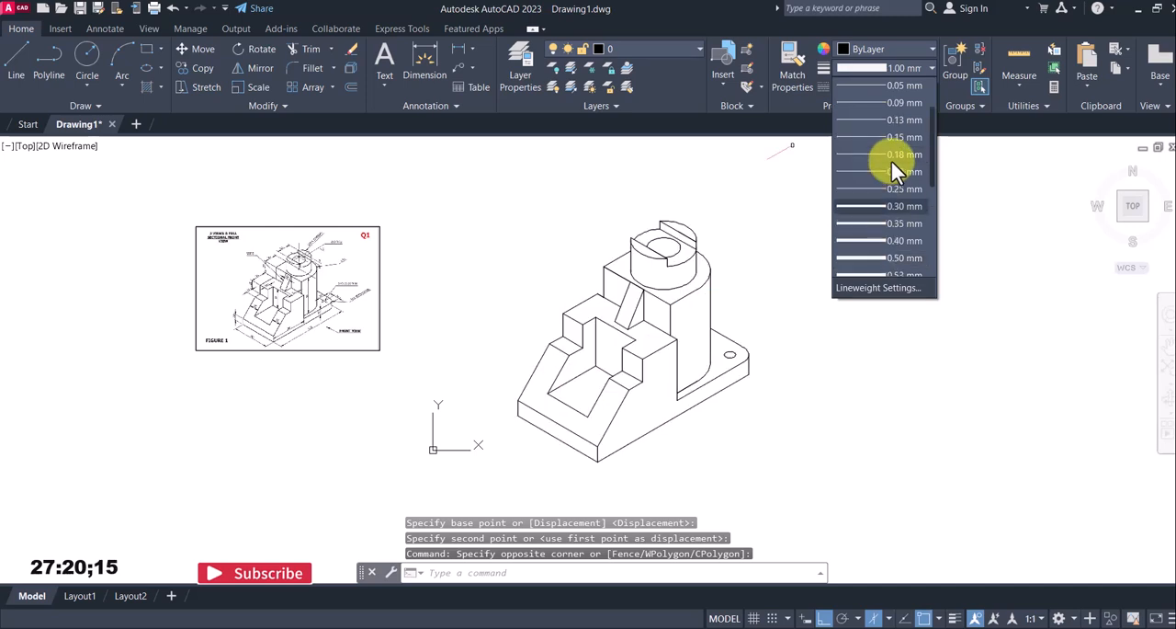
left_click(869, 226)
left_click(930, 49)
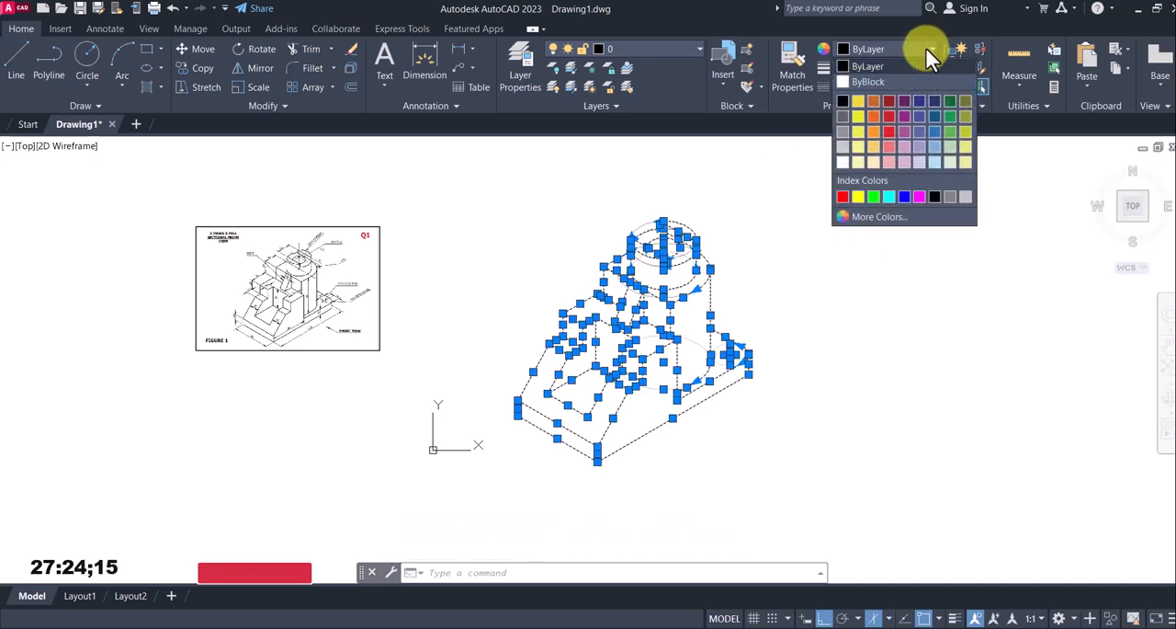
left_click(843, 196)
left_click(937, 478)
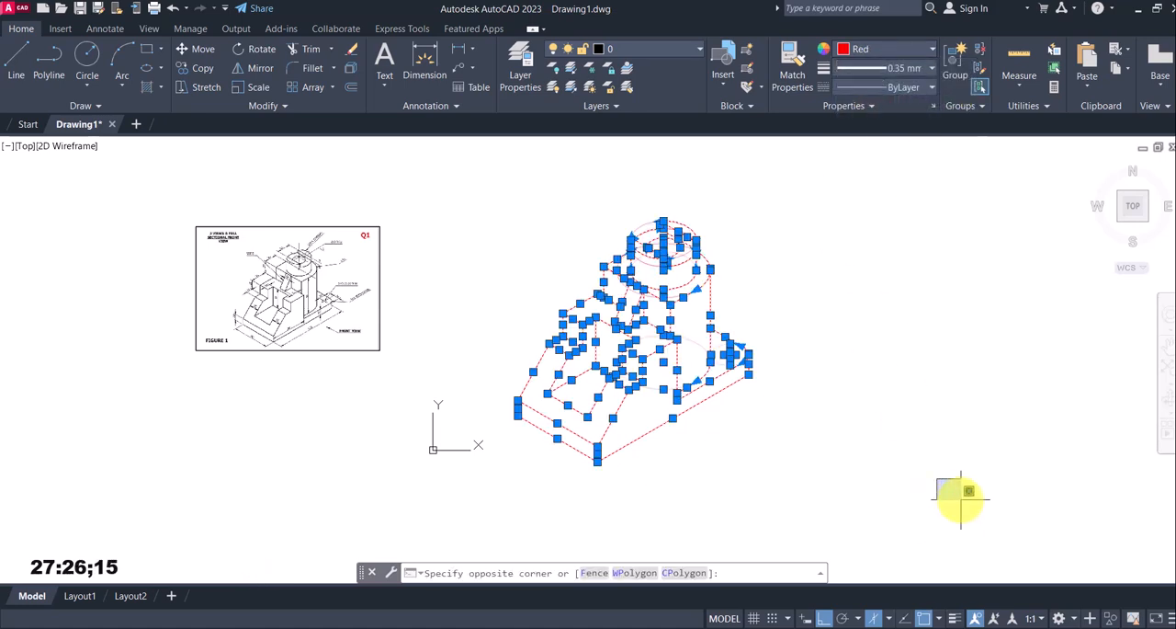
left_click(874, 420)
key("Escape")
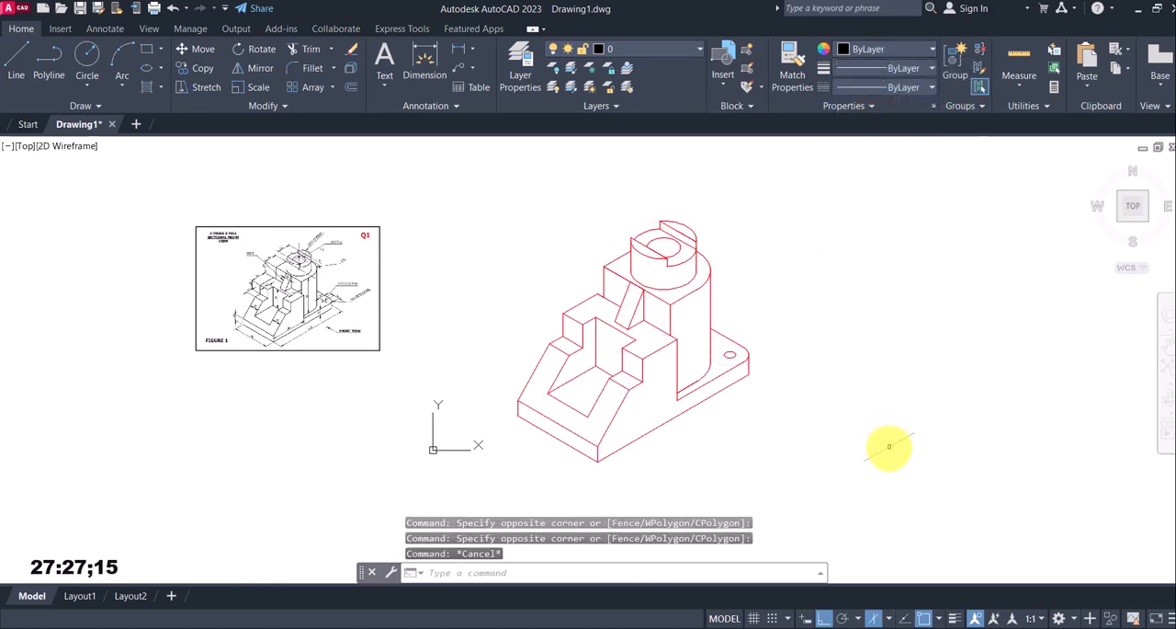
Turn on the lineweight display and inspect the isometric part's thickened outlines
left_click(956, 619)
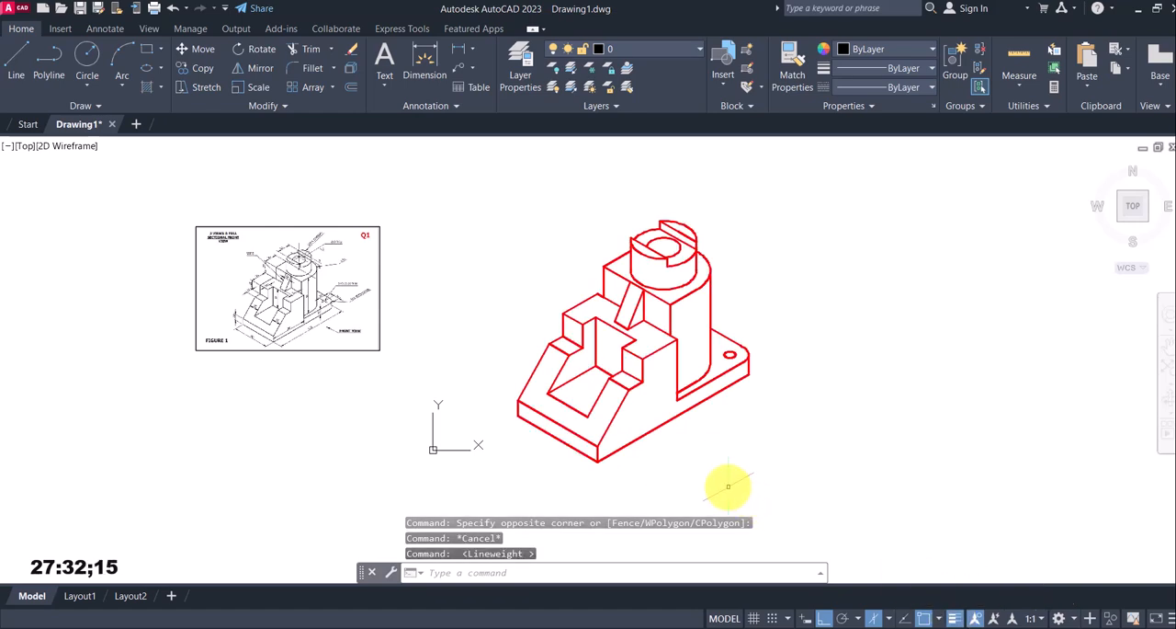
scroll(677, 360, "up", 3)
scroll(680, 377, "down", 3)
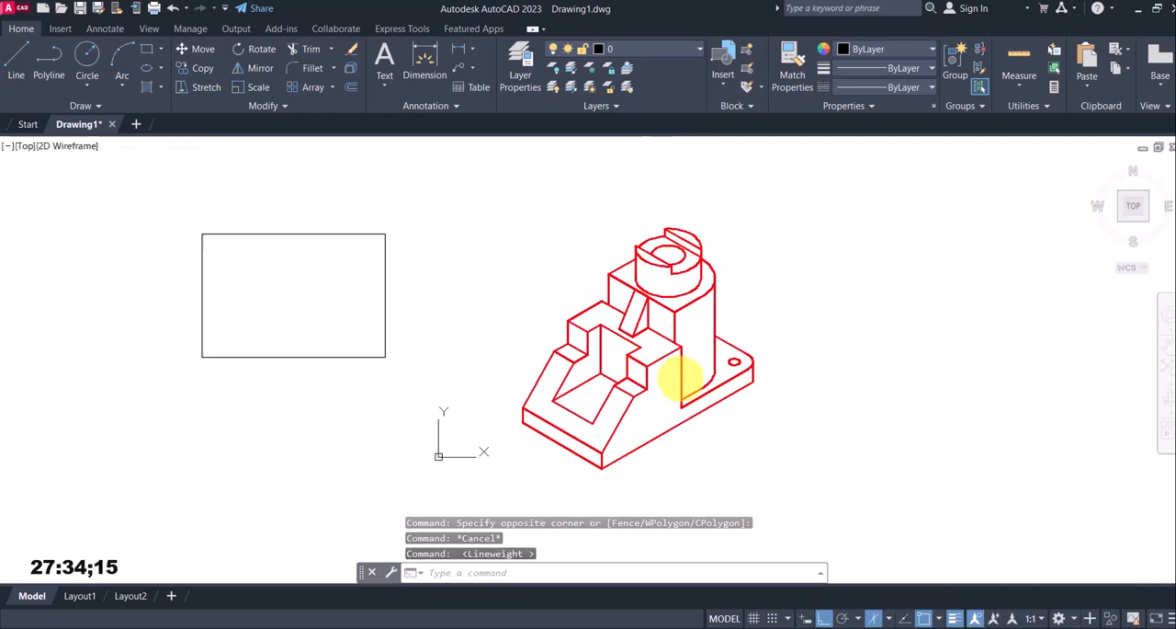